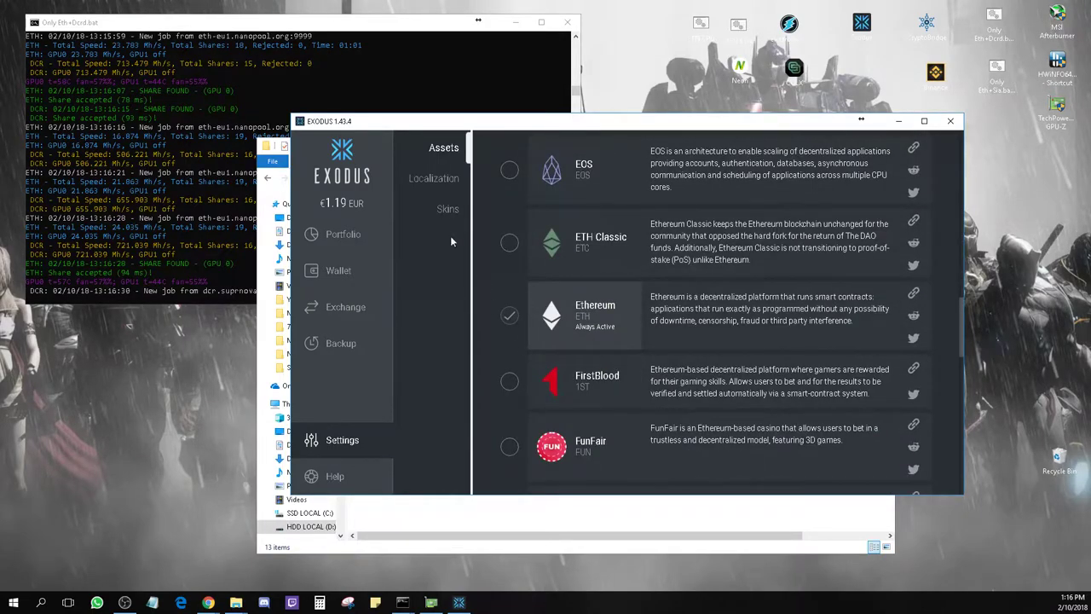
Close the Exodus wallet application, then switch to Chrome and close the Jaxx and Exodus website tabs
click(344, 235)
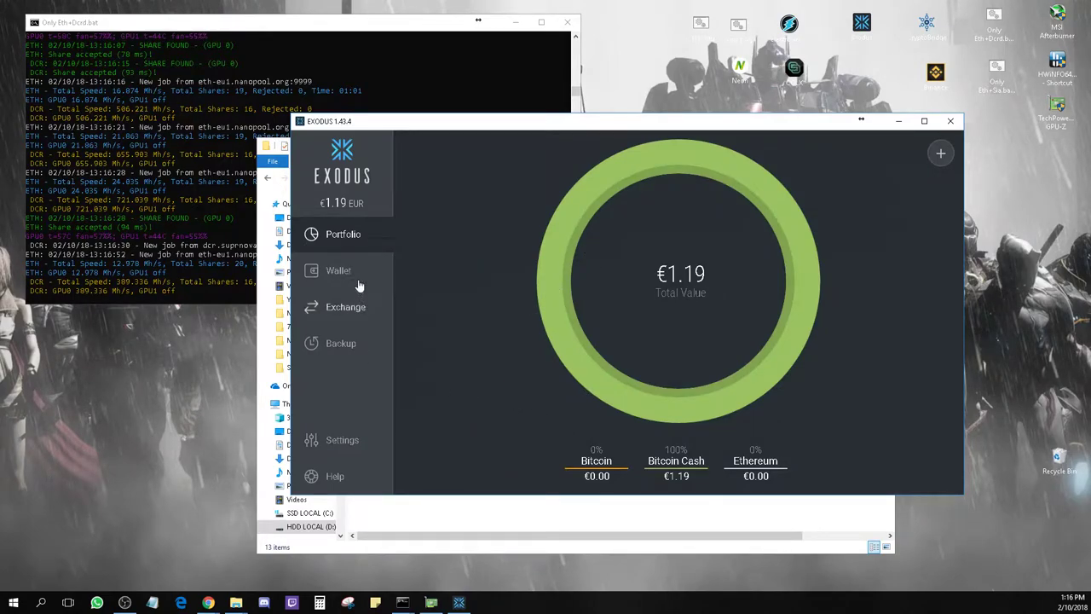
click(950, 121)
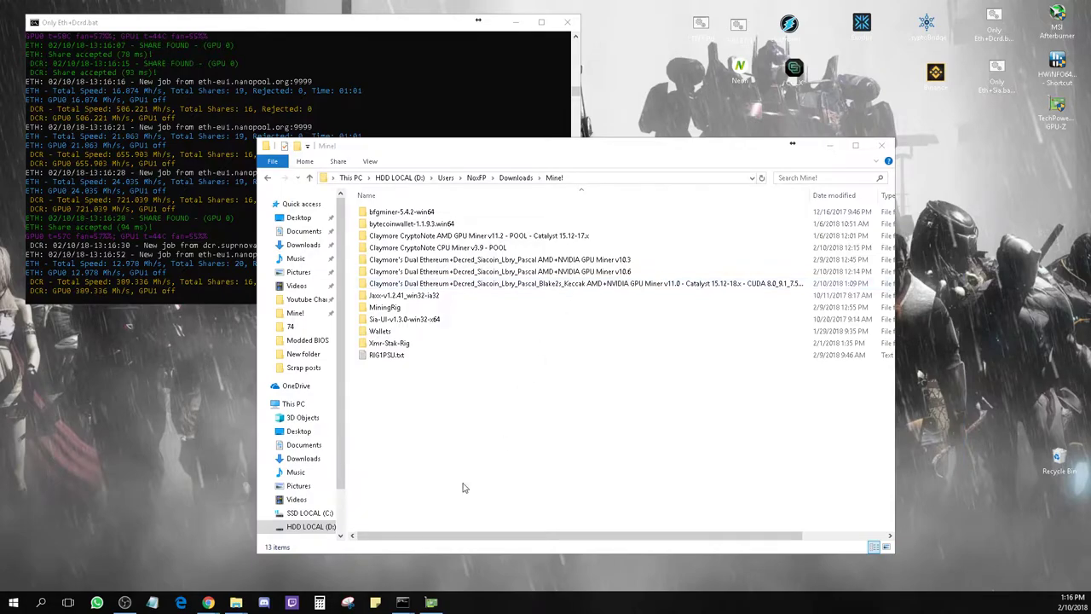
mouse_move(208, 602)
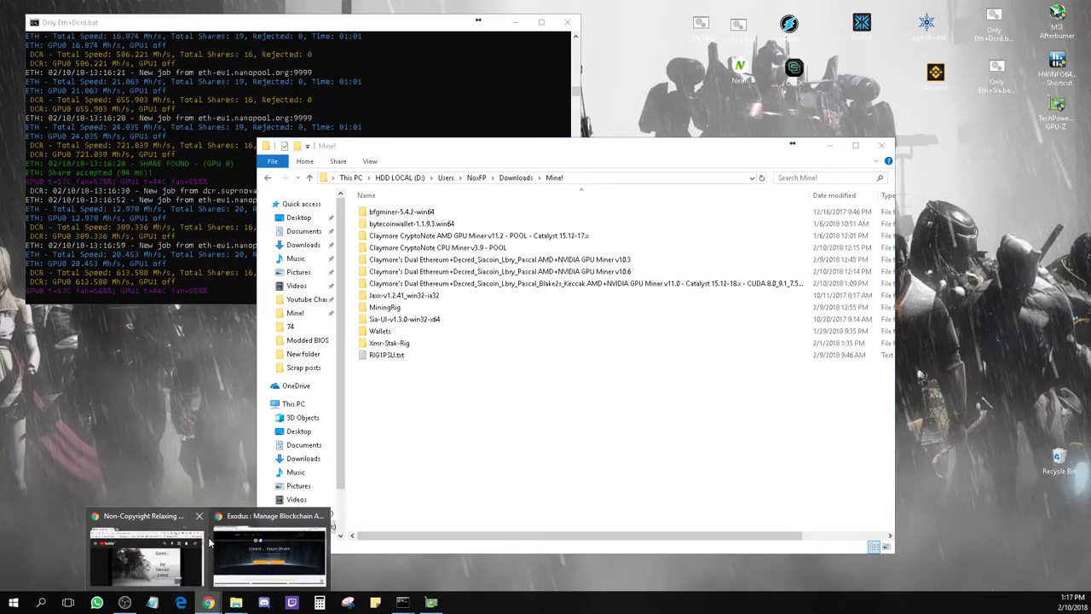
click(271, 549)
click(170, 8)
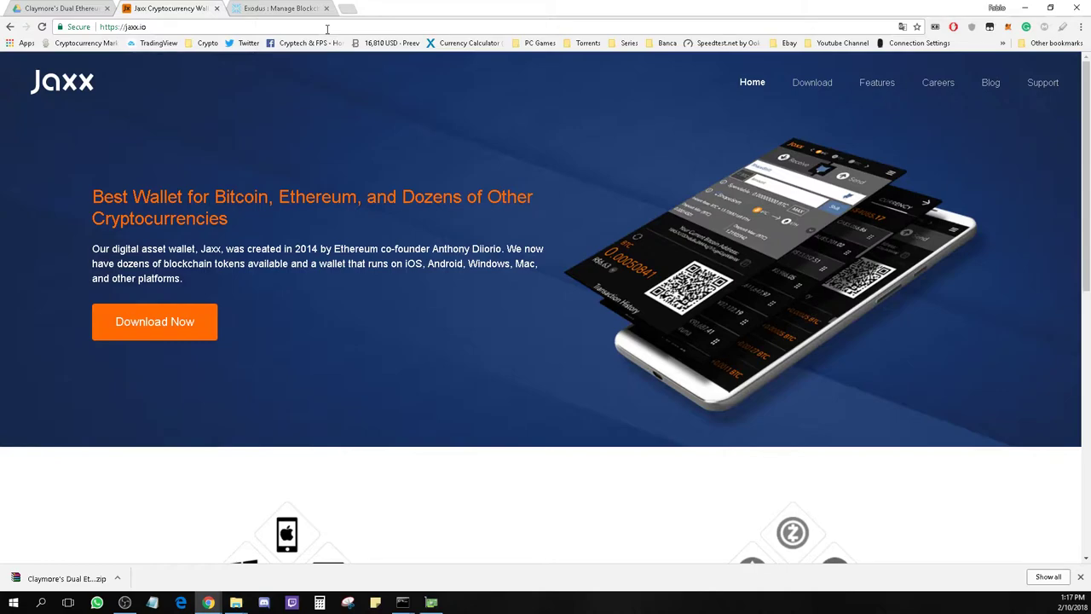
click(217, 9)
click(218, 8)
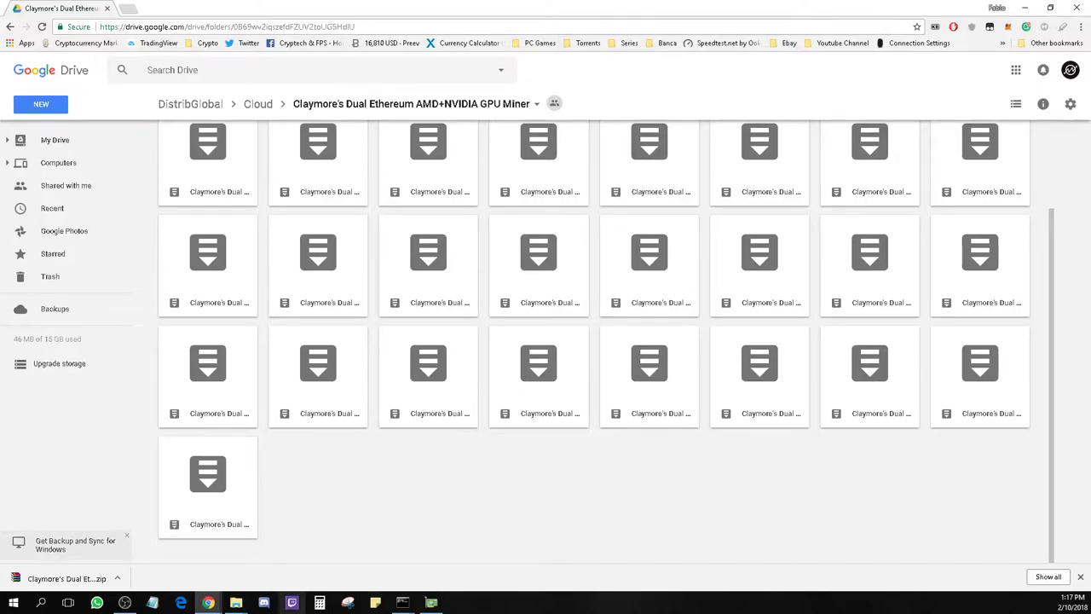
Switch to File Explorer and open the long-named Claymore v11.0 Catalyst 15.12-18.x folder inside Mine!
mouse_move(236, 603)
click(272, 569)
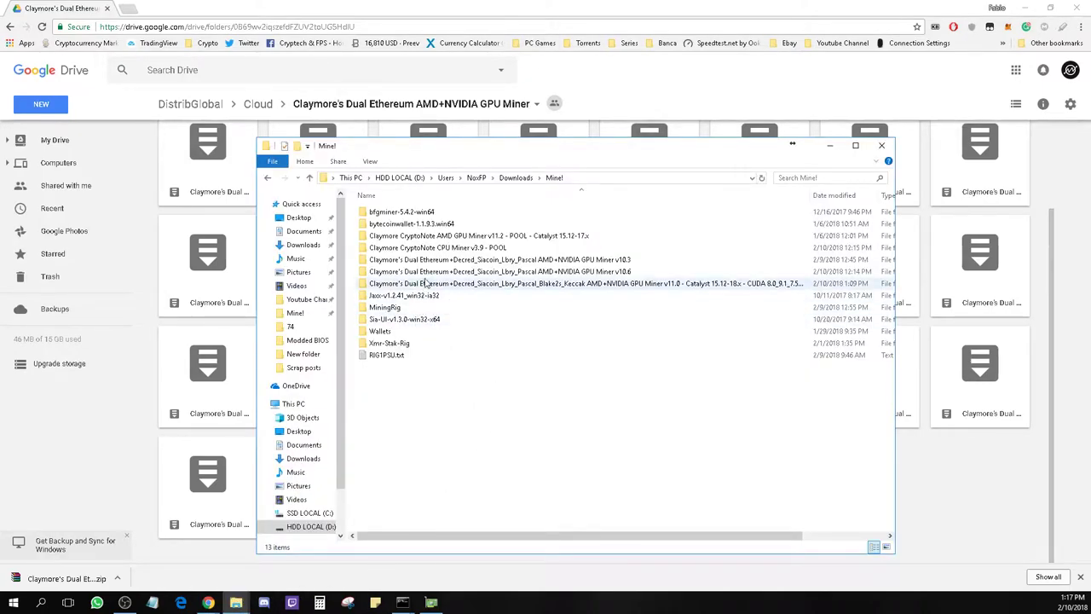
double_click(425, 283)
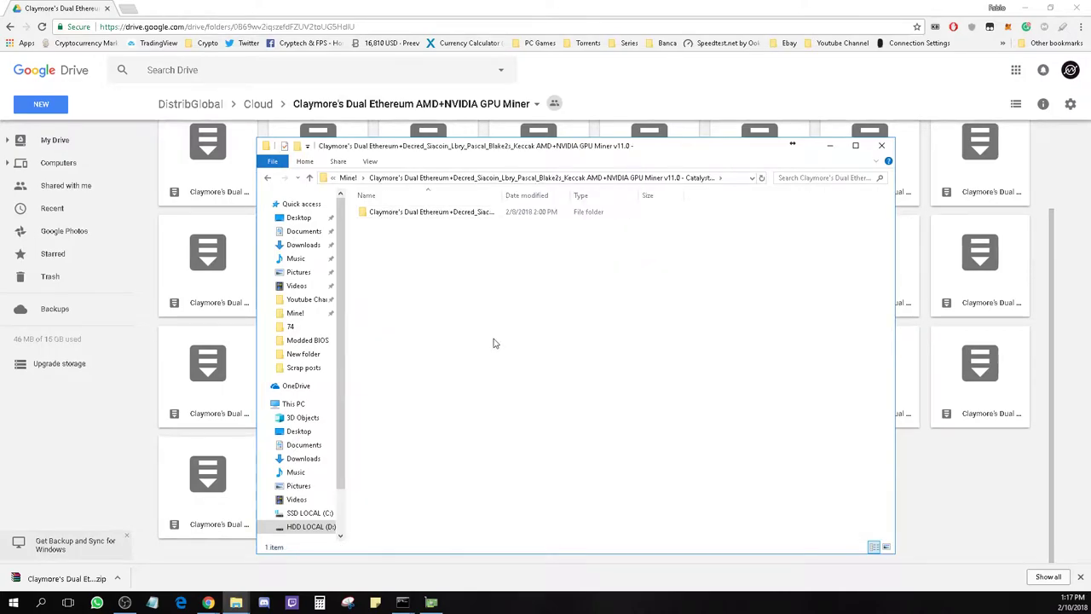
key(BackSpace)
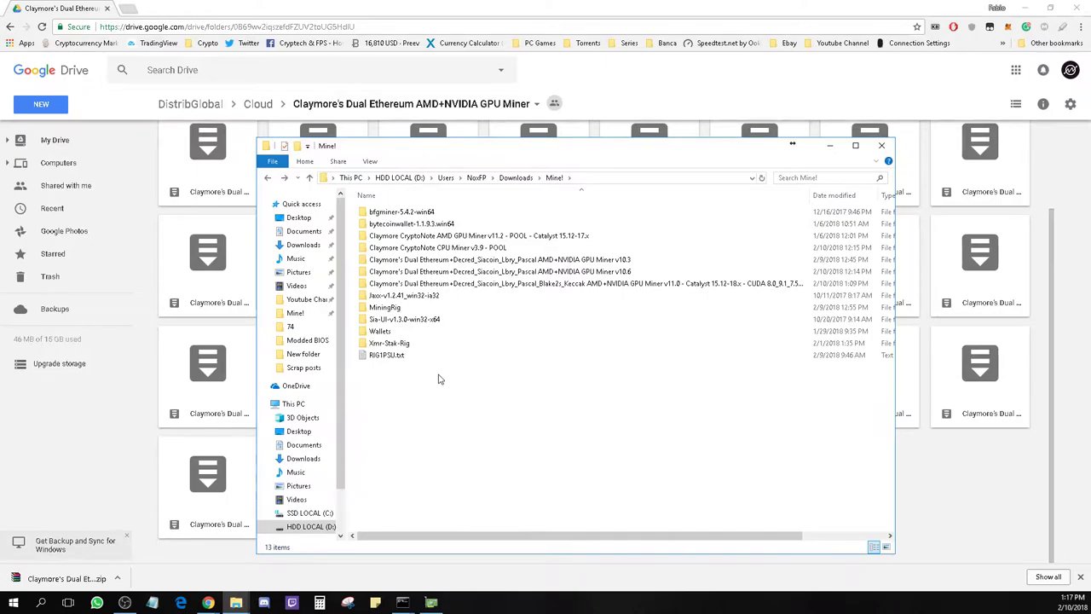
click(432, 288)
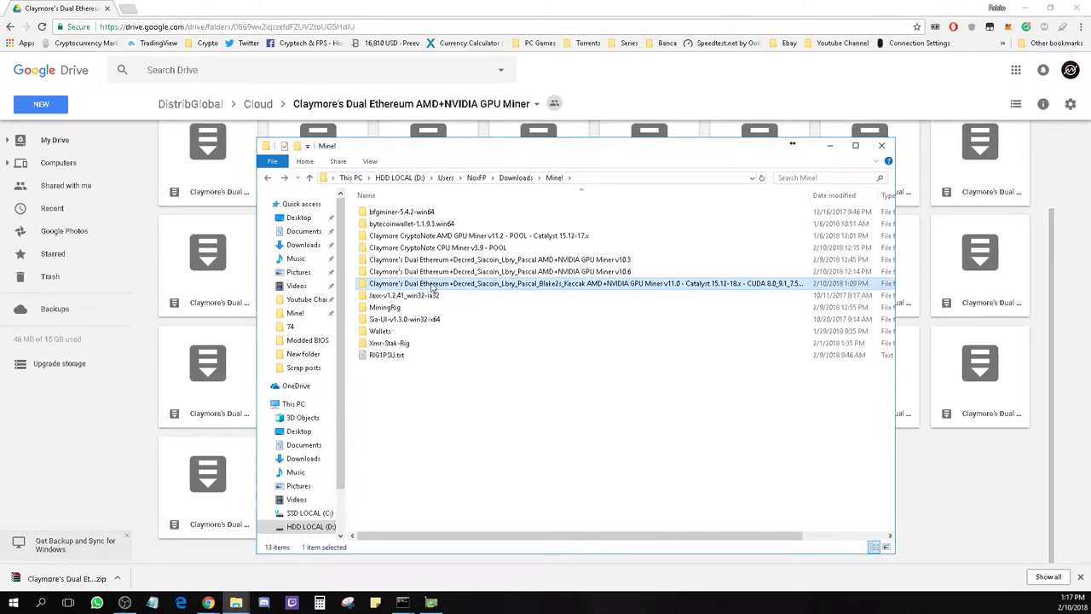
double_click(671, 290)
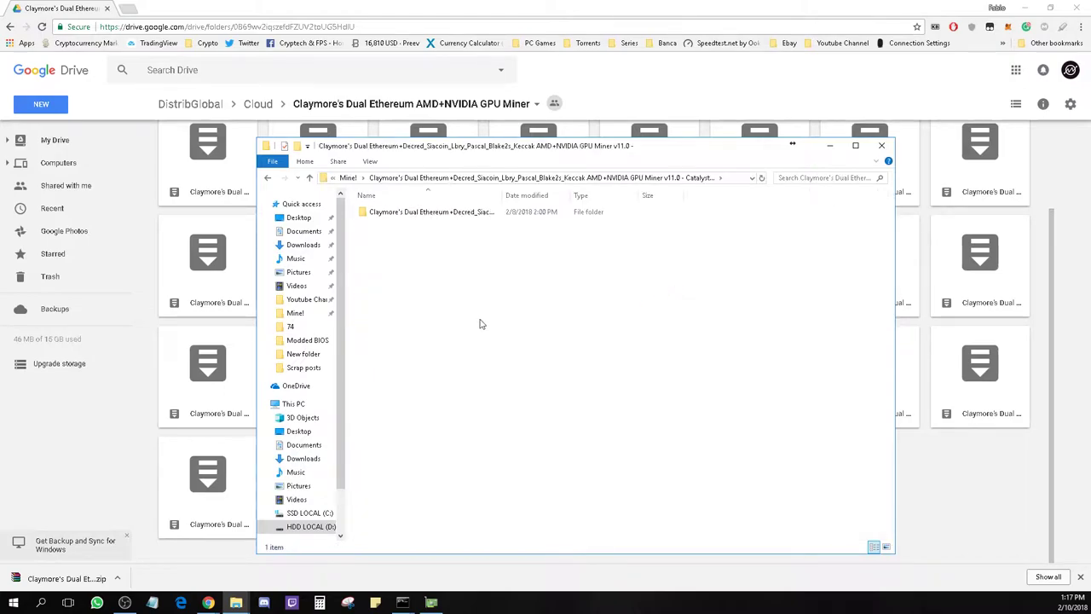
Move the nested Claymore v11.0 folder up into Mine! and delete the emptied long-named outer folder
click(420, 215)
right_click(419, 215)
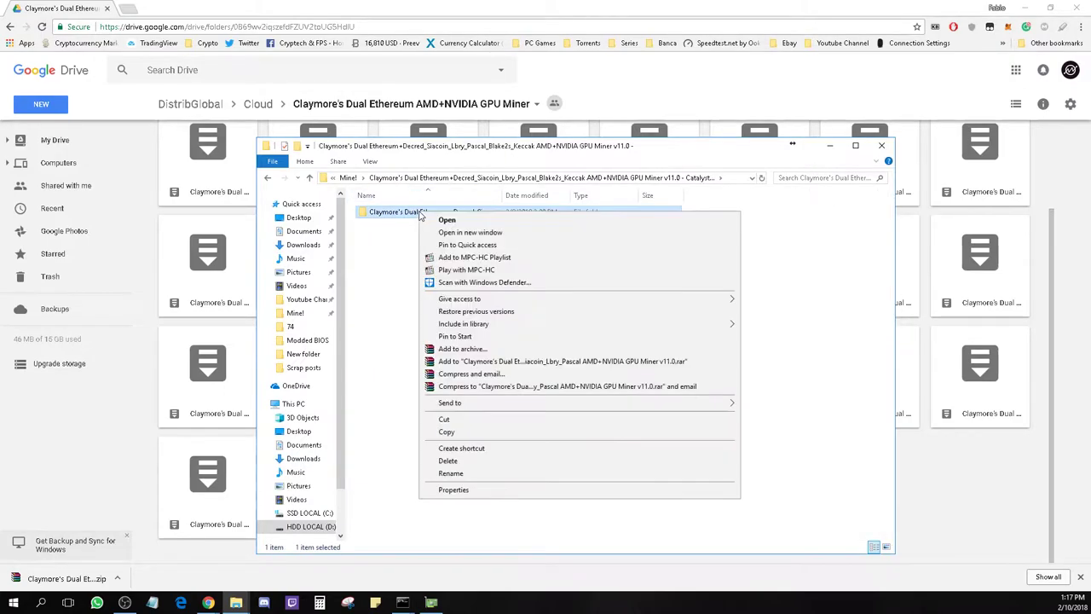
click(439, 419)
key(BackSpace)
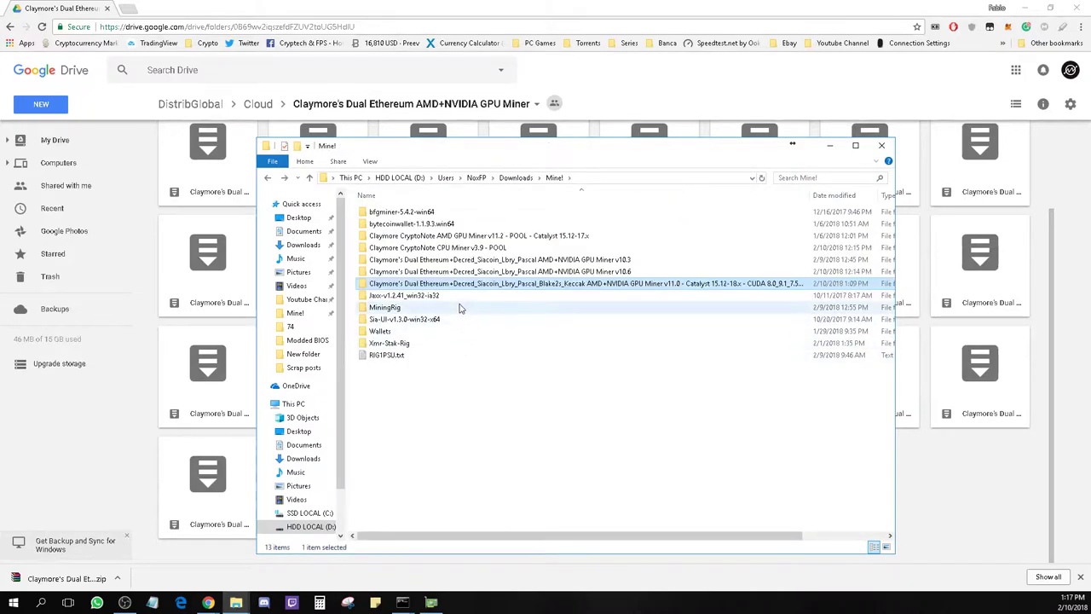
right_click(517, 460)
click(563, 375)
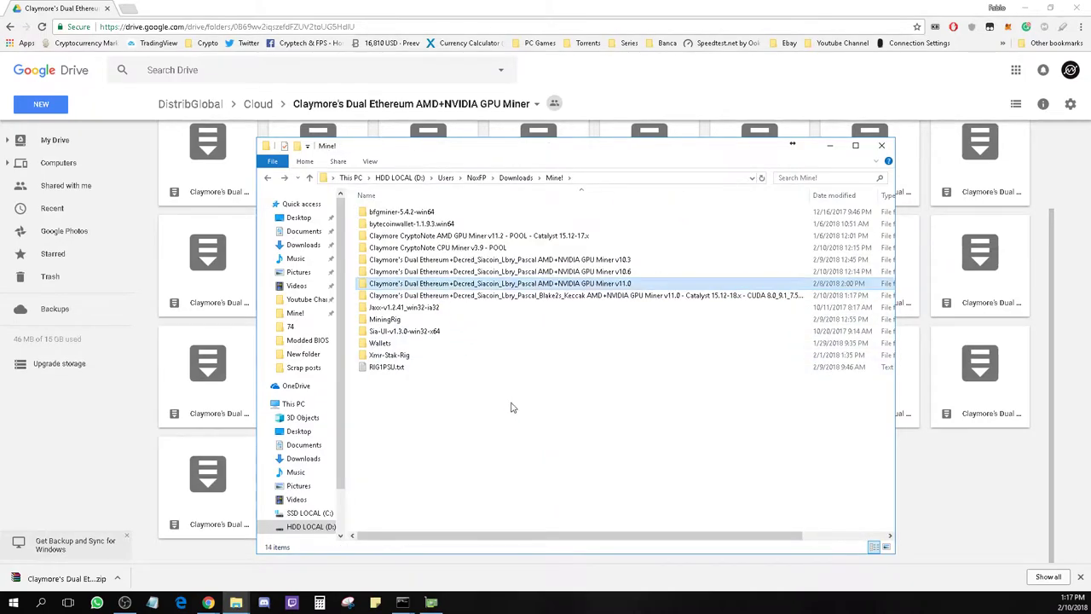
click(483, 296)
drag(484, 302, 486, 286)
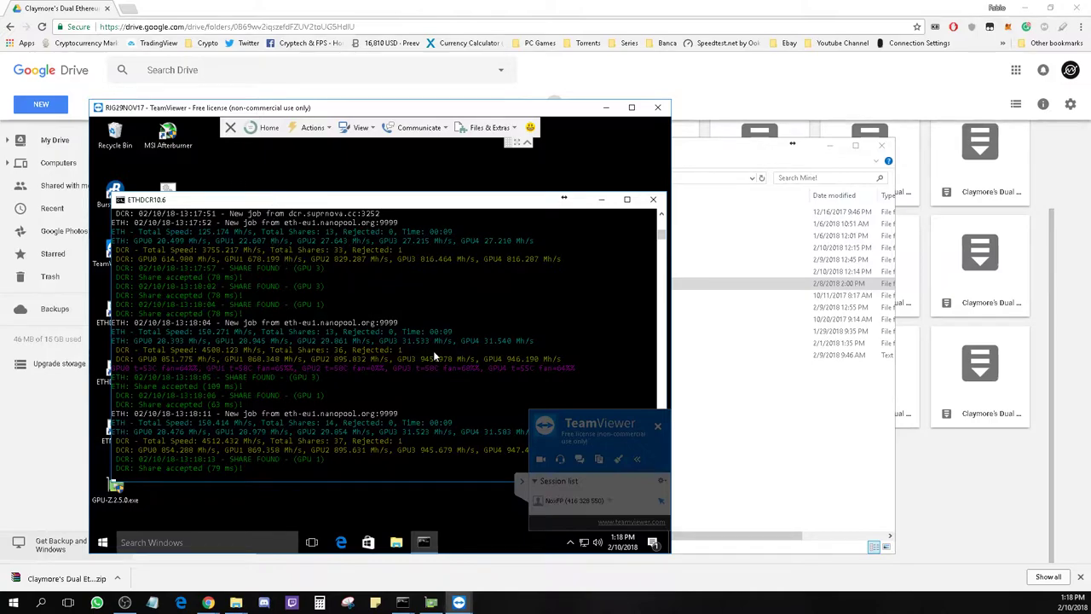
Check the ETHDCR10.6 miner output on the remote rig in TeamViewer, then close the remote session window
click(520, 481)
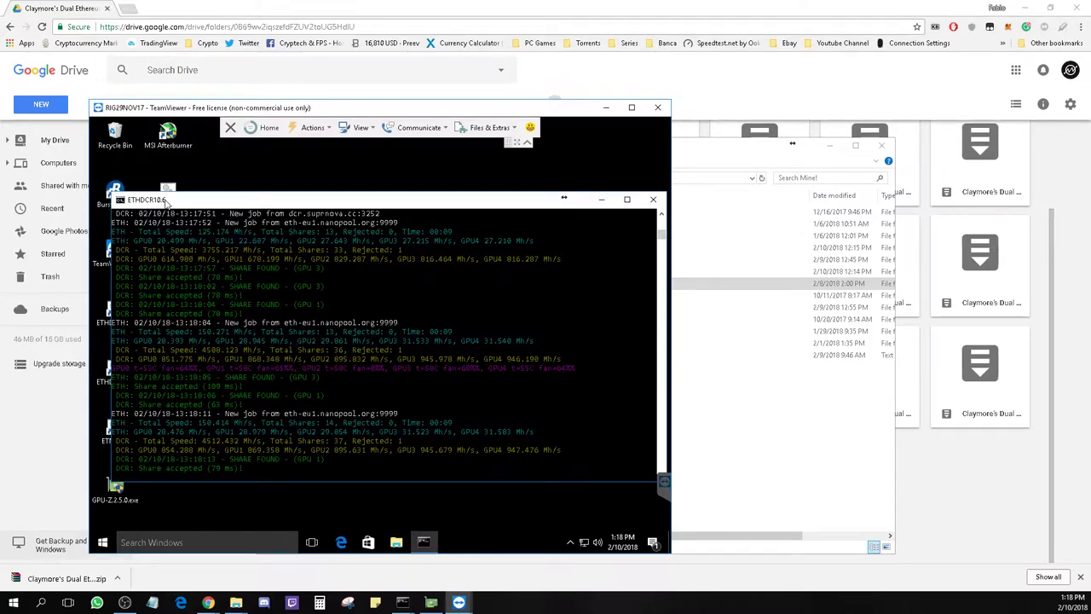
click(740, 395)
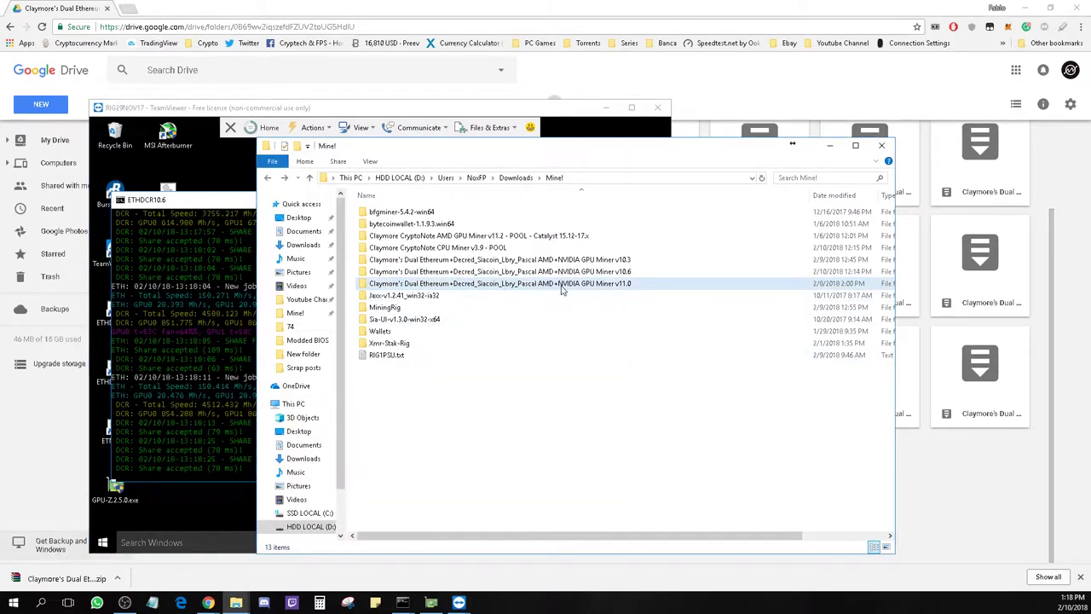
mouse_move(562, 289)
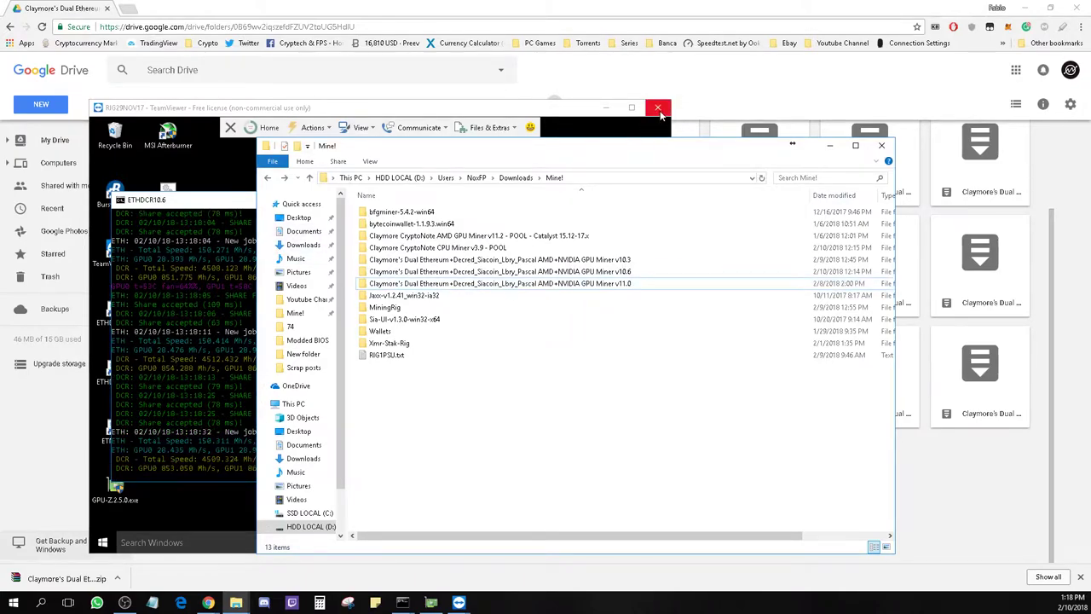
click(659, 110)
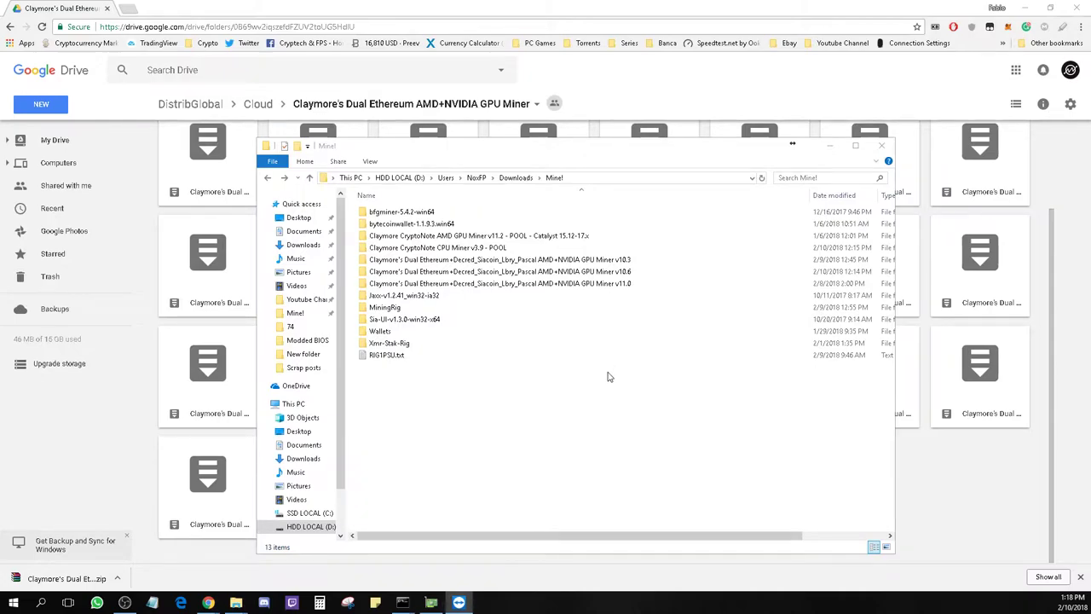
Open the Claymore v10.6 folder in Mine! and select the Only Eth+Dcrd.bat file
double_click(595, 272)
scroll(514, 396, down, 2)
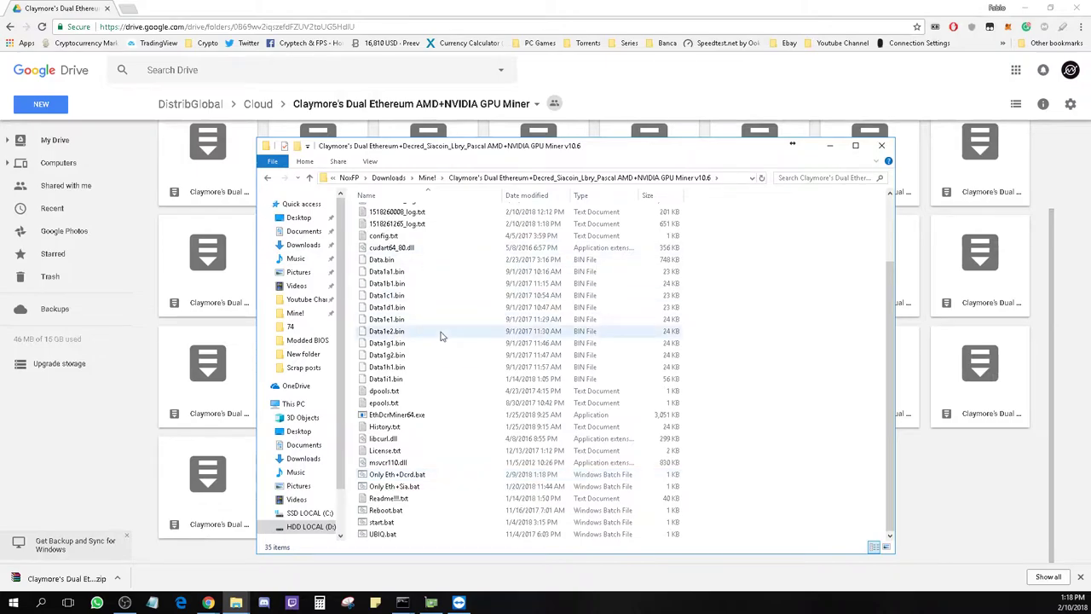
click(442, 477)
key(Down)
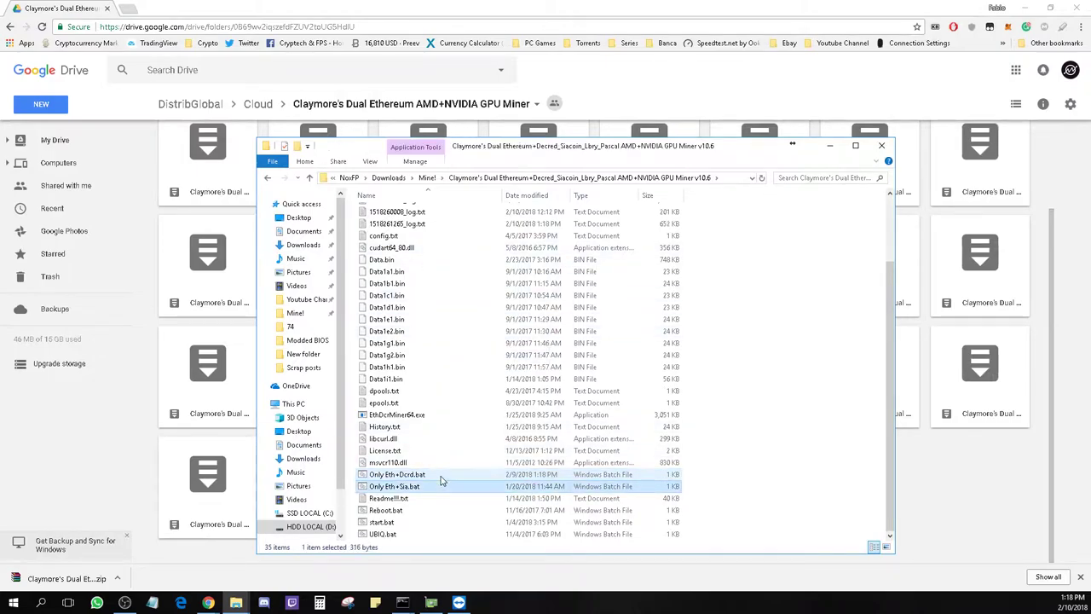
click(440, 476)
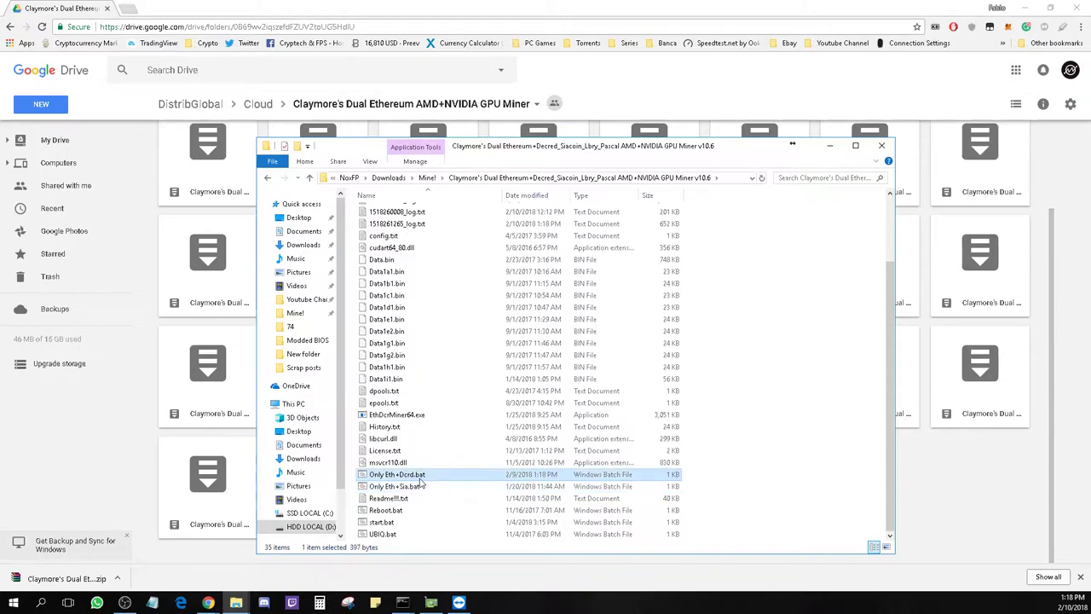
Delete Readme!!!.txt and start.bat from the v10.6 folder, and undo both deletions
click(713, 475)
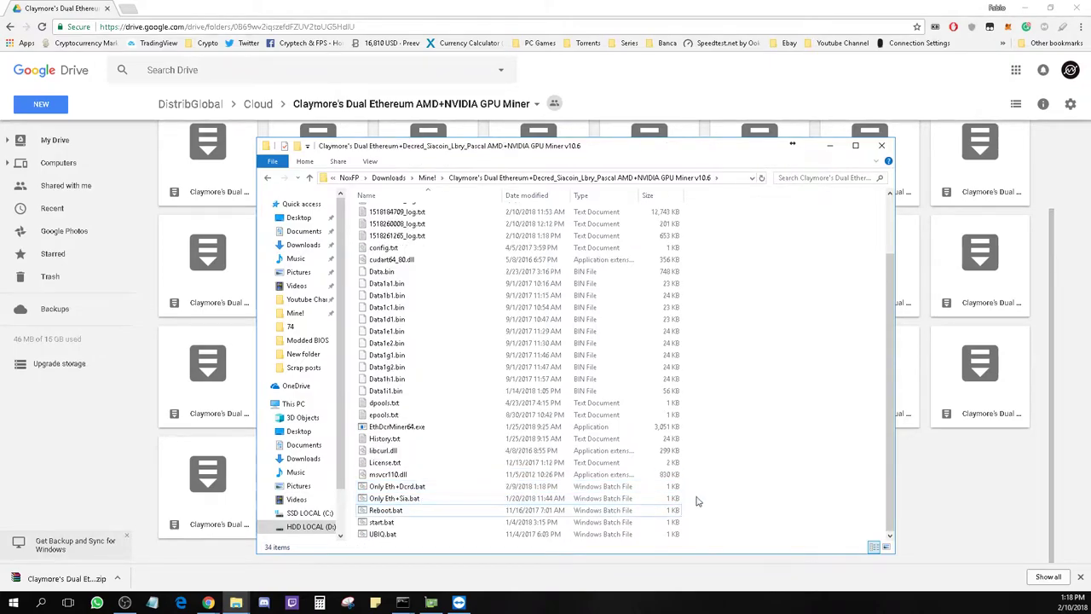
drag(699, 487, 515, 532)
click(509, 523)
key(Delete)
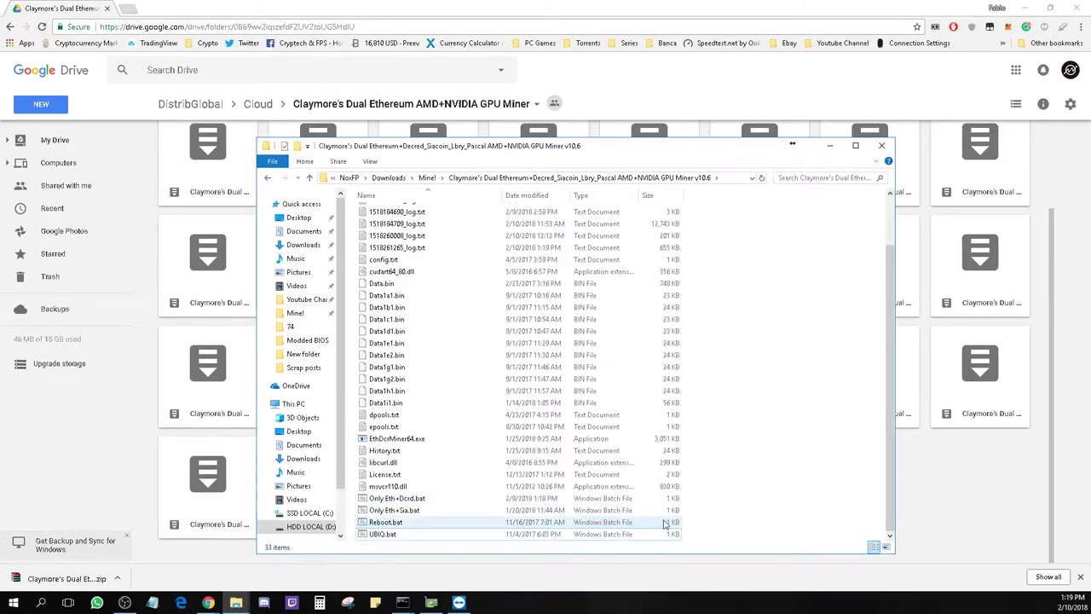
drag(699, 499, 580, 538)
click(720, 507)
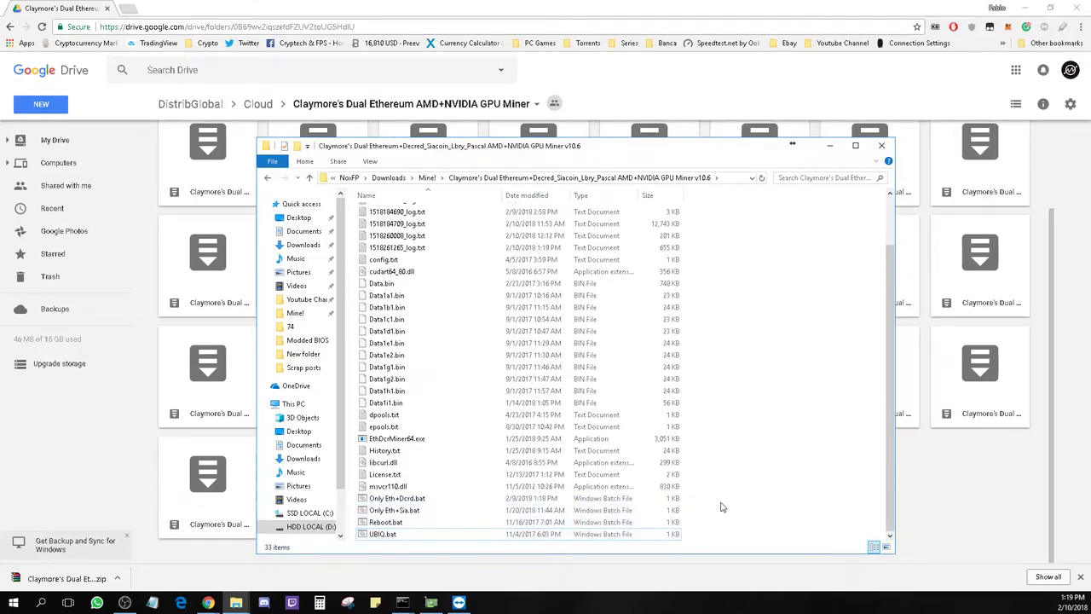
key(ctrl+z)
key(ctrl+z)
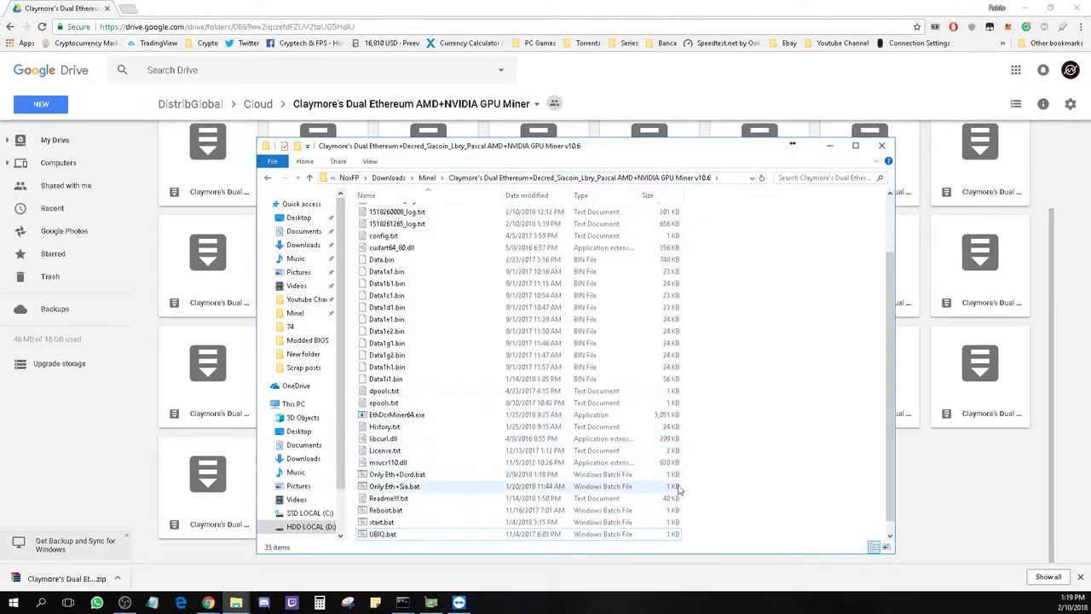
Copy the six files from Only Eth+Dcrd.bat through UBIQ.bat into the v11.0 folder, replacing files with the same names
drag(686, 471, 611, 536)
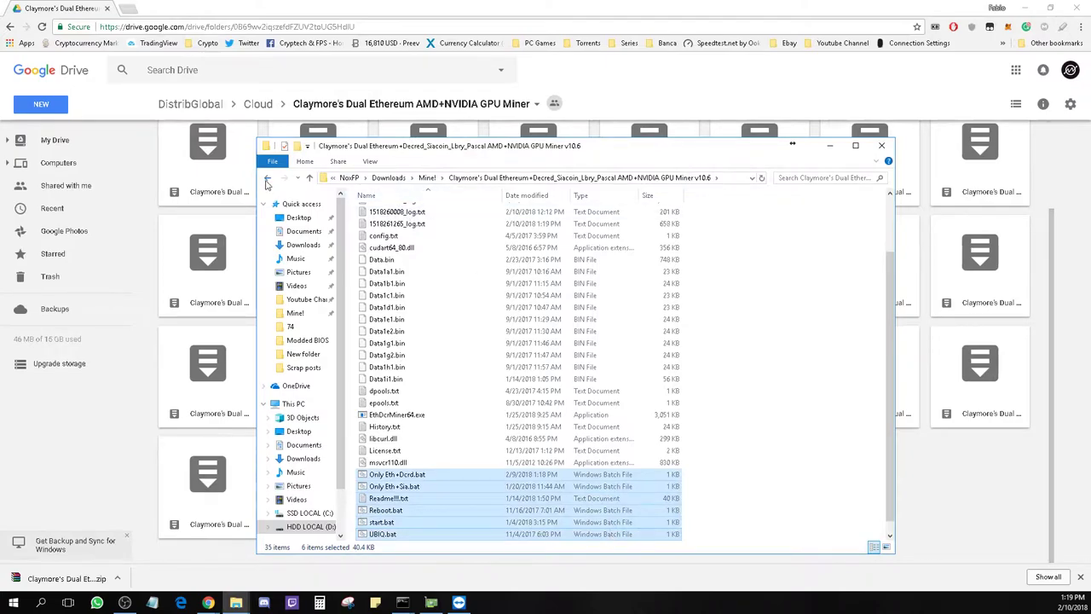
click(267, 178)
double_click(610, 284)
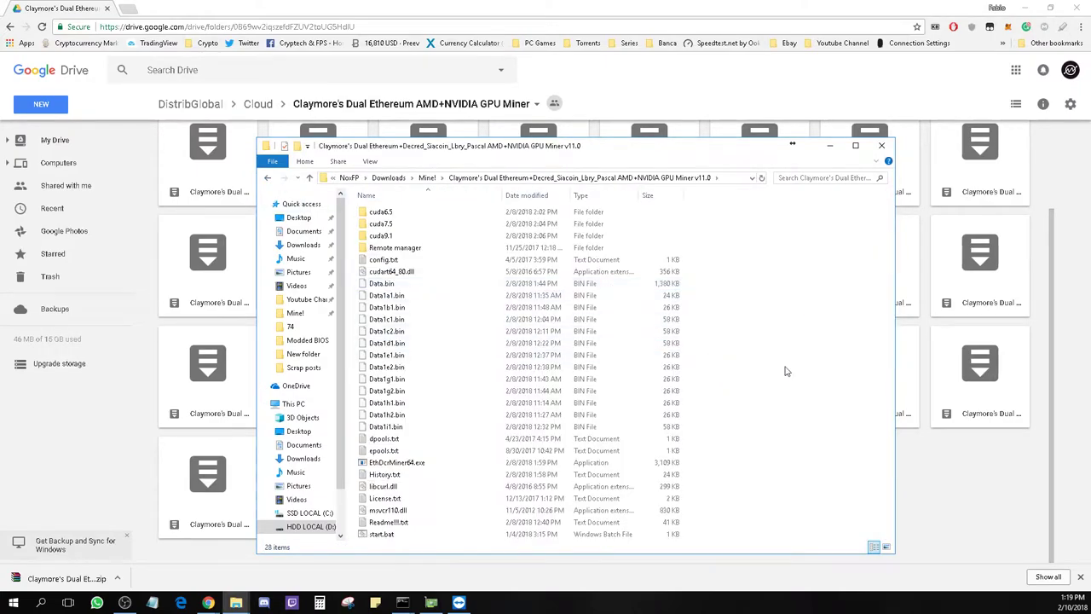
key(ctrl+v)
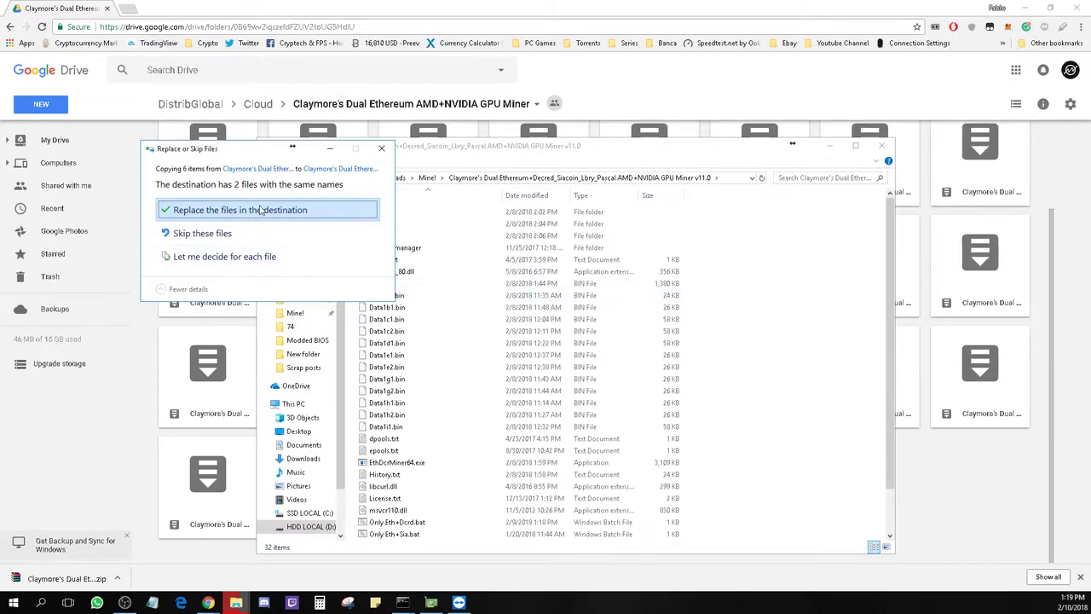
click(263, 210)
click(735, 409)
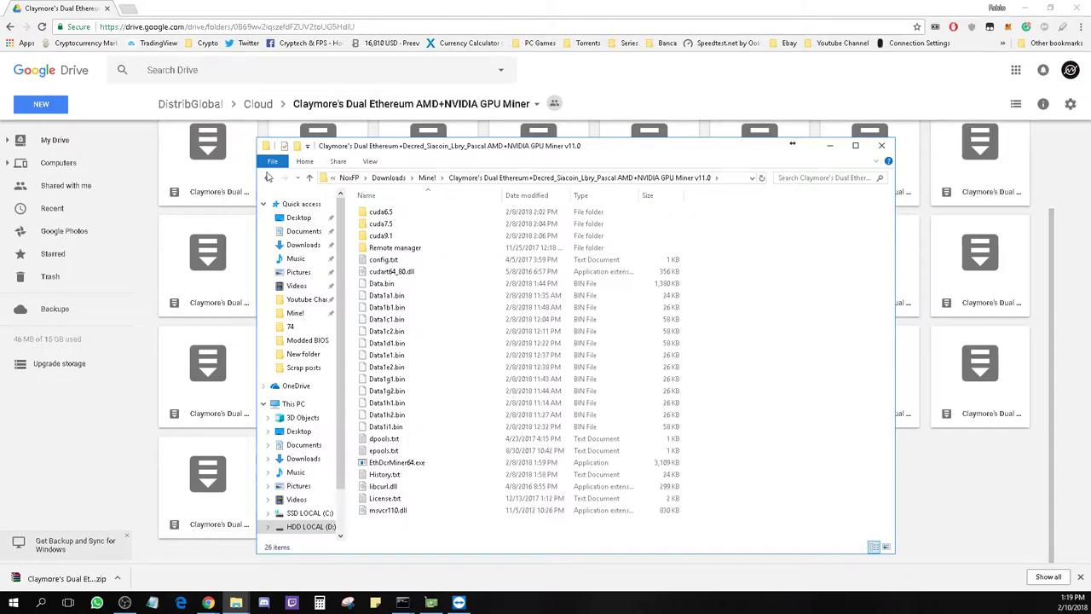
Copy Only Eth+Dcrd.bat and Only Eth+Sia.bat from the v10.6 folder into the v11.0 folder
click(268, 177)
double_click(509, 272)
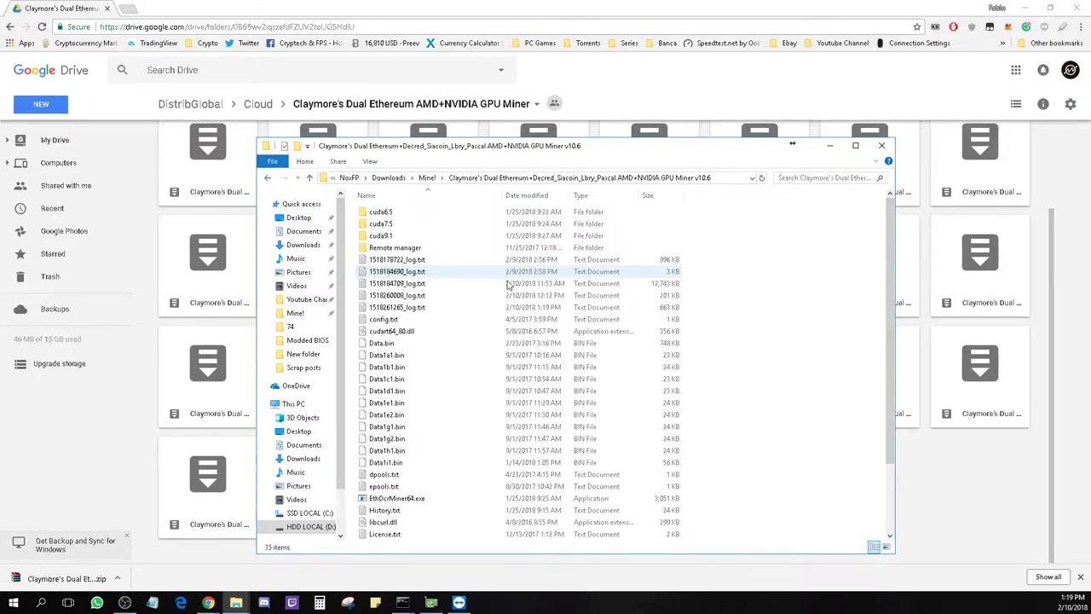
scroll(508, 307, down, 3)
drag(706, 476, 629, 488)
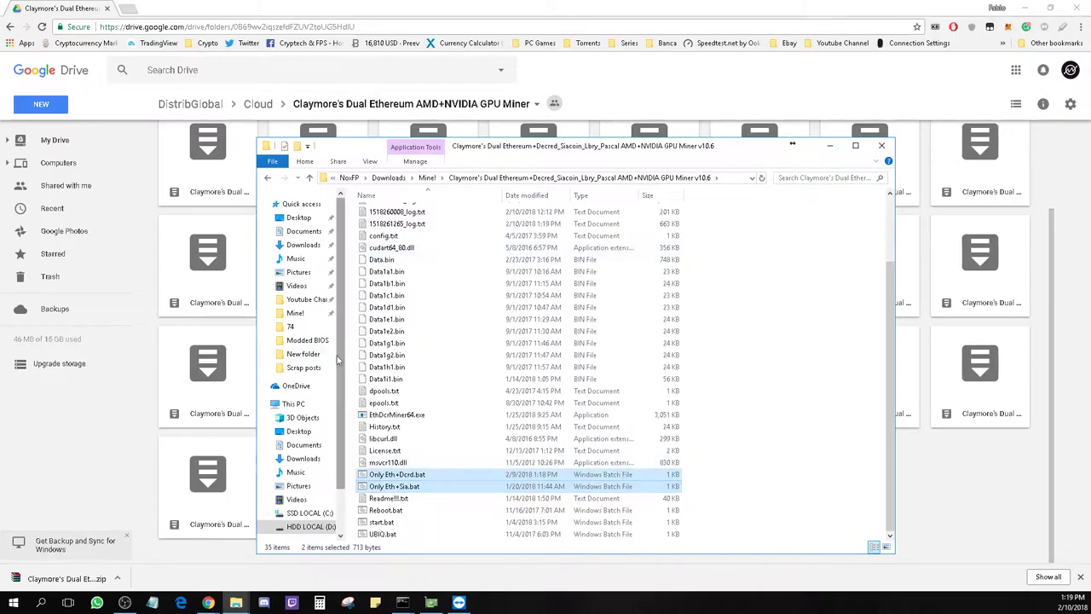
click(268, 178)
click(501, 284)
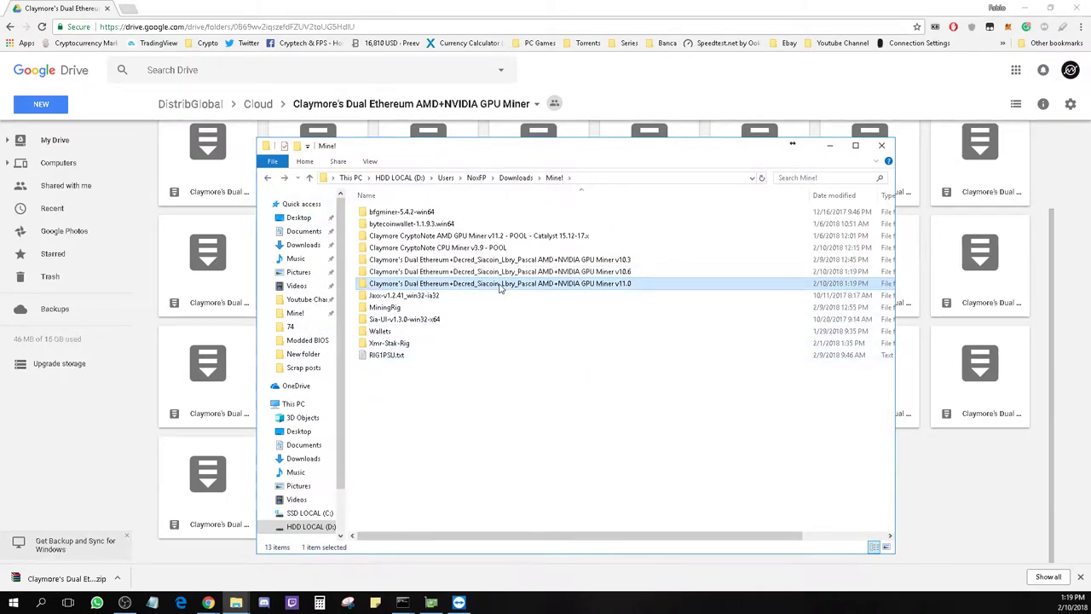
right_click(501, 286)
click(537, 515)
Copy Reboot.bat from the Claymore v10.6 folder into the v11.0 folder
double_click(437, 271)
scroll(512, 512, down, 5)
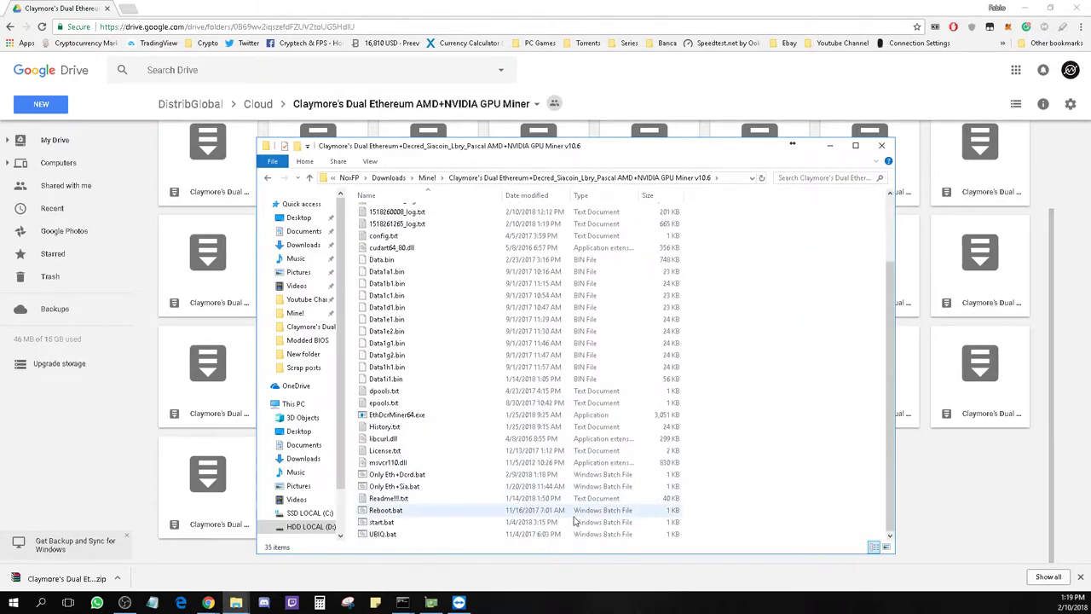
click(659, 513)
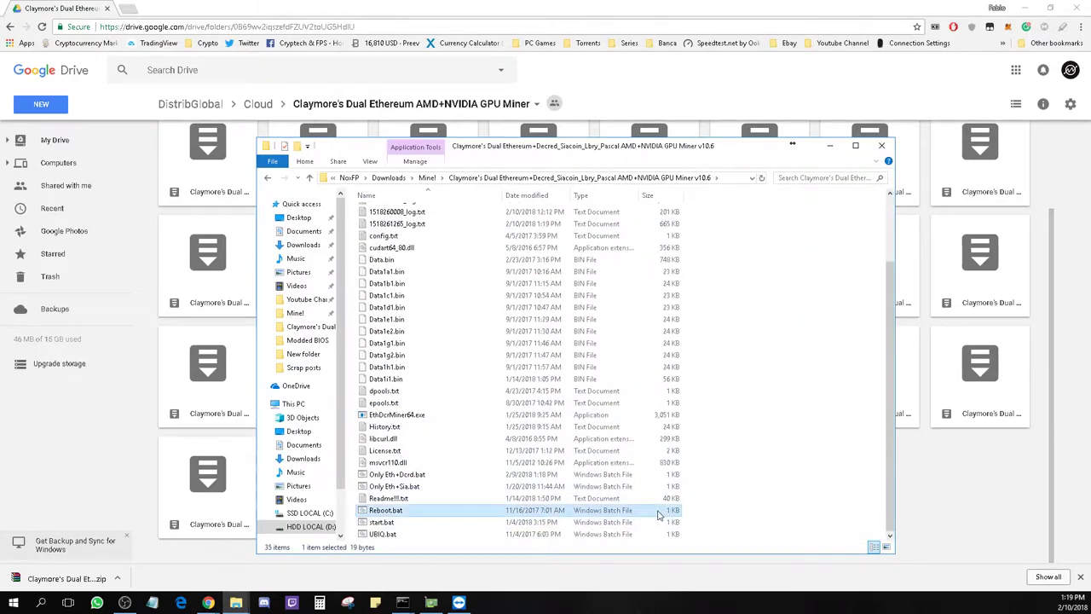
click(266, 178)
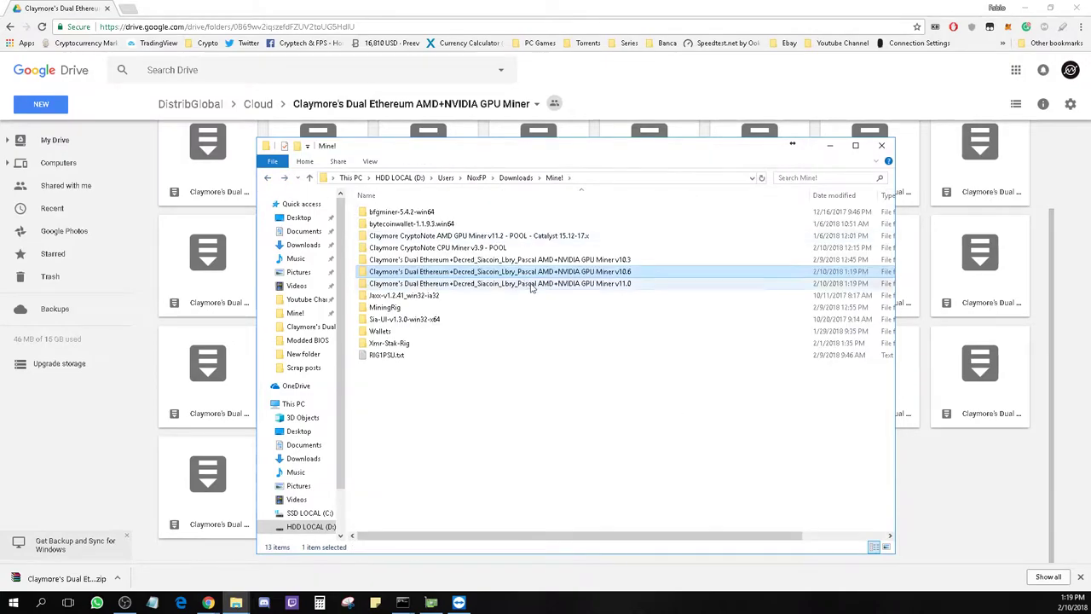
right_click(530, 283)
click(578, 509)
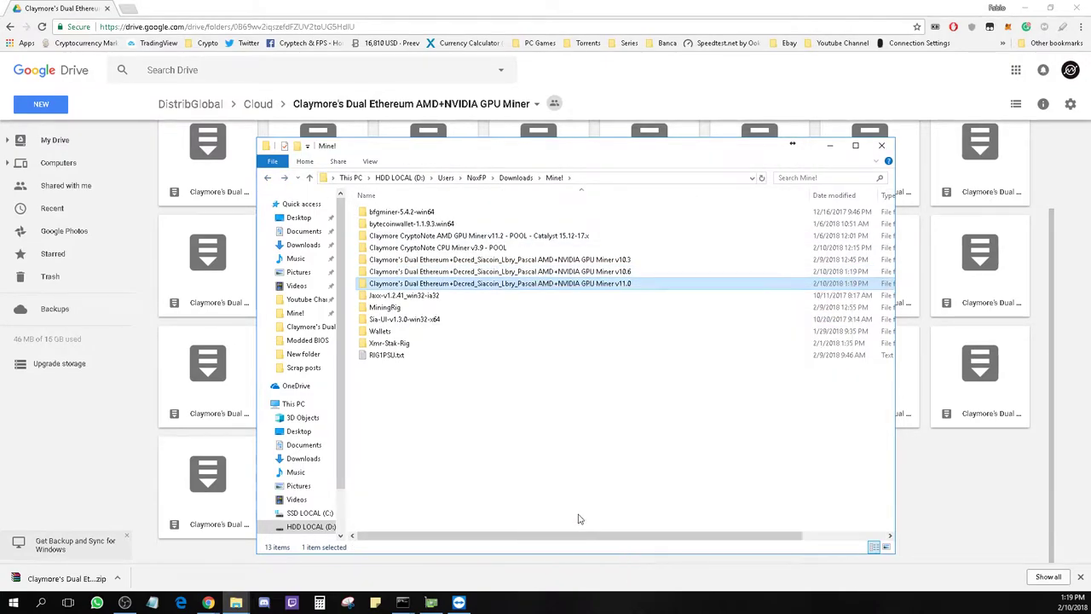
Copy UBIQ.bat from the v10.6 folder into the v11.0 folder in Mine!
key(alt+Up)
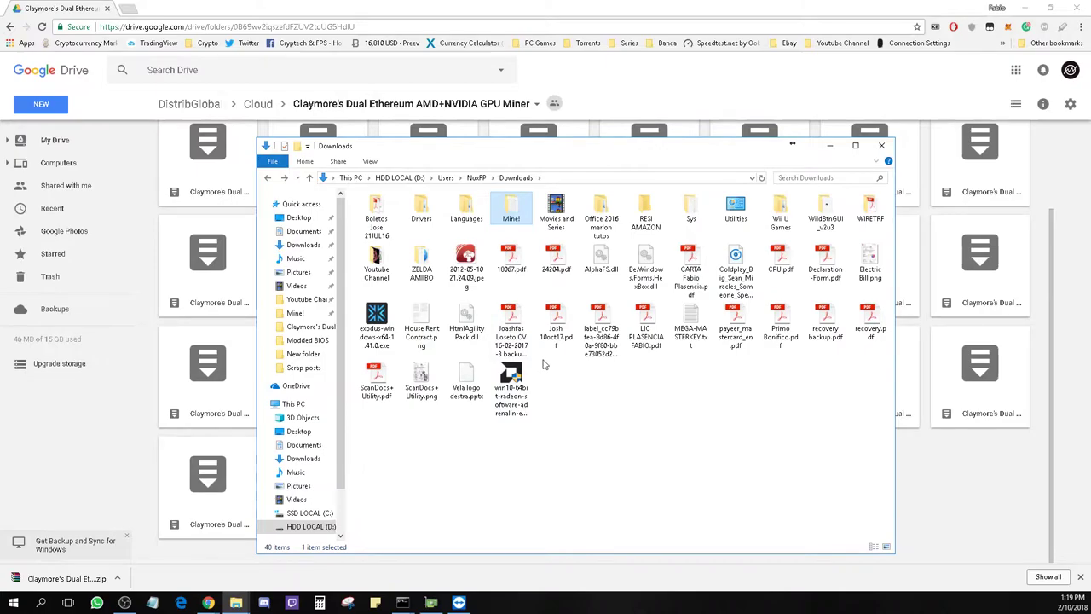
double_click(516, 220)
double_click(548, 272)
scroll(546, 358, down, 3)
click(394, 534)
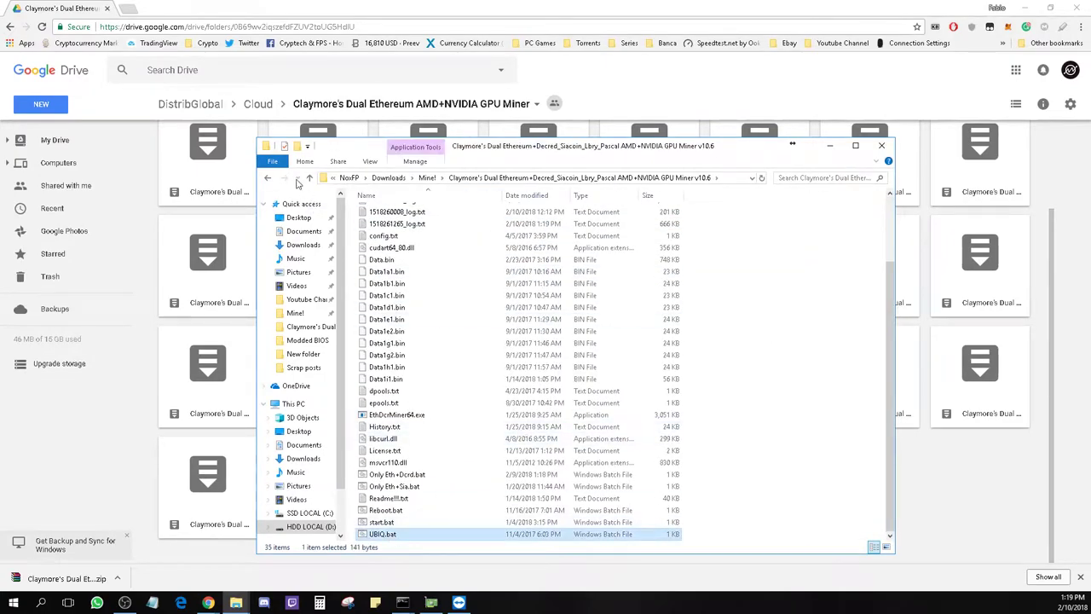
click(267, 178)
click(482, 288)
double_click(482, 288)
scroll(742, 427, down, 3)
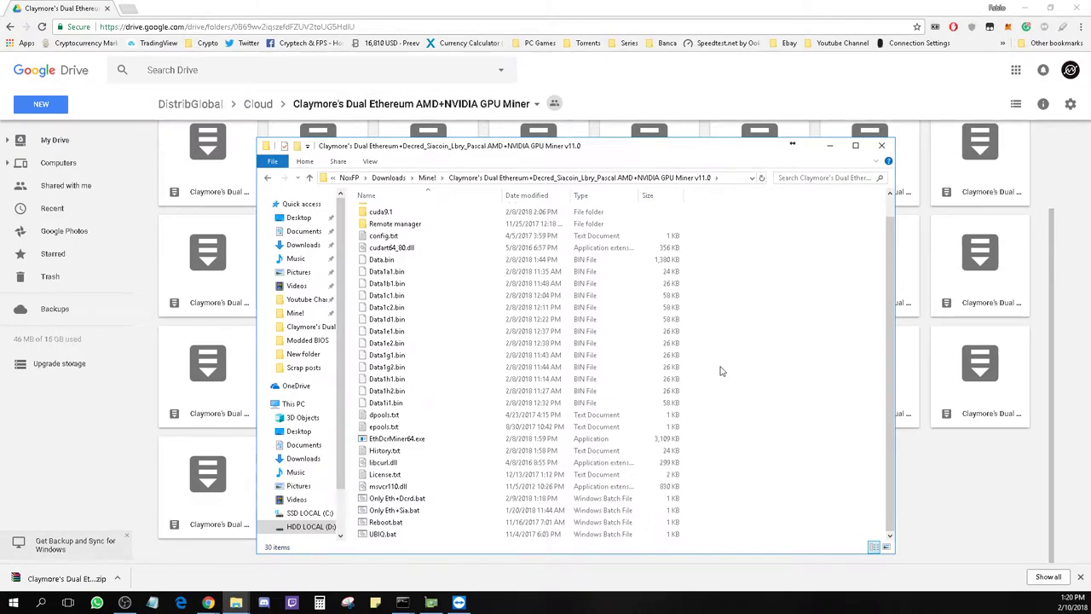
Copy start.bat from the v10.6 folder and paste it into the v11.0 folder
key(BackSpace)
double_click(520, 272)
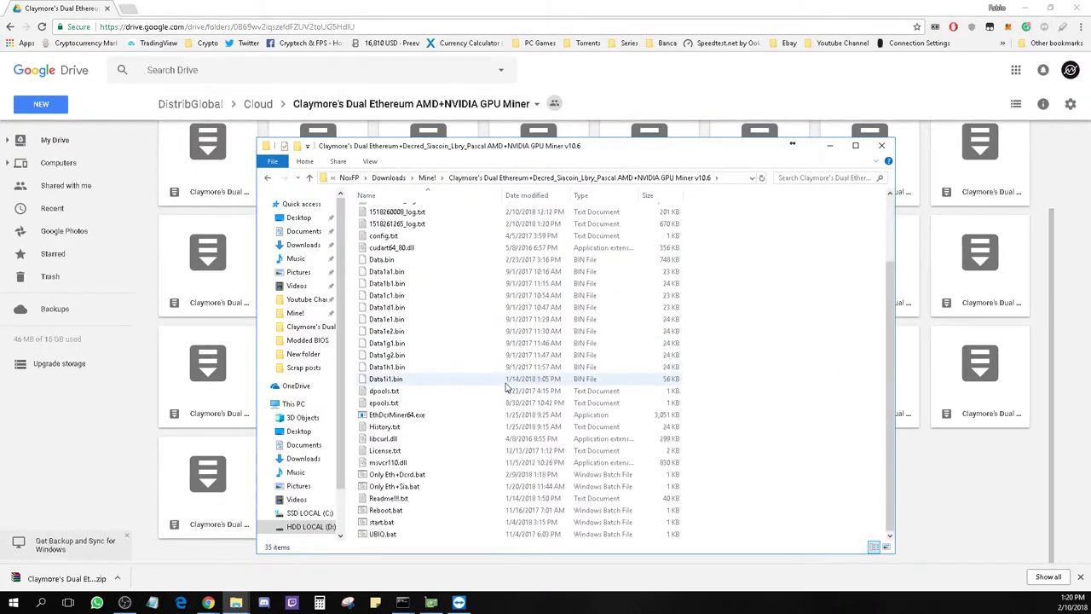
click(434, 522)
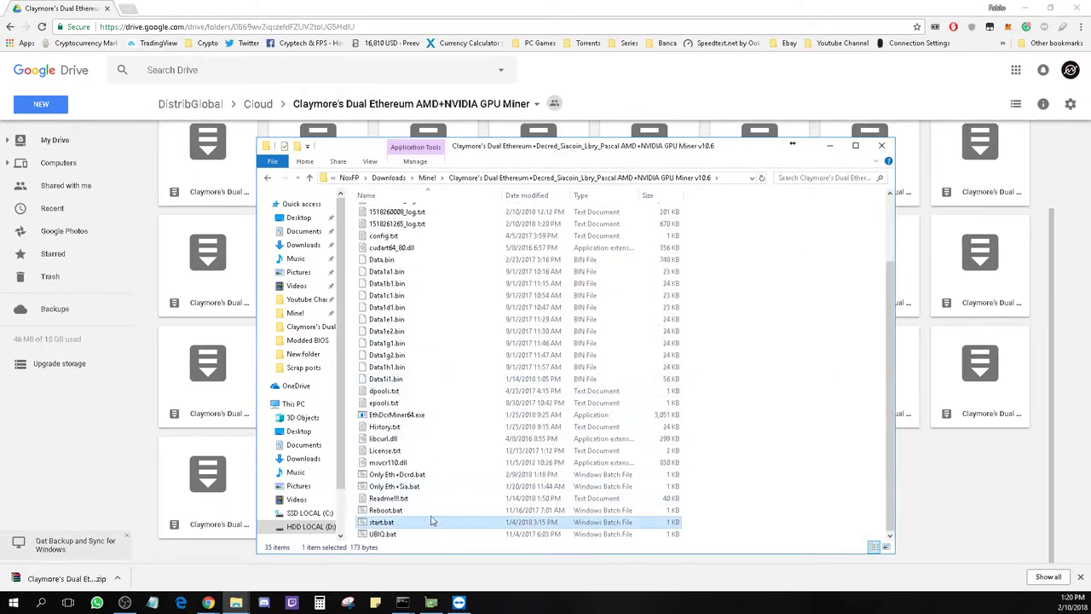
key(BackSpace)
double_click(488, 274)
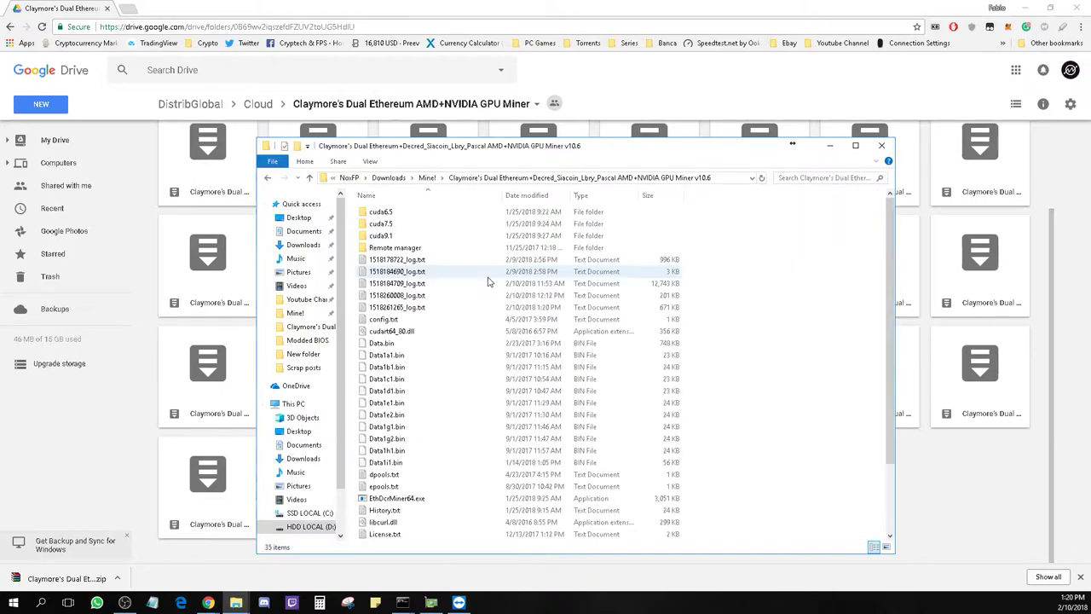
key(BackSpace)
double_click(501, 293)
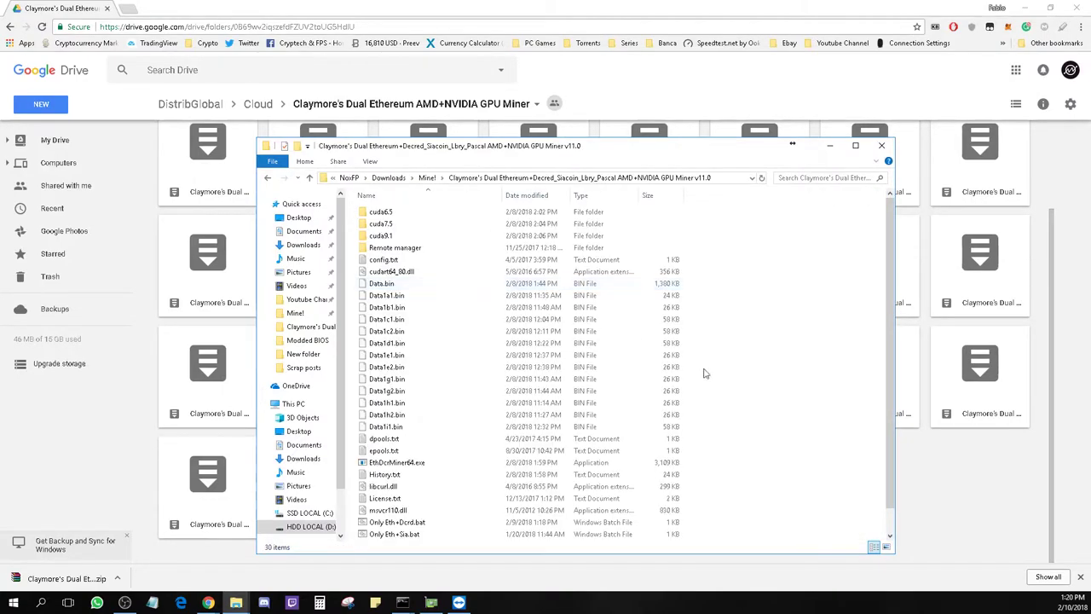
key(ctrl+v)
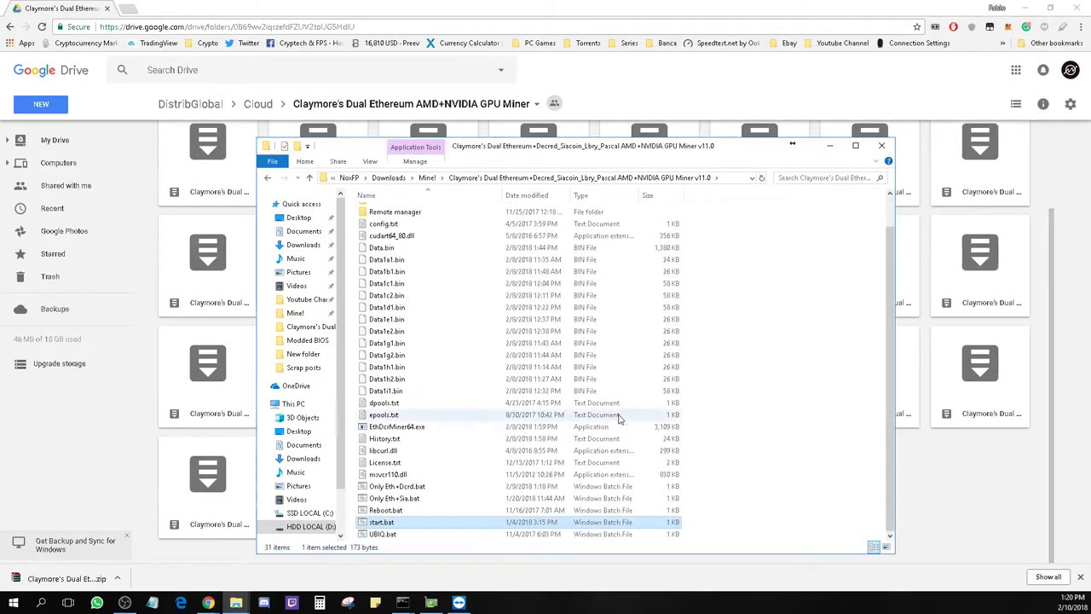
Open the v11.0 folder's start.bat for editing in Notepad and widen the window until the whole command line fits
right_click(404, 527)
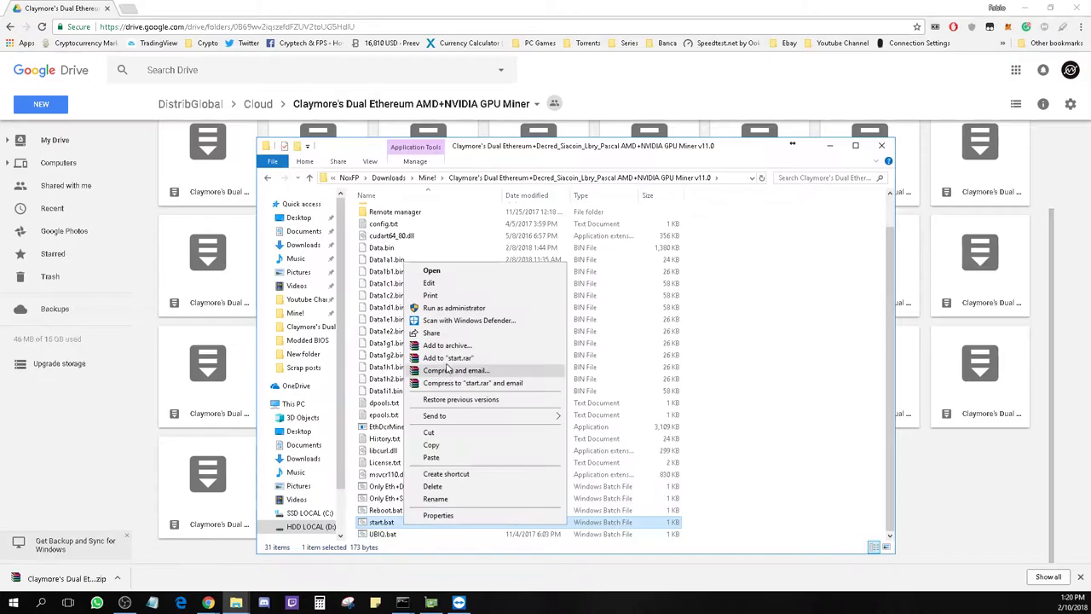
click(430, 283)
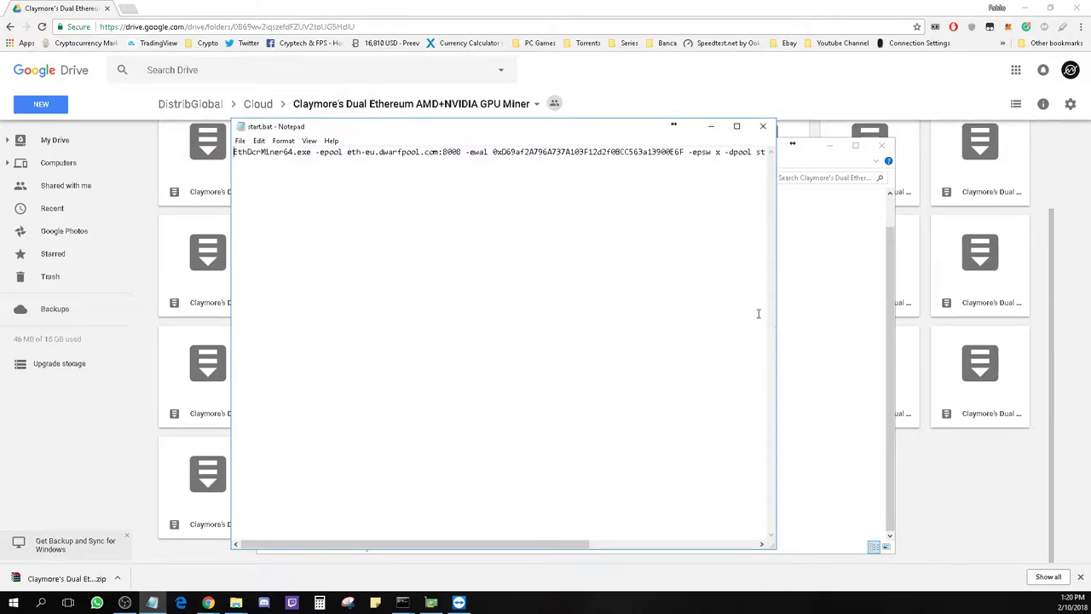
drag(774, 316, 1059, 314)
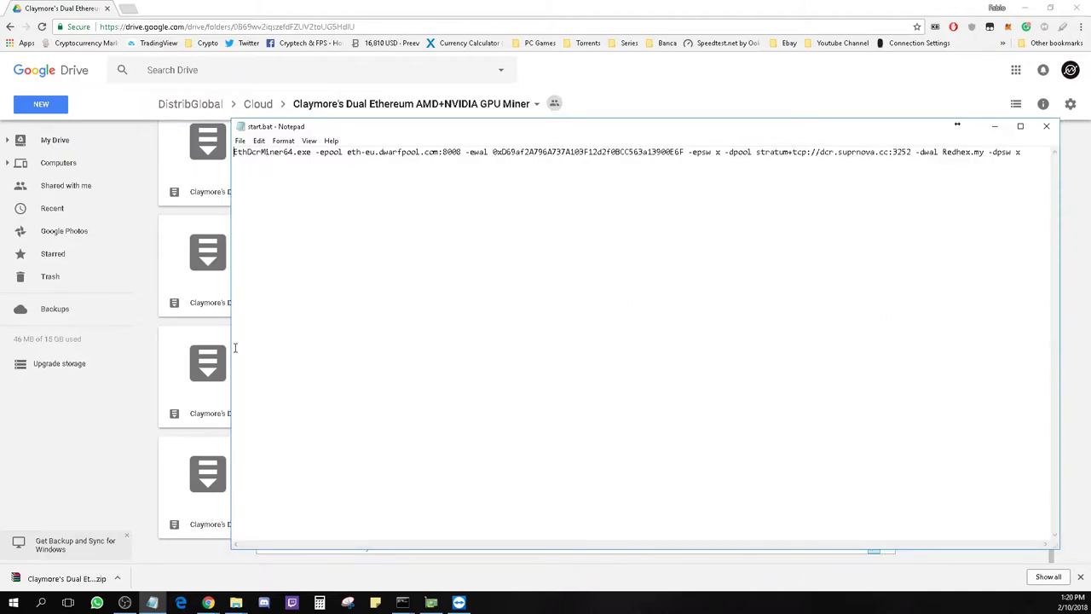
drag(231, 347, 57, 334)
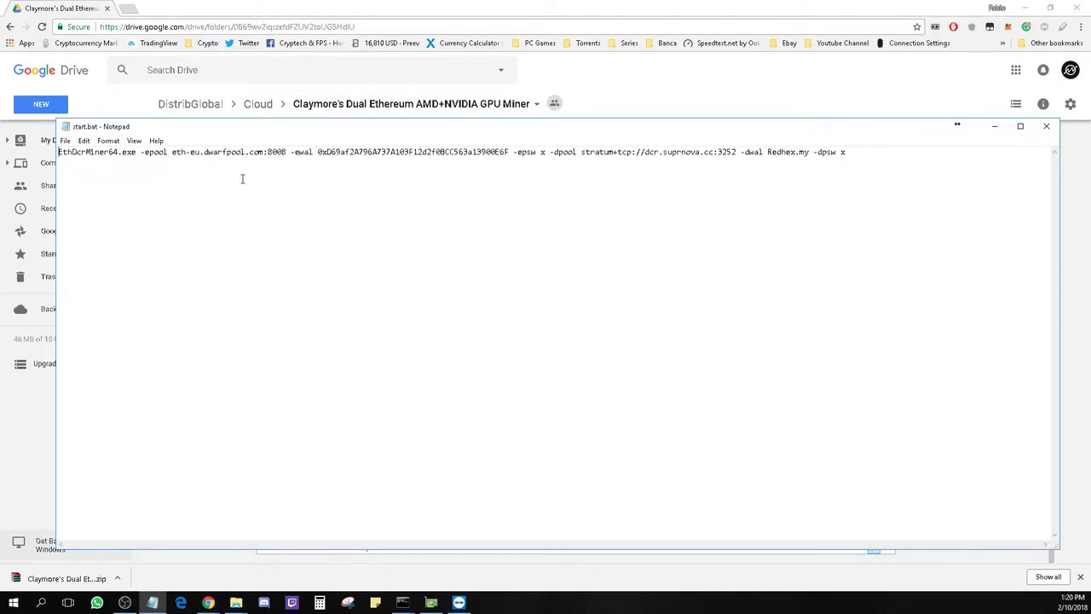
Copy Only Eth.bat from the Claymore v10.3 folder into the v11.0 folder
click(236, 603)
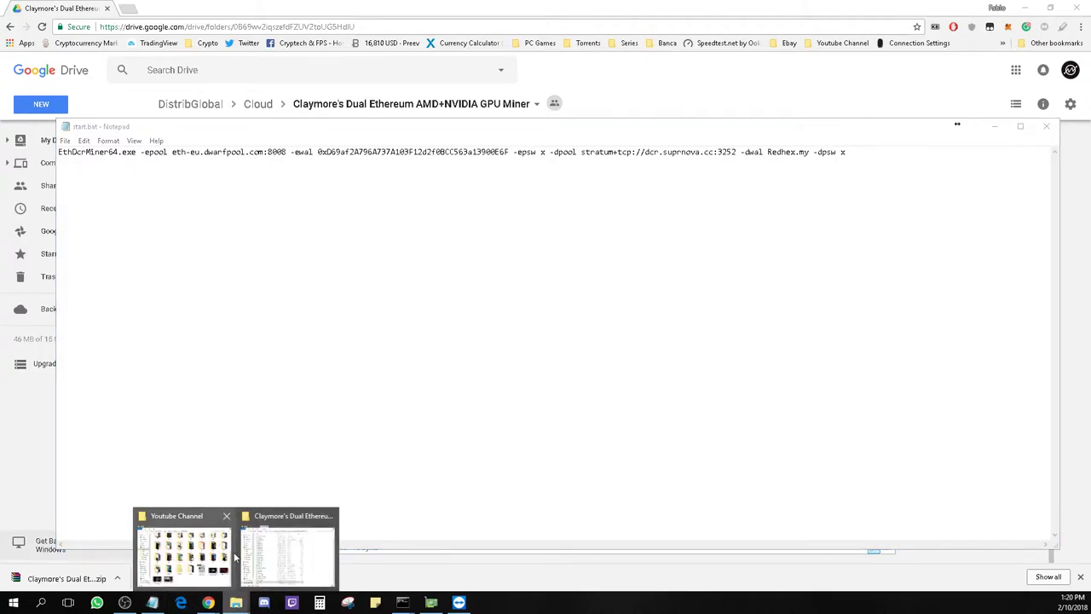
click(288, 554)
key(alt+Up)
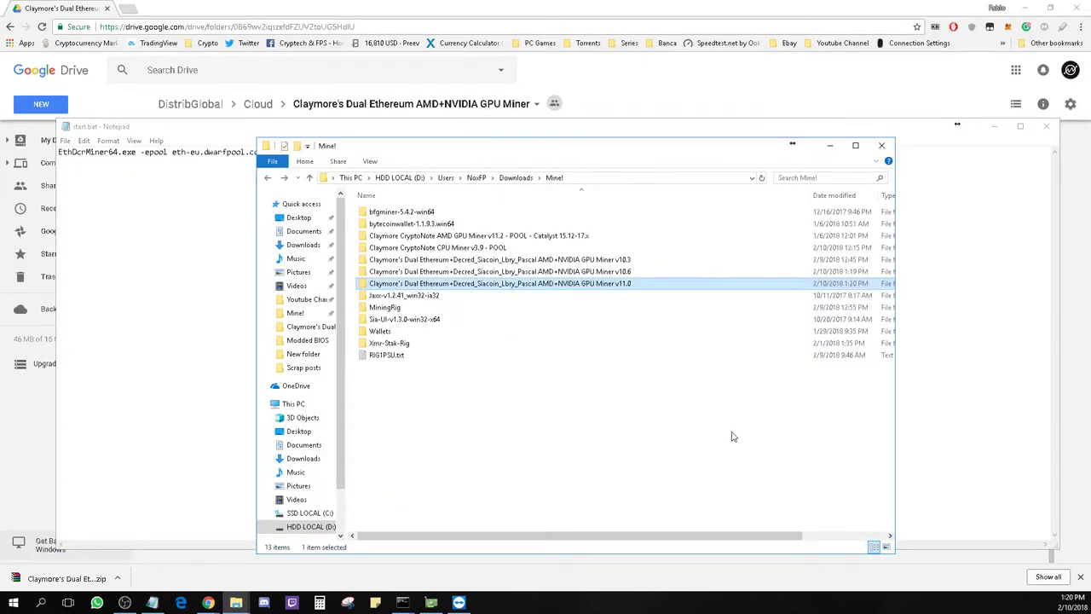
double_click(434, 261)
scroll(509, 362, down, 2)
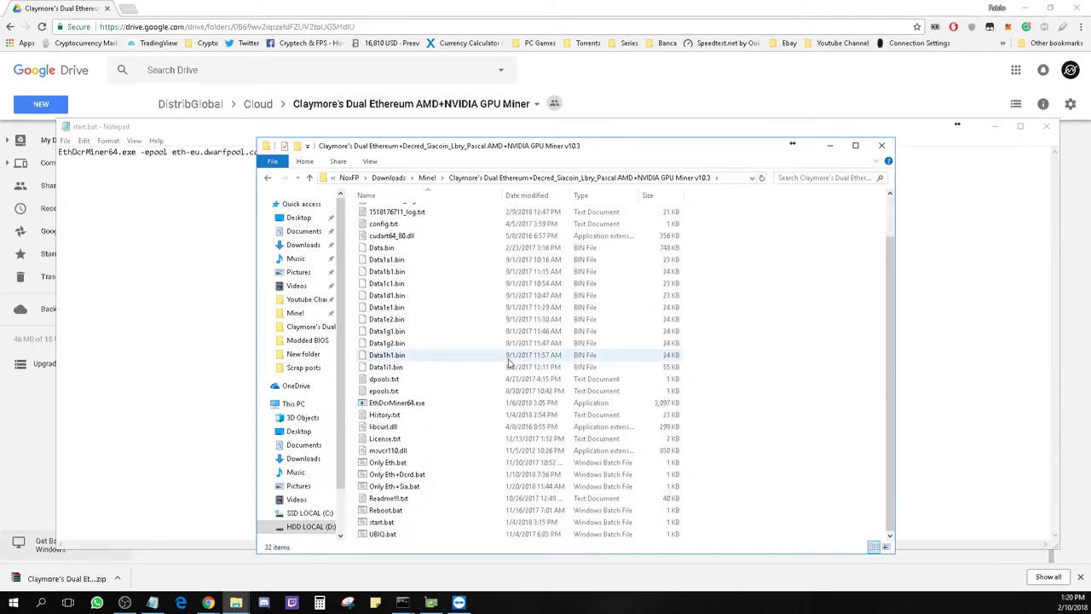
click(409, 462)
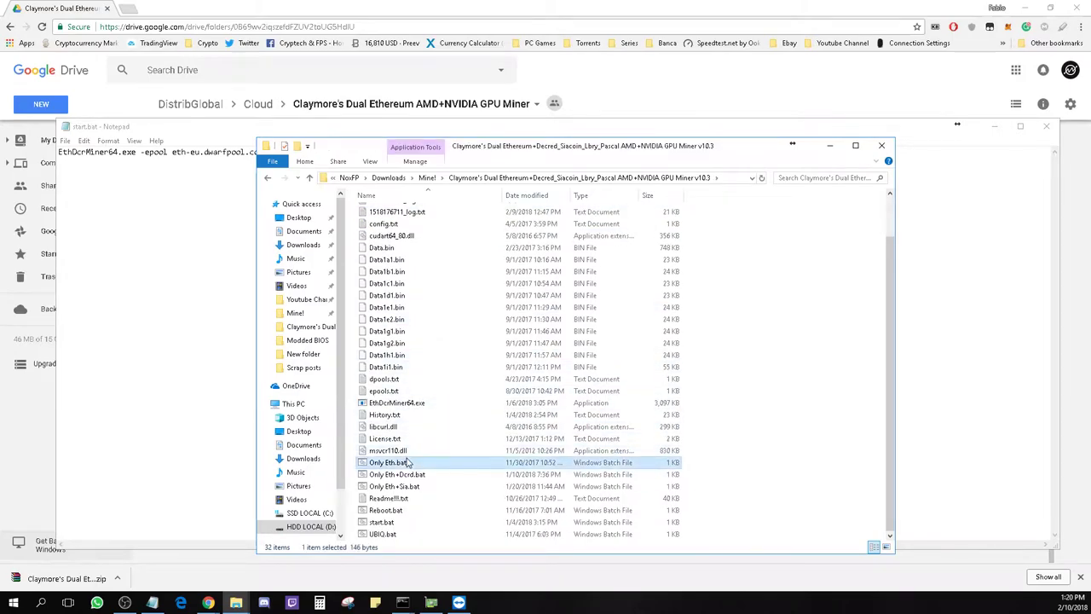
click(270, 177)
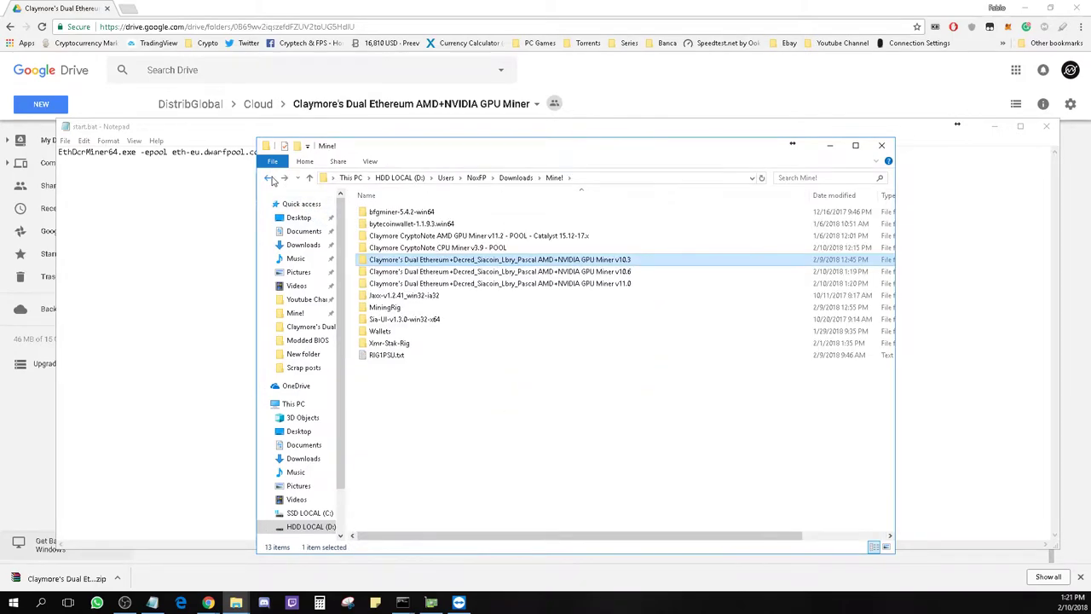
double_click(417, 283)
scroll(754, 452, down, 1)
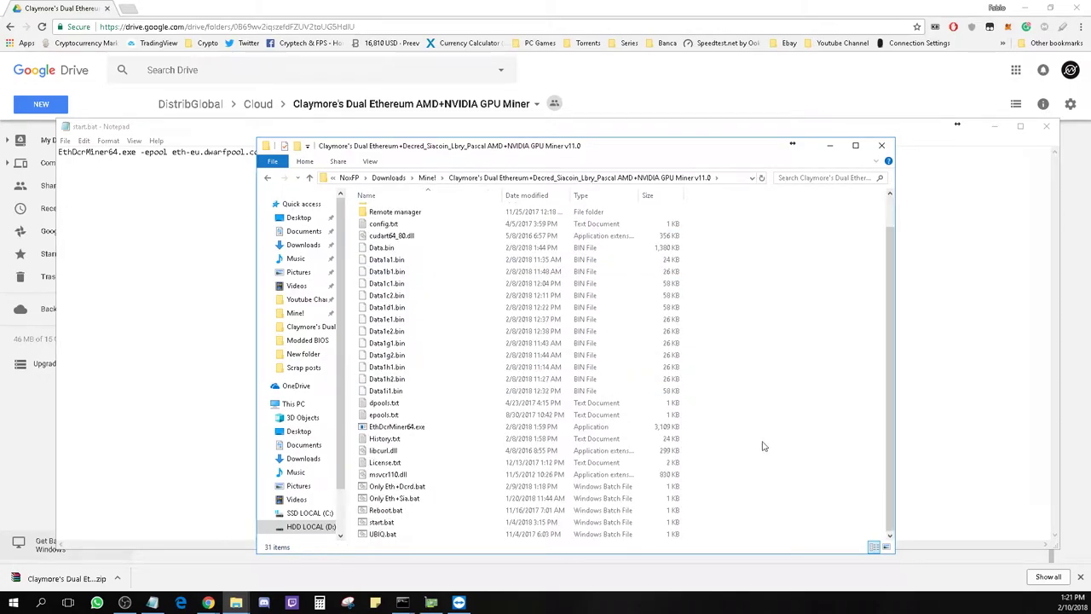
key(ctrl+v)
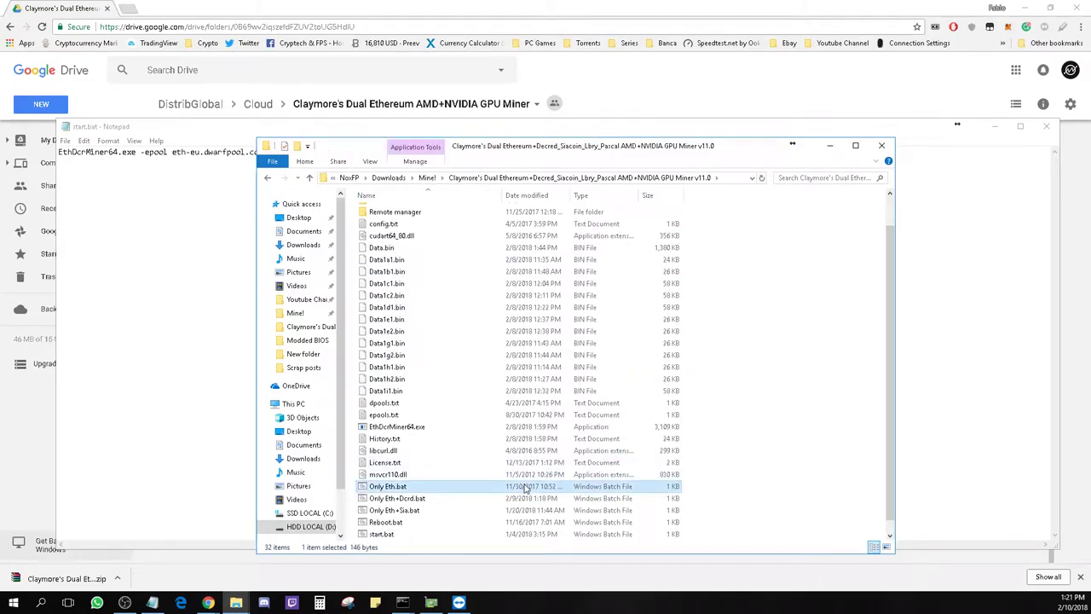
Open the v11.0 folder's Only Eth.bat for editing in Notepad and widen the window to fit its full command line
right_click(526, 487)
click(569, 245)
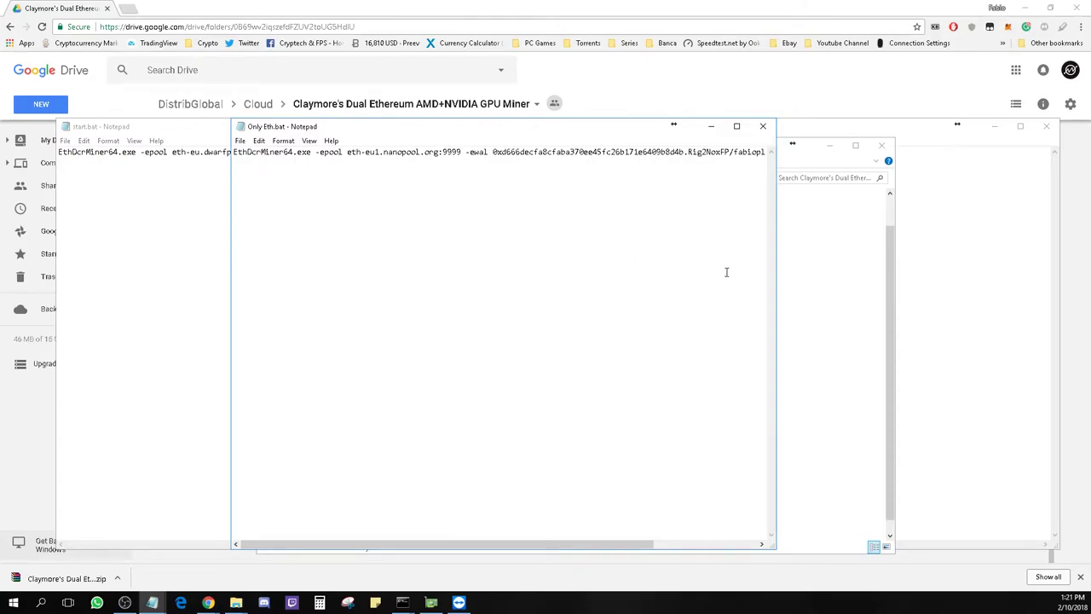
drag(387, 130, 234, 139)
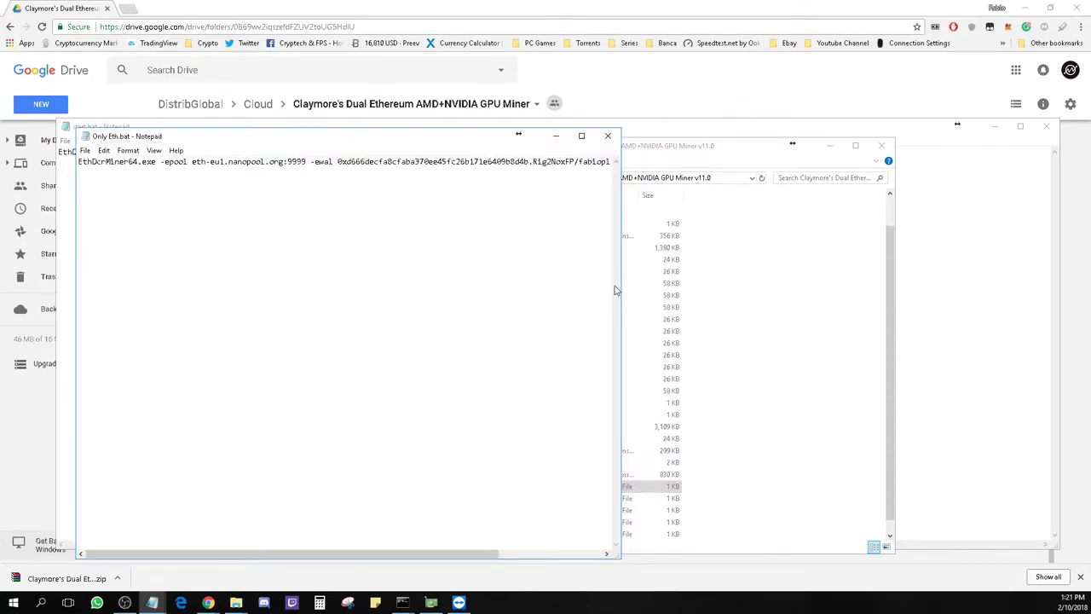
drag(620, 294, 1050, 304)
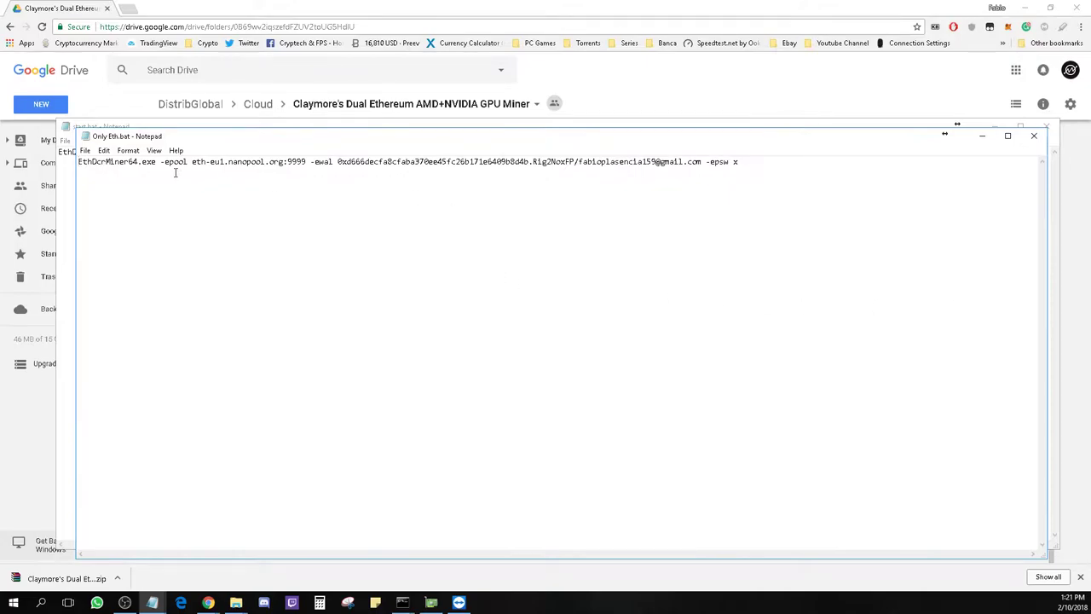
Switch to Chrome and open the bookmarked Nanopool Ethereum account page in a new tab
click(128, 8)
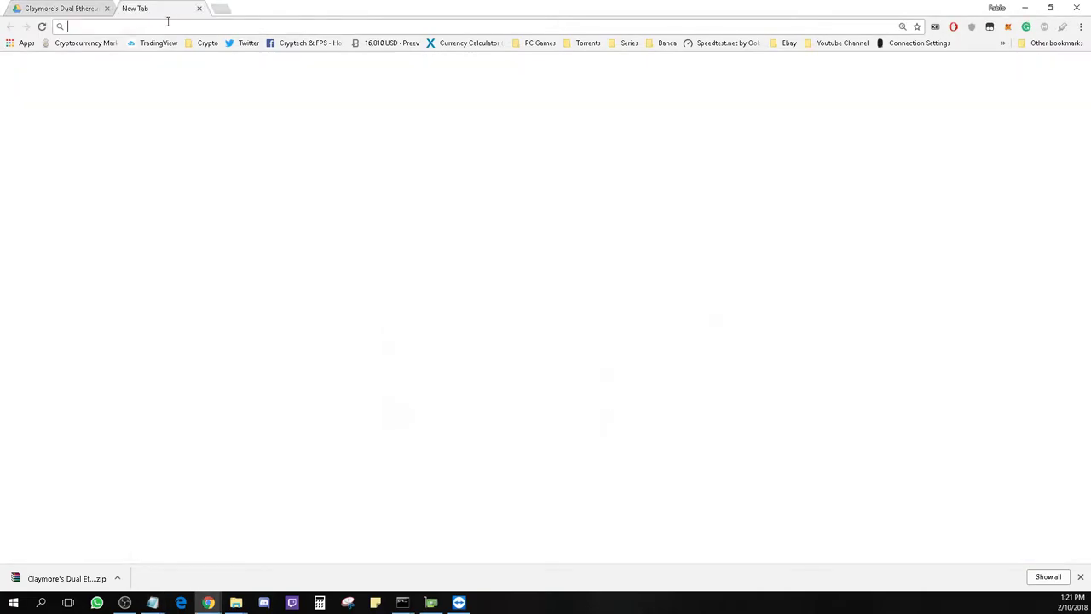
click(208, 44)
mouse_move(217, 57)
click(492, 70)
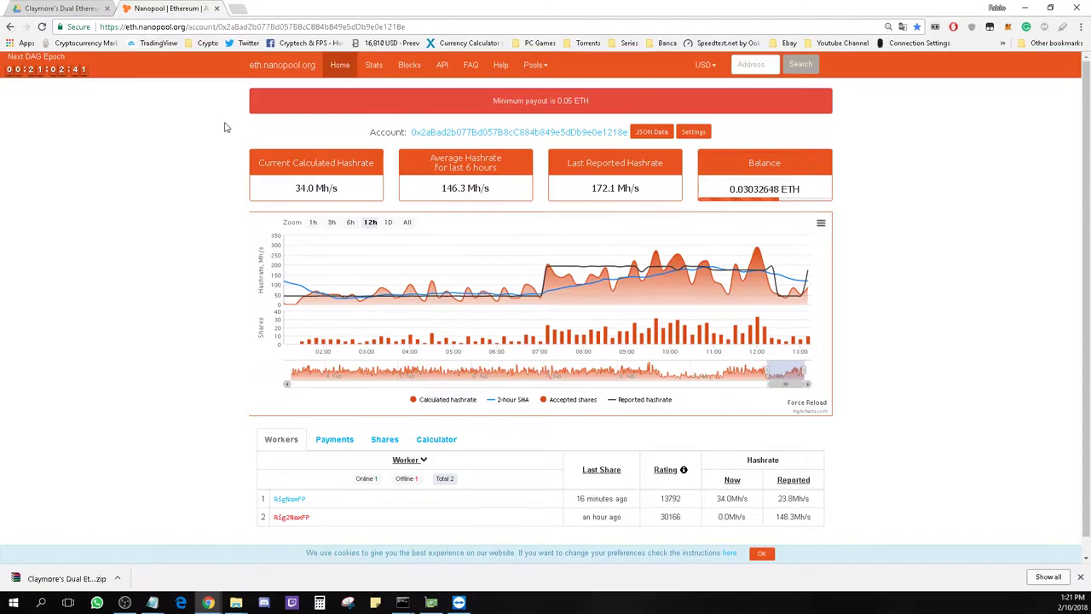
Review the Nanopool account's payment history, and return to its list of workers
click(334, 440)
scroll(203, 439, down, 2)
scroll(203, 438, down, 1)
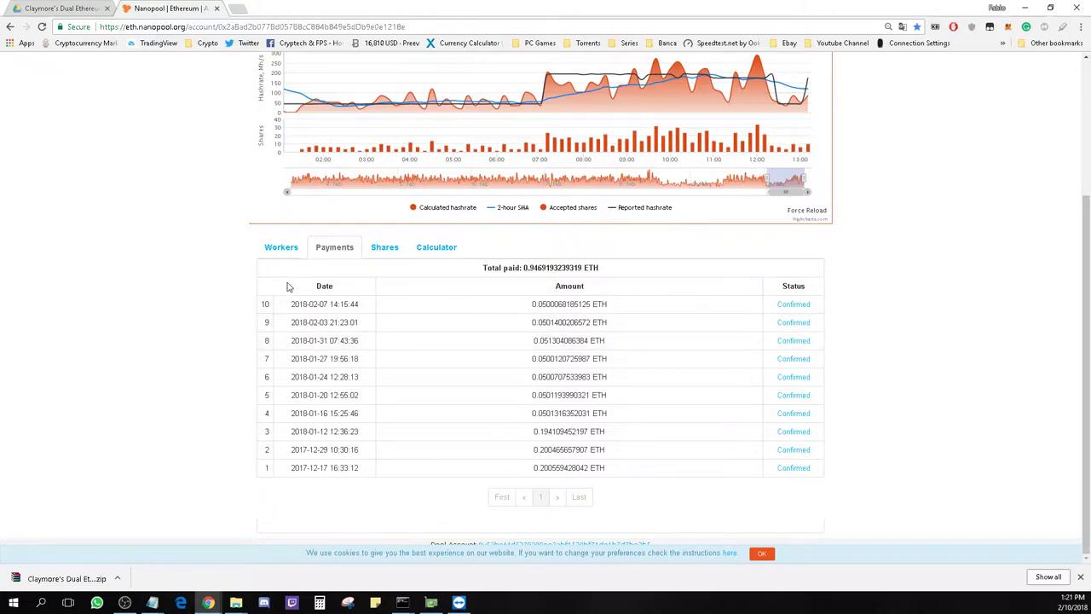
click(281, 247)
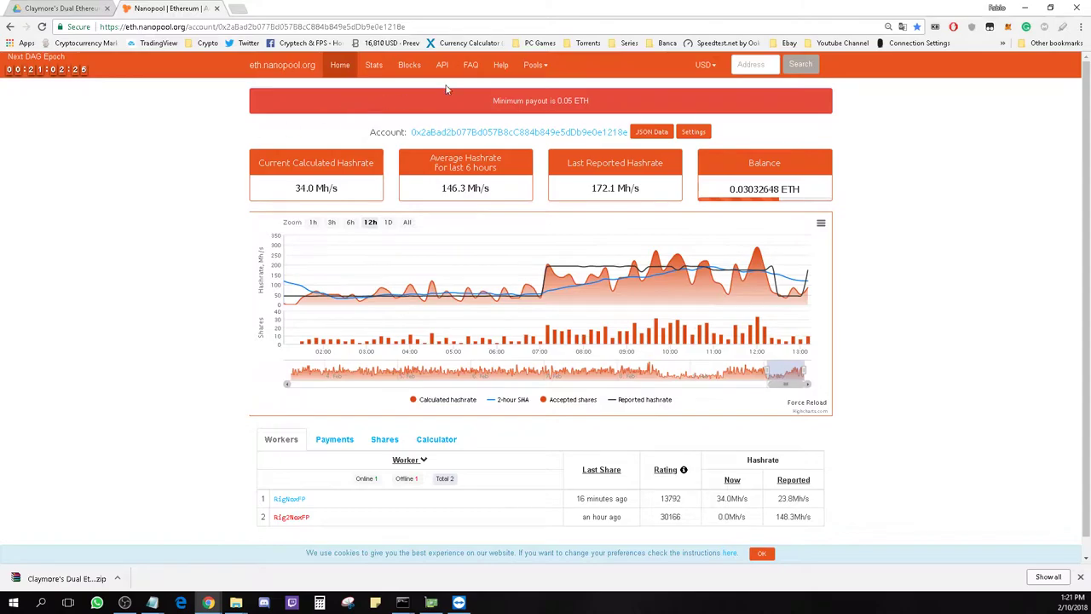
Open the Nanopool help page, translate it into Italian, and examine the pool settings and server host table
click(500, 66)
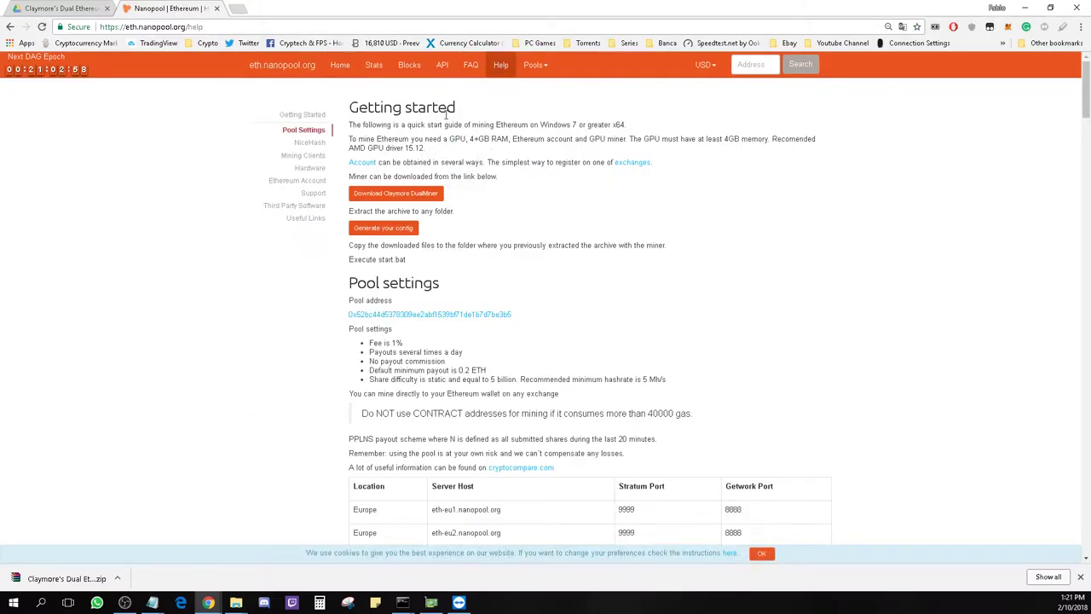
right_click(810, 159)
click(842, 254)
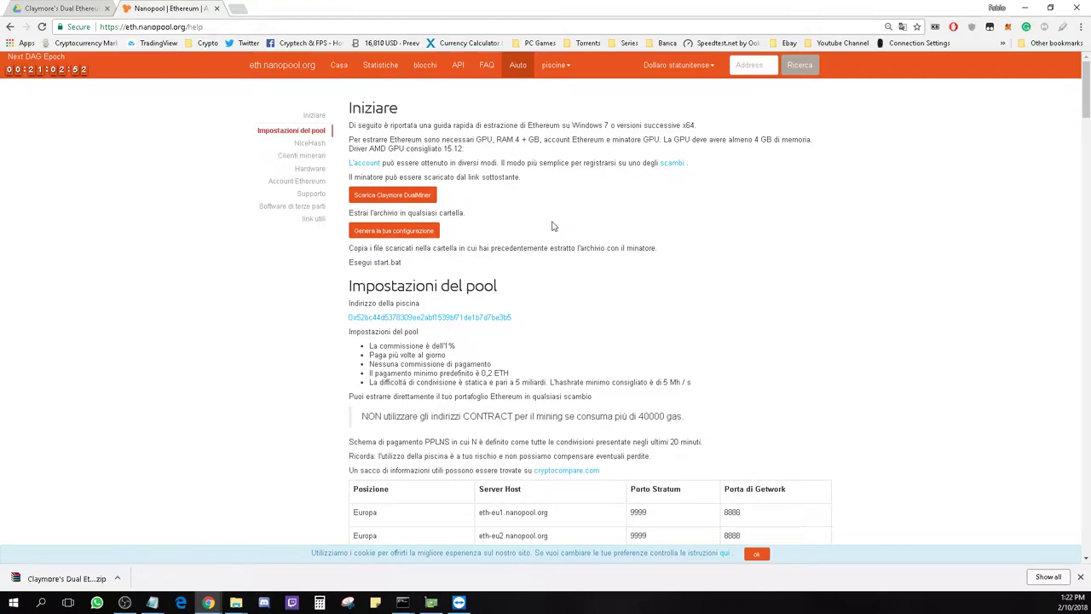
scroll(554, 226, down, 2)
scroll(550, 252, down, 2)
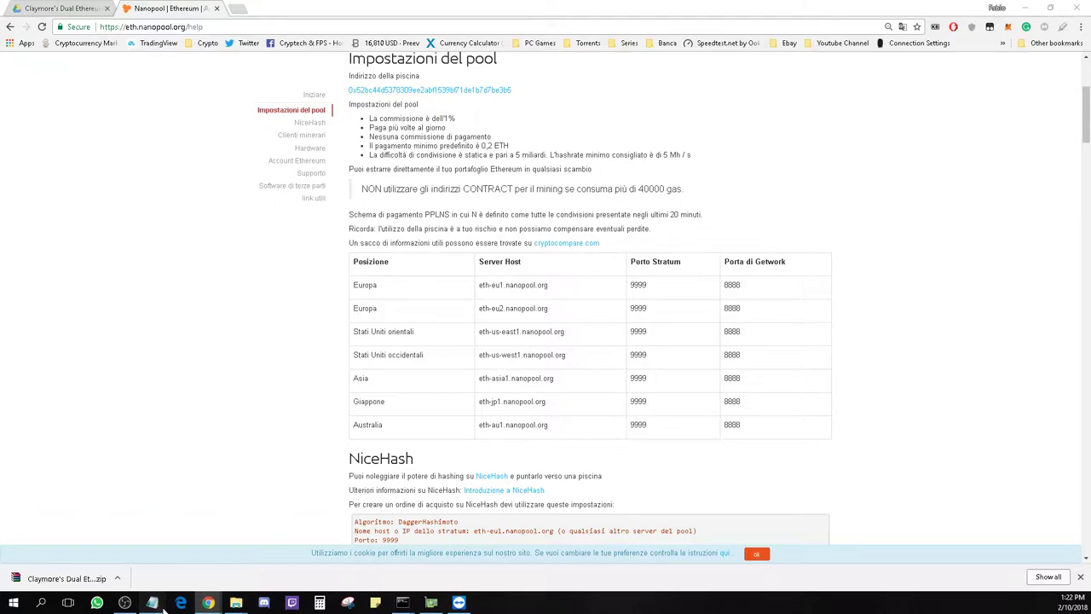
Bring the Only Eth.bat Notepad window forward and place it below the Europe eth-eu1.nanopool.org row of the server table
mouse_move(160, 605)
click(213, 550)
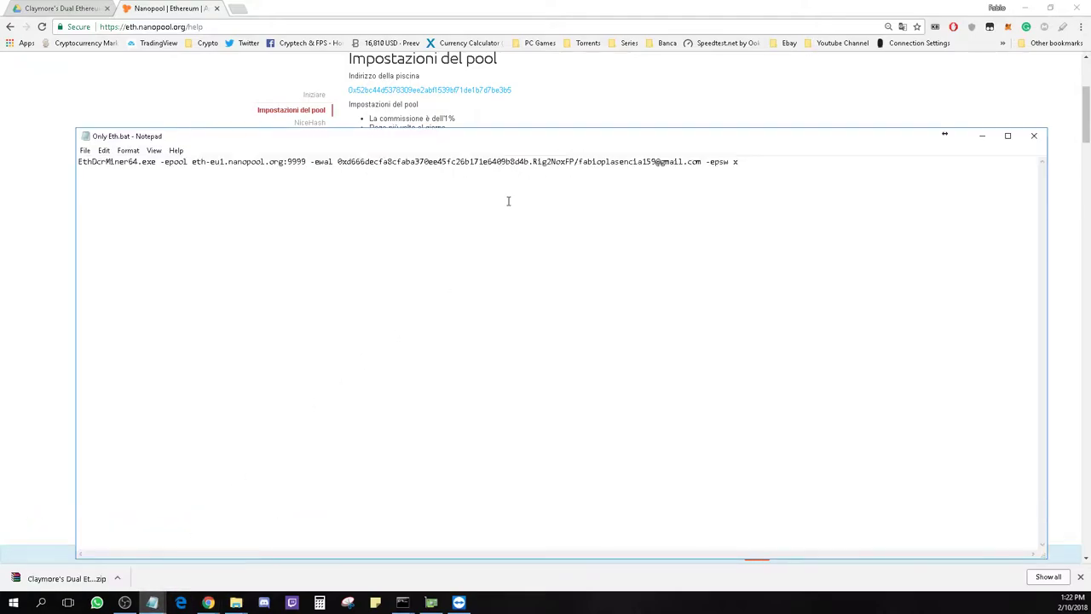
drag(525, 152, 548, 320)
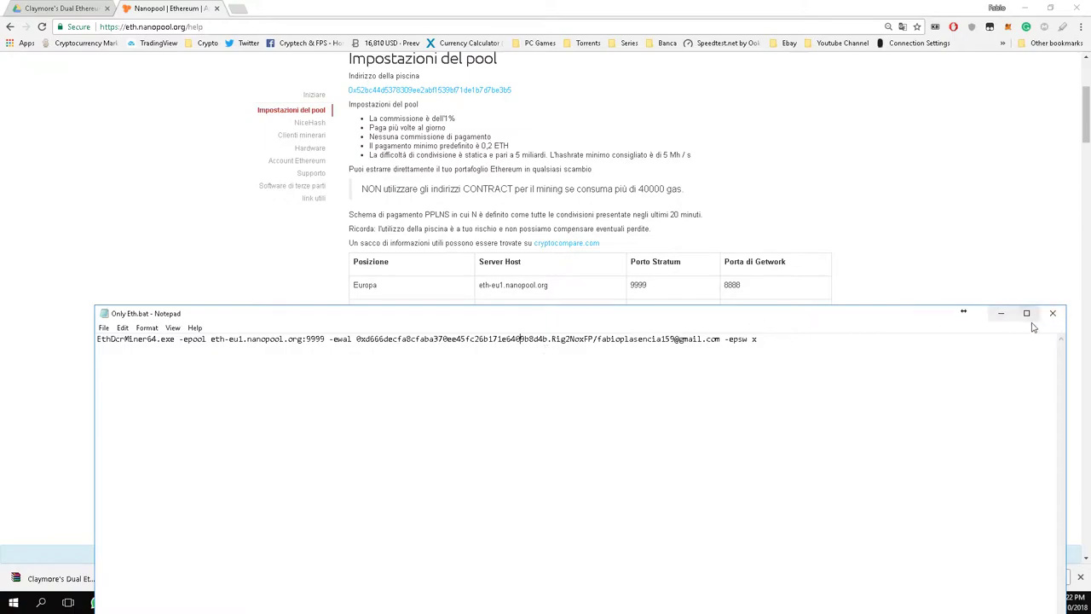
Minimize Chrome and the Notepad windows to uncover the Only Eth+Dcrd.bat miner console and the v11.0 folder
click(1026, 6)
click(995, 126)
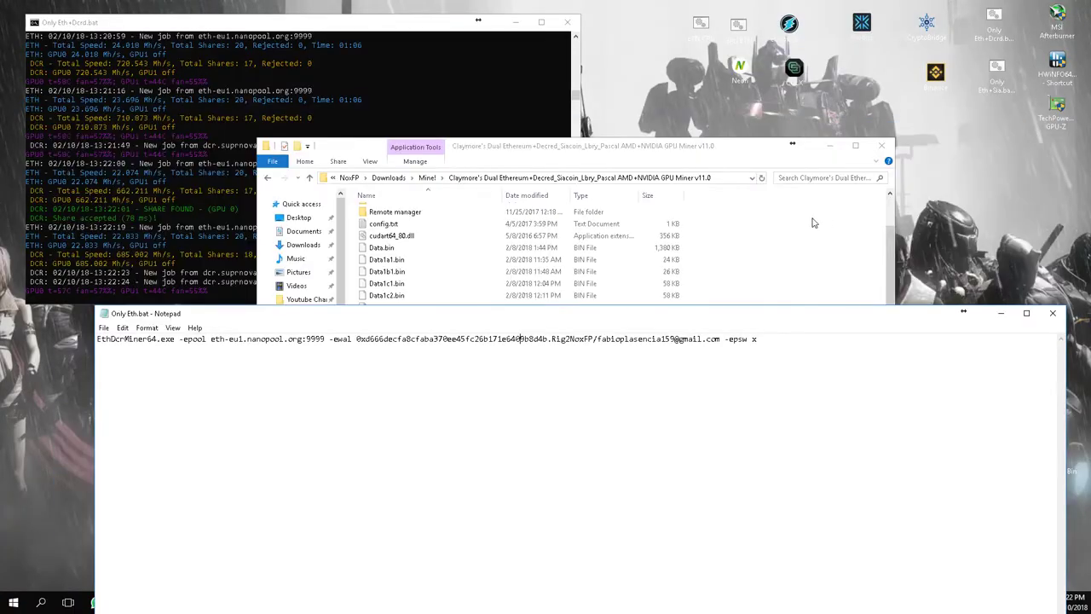
click(440, 48)
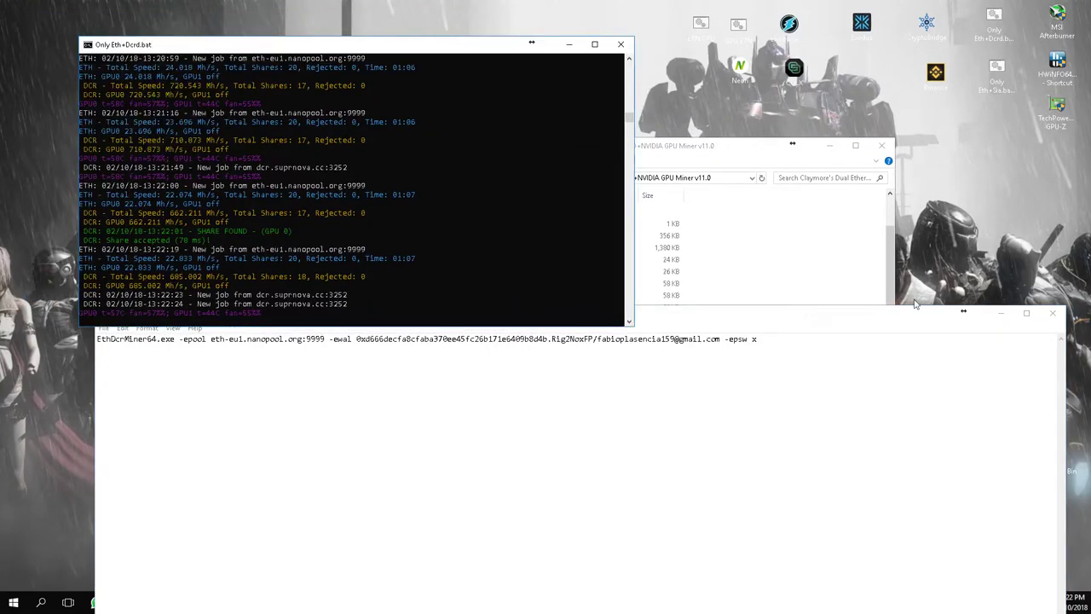
click(1000, 313)
right_click(1057, 459)
click(1056, 461)
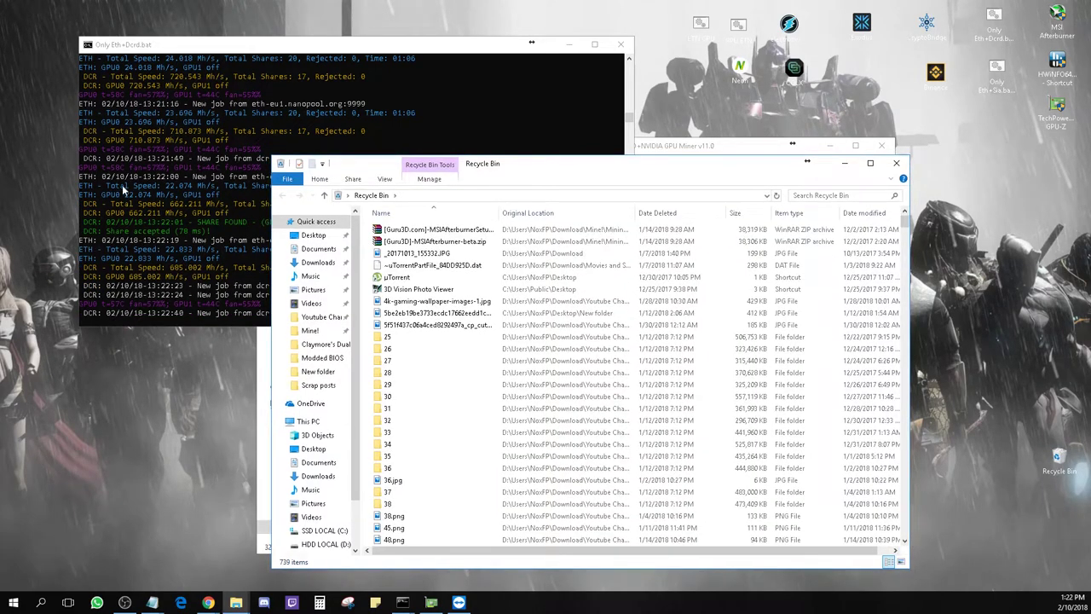
click(896, 163)
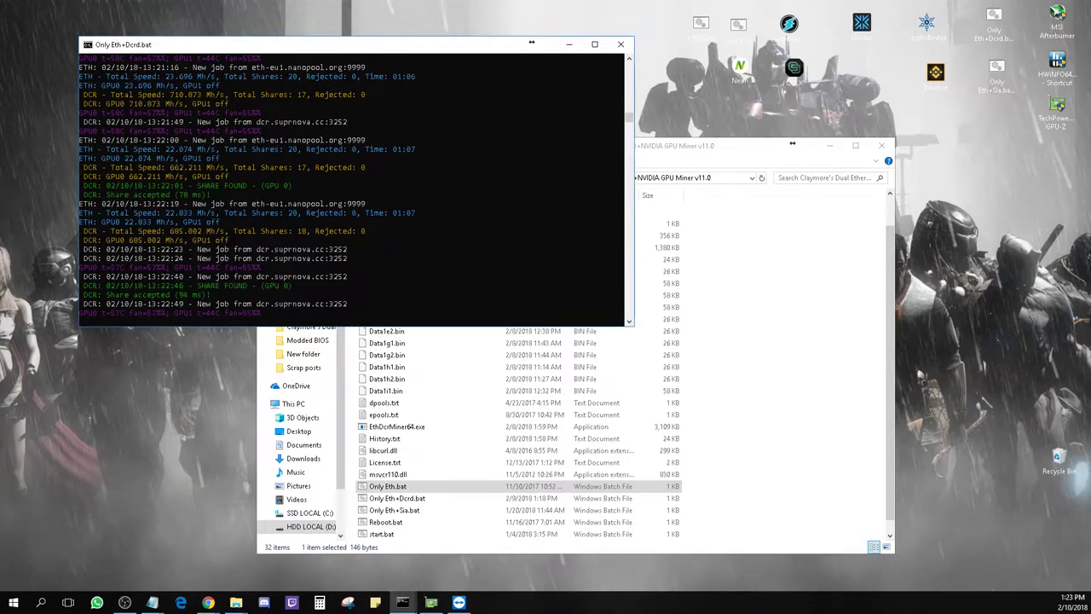
Open start.bat from the Claymore v11.0 folder for editing in Notepad
click(781, 418)
scroll(499, 483, down, 1)
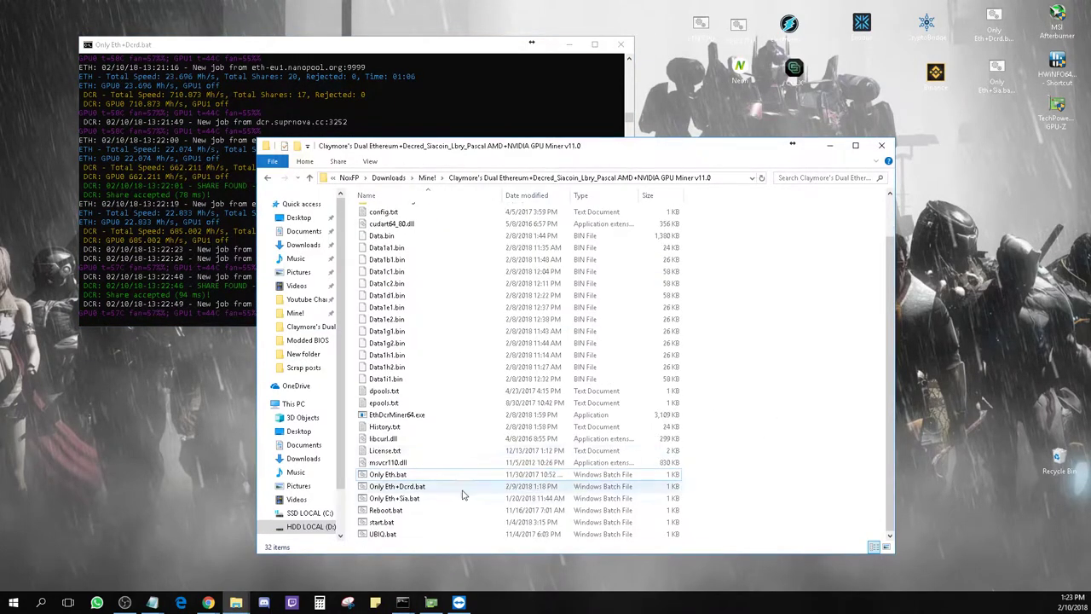
click(426, 521)
right_click(426, 522)
click(482, 282)
Examine the start.bat command line through to its end, and return to its beginning
key(Right)
key(Right)
key(Right)
key(Right)
key(Right)
key(Right)
key(Right)
key(Right)
key(Right)
key(Right)
key(Right)
key(Right)
key(Right)
key(Right)
key(Right)
key(Right)
key(Right)
key(Right)
key(Right)
key(Right)
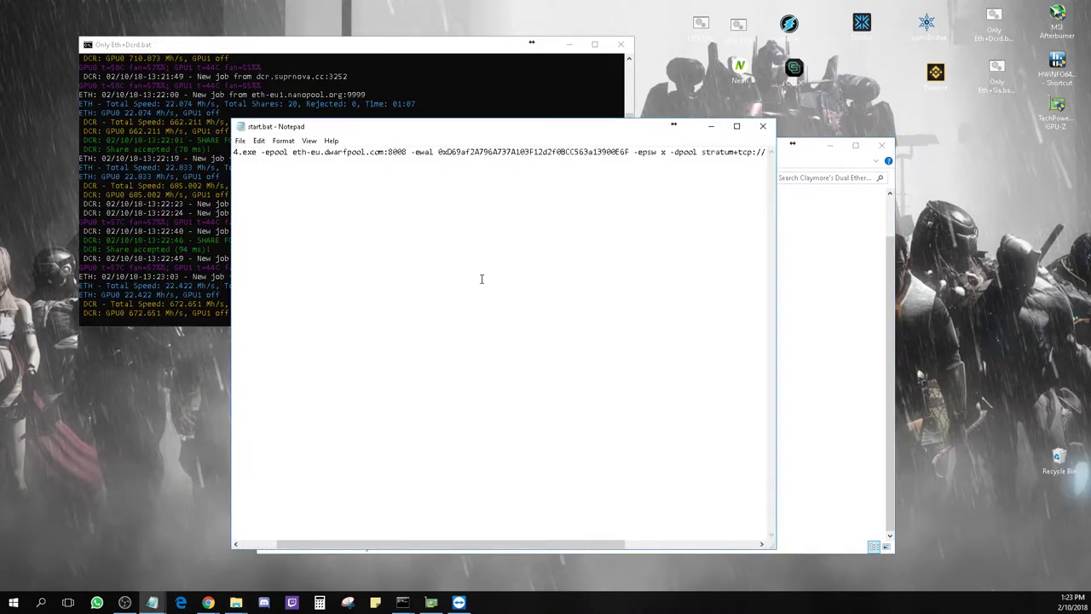
key(Right)
key(Right)
key(Right)
key(Right)
key(Right)
key(Right)
key(Right)
key(Right)
key(Right)
key(Right)
key(Right)
key(Right)
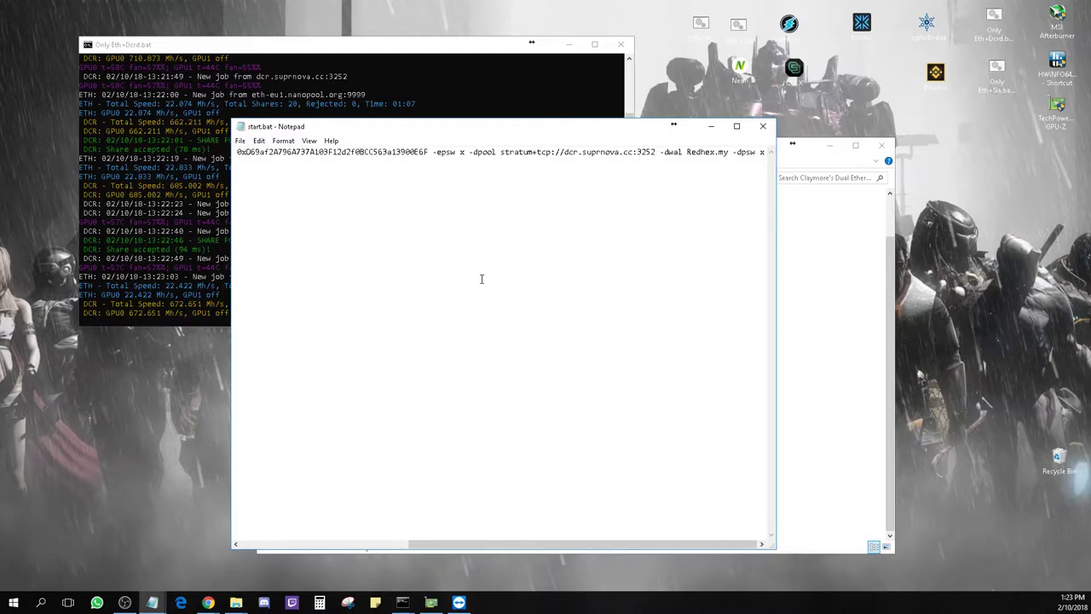
key(Left)
key(Left)
key(Left)
key(Left)
key(Left)
key(Left)
key(Left)
key(Left)
key(Left)
key(Left)
key(Left)
key(Left)
key(Left)
key(Left)
key(Left)
key(Left)
key(Left)
key(Left)
key(Left)
key(Left)
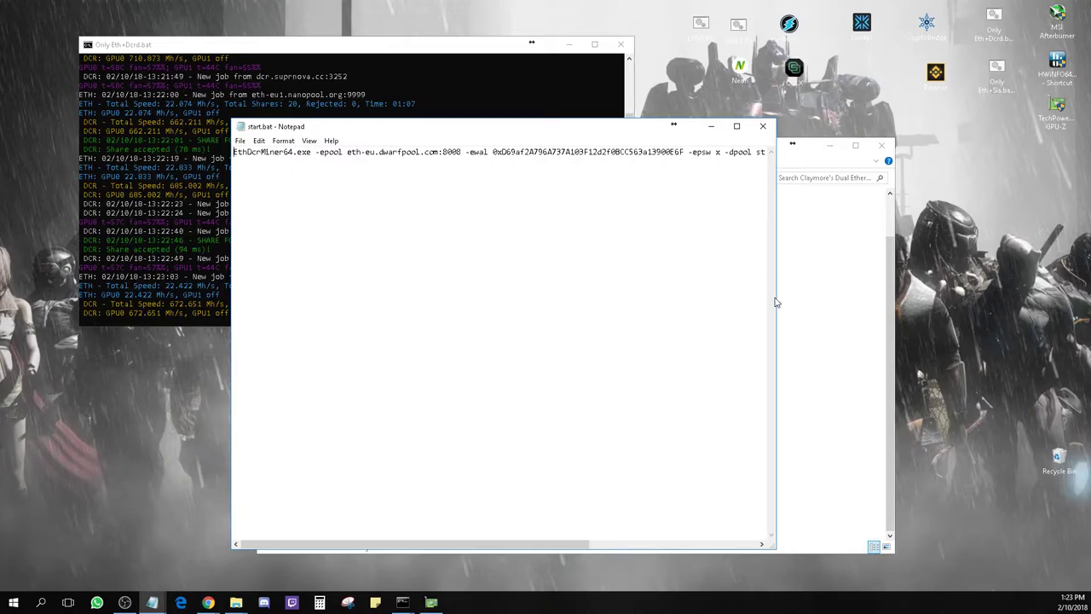
Widen the start.bat Notepad window to fit the whole command line, and highlight the dwarfpool pool address and port
drag(776, 302, 1025, 304)
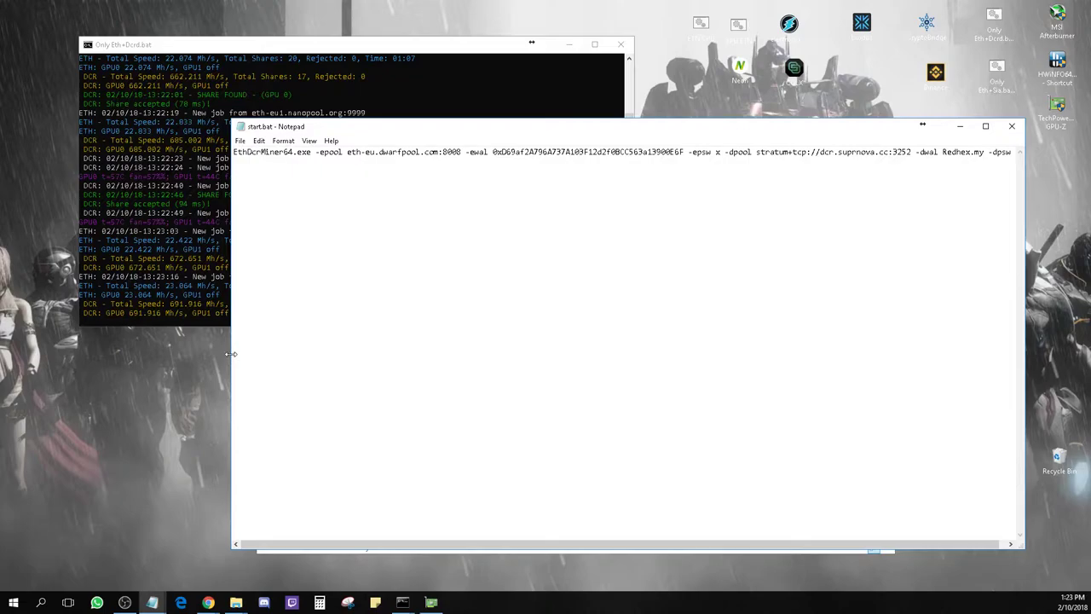
drag(231, 354, 153, 353)
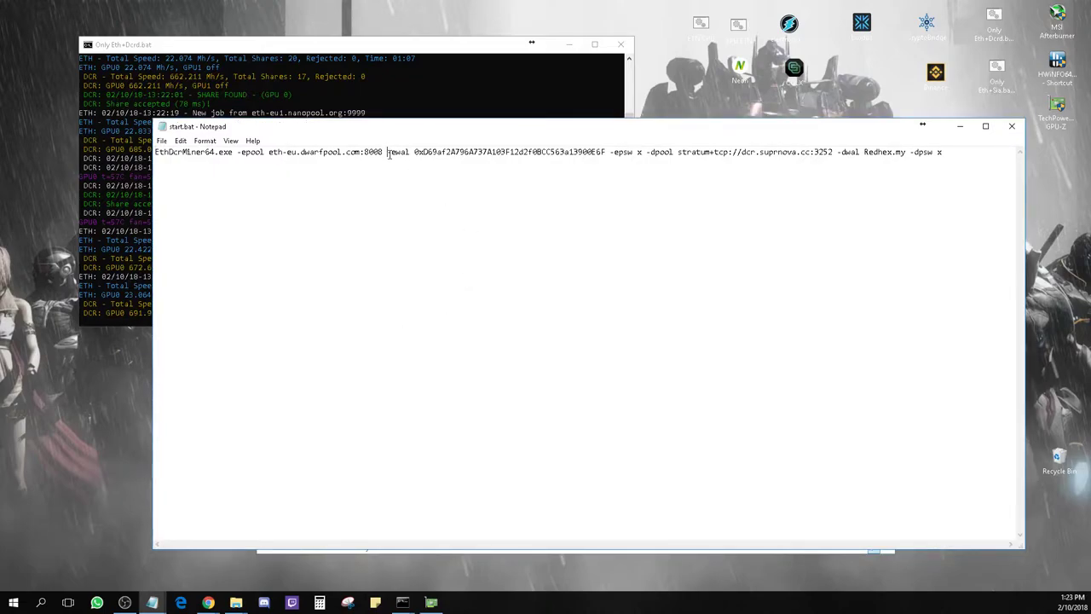
drag(379, 152, 274, 154)
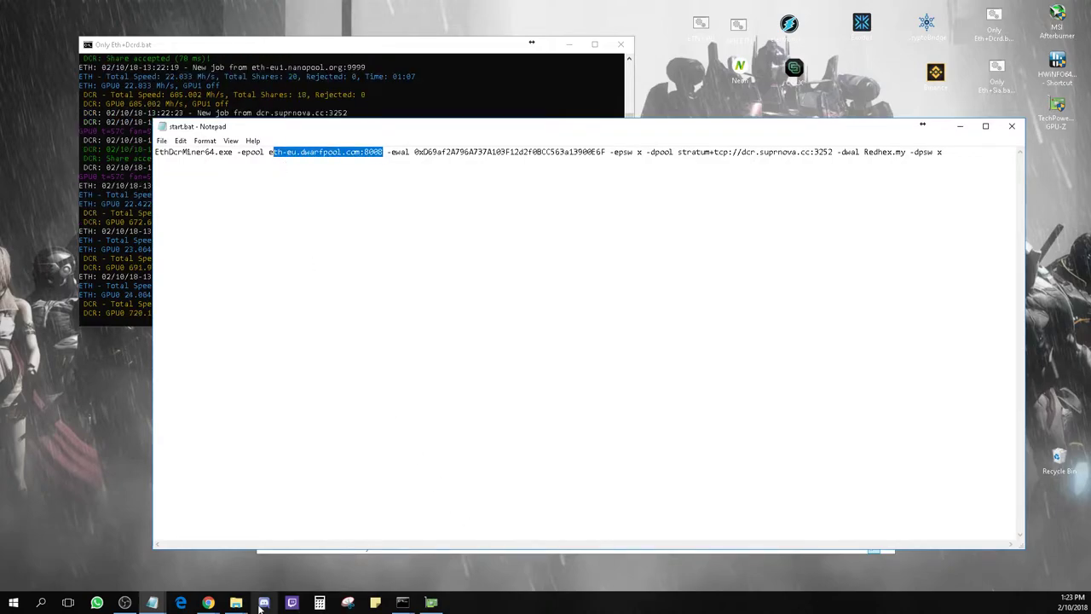
Bring the Nanopool help page forward and place the start.bat Notepad window below the two Europe rows of the server table
click(155, 602)
click(169, 580)
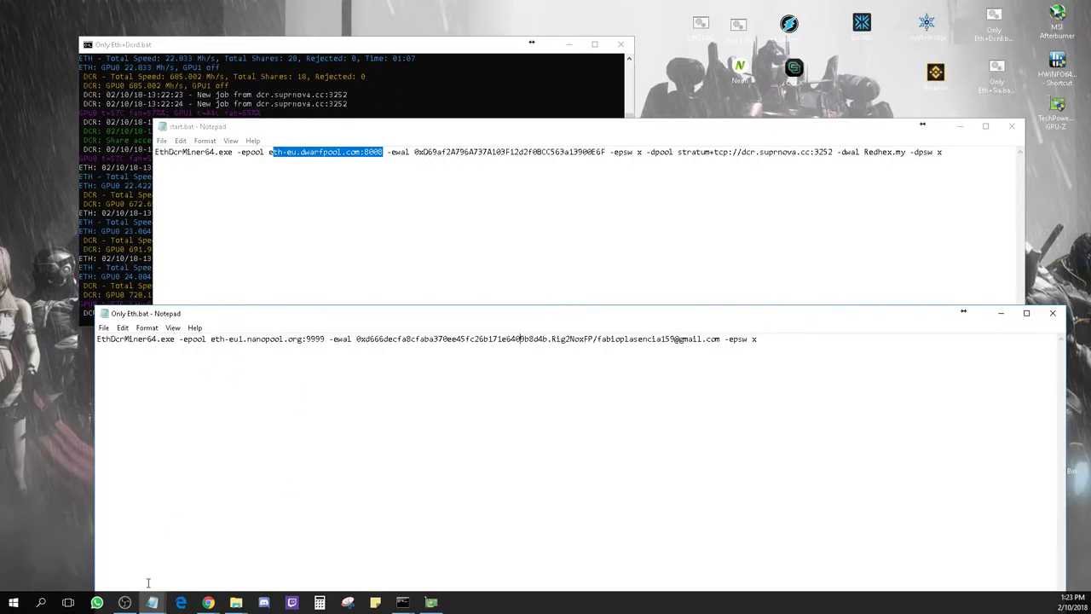
mouse_move(208, 602)
click(258, 555)
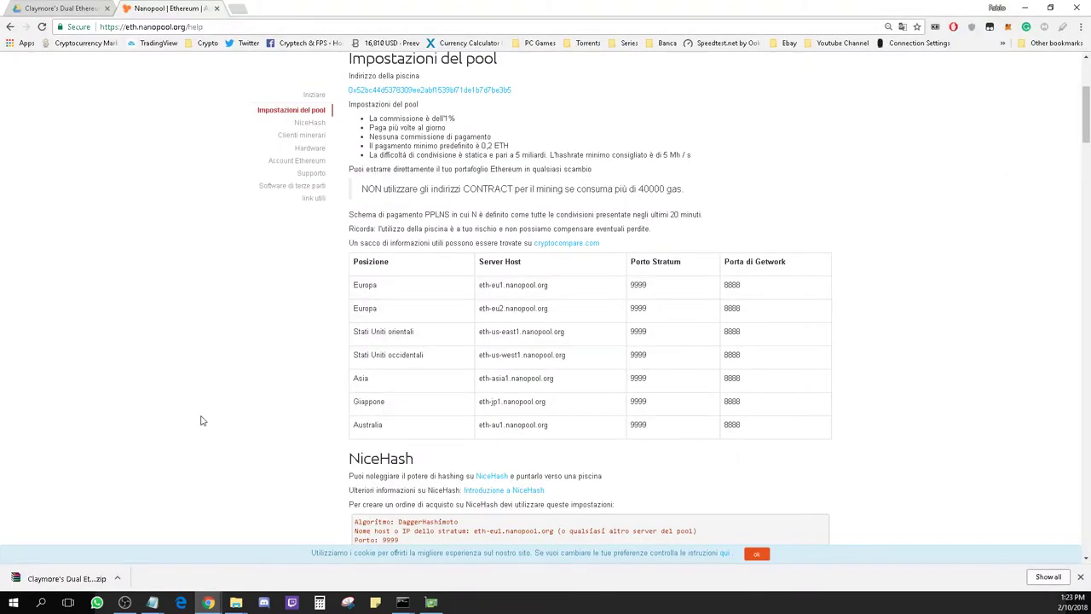
mouse_move(151, 602)
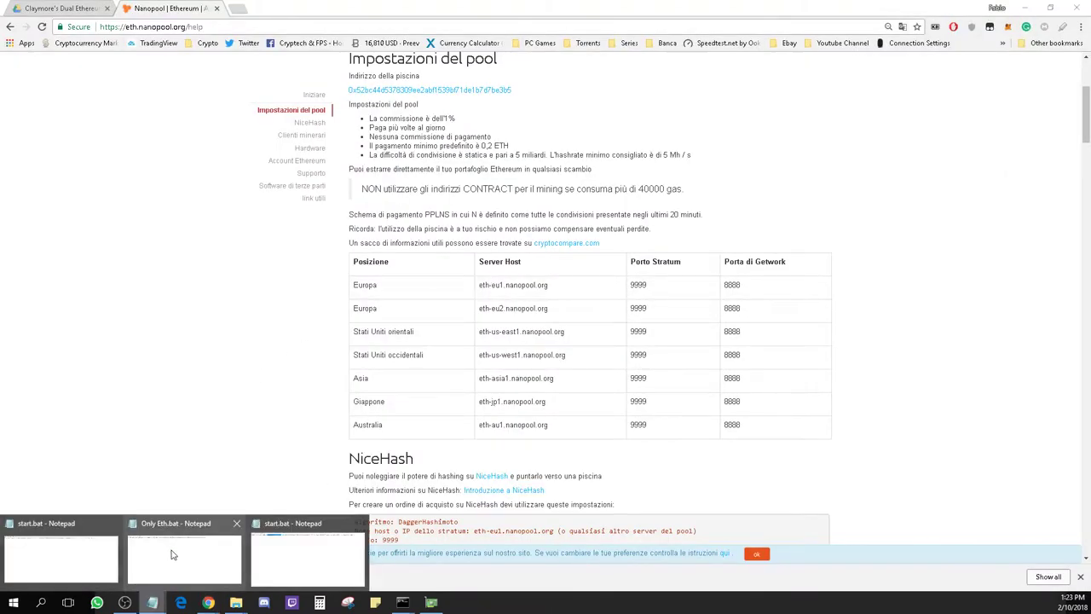
click(265, 558)
drag(497, 134, 463, 328)
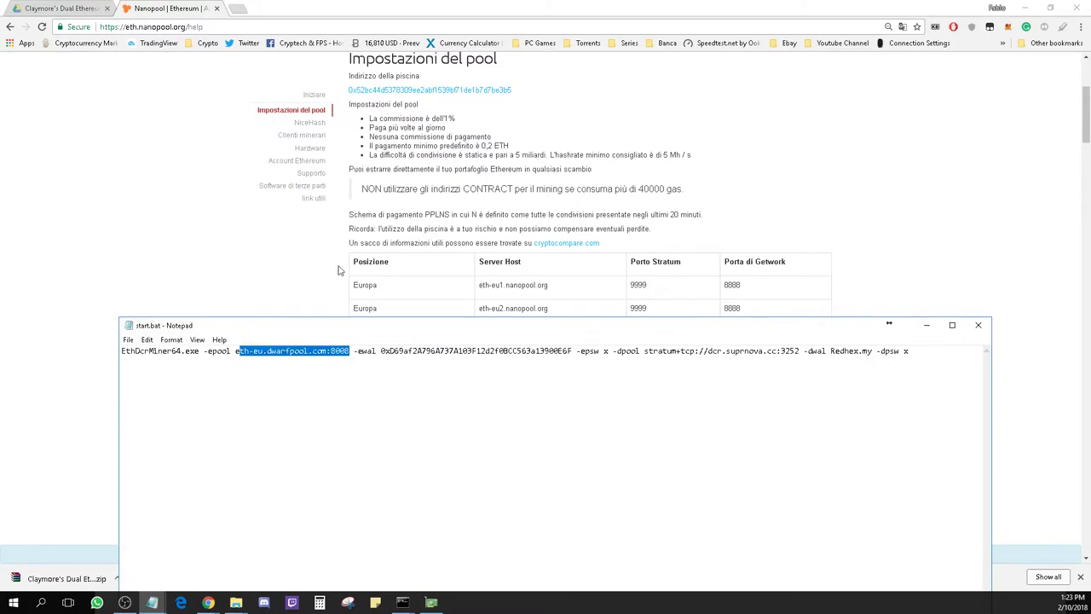
Copy eth-eu1.nanopool.org from the server table over the -epool host in start.bat, keeping the command on one line
double_click(543, 285)
click(543, 285)
key(ctrl+c)
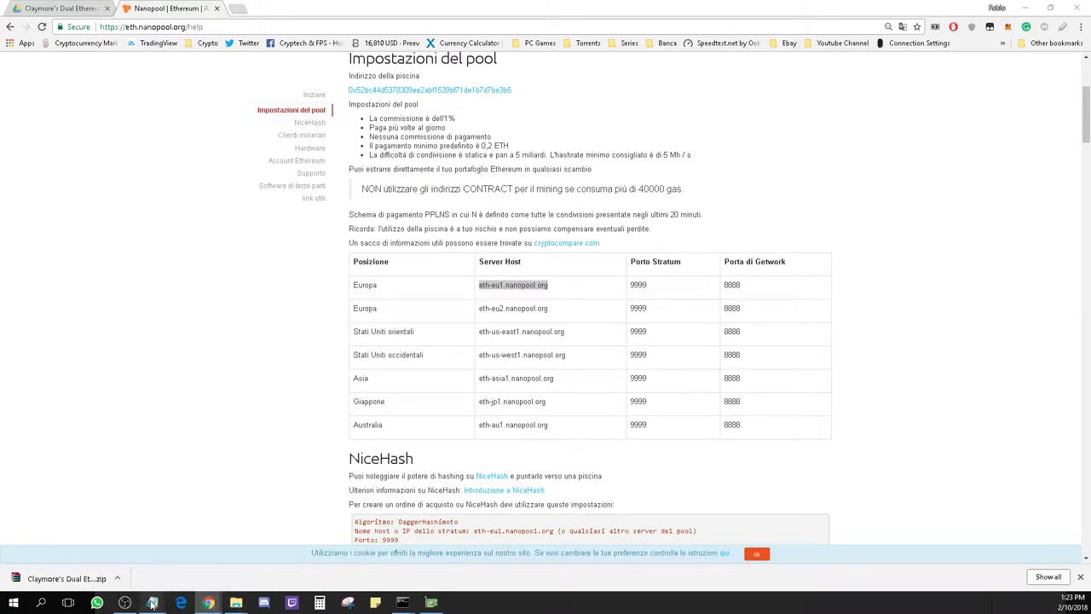
mouse_move(152, 602)
click(295, 559)
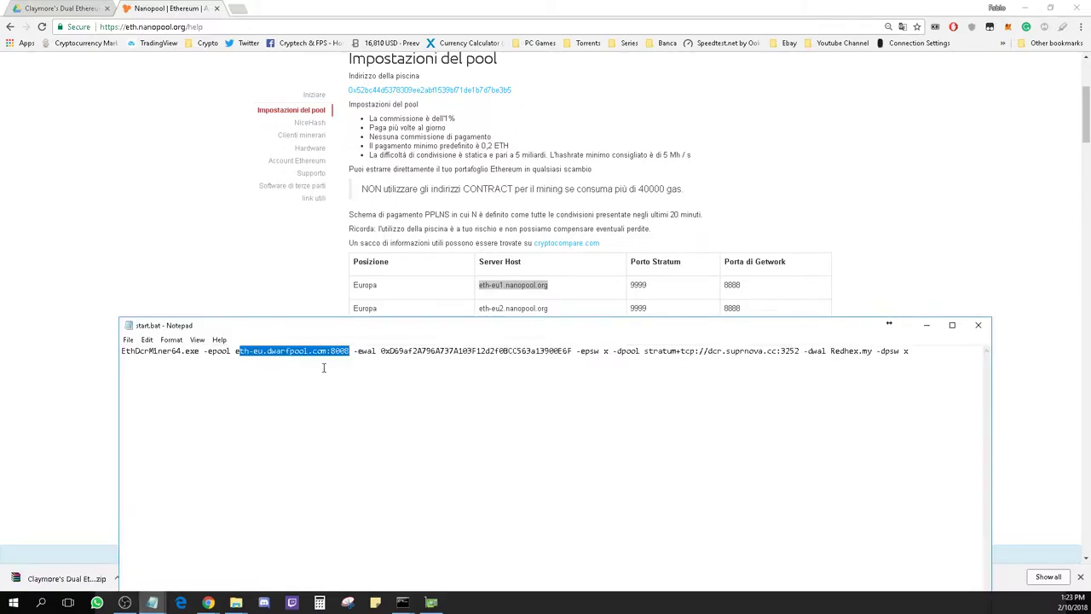
drag(349, 350, 233, 351)
click(276, 352)
drag(327, 351, 236, 352)
key(ctrl+v)
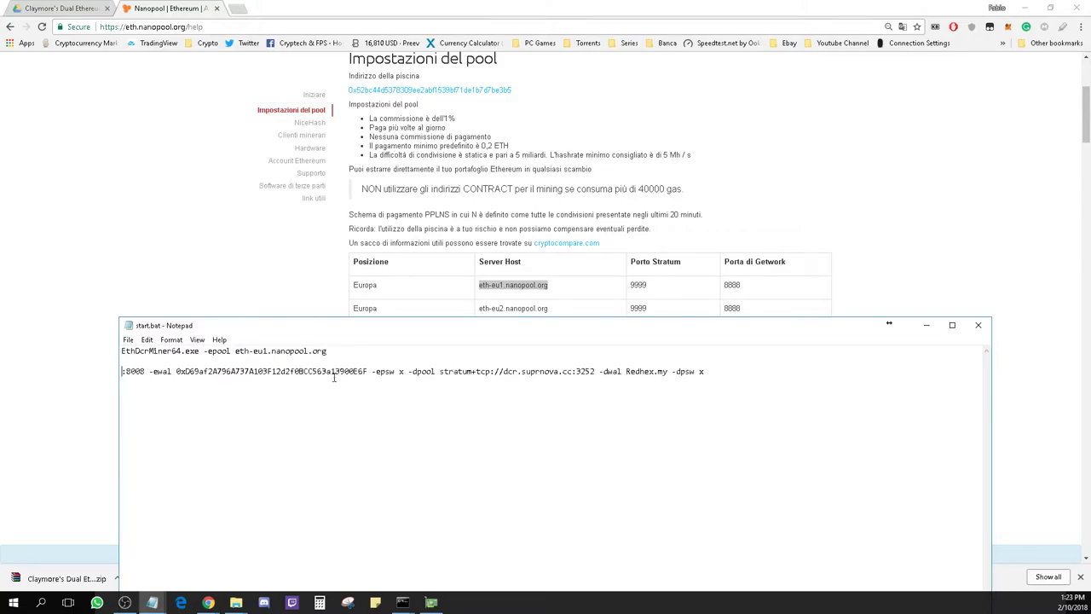
key(BackSpace)
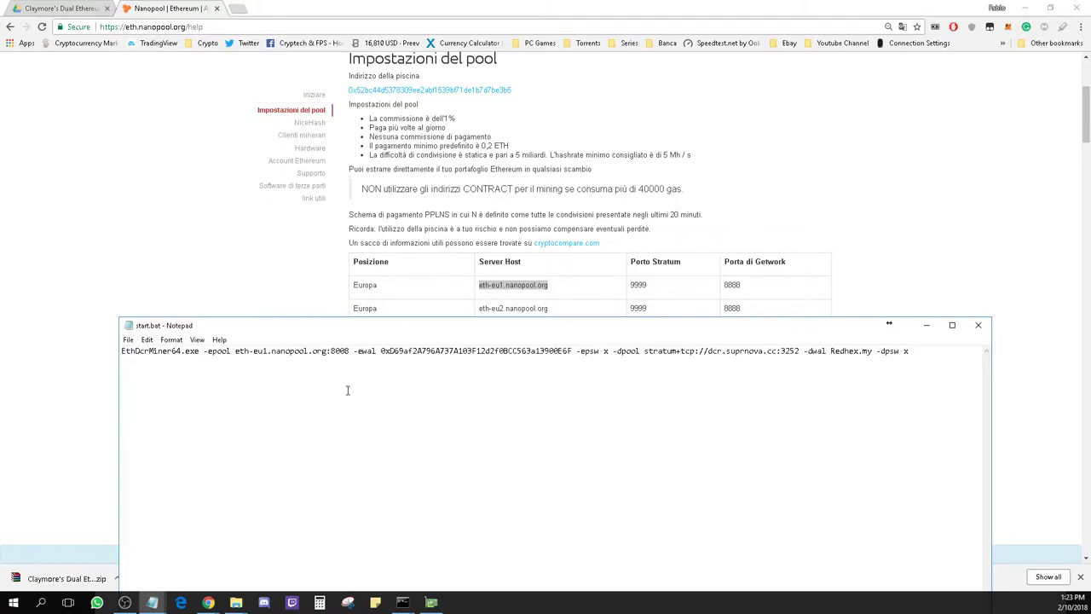
Set the -epool port in start.bat to 9999 and delete the wallet address after -ewal
key(BackSpace)
key(BackSpace)
key(BackSpace)
key(BackSpace)
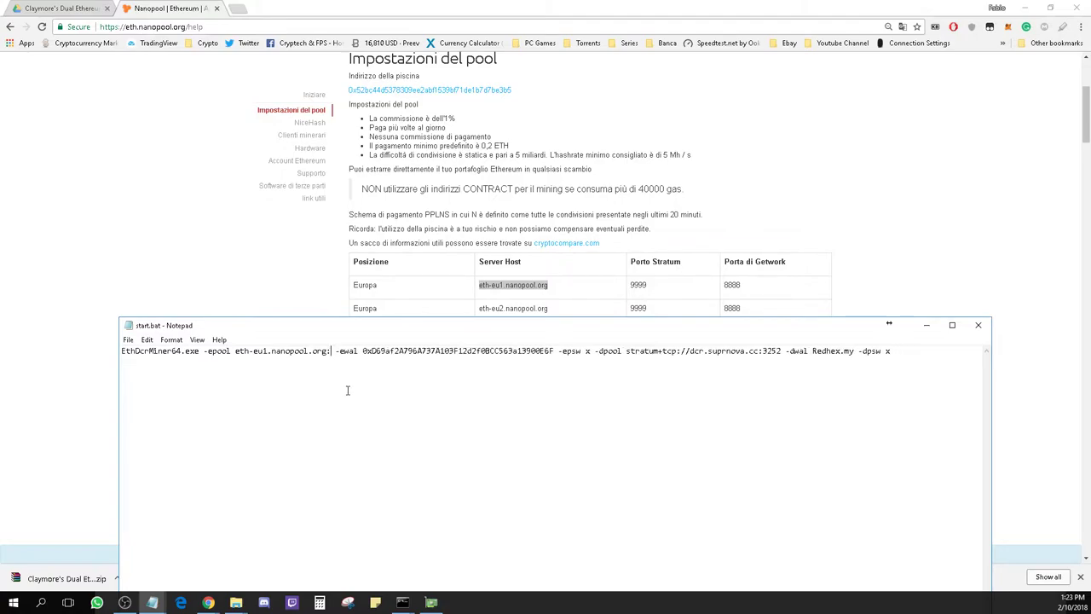
text(9999)
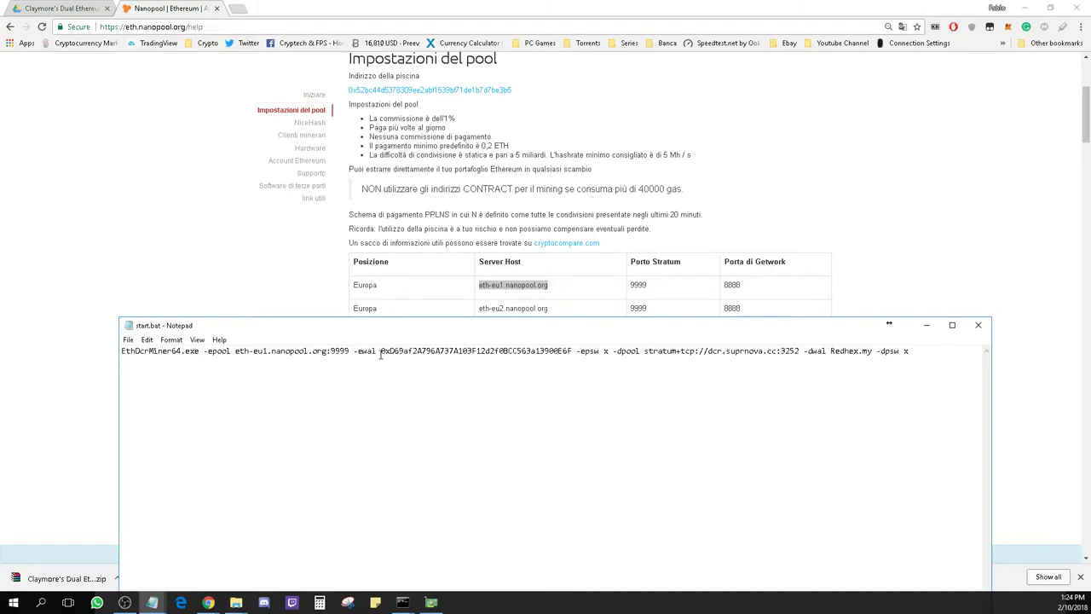
drag(380, 355, 572, 357)
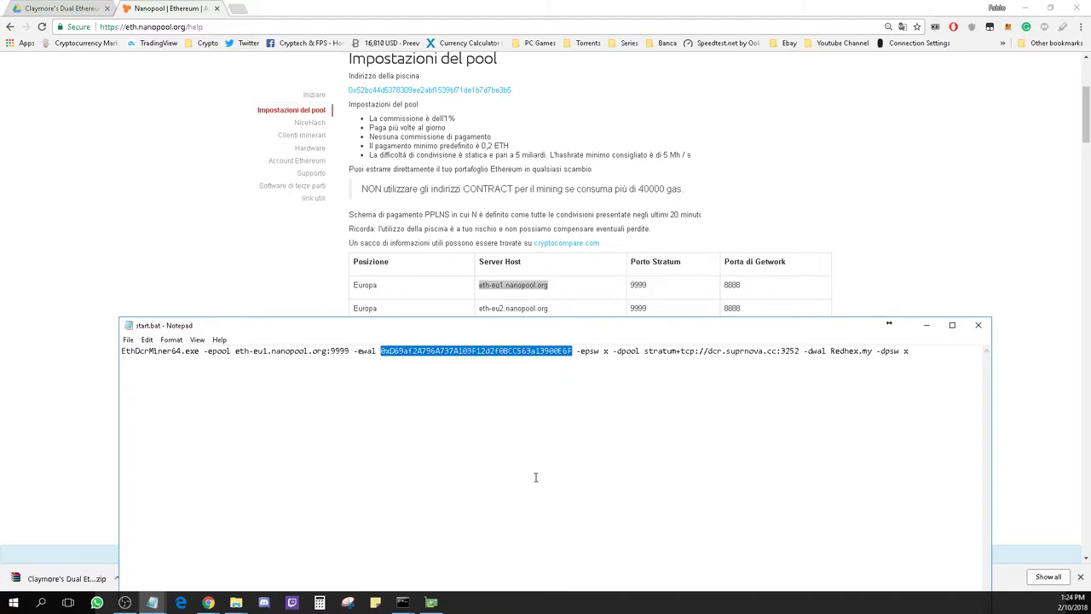
key(Delete)
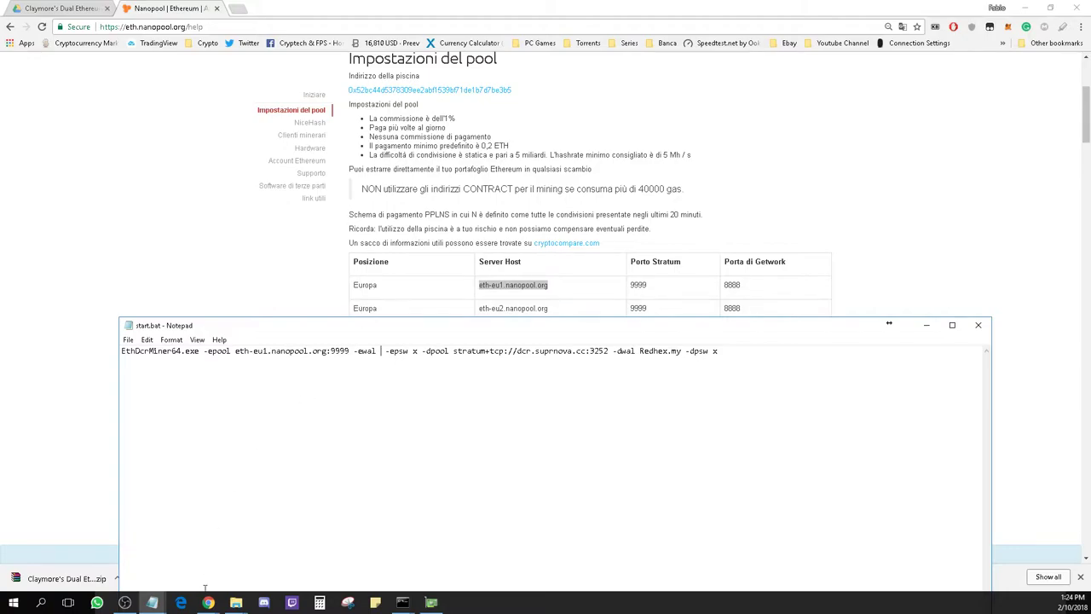
Close the unedited copy of start.bat and the Only Eth.bat Notepad window, leaving the edited start.bat open
mouse_move(151, 603)
click(114, 575)
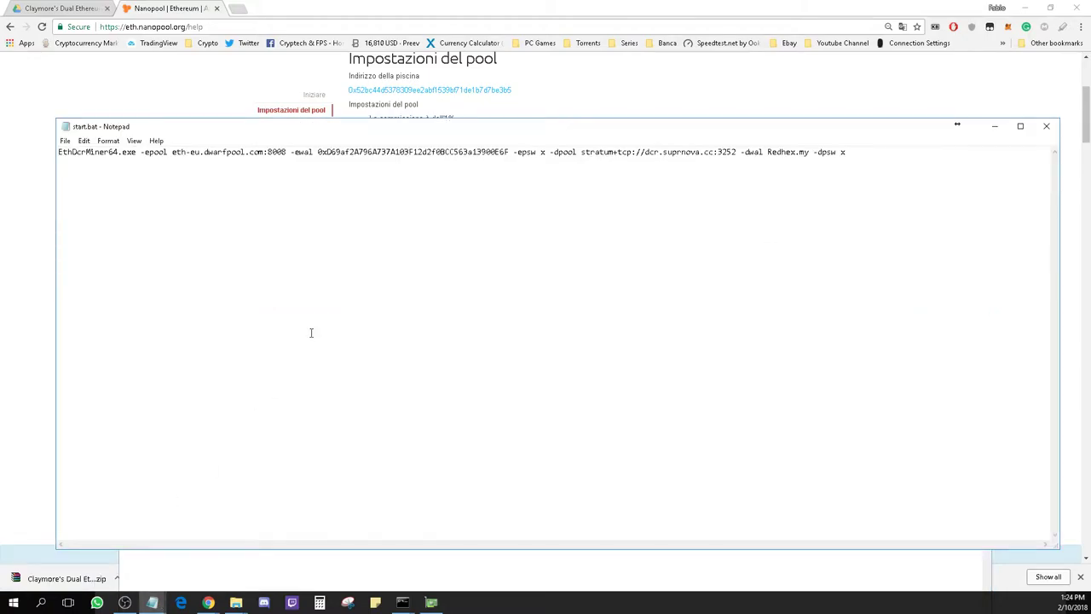
click(994, 125)
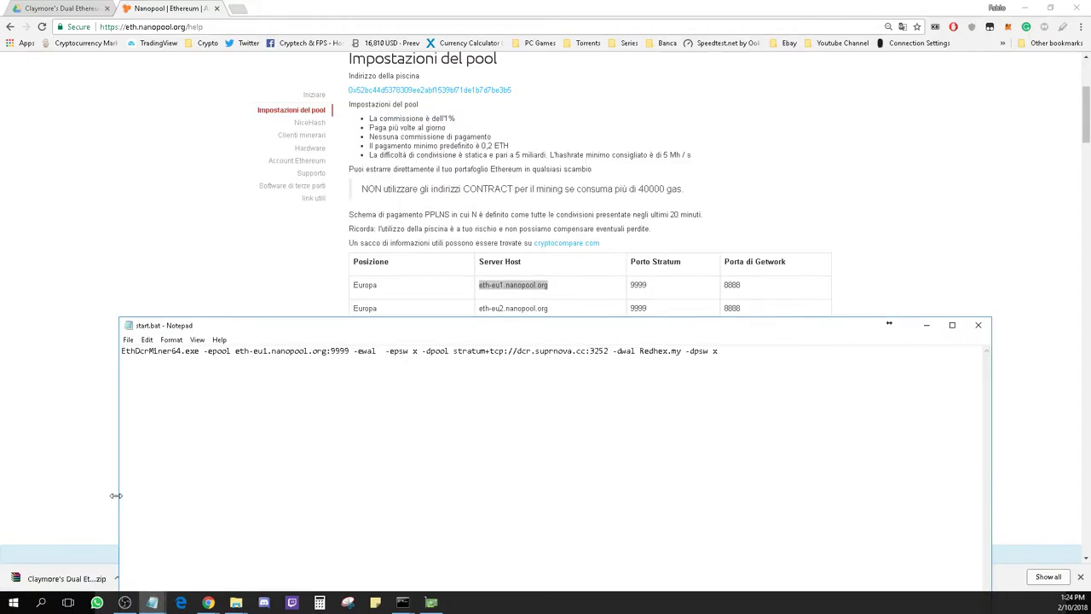
click(152, 603)
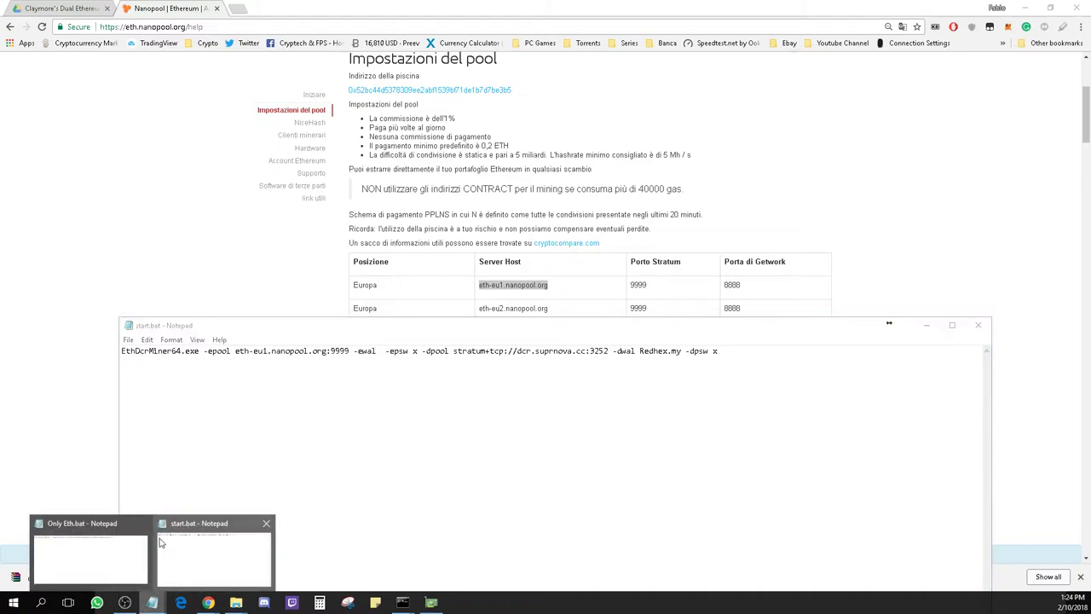
click(95, 562)
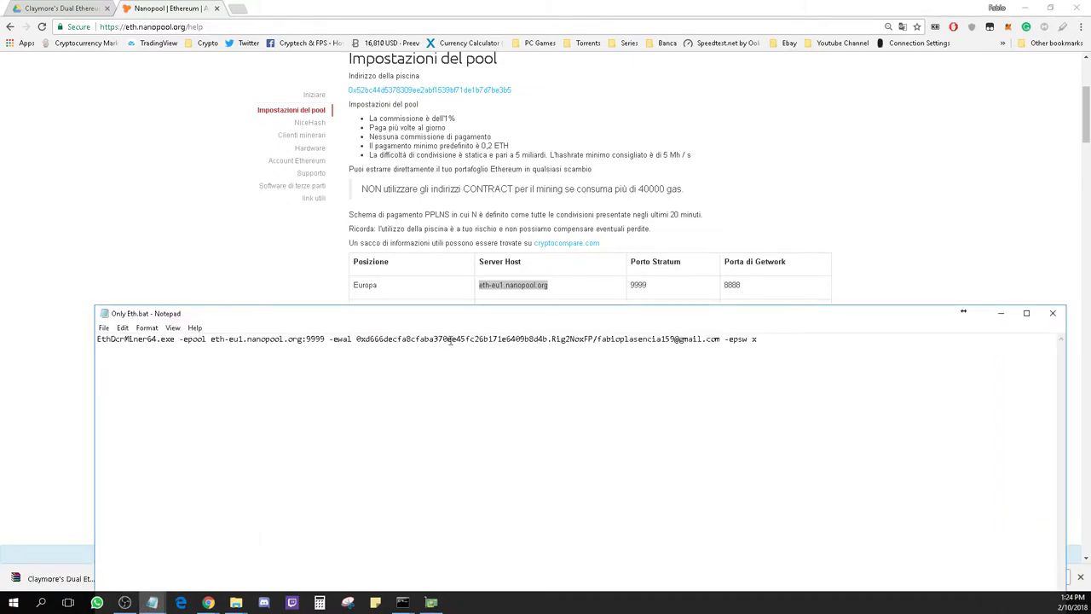
click(1053, 313)
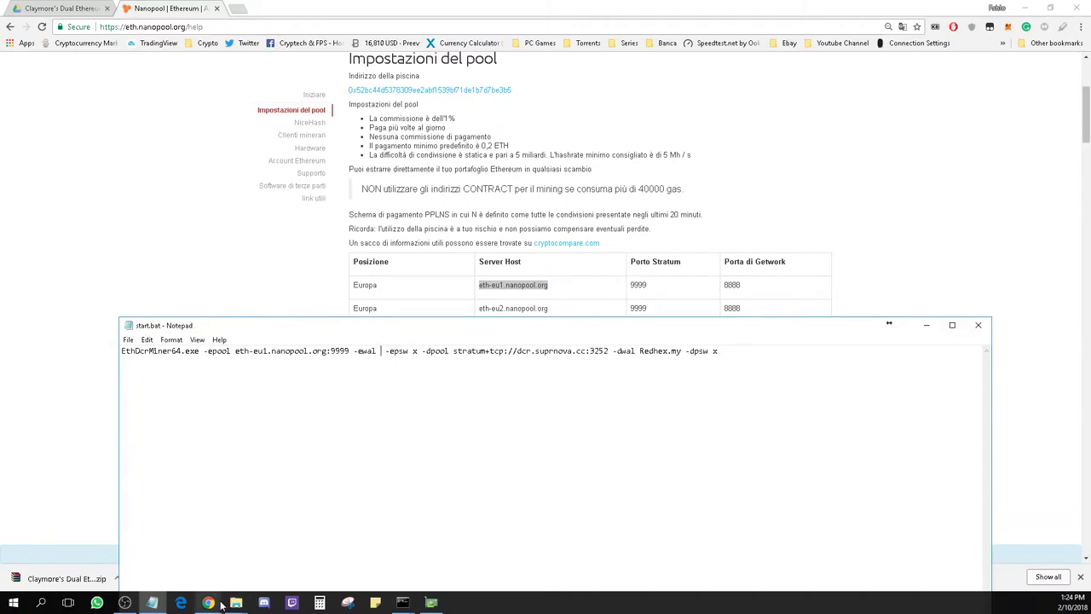
Open Only Eth+Dcrd.bat from the v11.0 folder for editing, copy the wallet address after -ewal, and highlight the rig name
mouse_move(230, 603)
click(289, 550)
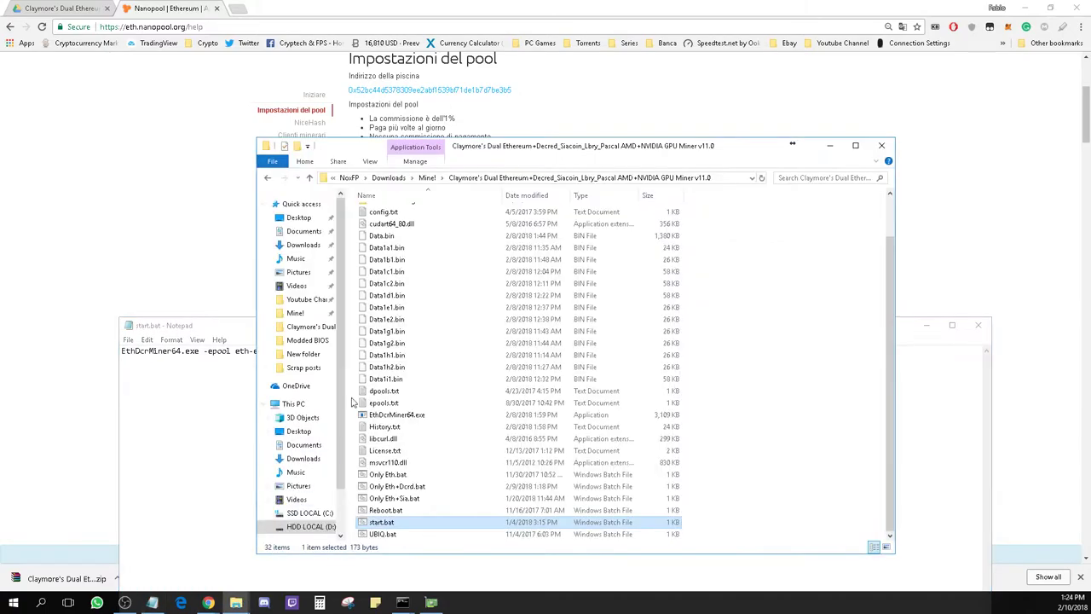
right_click(438, 485)
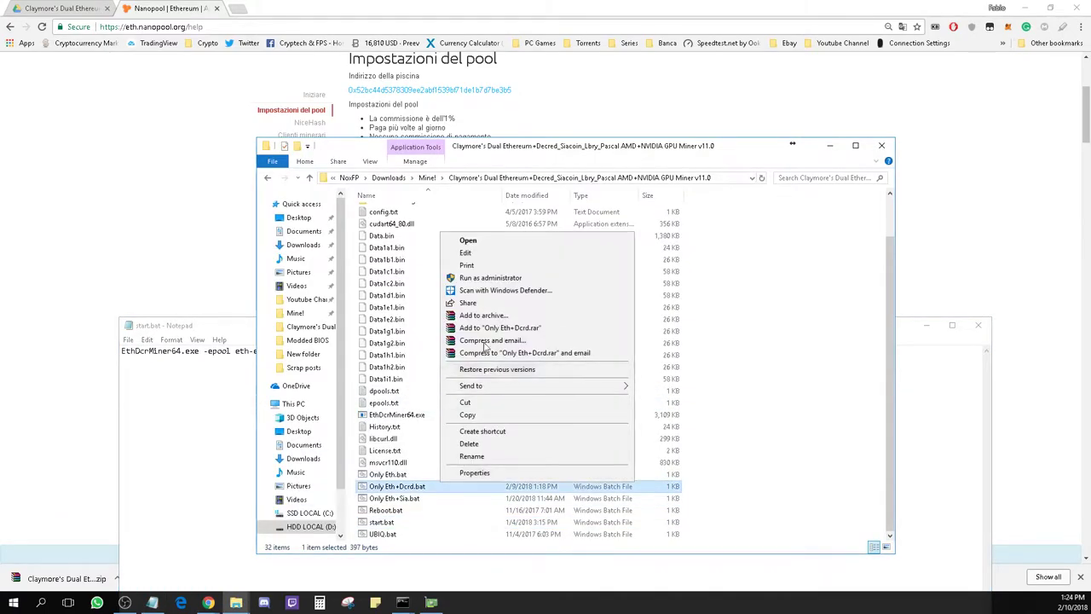
click(466, 253)
drag(356, 389, 549, 389)
key(ctrl+c)
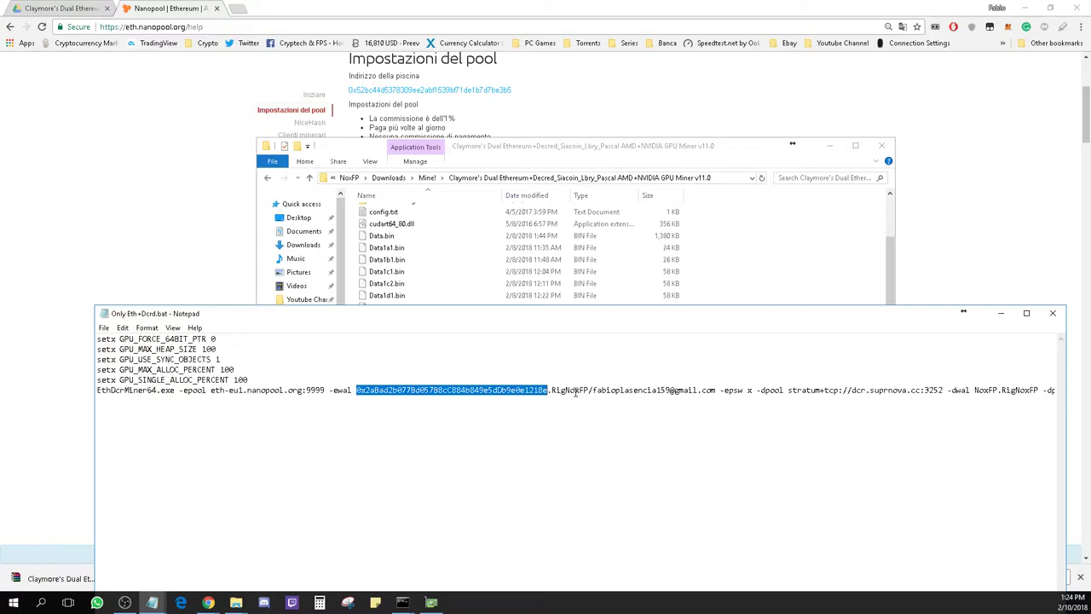
click(555, 393)
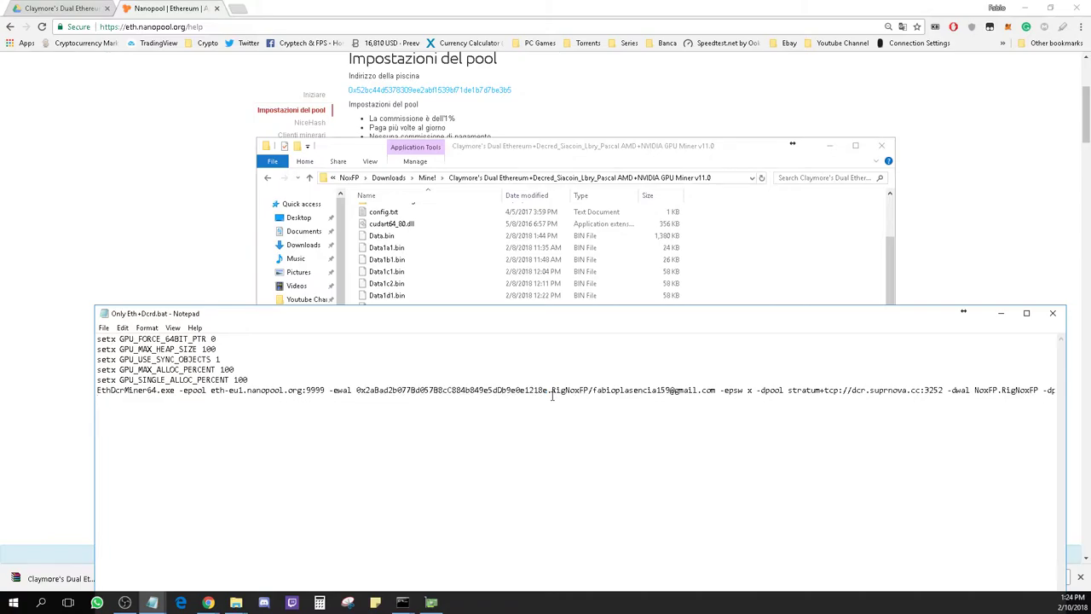
drag(550, 390, 586, 390)
Open the bookmarked Nanopool Ethereum account page in a new browser tab
click(237, 9)
click(208, 43)
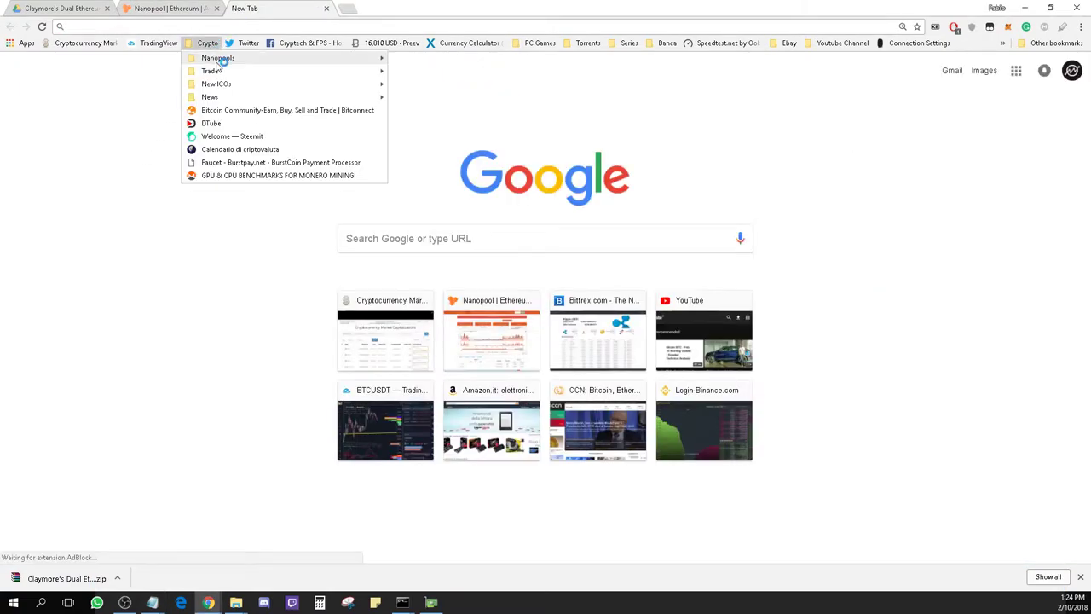
mouse_move(214, 56)
click(486, 70)
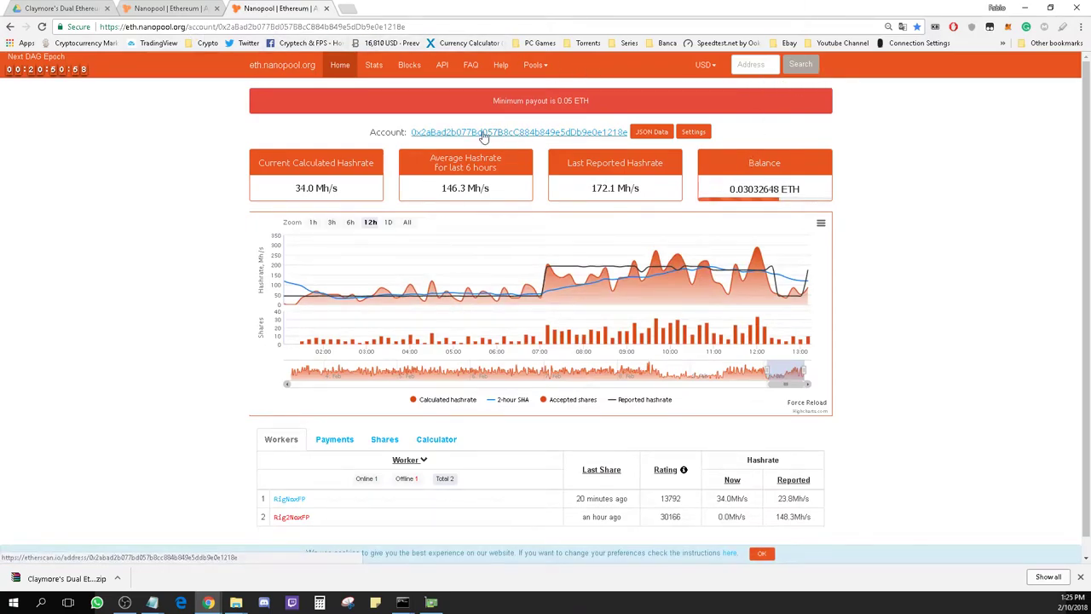
Paste the copied wallet address into Nanopool's address search and clear it without searching
click(750, 64)
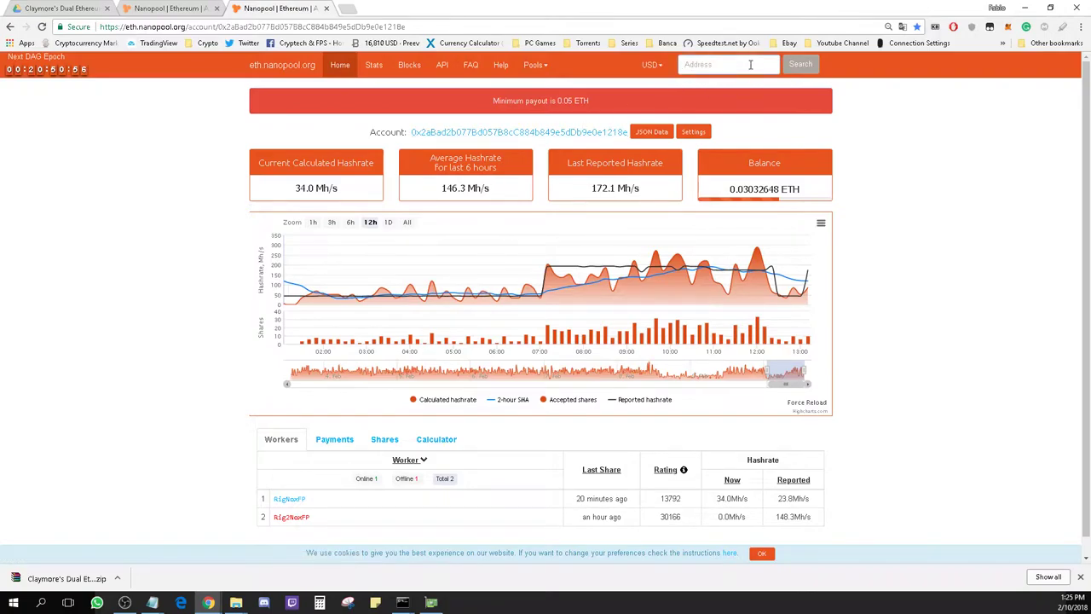
right_click(750, 64)
click(777, 131)
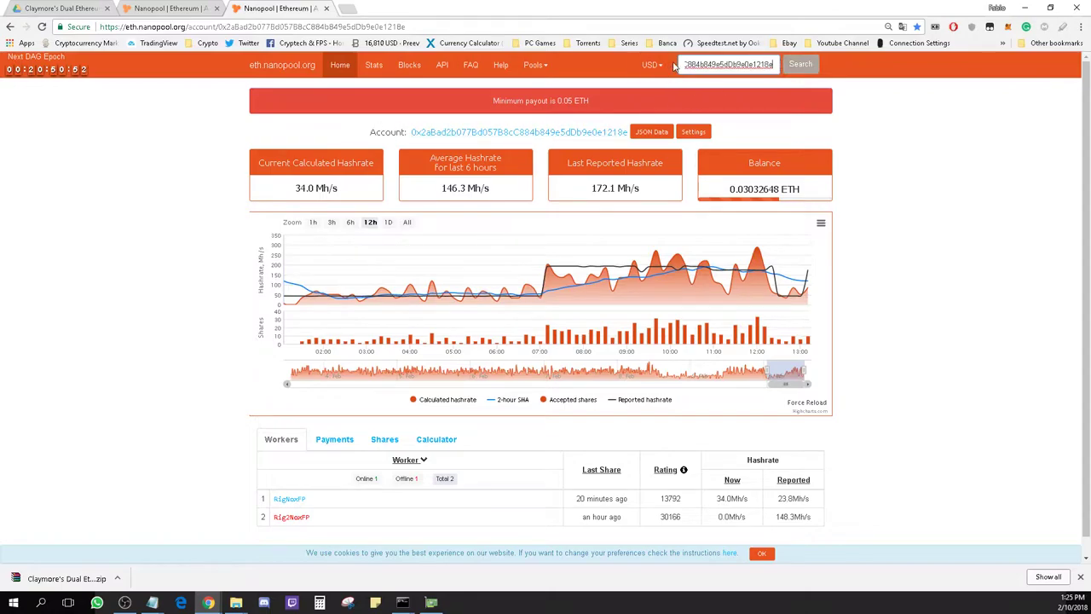
key(BackSpace)
key(BackSpace)
key(BackSpace)
key(BackSpace)
key(BackSpace)
key(BackSpace)
key(BackSpace)
key(BackSpace)
key(BackSpace)
key(BackSpace)
key(BackSpace)
key(BackSpace)
key(BackSpace)
key(BackSpace)
key(BackSpace)
key(BackSpace)
key(BackSpace)
key(BackSpace)
key(BackSpace)
key(BackSpace)
key(BackSpace)
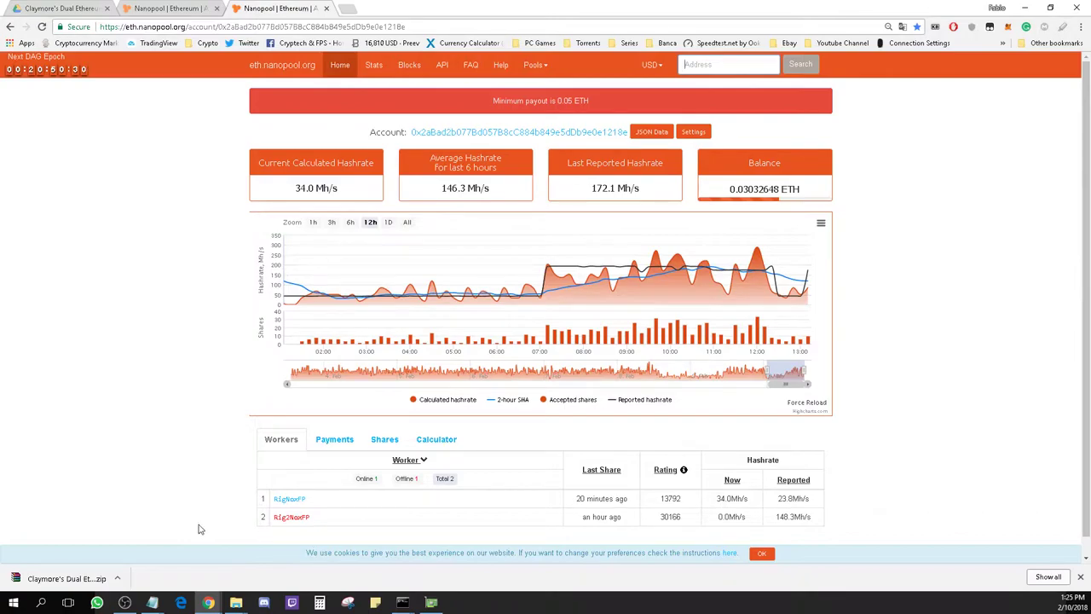
Highlight the rig name and e-mail following the wallet address in Only Eth+Dcrd.bat, leaving the text unedited
mouse_move(159, 604)
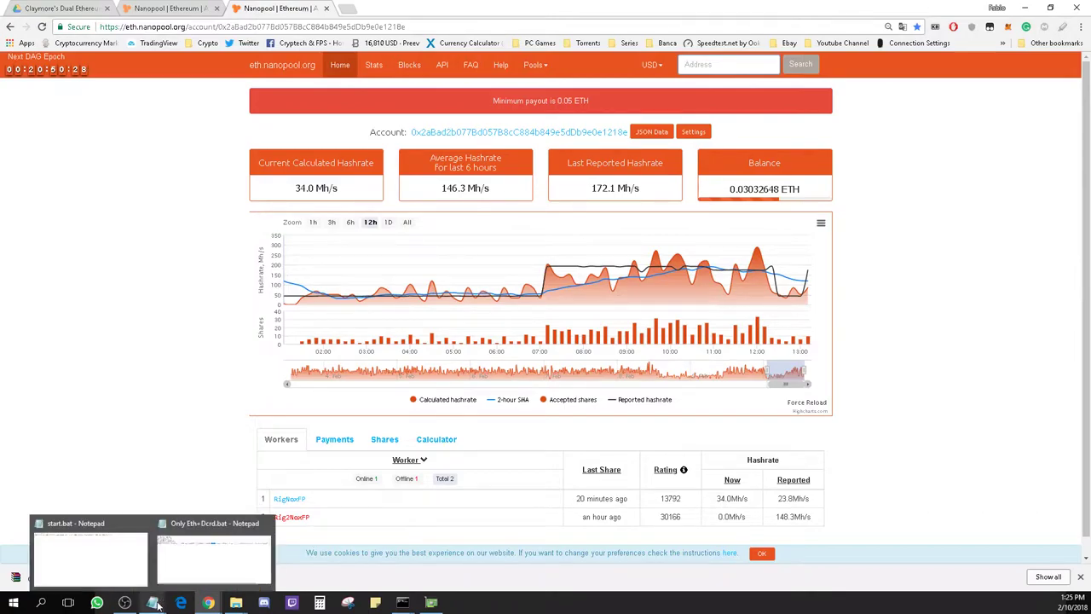
click(175, 571)
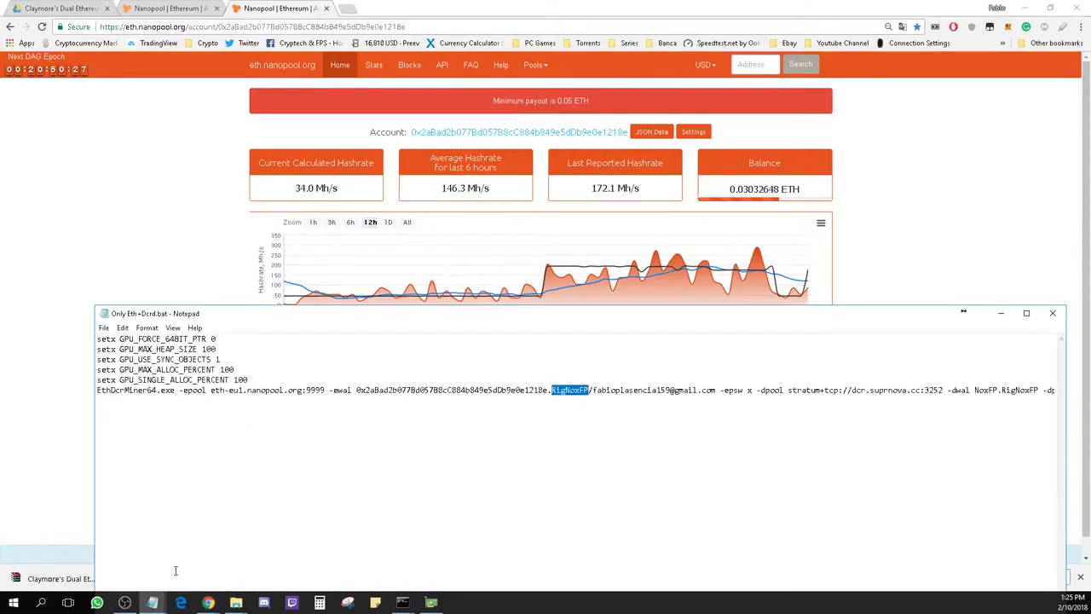
click(548, 382)
drag(551, 389, 716, 390)
click(593, 390)
click(713, 419)
View the password and minimum payout fields in Nanopool's user settings and close the dialog without applying changes
click(906, 250)
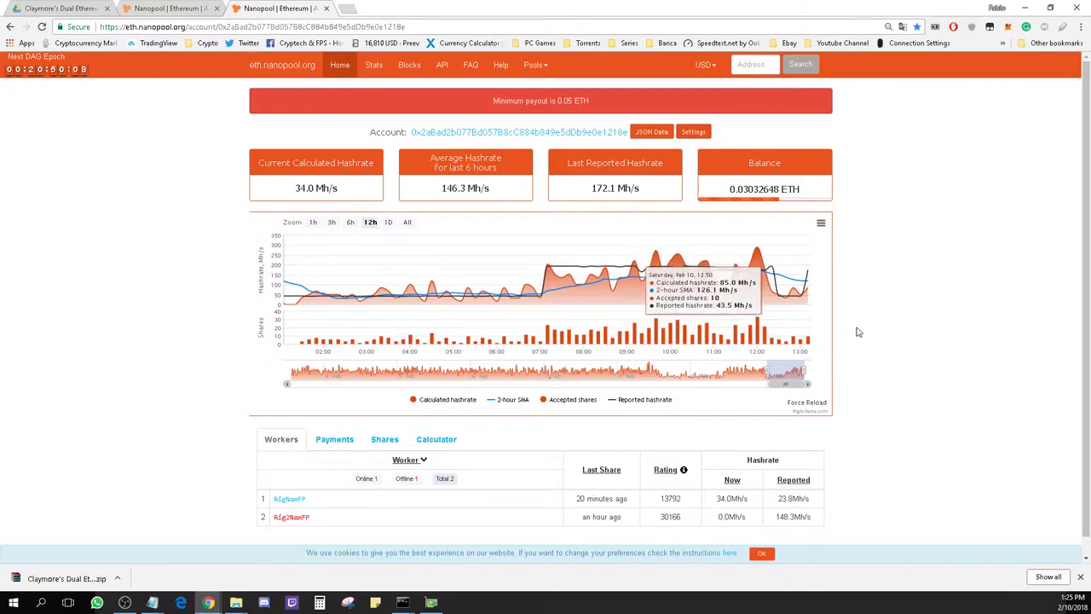
click(695, 132)
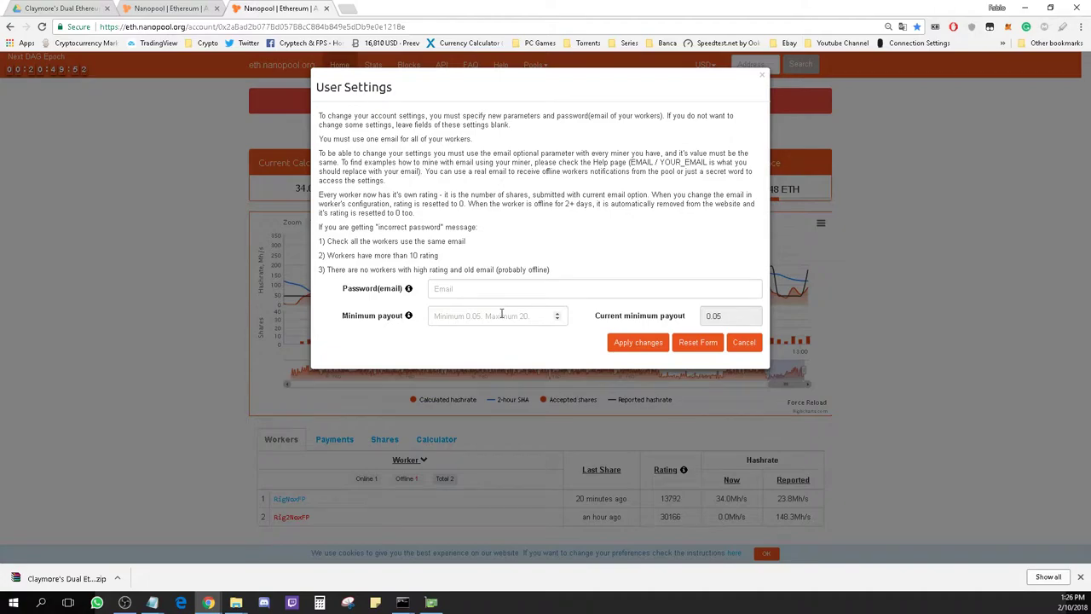
click(767, 75)
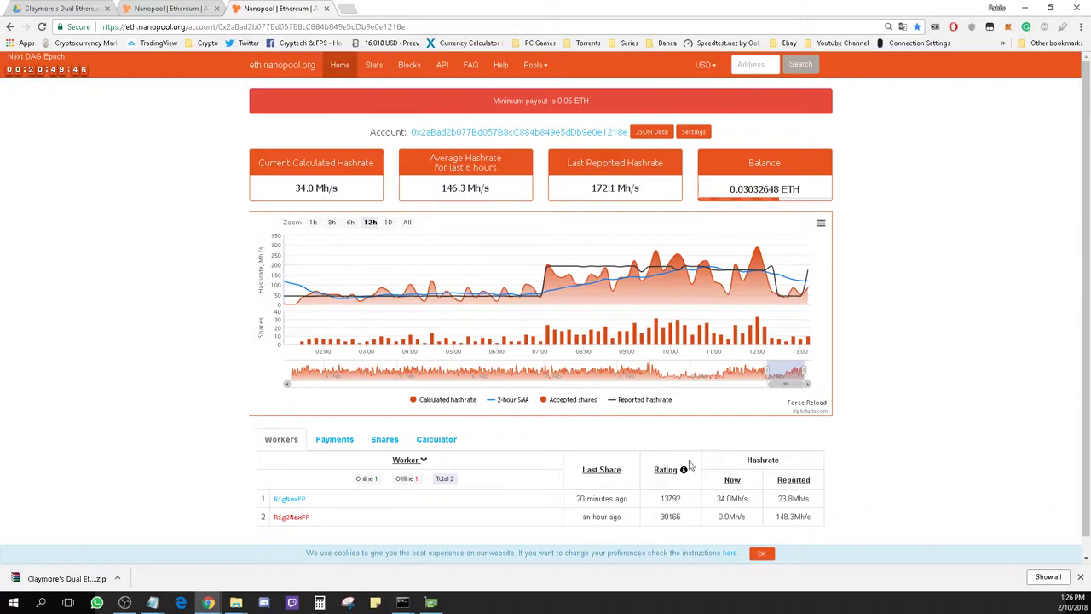
Review the wallet, rig and e-mail section of Only Eth+Dcrd.bat and highlight the x after -epsw
mouse_move(153, 602)
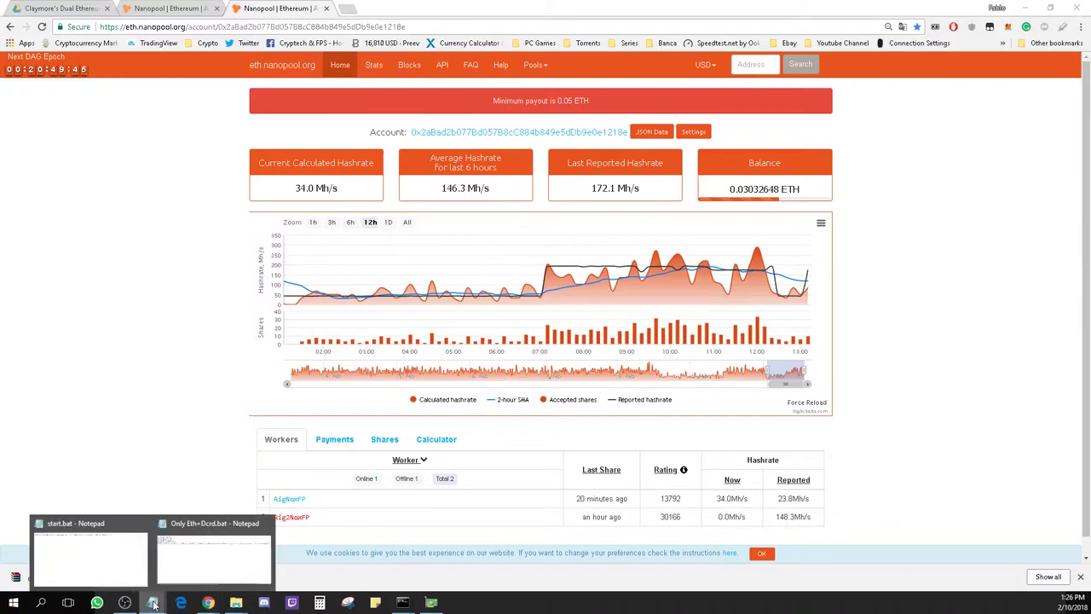
click(166, 558)
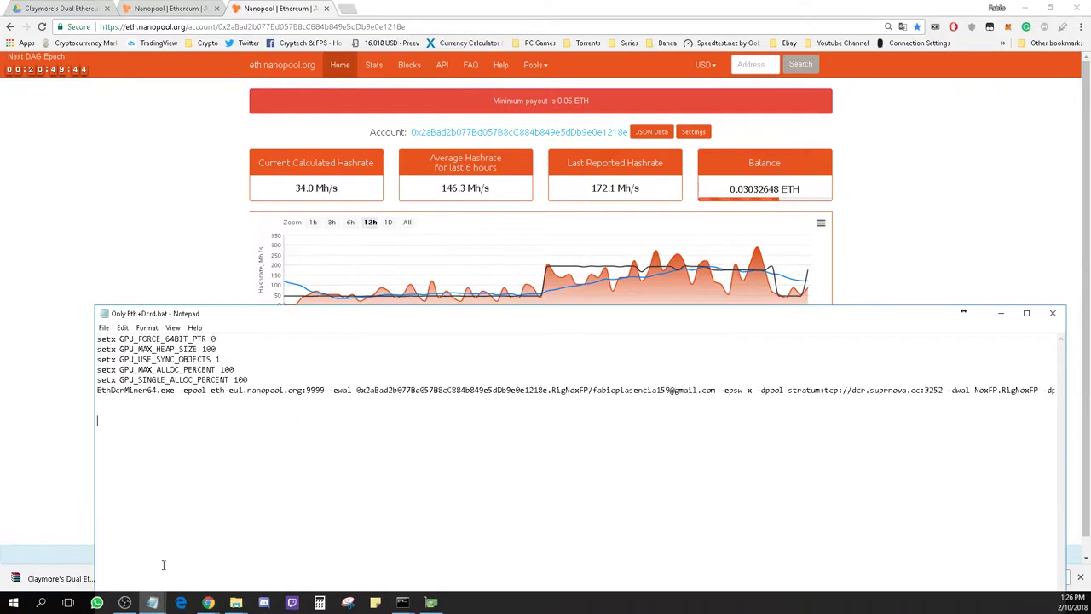
click(525, 389)
drag(729, 356, 711, 352)
click(709, 353)
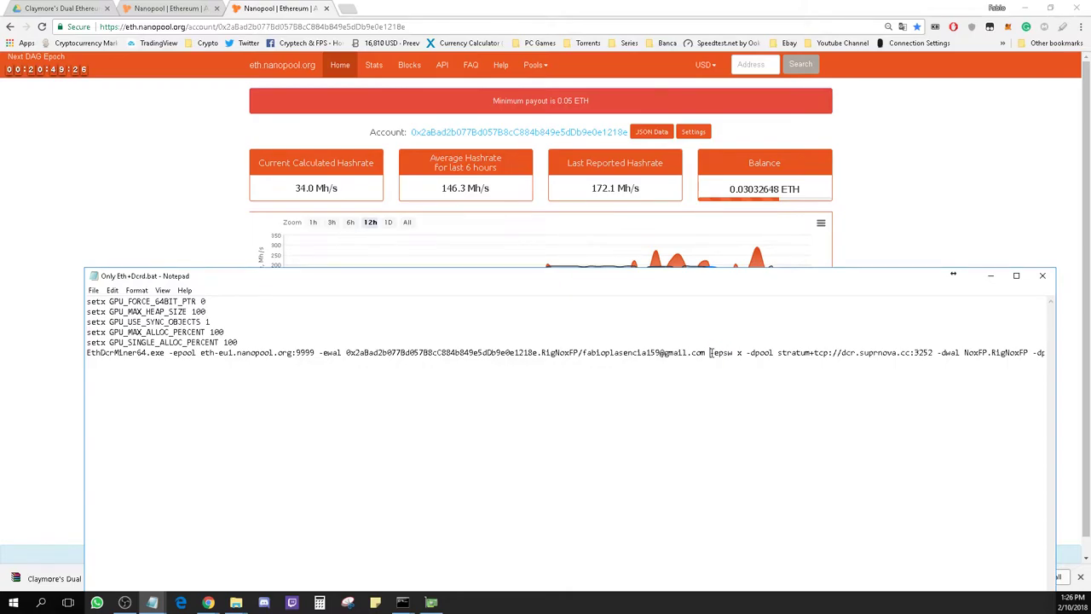
double_click(740, 353)
click(747, 412)
Close the edited start.bat in Notepad without saving its changes
mouse_move(151, 605)
click(118, 562)
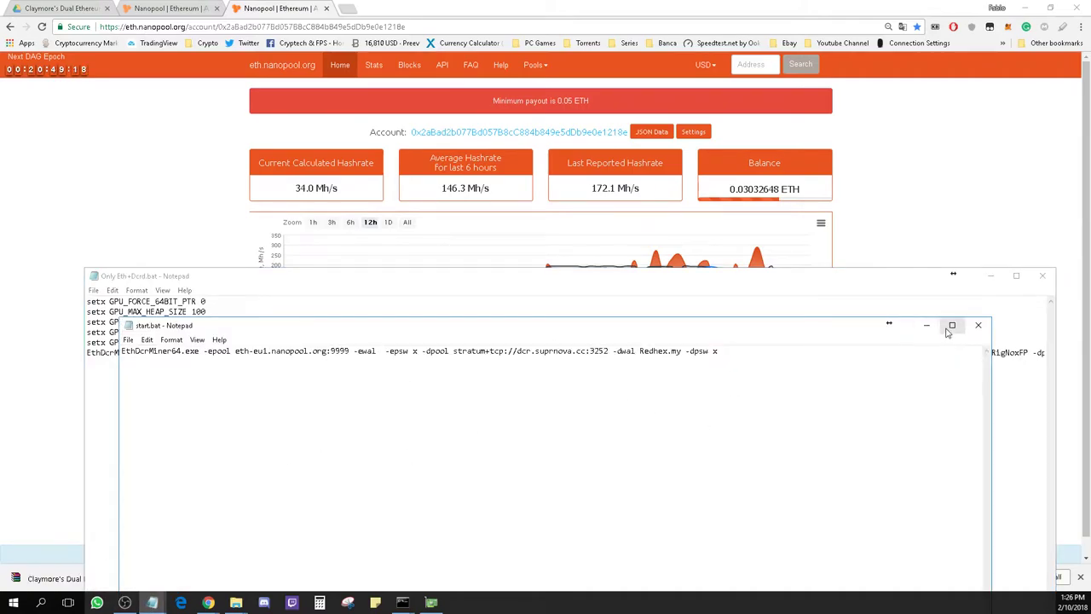
click(977, 325)
click(564, 322)
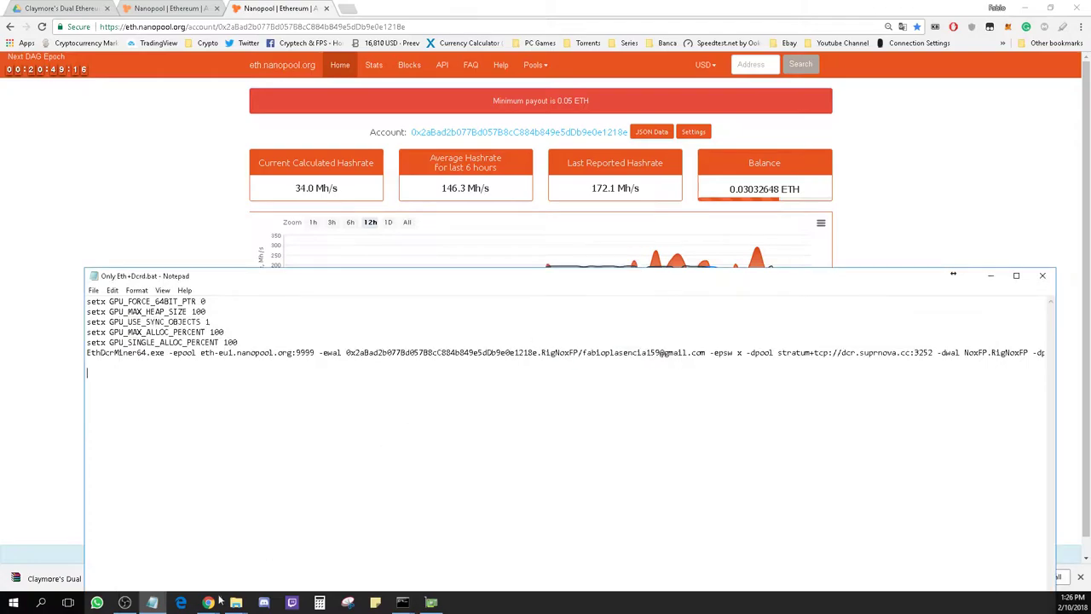
Open Only Eth.bat from the v11.0 folder for editing, close the folder window, and place the file below Only Eth+Dcrd.bat
click(277, 534)
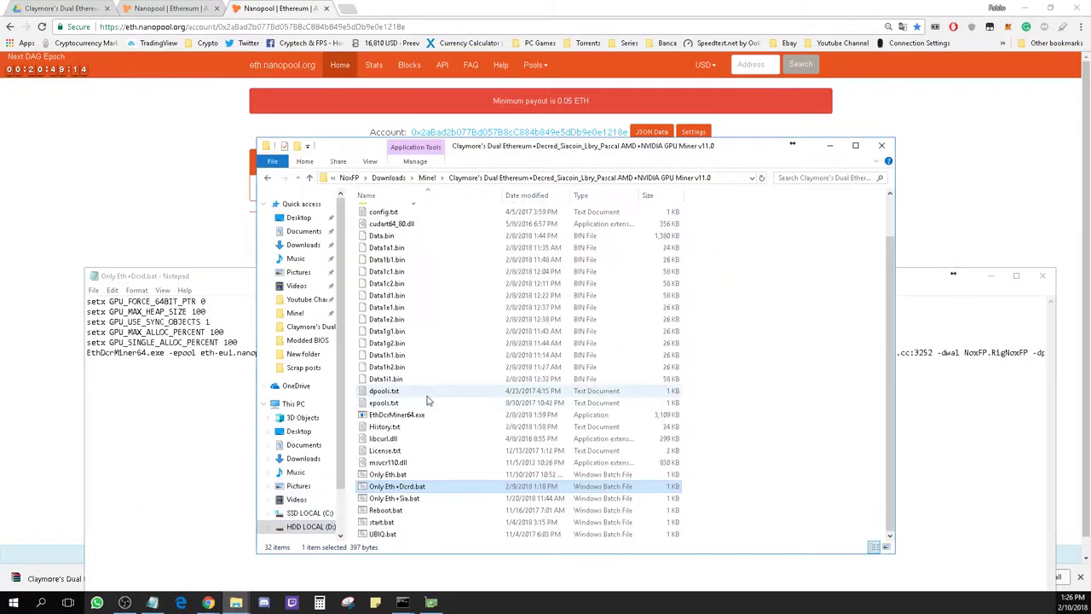
right_click(423, 475)
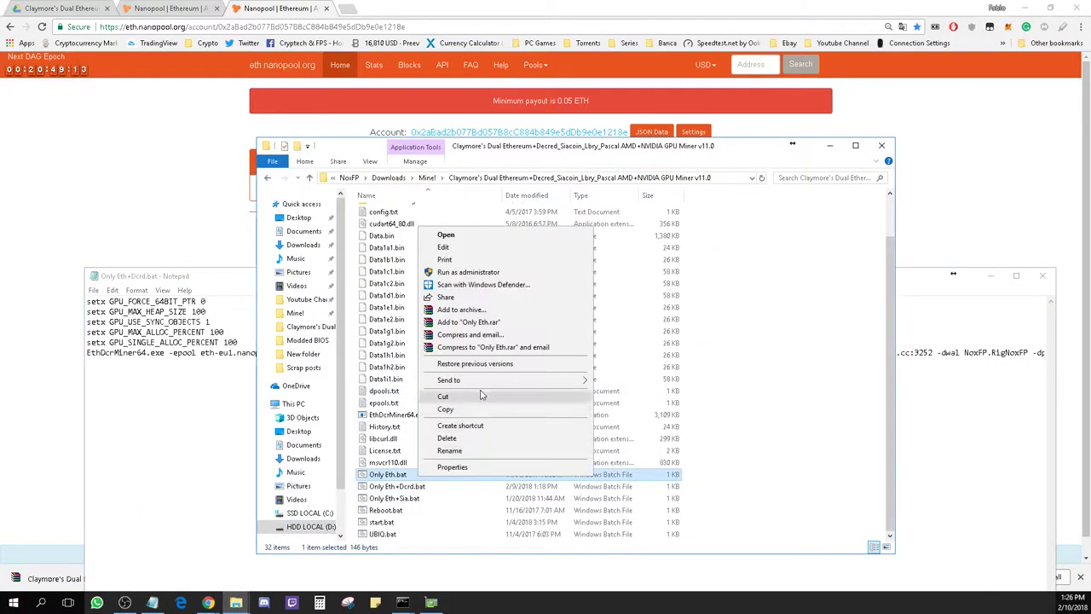
click(475, 247)
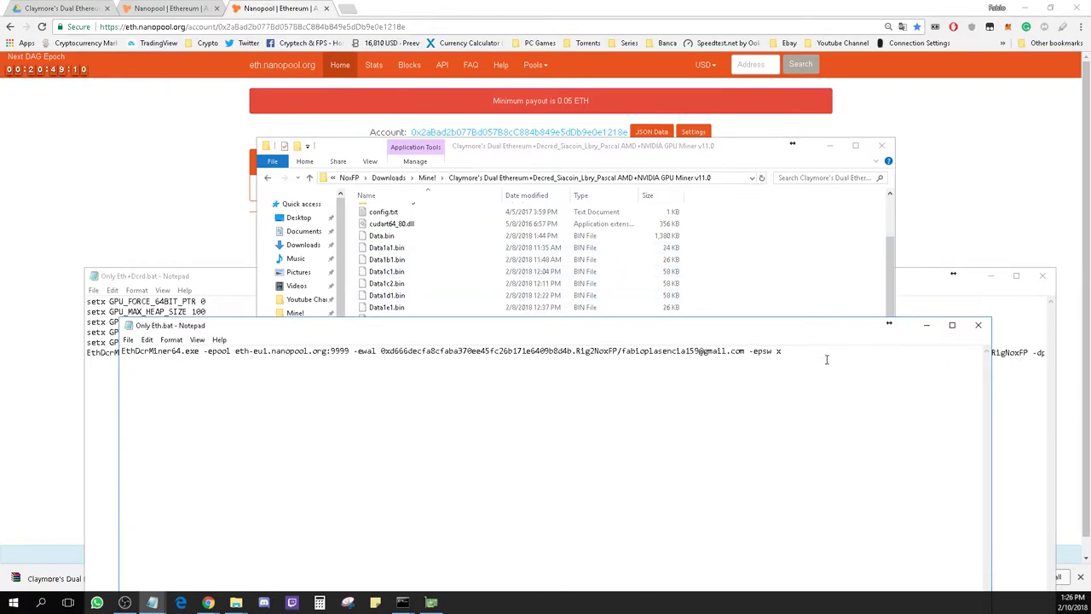
click(881, 145)
click(880, 146)
drag(780, 334, 738, 398)
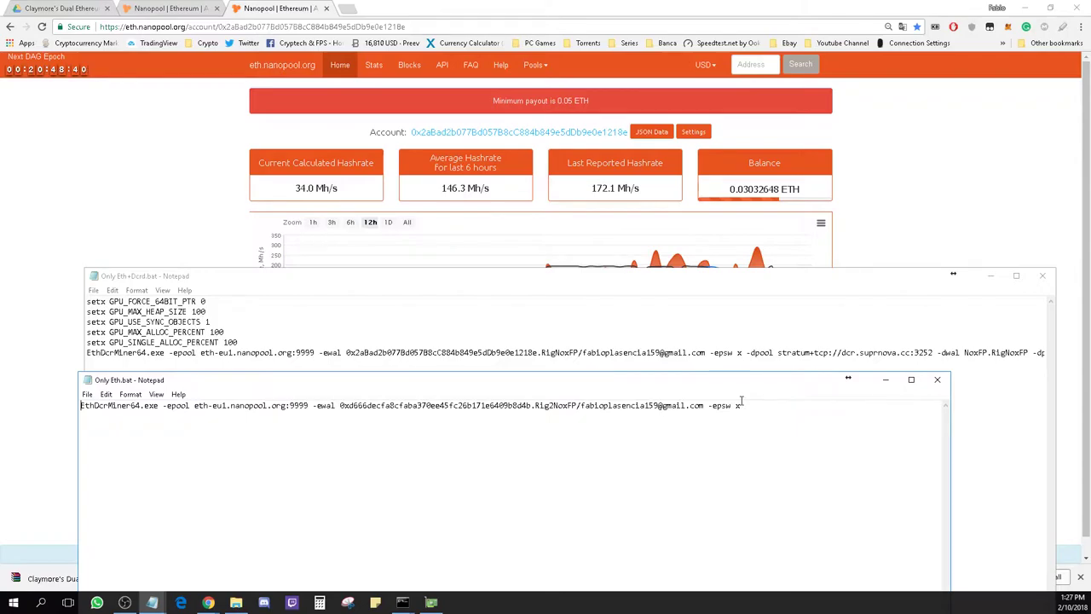
Bring the running Only Eth+Dcrd.bat console to the front to examine its ETH and DCR mining output
click(402, 602)
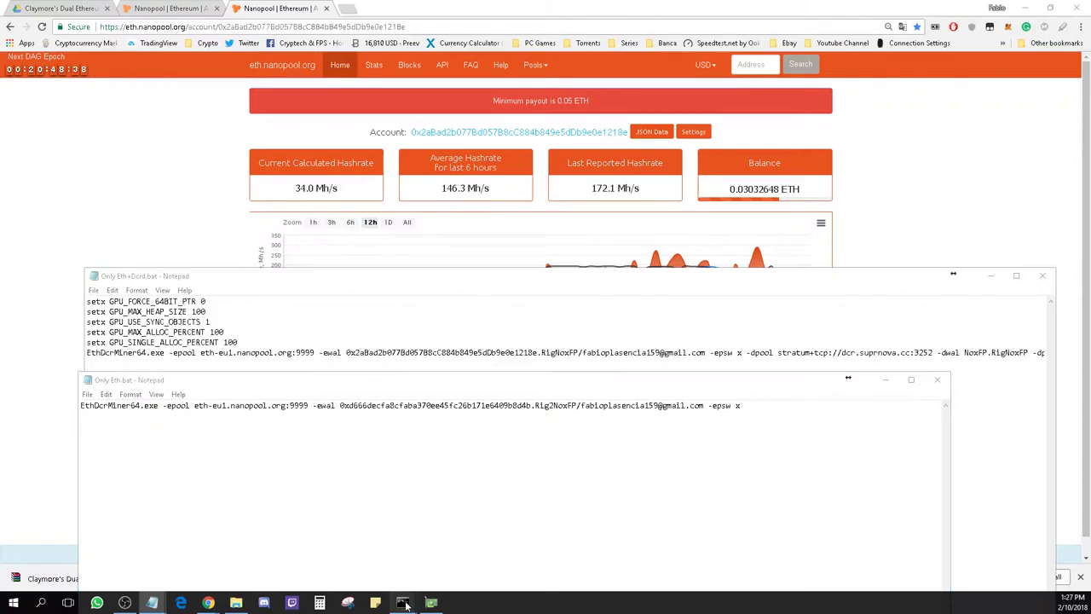
click(390, 569)
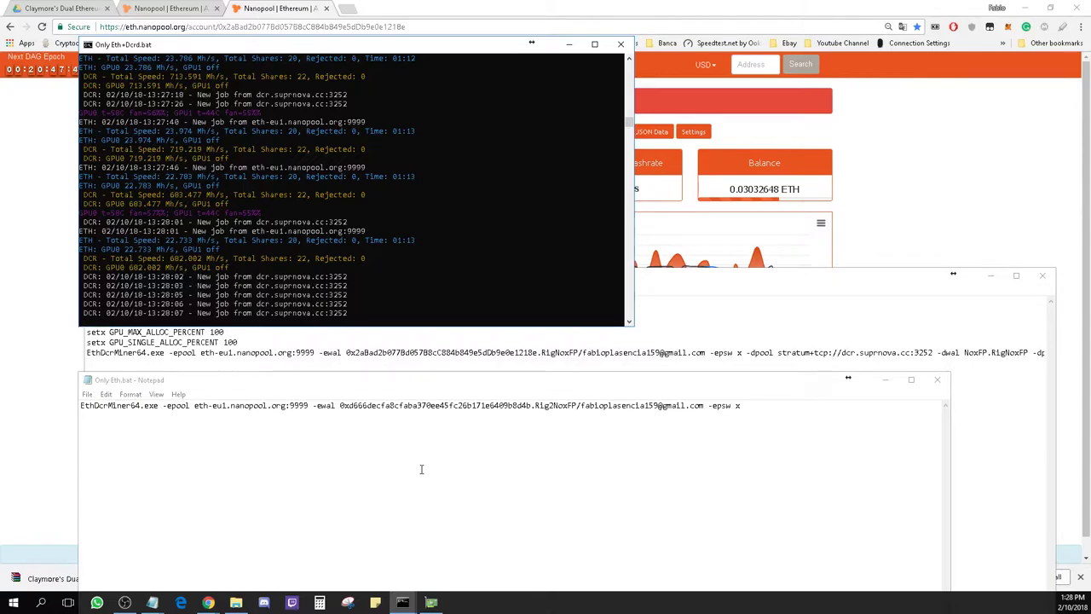
Open the bookmarked Suprnova Decred pool home page in a new browser tab
click(341, 8)
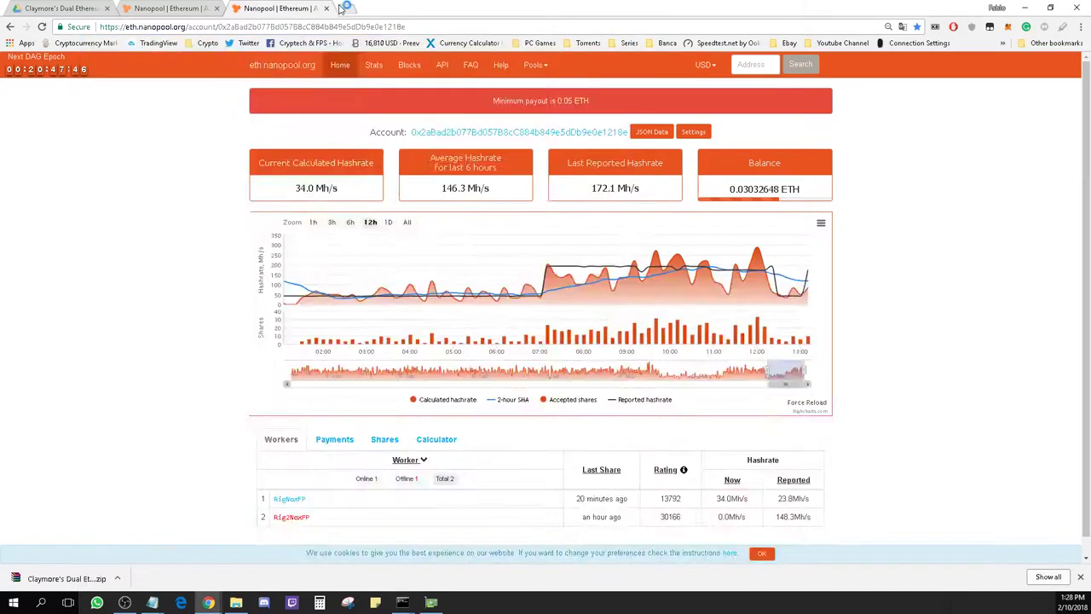
click(191, 47)
mouse_move(206, 55)
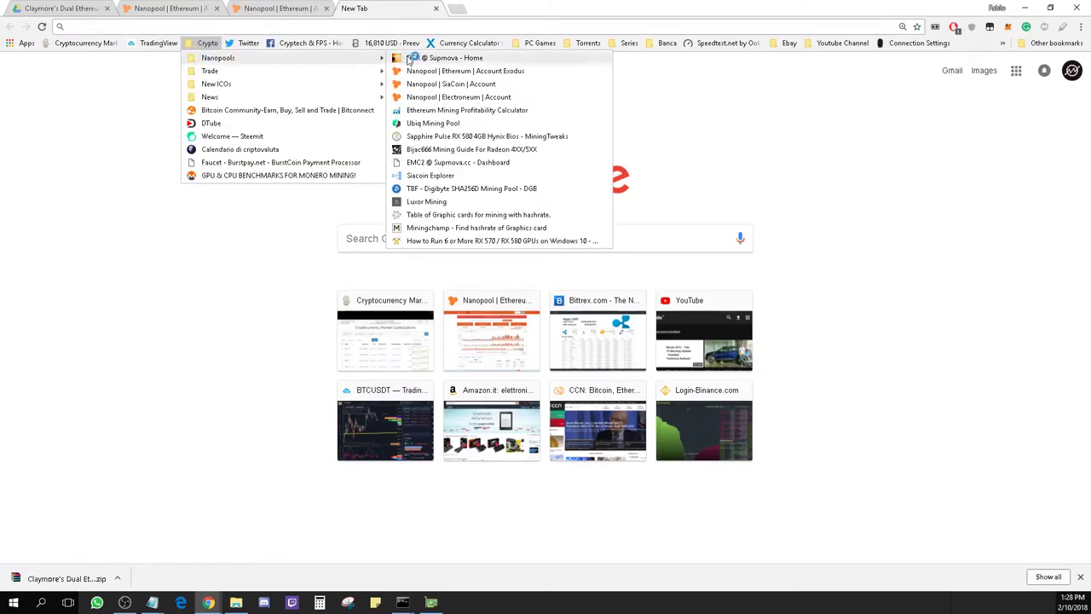
click(414, 60)
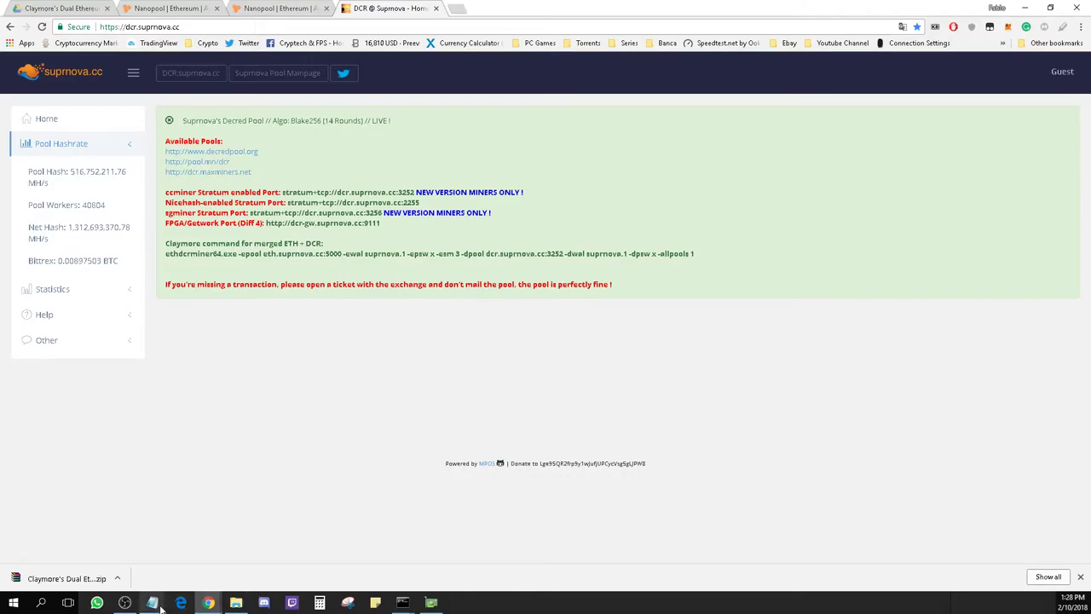
Place Only Eth+Dcrd.bat below the Suprnova connection details and examine its command from -dpool to the end of the line
mouse_move(152, 601)
click(134, 562)
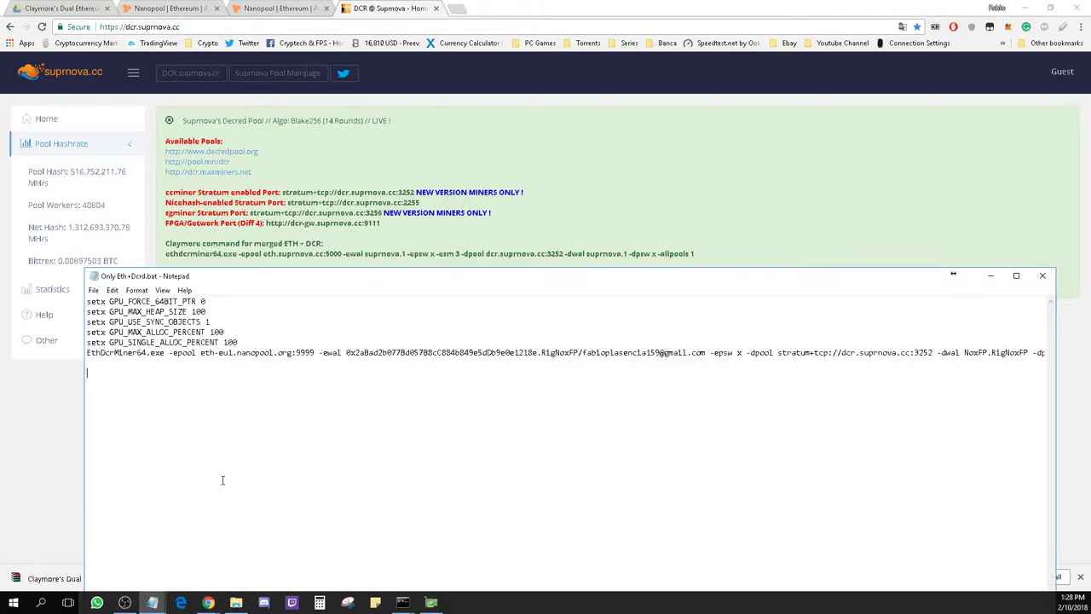
drag(490, 276, 491, 314)
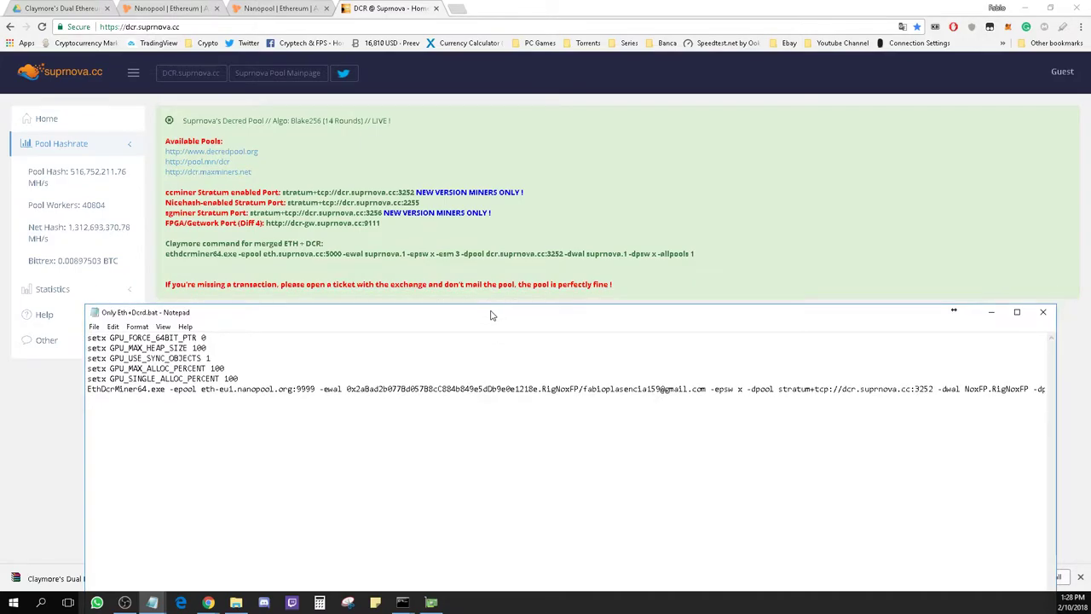
drag(490, 315, 462, 317)
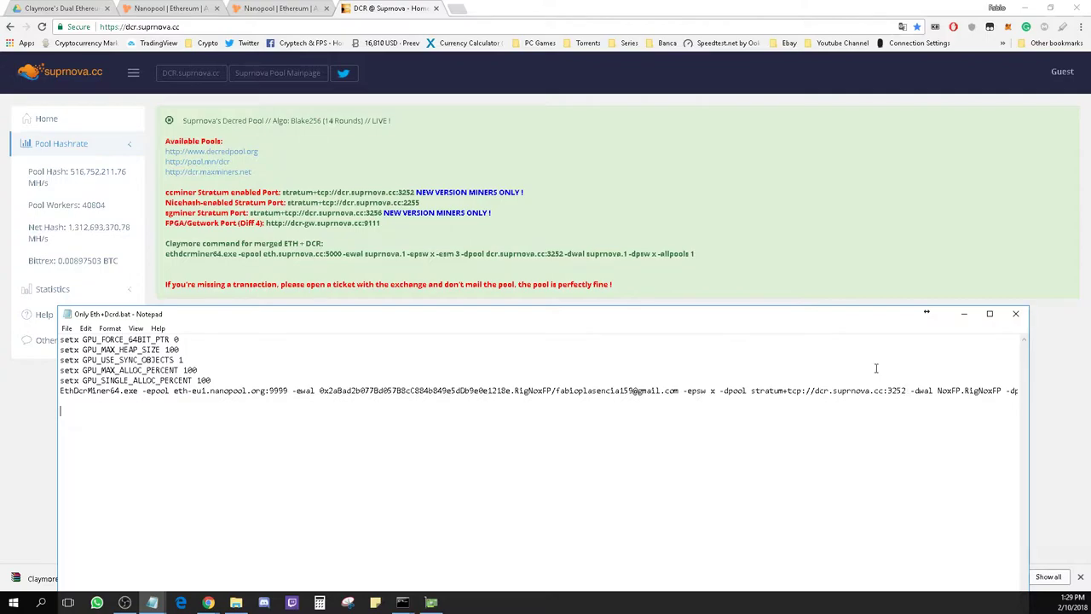
drag(793, 315, 670, 302)
scroll(756, 394, right, 5)
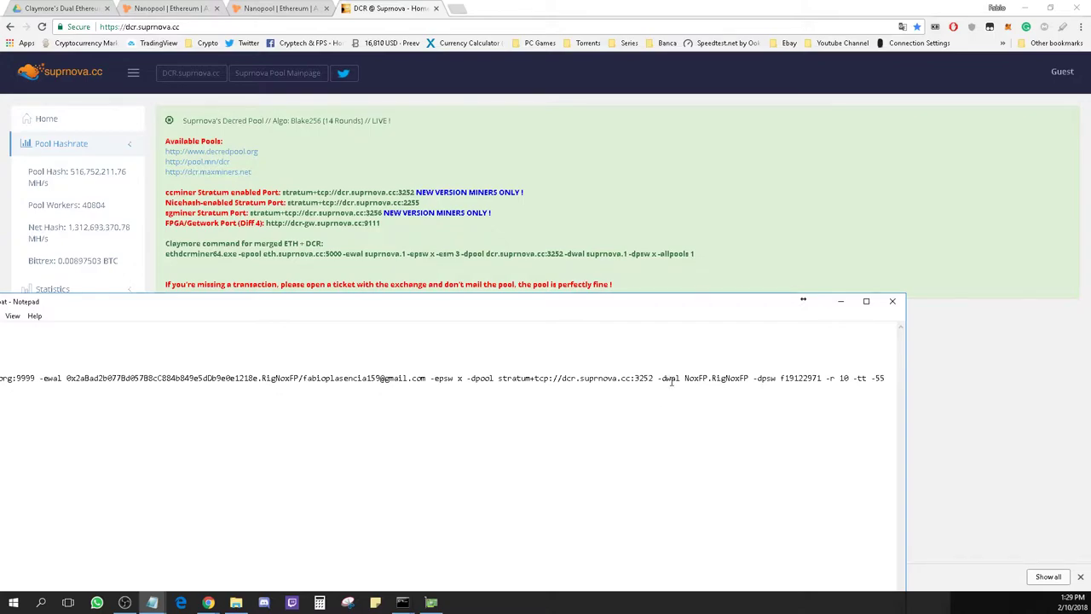
drag(517, 326, 518, 328)
Log in to the Suprnova Decred pool with the existing account's saved credentials
click(559, 221)
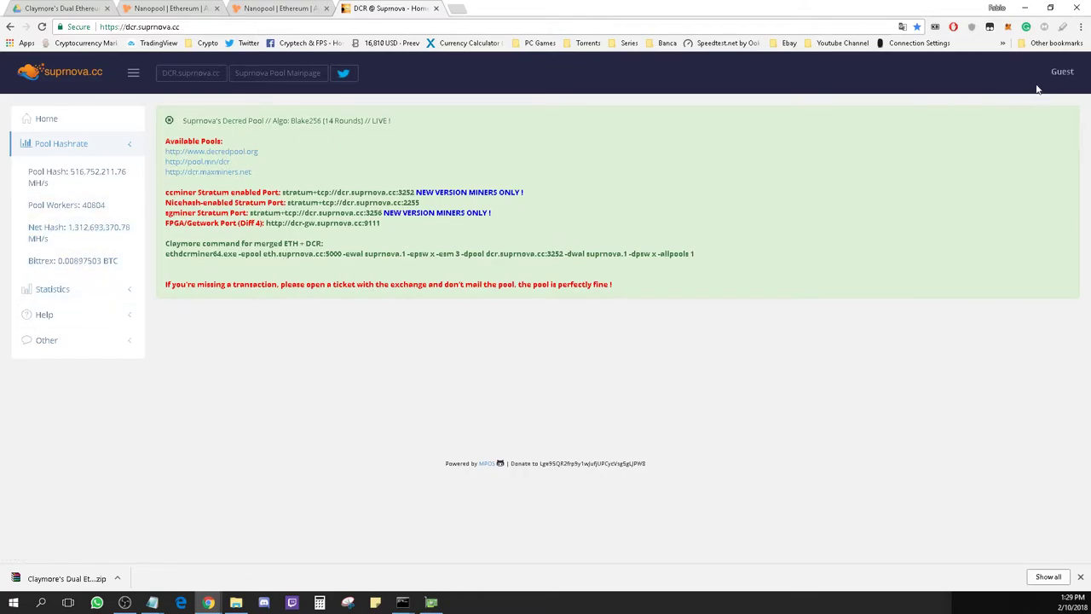
click(1062, 71)
click(990, 122)
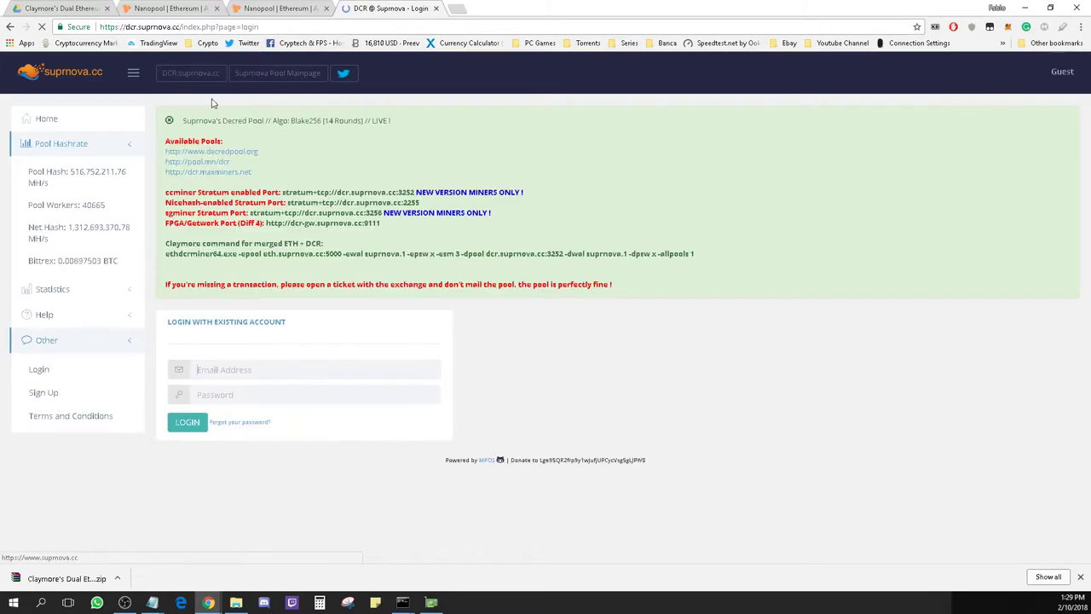
click(192, 471)
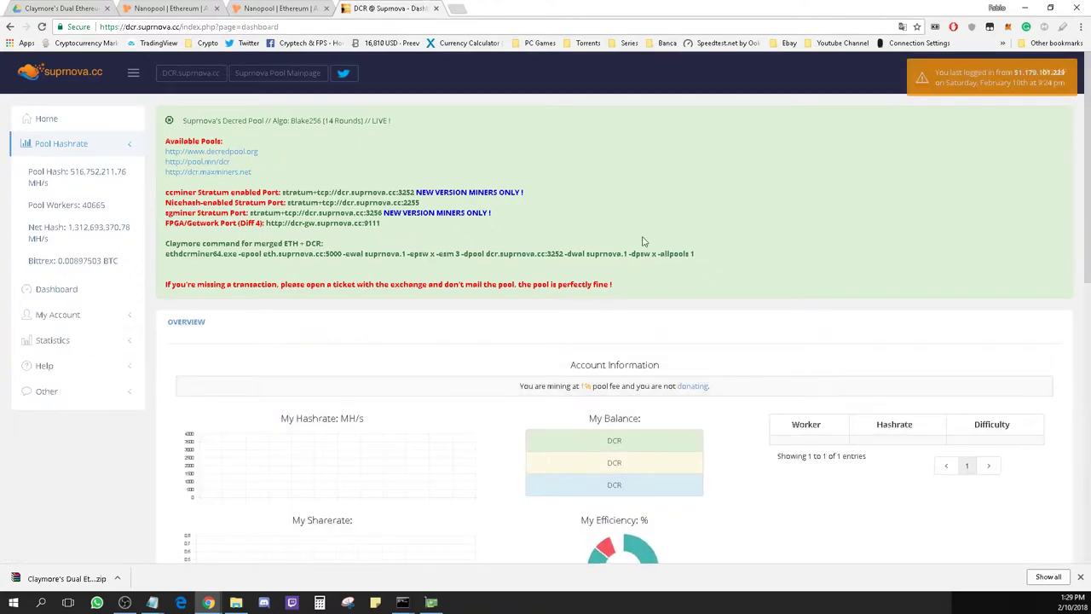
Open the Suprnova account editing page and examine the payment address, automatic payout threshold and cash-out fields
click(73, 316)
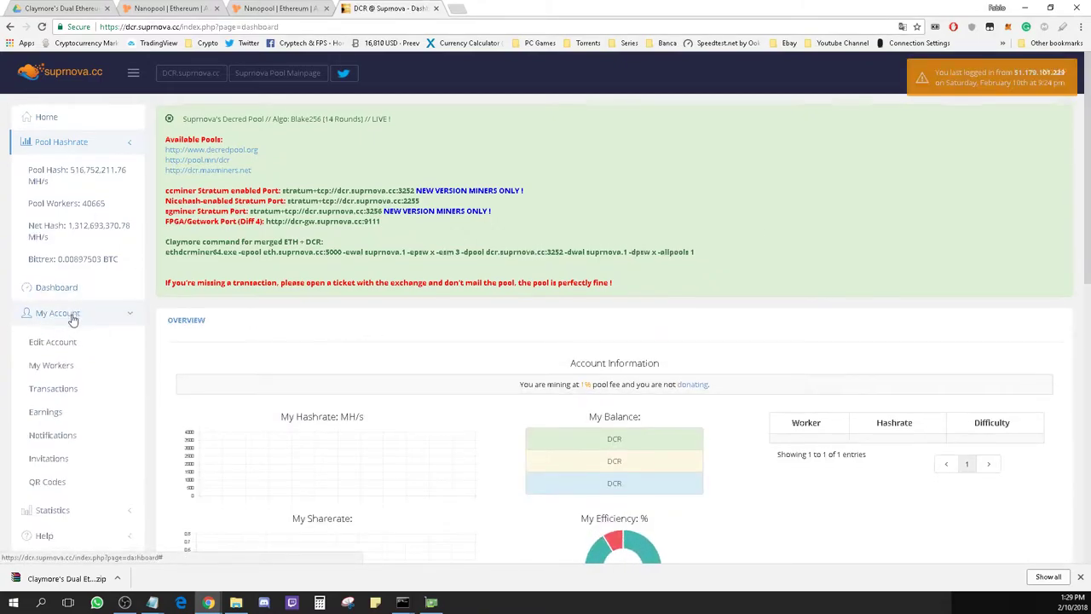
scroll(73, 315, down, 1)
click(87, 251)
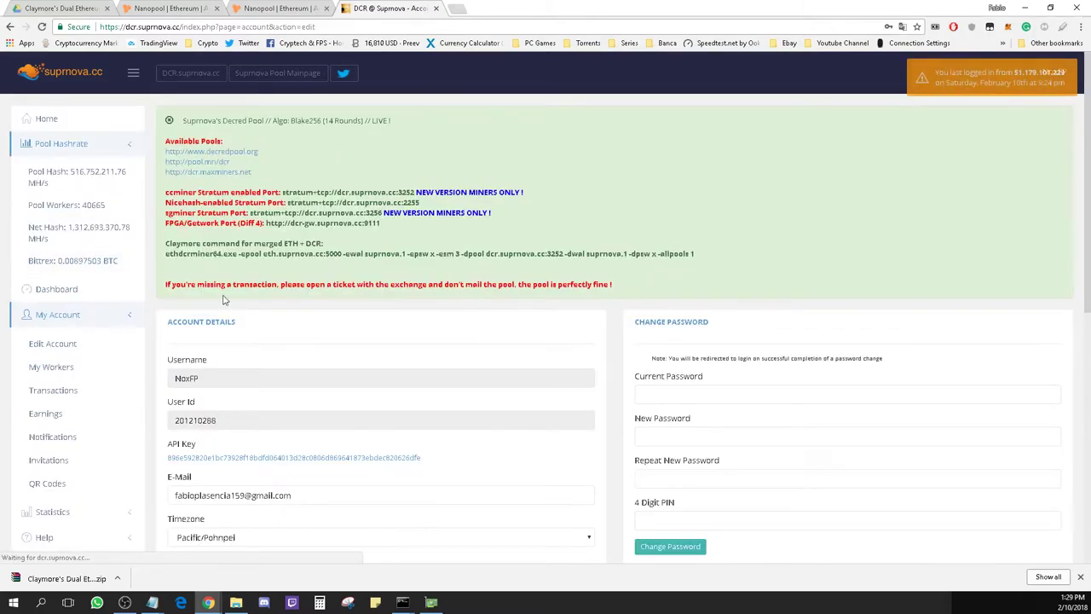
scroll(378, 361, down, 7)
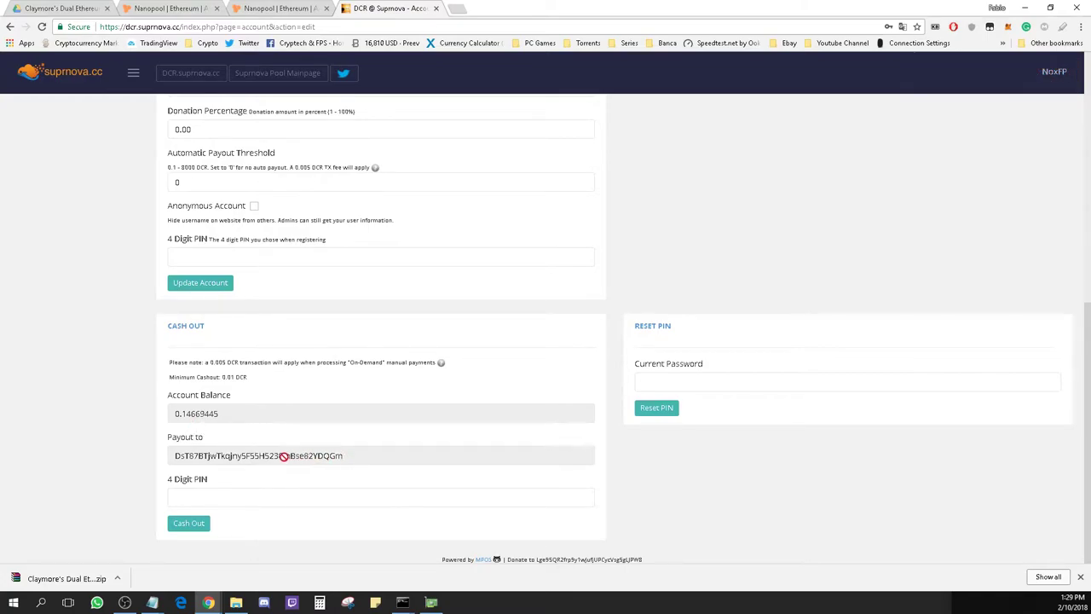
scroll(93, 295, up, 3)
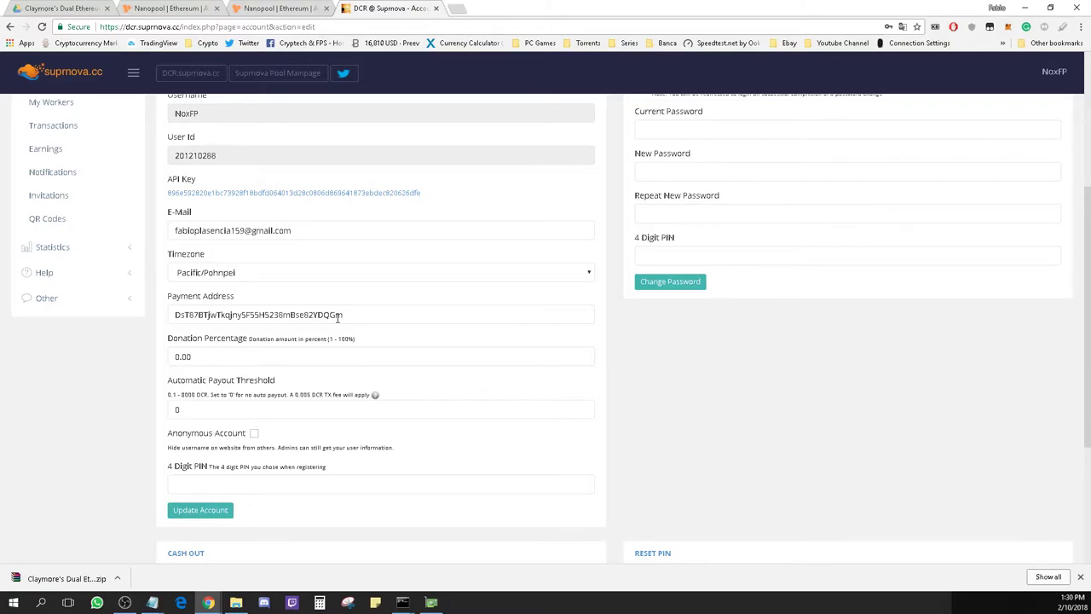
Examine where the 4-digit PIN is required on the Suprnova account page, for updating account details and for cashing out
click(225, 490)
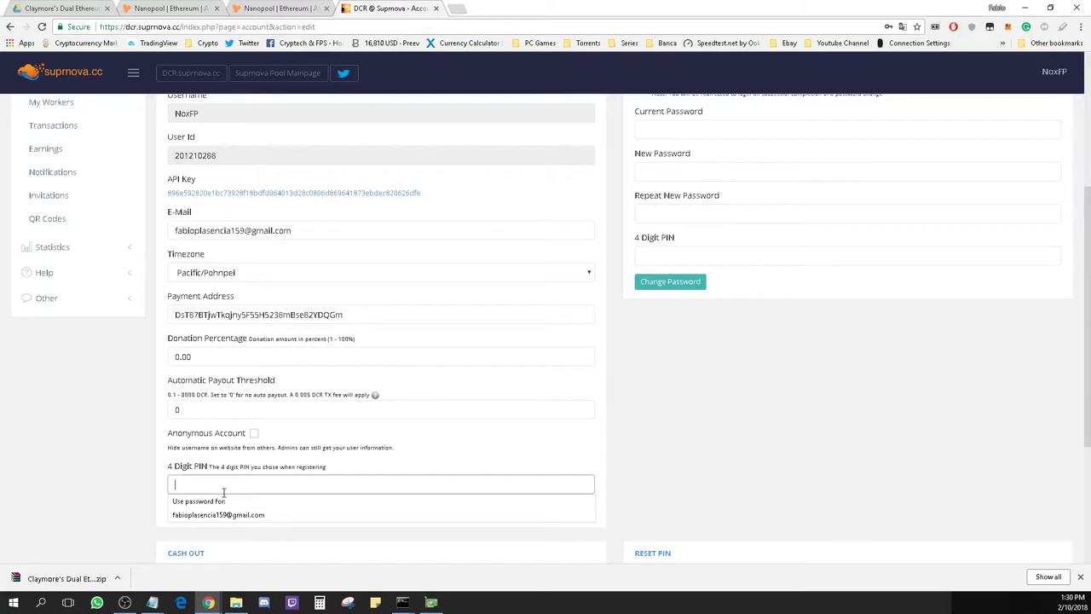
click(94, 469)
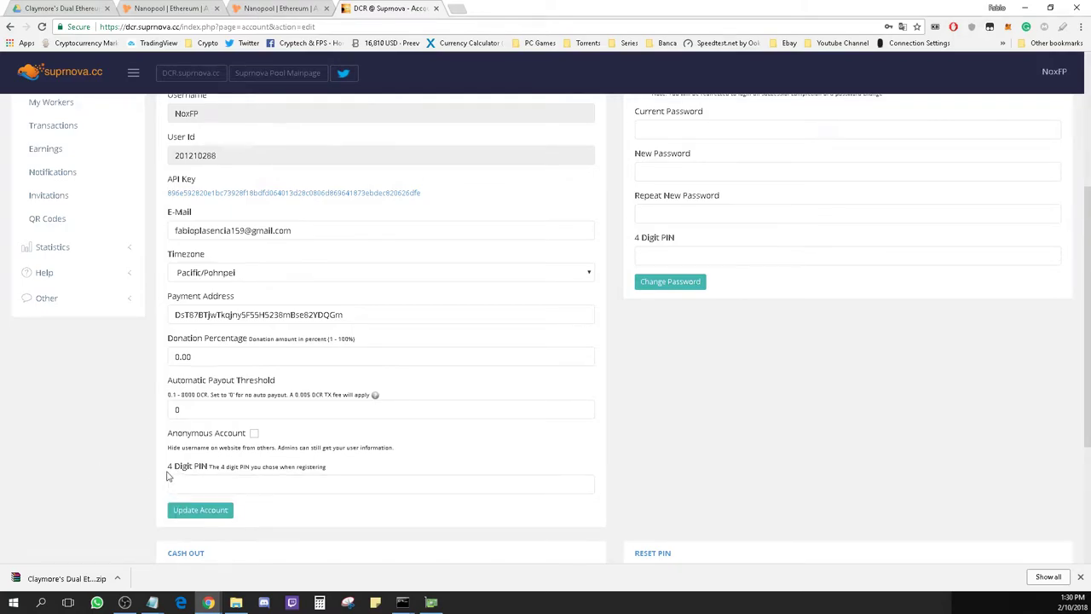
scroll(895, 170, up, 2)
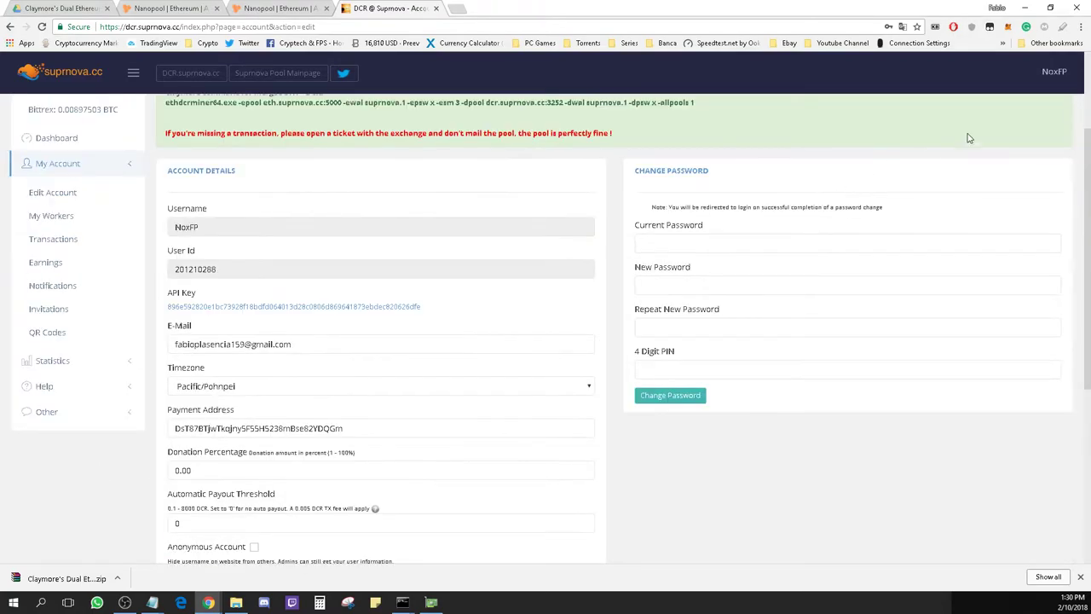
scroll(597, 289, down, 3)
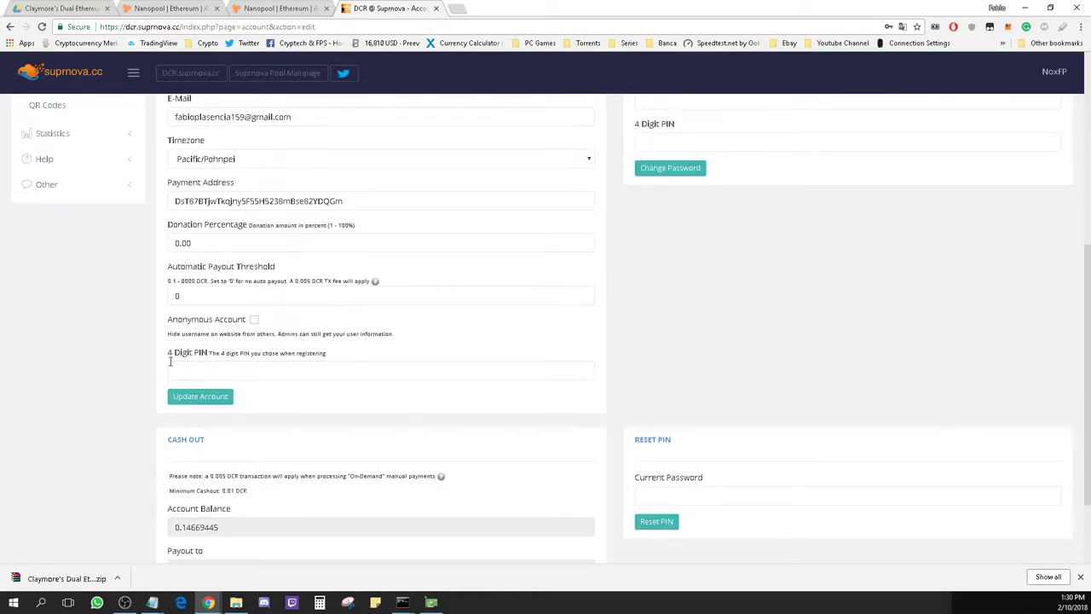
scroll(158, 363, down, 1)
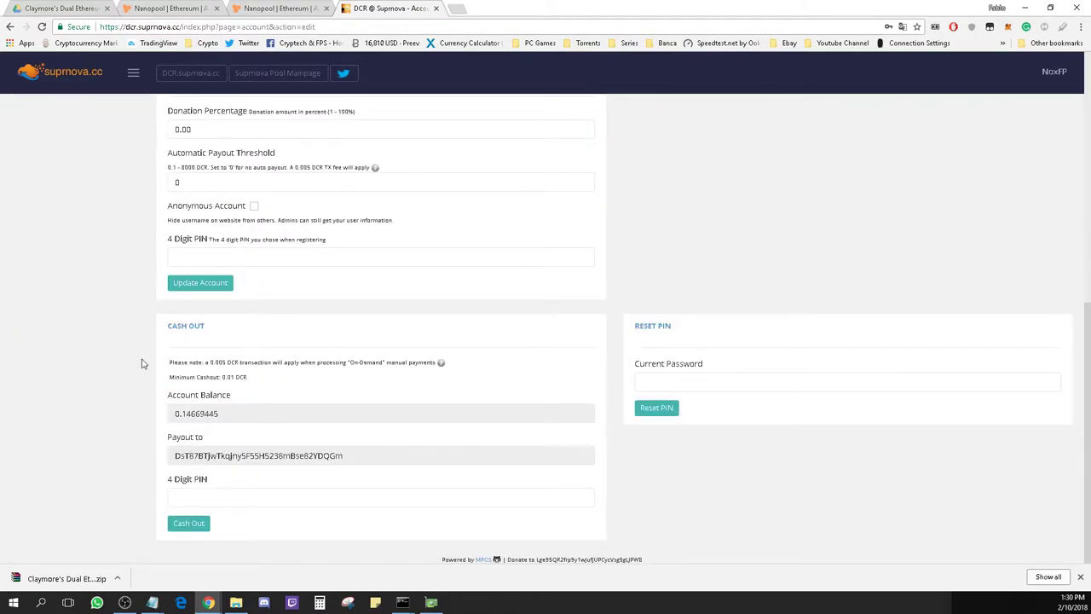
scroll(132, 180, up, 1)
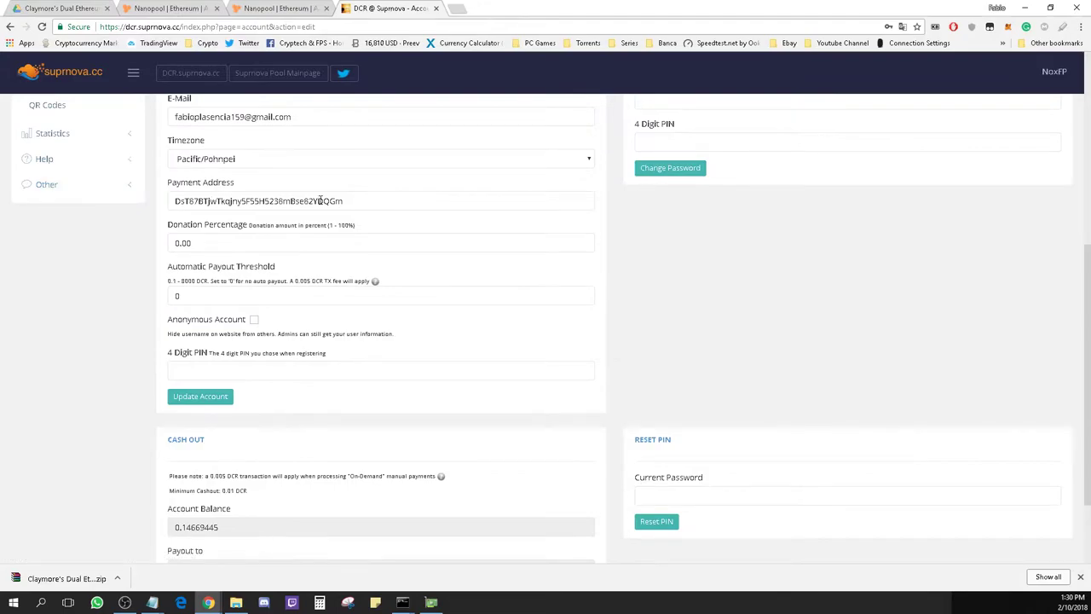
scroll(68, 255, down, 1)
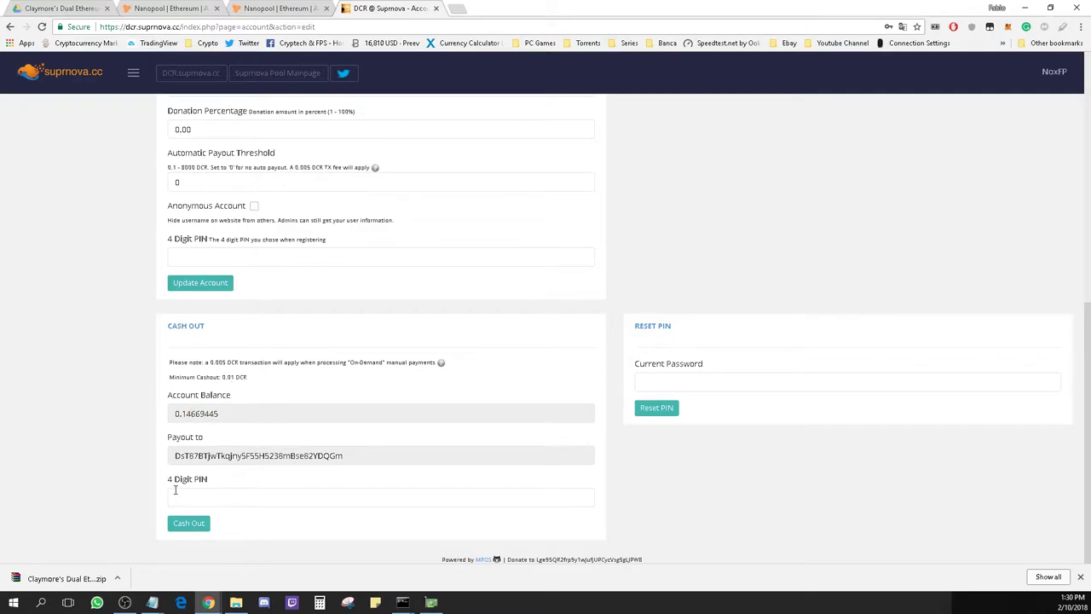
click(174, 489)
click(122, 480)
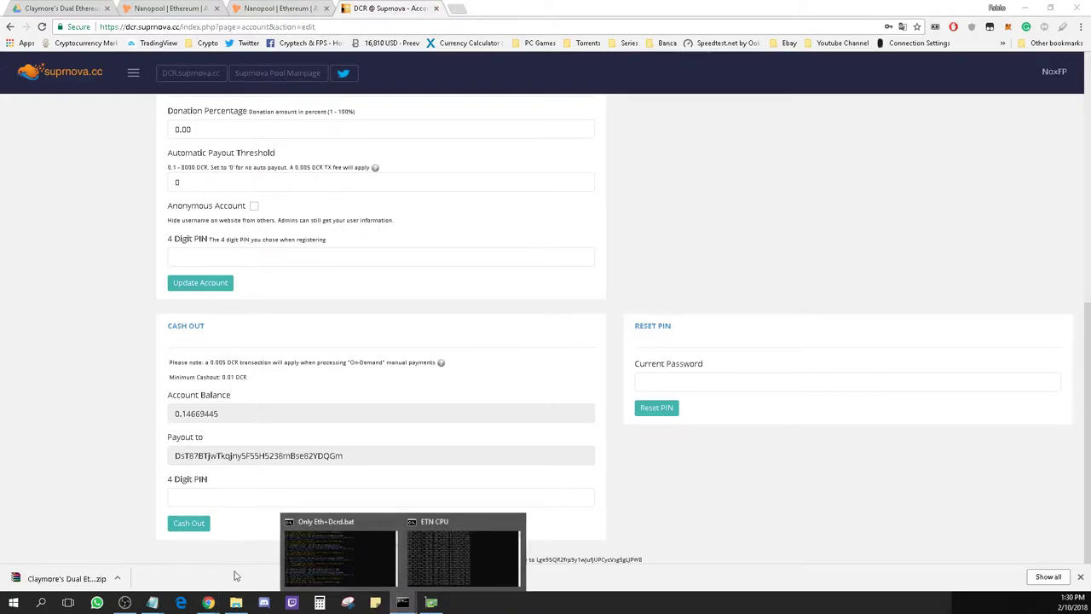
Bring Only Eth+Dcrd.bat in Notepad over the Suprnova account page and examine the end of its command line
mouse_move(151, 602)
click(132, 567)
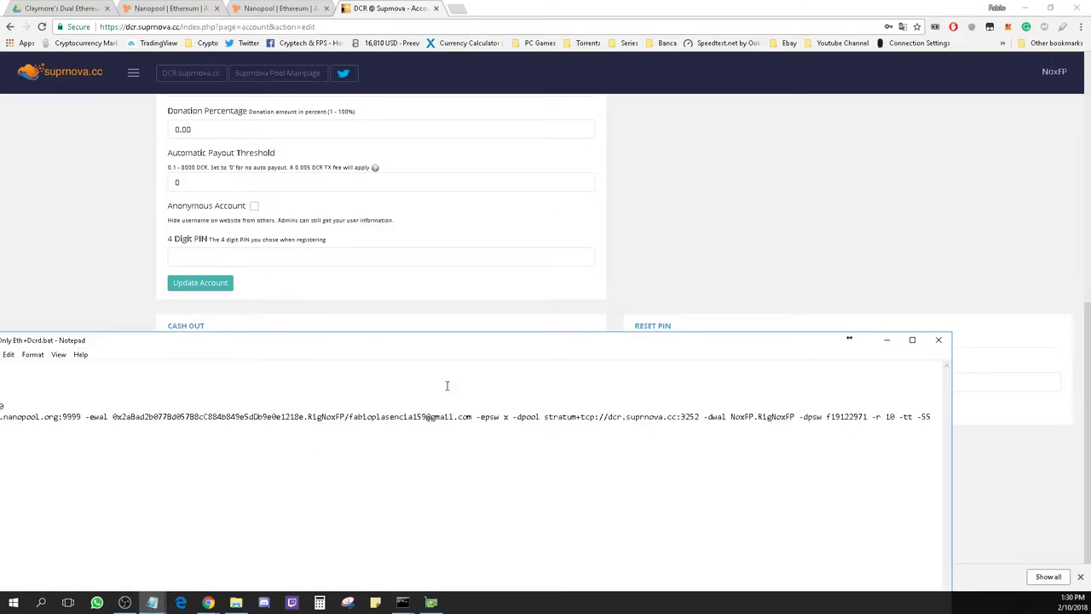
drag(560, 349, 637, 298)
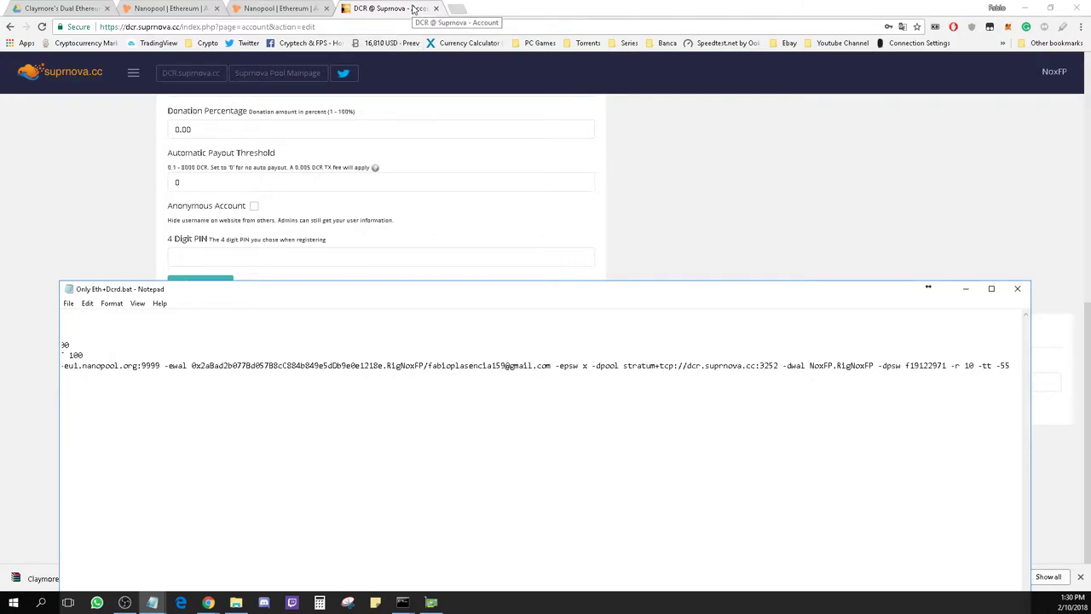
Return to the Nanopool Ethereum account page and switch from it to Nanopool's SiaCoin pool
click(282, 6)
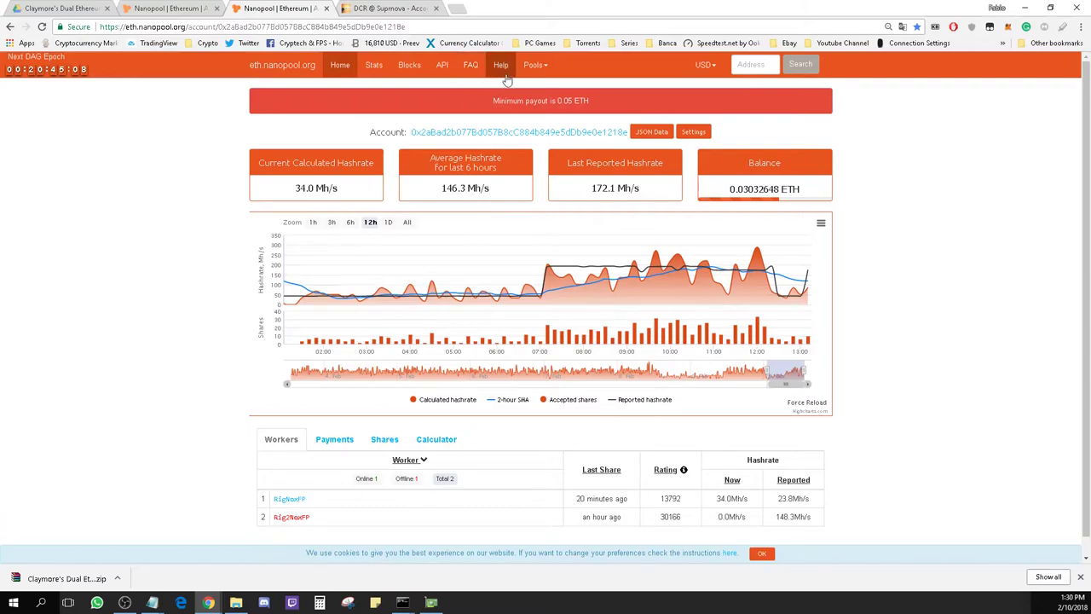
click(533, 65)
click(540, 112)
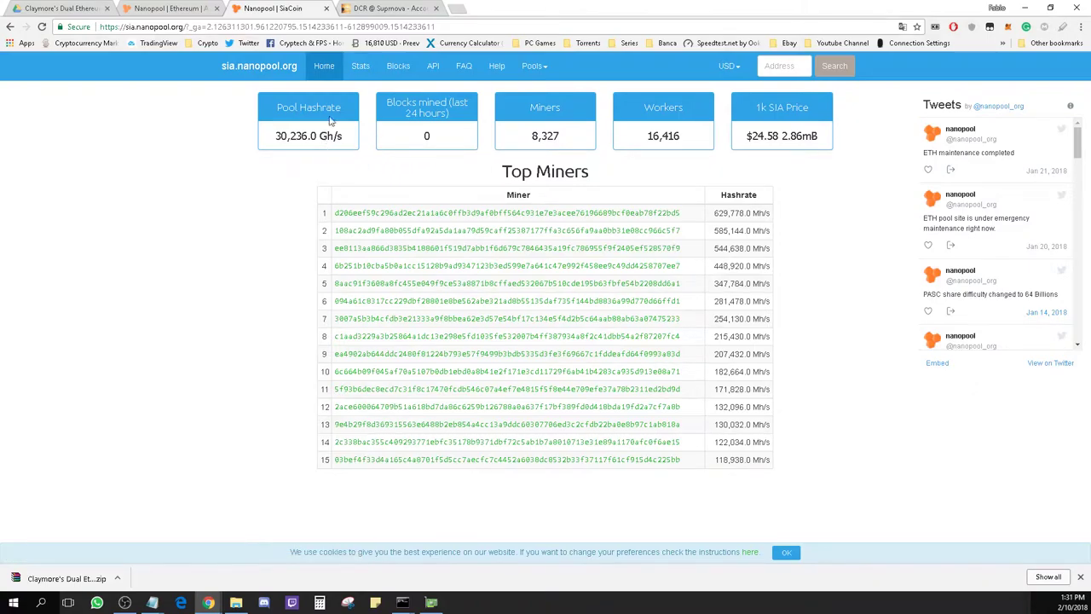
Open the SiaCoin pool's statistics and examine the Pool Hashrate and Network Stats charts
click(360, 66)
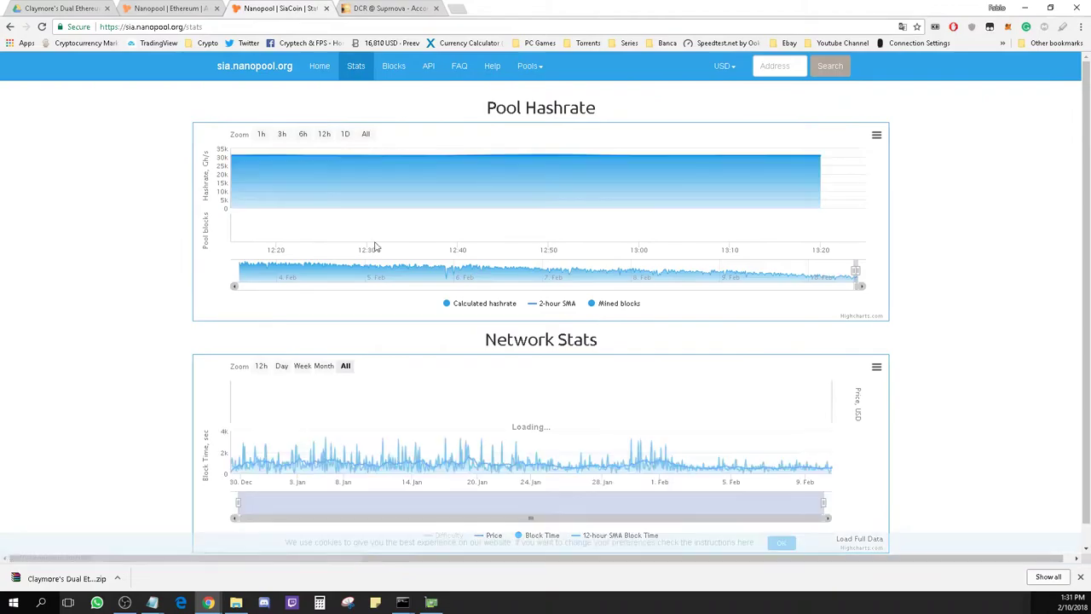
scroll(108, 288, down, 1)
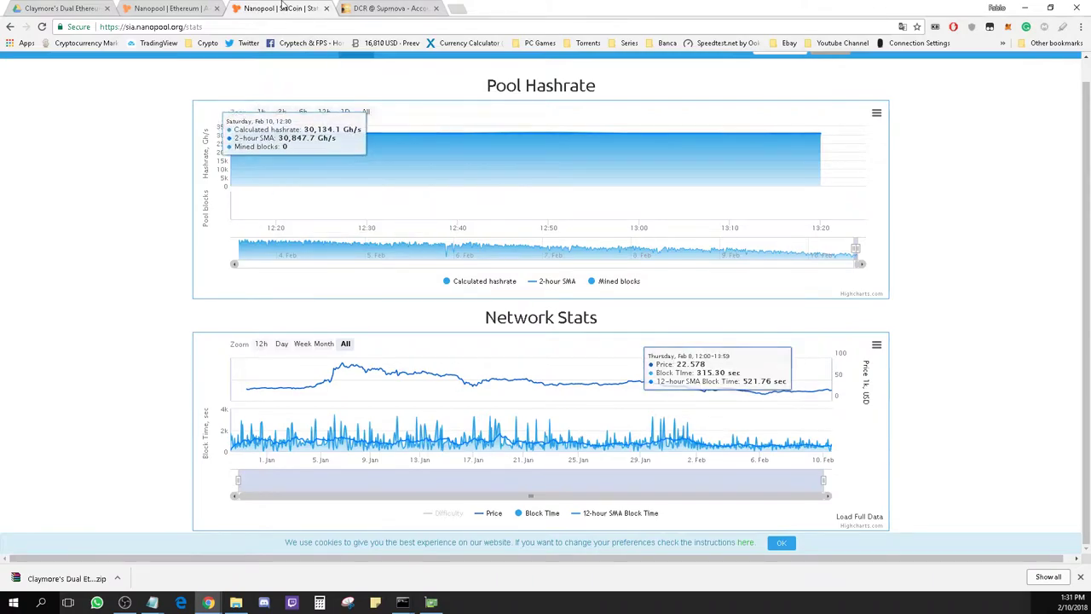
scroll(552, 96, up, 1)
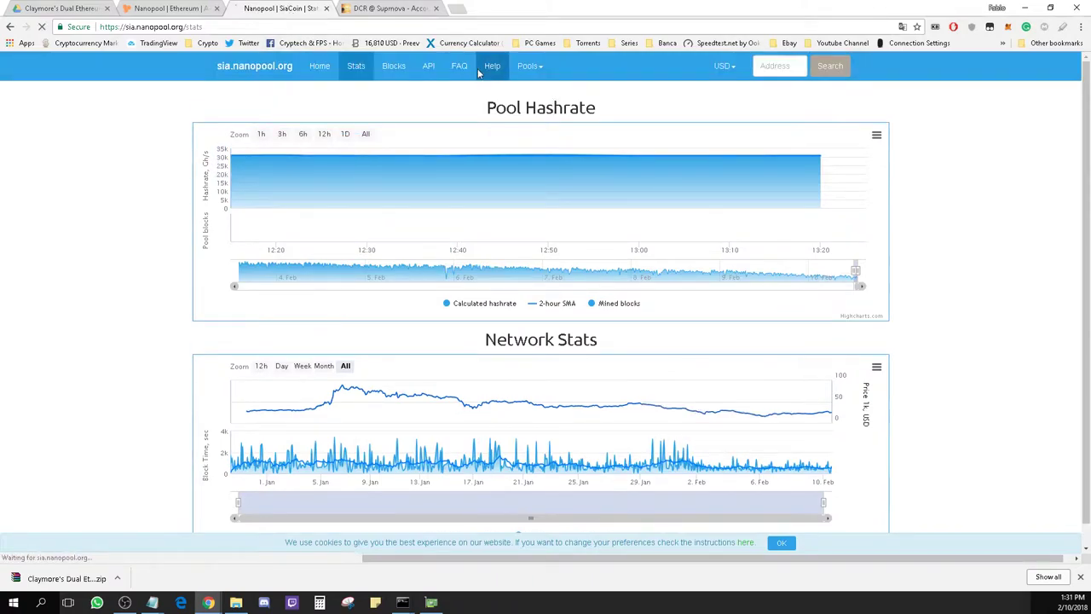
Open the SiaCoin pool's help page at the Pool settings section with the server host list
click(492, 68)
scroll(451, 220, down, 2)
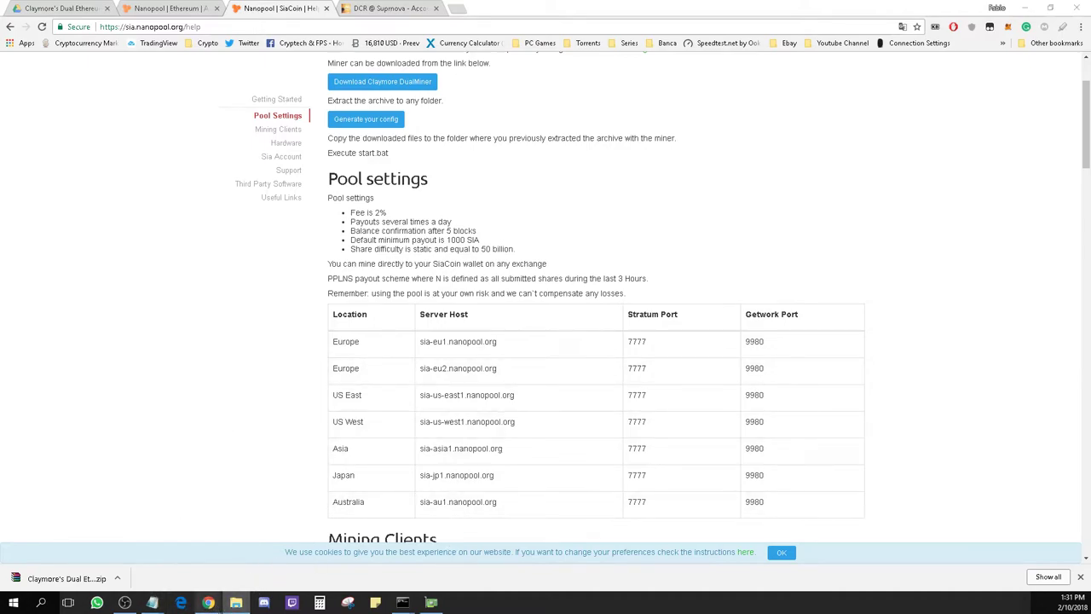
Open the pinned Mine! folder in File Explorer
right_click(236, 601)
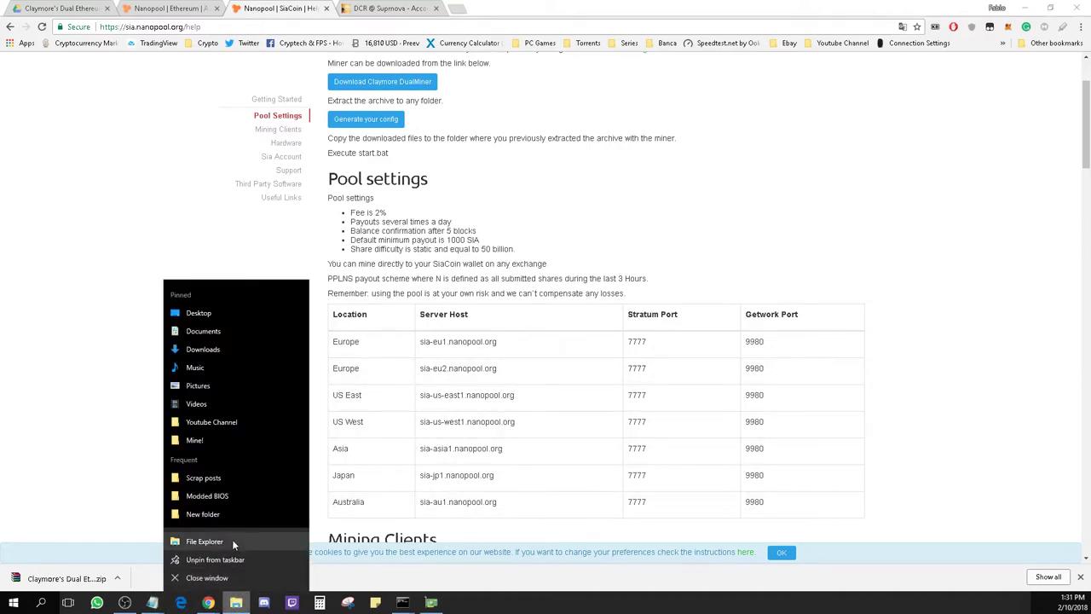
click(209, 438)
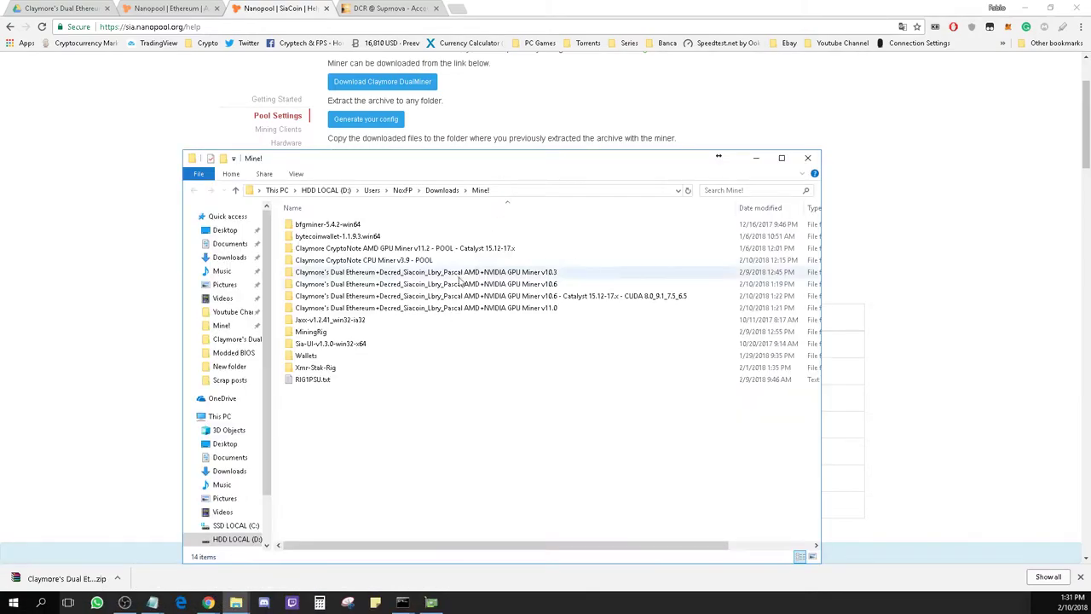
double_click(460, 299)
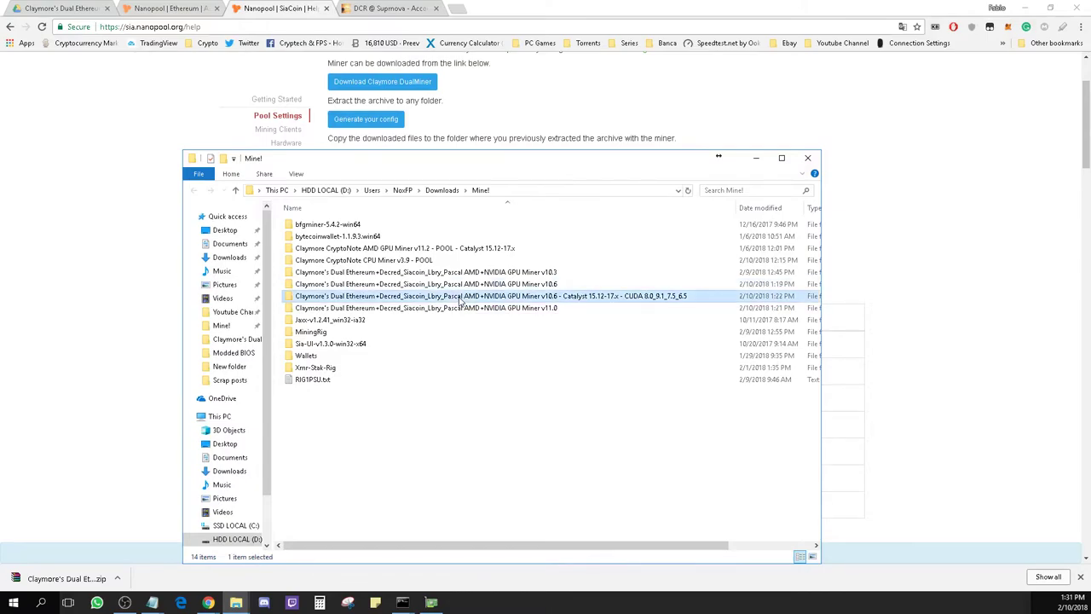
key(alt+Left)
double_click(476, 295)
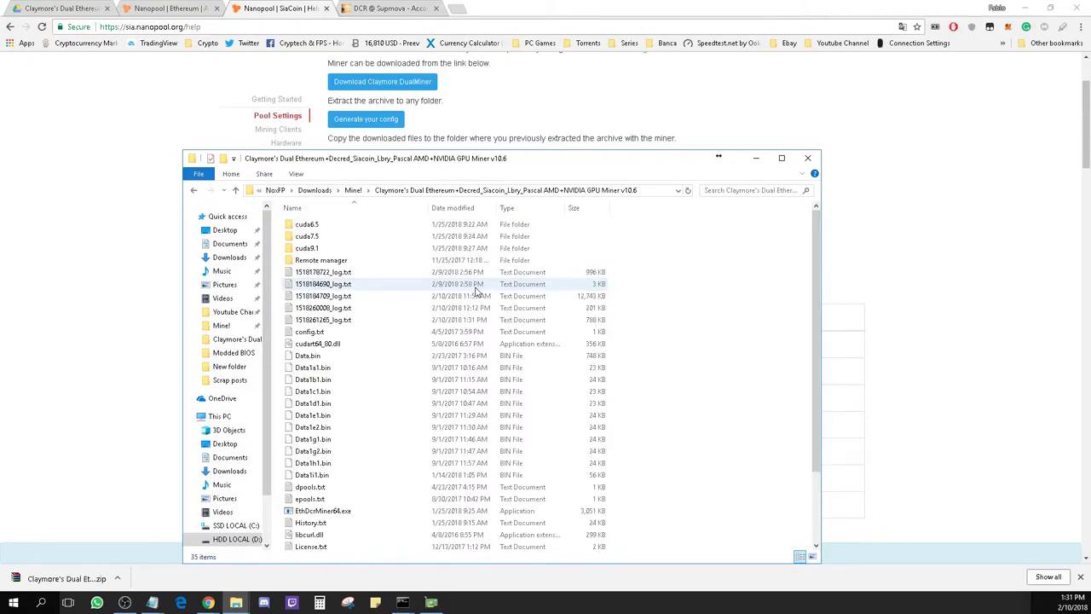
scroll(476, 294, down, 2)
key(alt+Left)
Open Only Eth+Sia.bat from the Claymore v11.0 folder for editing in Notepad and reposition its window to examine the command
double_click(502, 298)
right_click(321, 508)
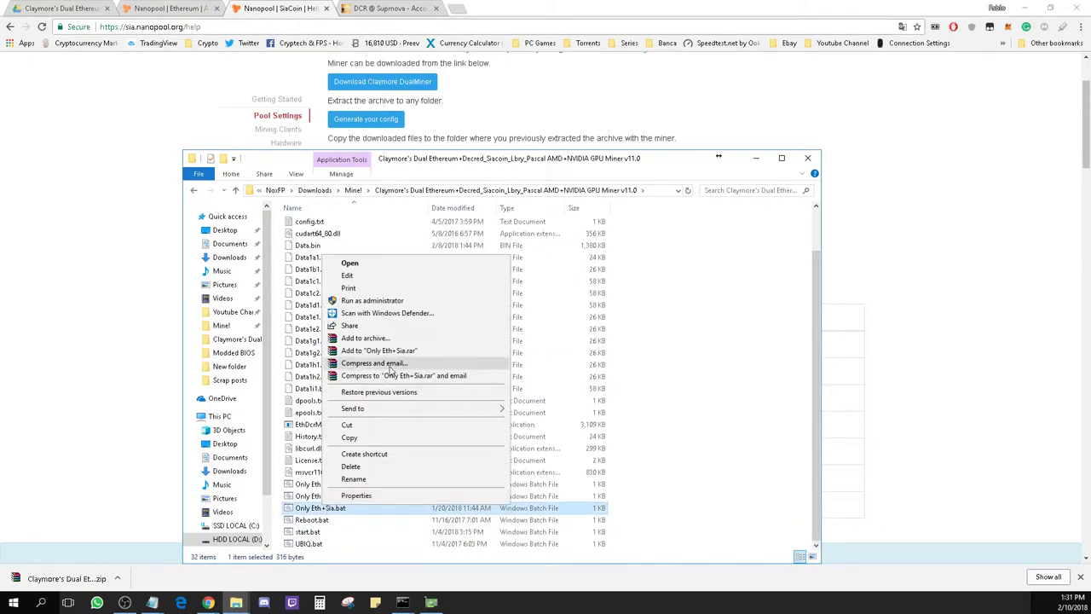
click(391, 275)
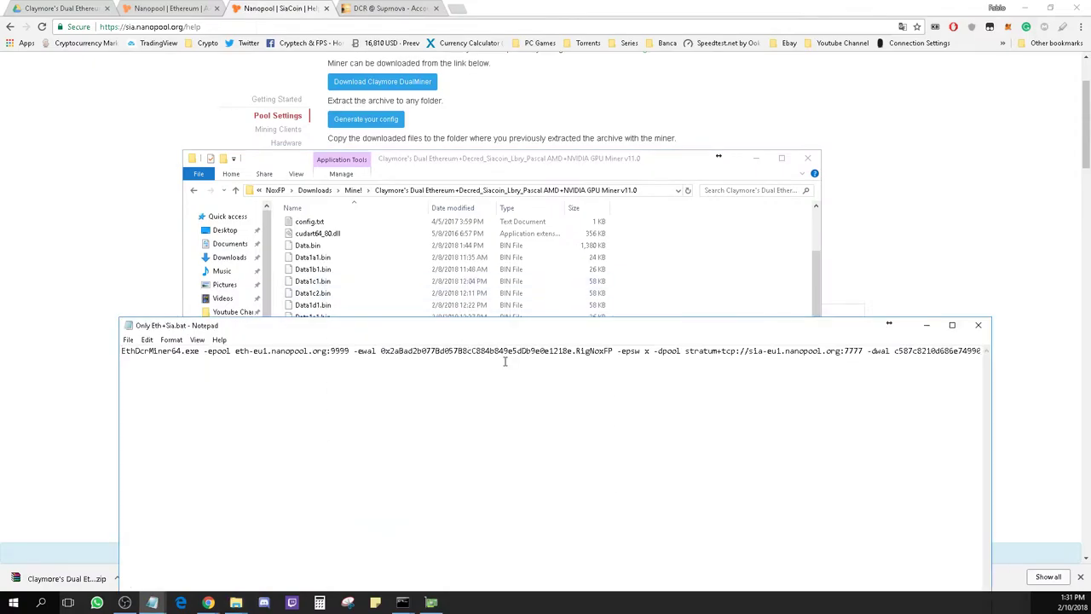
drag(671, 326, 550, 277)
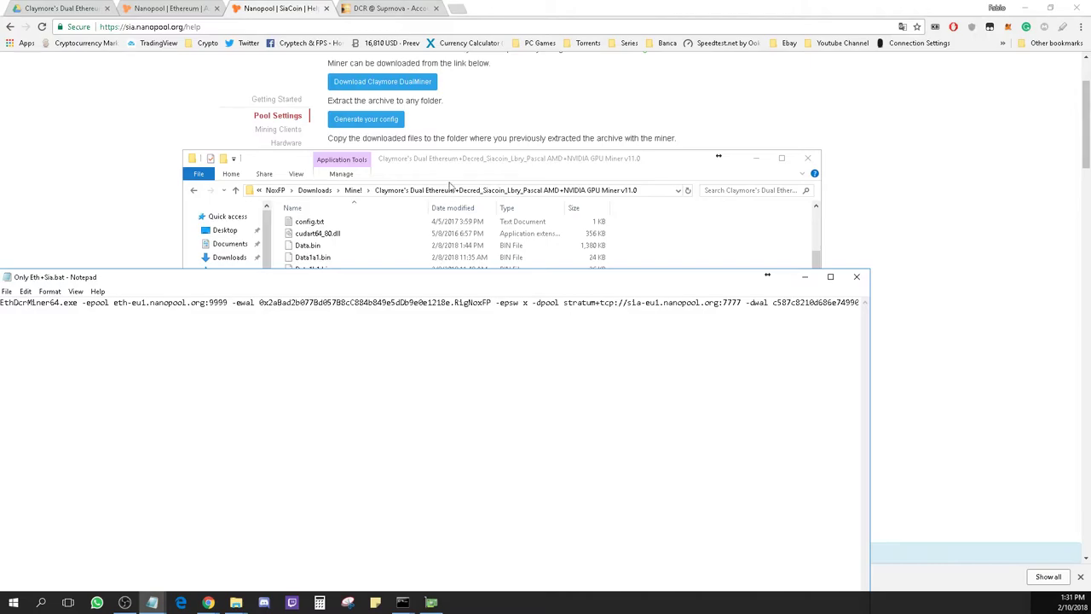
Examine the SiaCoin help page's server hosts and the sample Claymore start.bat command, including its -dpool and -dwal parameters
click(237, 53)
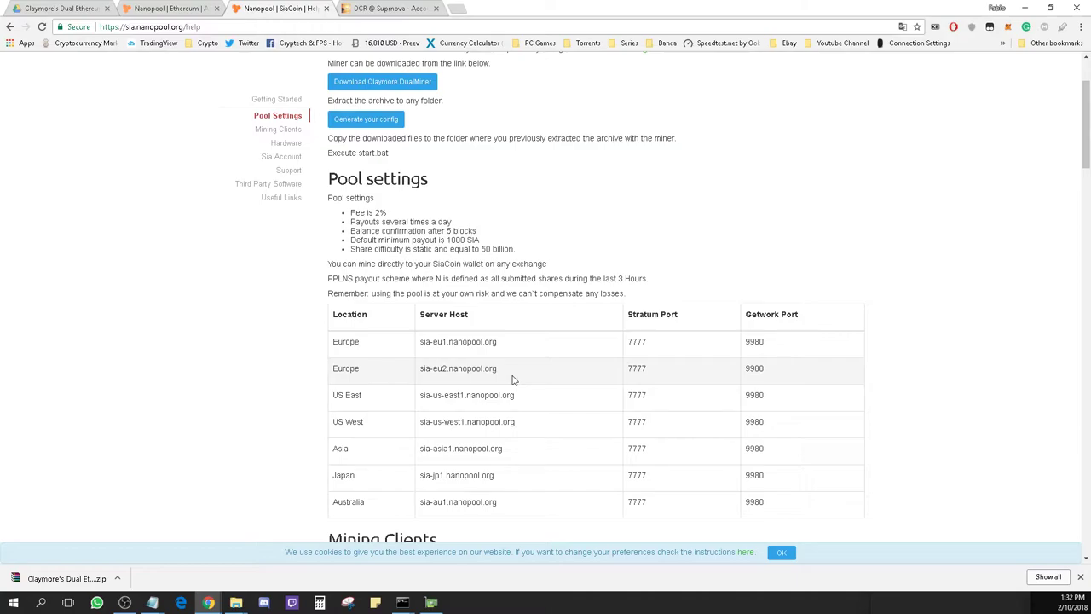
scroll(514, 380, down, 3)
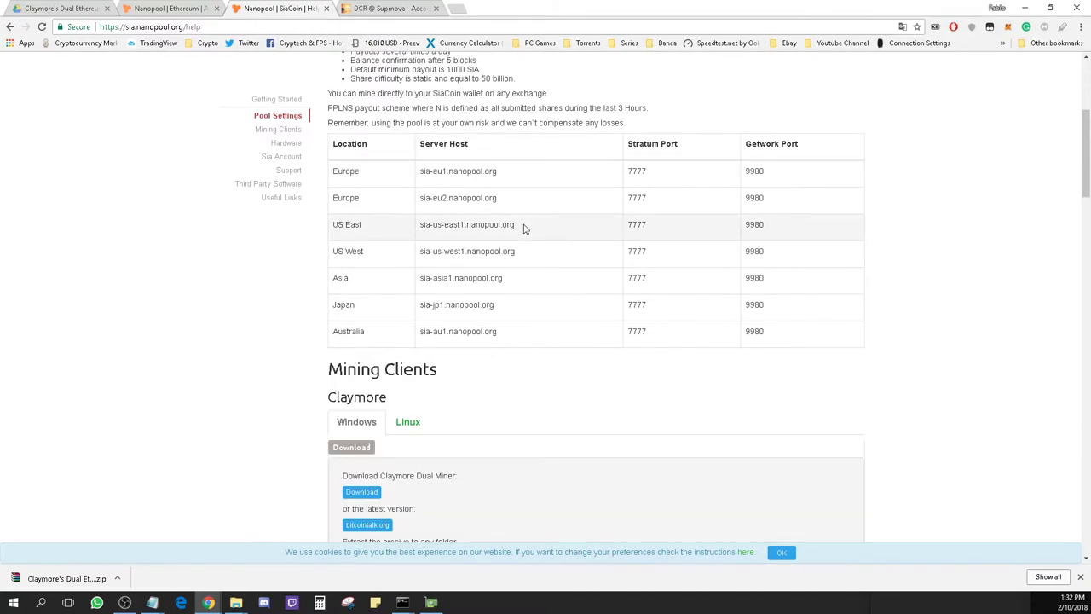
scroll(537, 269, down, 1)
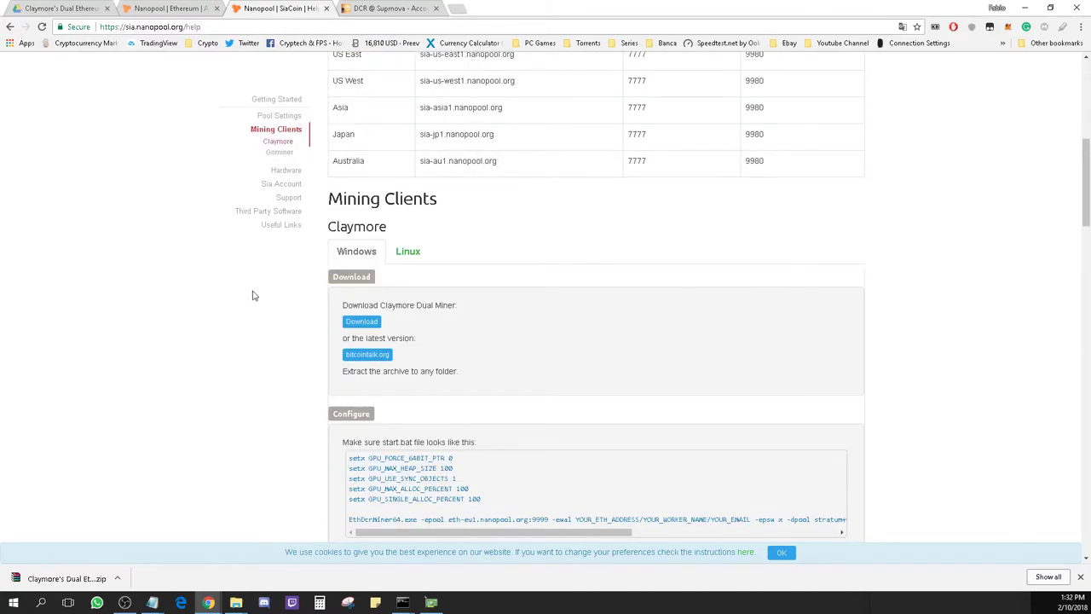
scroll(247, 298, down, 2)
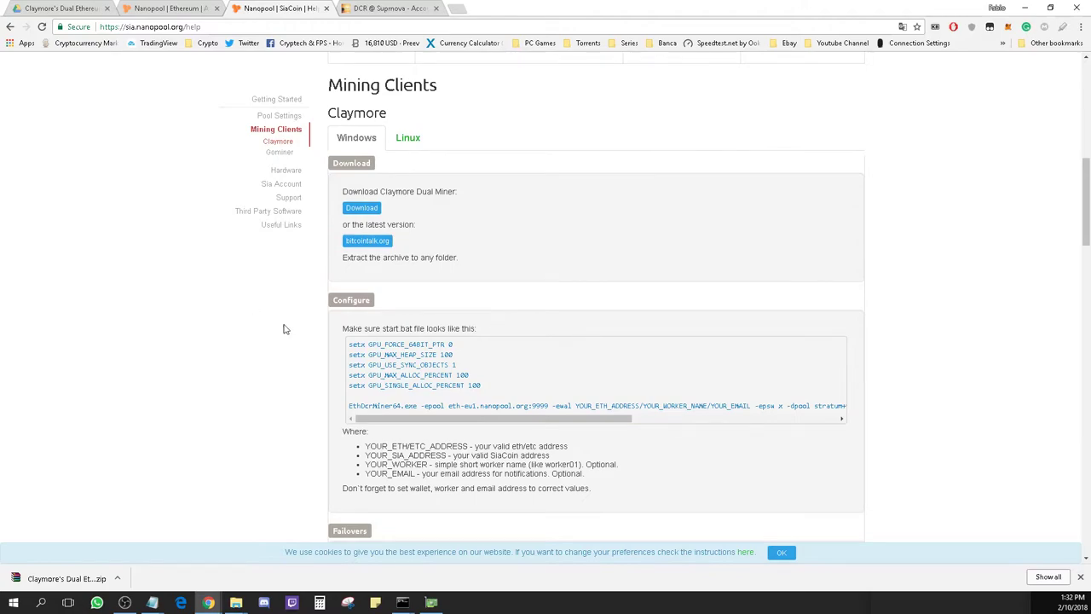
drag(478, 422, 625, 416)
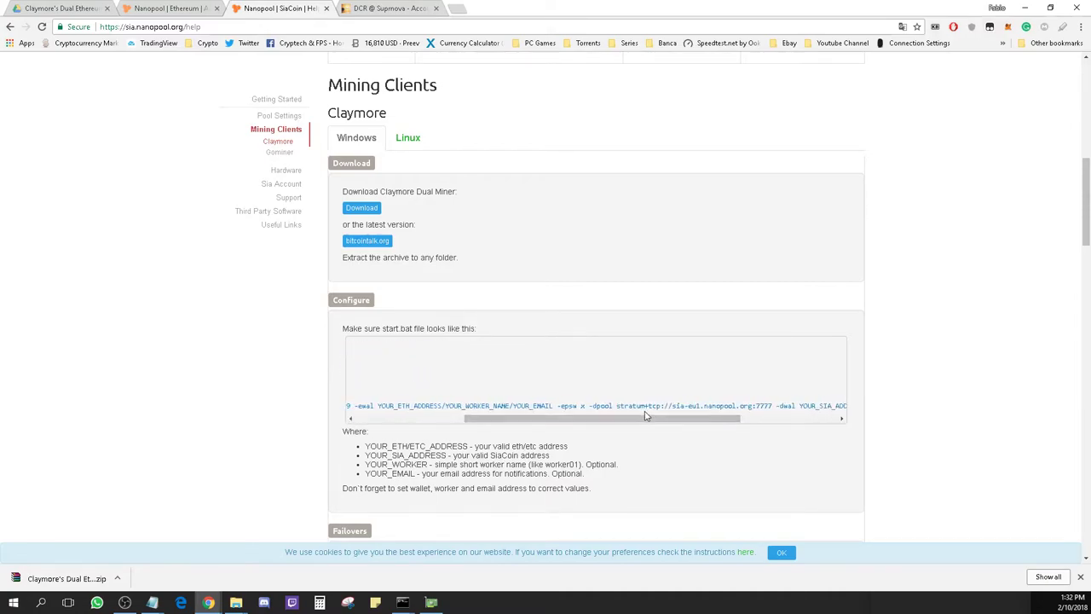
drag(659, 422, 680, 422)
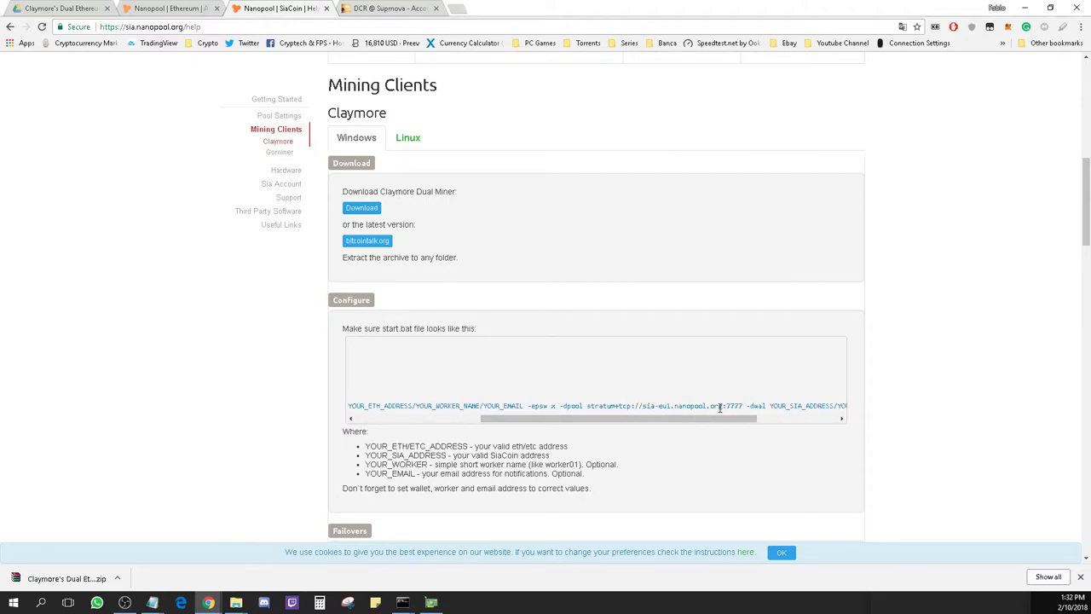
scroll(791, 333, up, 4)
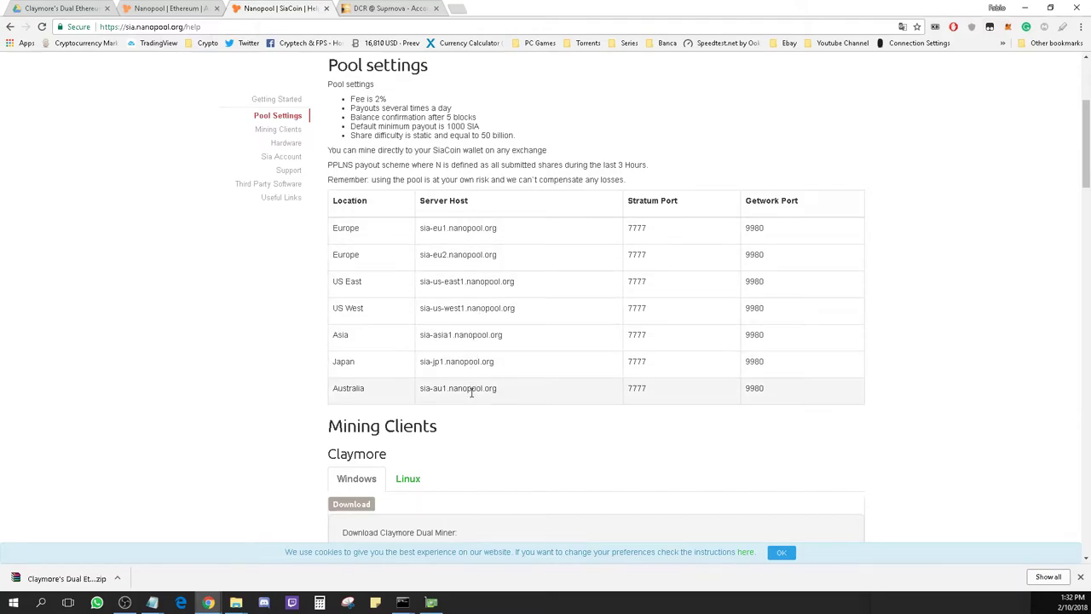
scroll(180, 324, up, 3)
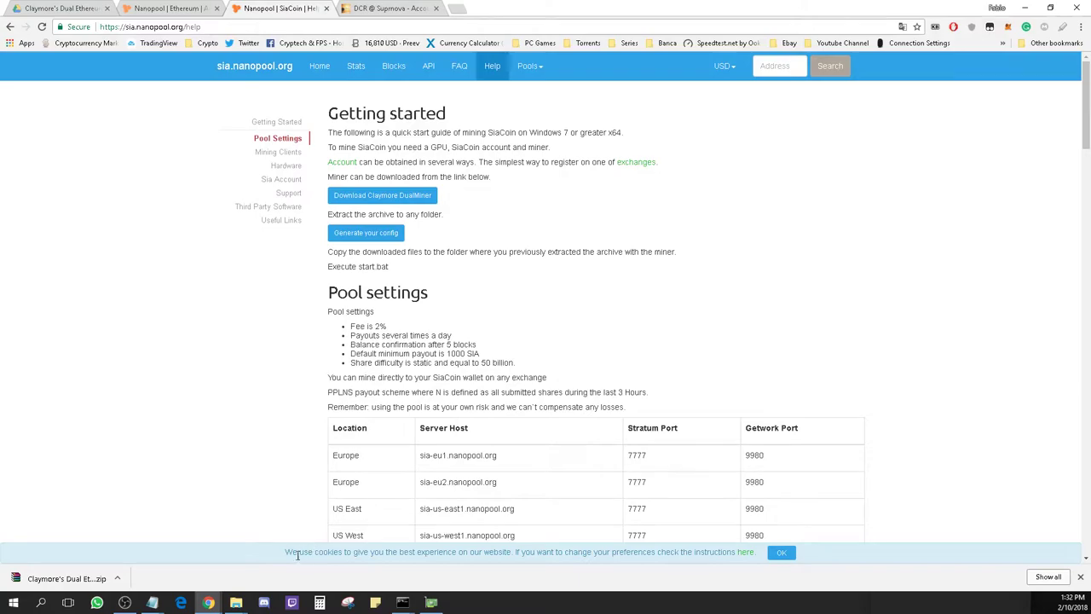
Bring up the running Only Eth+Dcrd.bat miner console and examine its Ethereum and Decred mining output
mouse_move(152, 602)
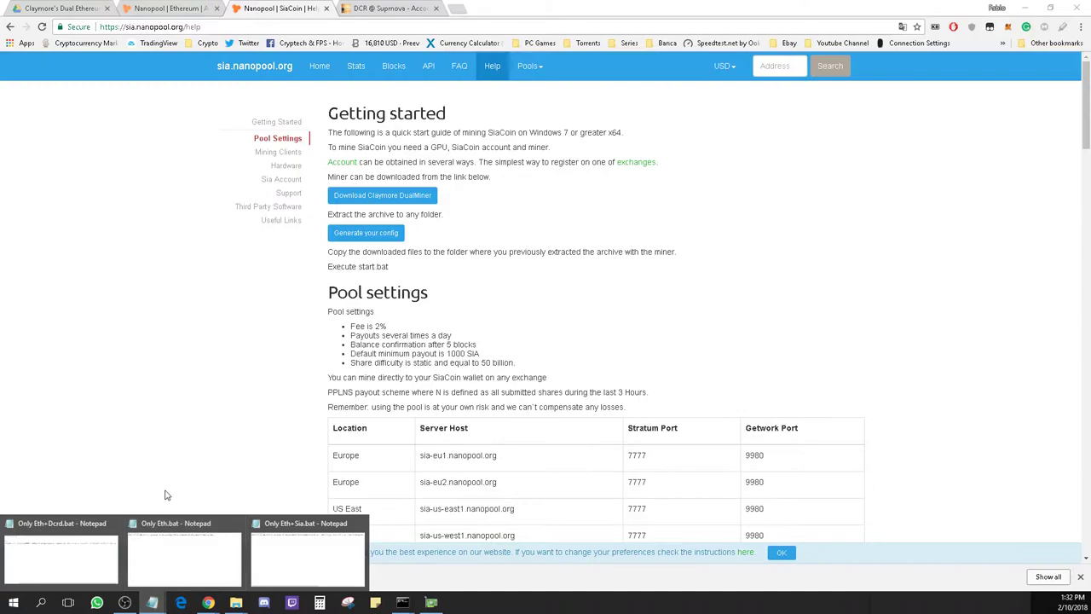
mouse_move(403, 602)
click(381, 575)
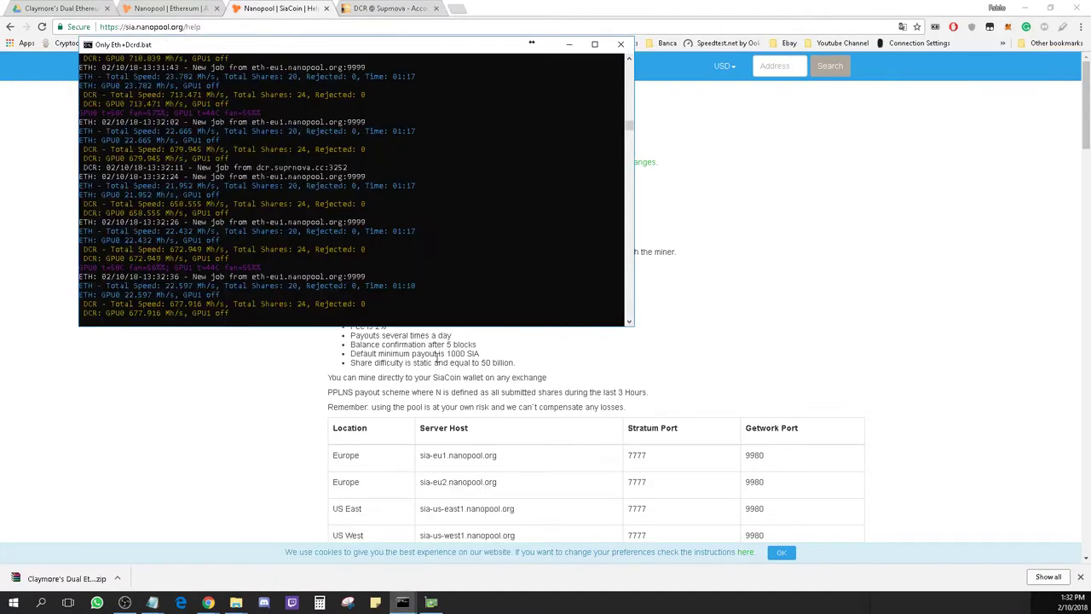
Return to the browser and close the Suprnova account page
click(798, 234)
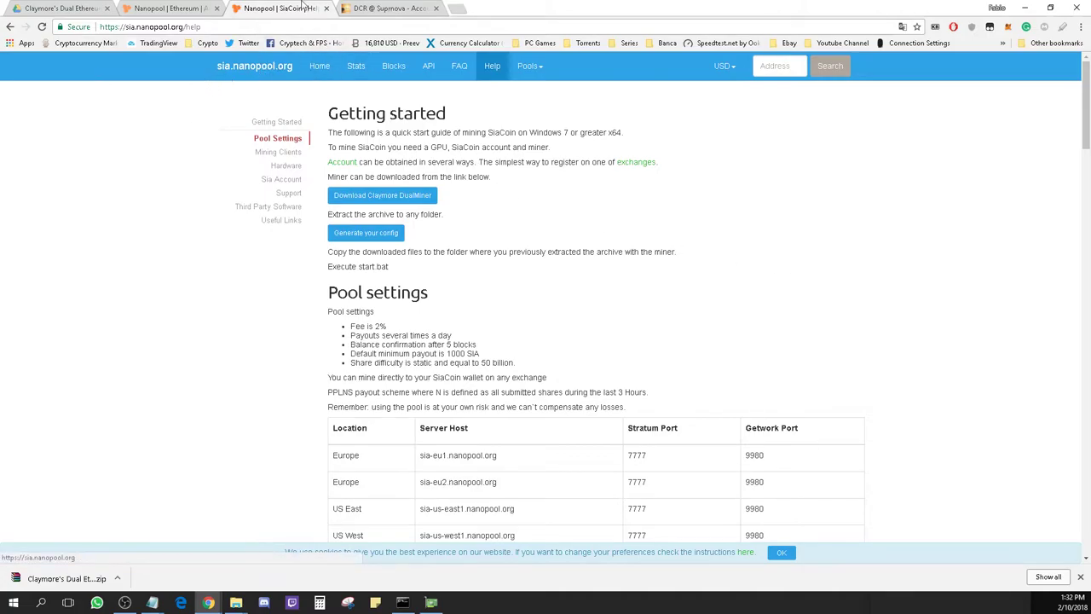
click(372, 10)
click(435, 7)
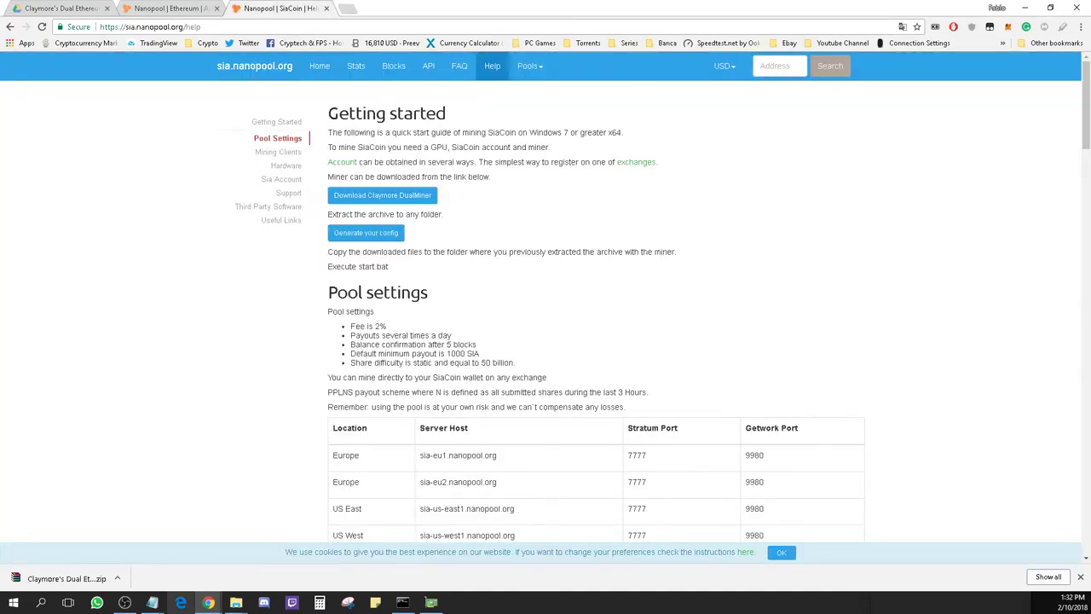
Bring up Only Eth+Dcrd.bat, examine its full mining command from start to end, and close the file
click(72, 559)
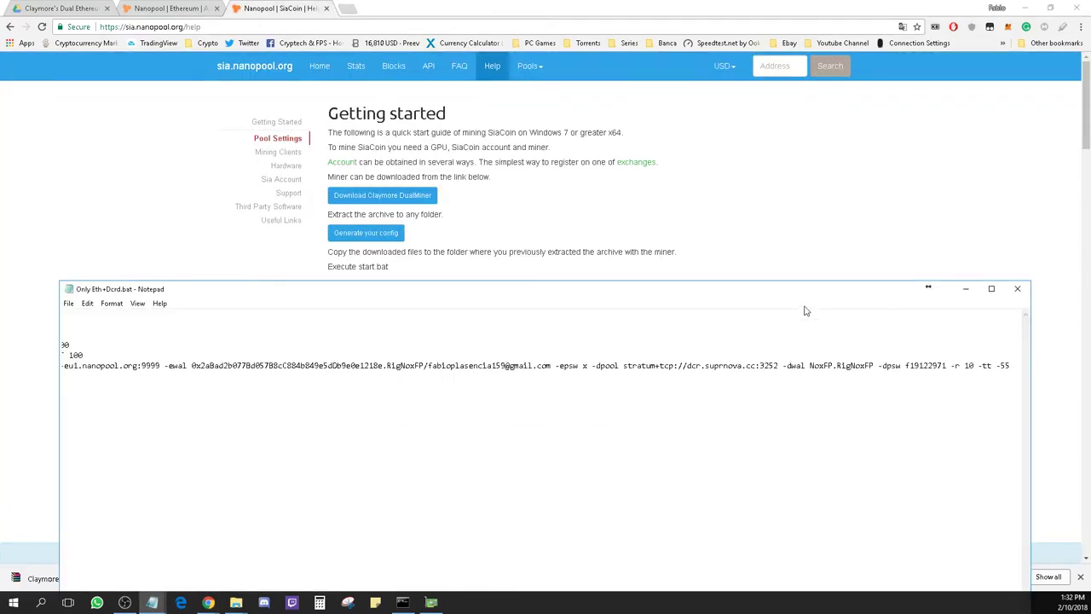
drag(929, 287, 901, 241)
scroll(861, 334, left, 5)
scroll(853, 341, right, 5)
scroll(801, 342, left, 5)
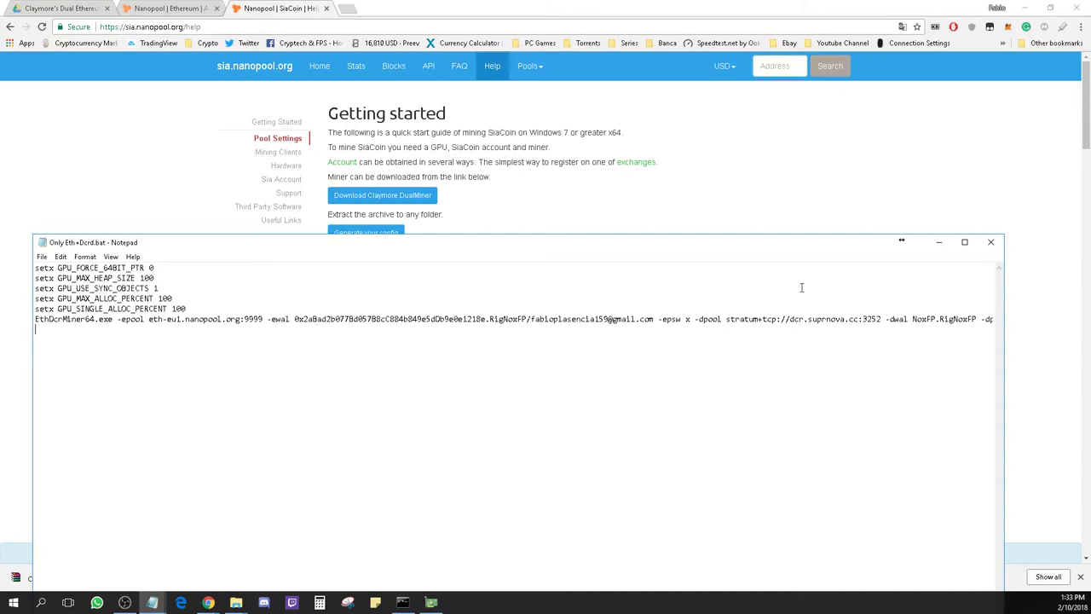
click(991, 243)
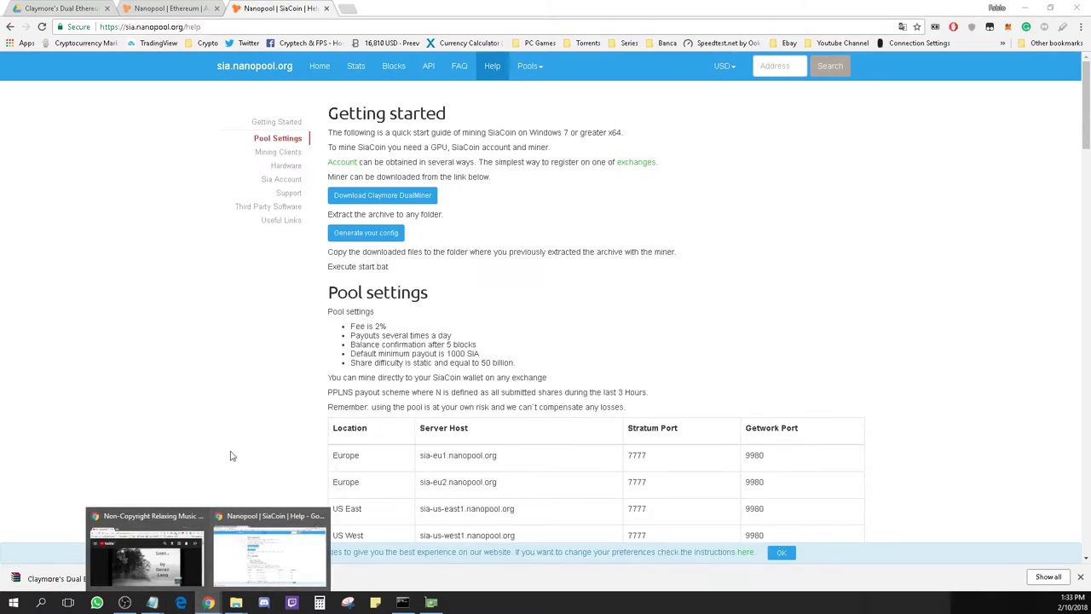
Bring up Only Eth+Sia.bat and examine the end of its command, from the -dpool and -dwal values to -dcoin sia
mouse_move(151, 601)
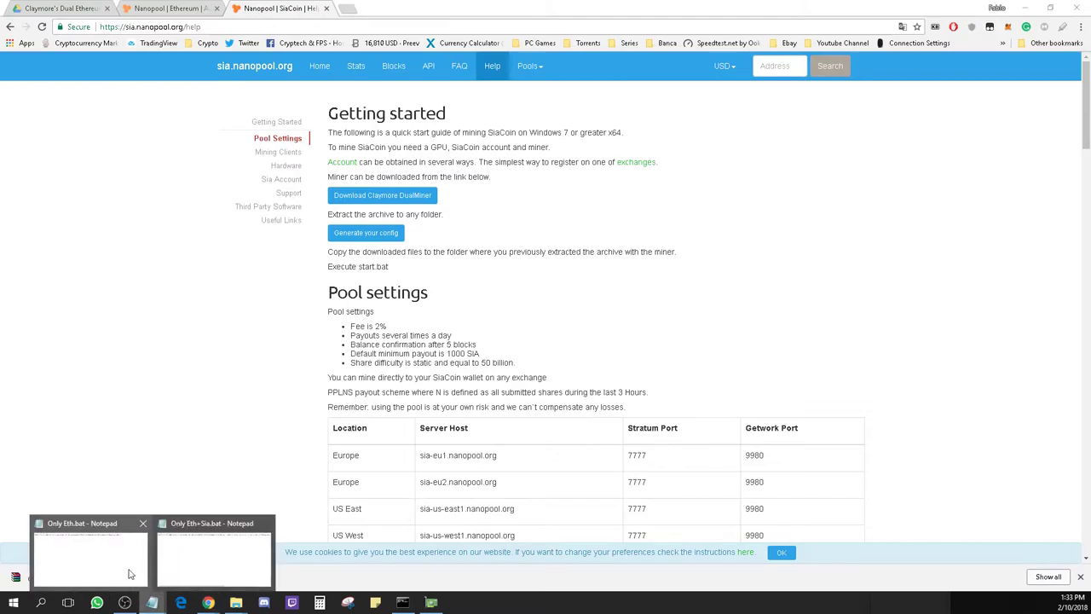
click(189, 567)
scroll(600, 318, right, 6)
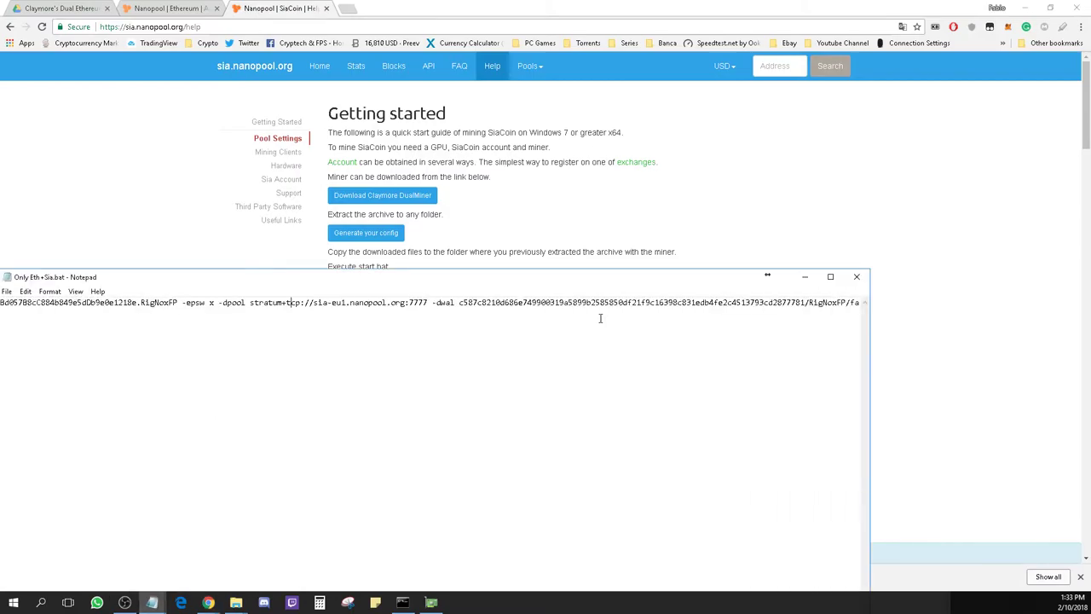
drag(458, 280, 592, 255)
scroll(583, 281, right, 5)
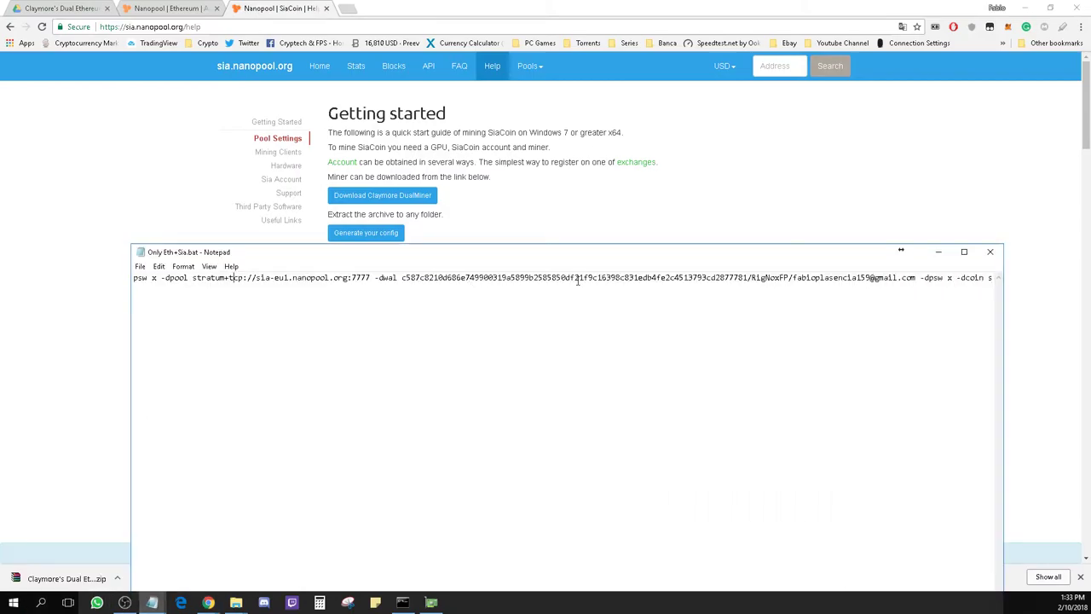
drag(851, 259, 779, 241)
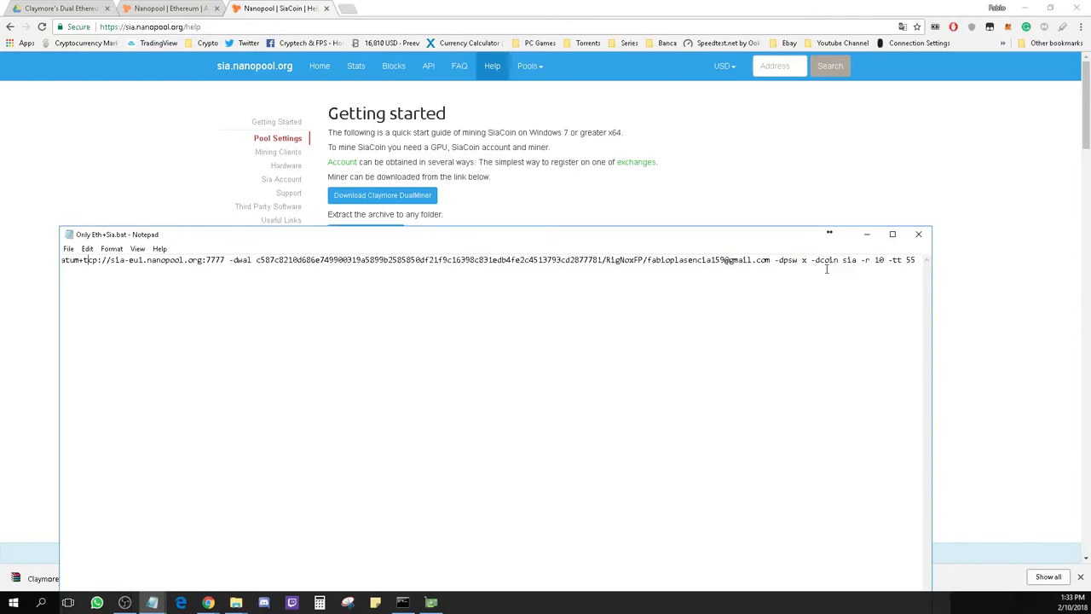
Examine the SiaCoin help page's failover lines and highlight -dcoin sia at the end of the sample start.bat command
click(825, 207)
scroll(699, 321, down, 7)
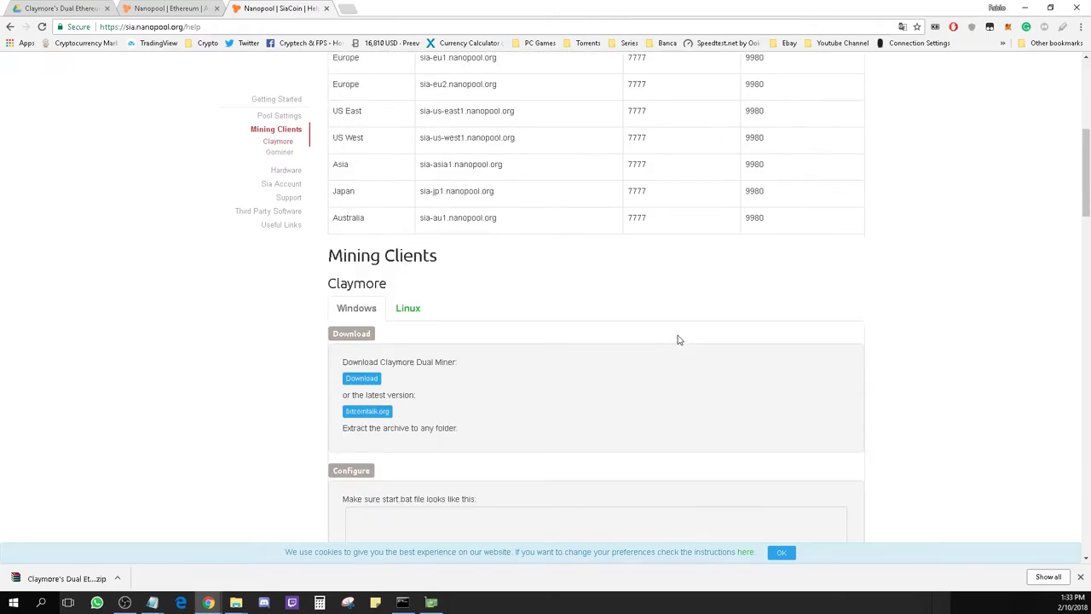
scroll(659, 320, down, 1)
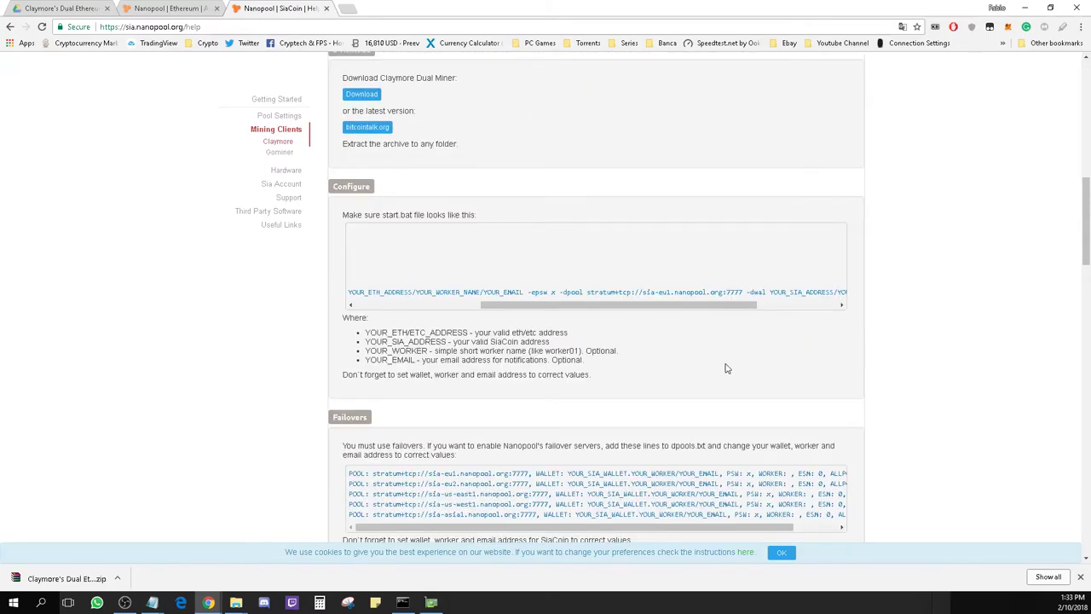
scroll(667, 394, down, 2)
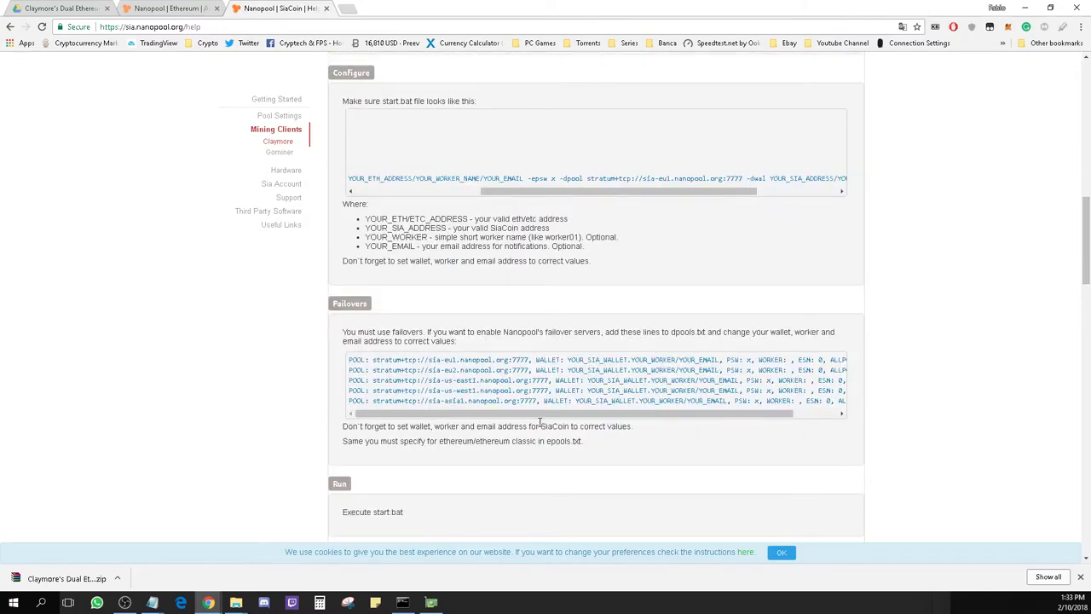
drag(551, 414, 595, 415)
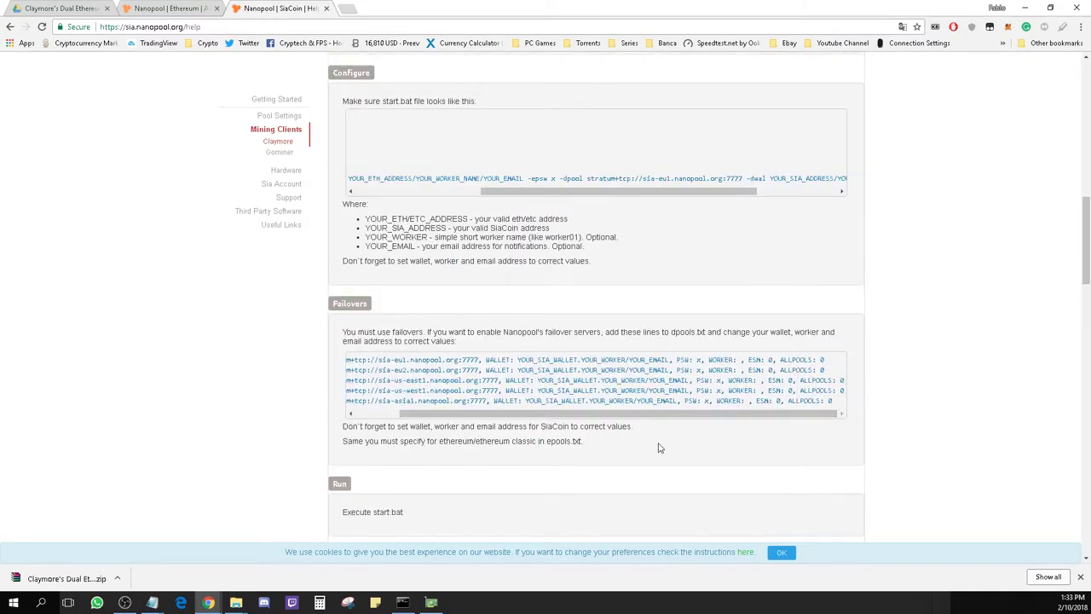
scroll(669, 268, up, 2)
drag(658, 305, 709, 312)
drag(723, 313, 845, 297)
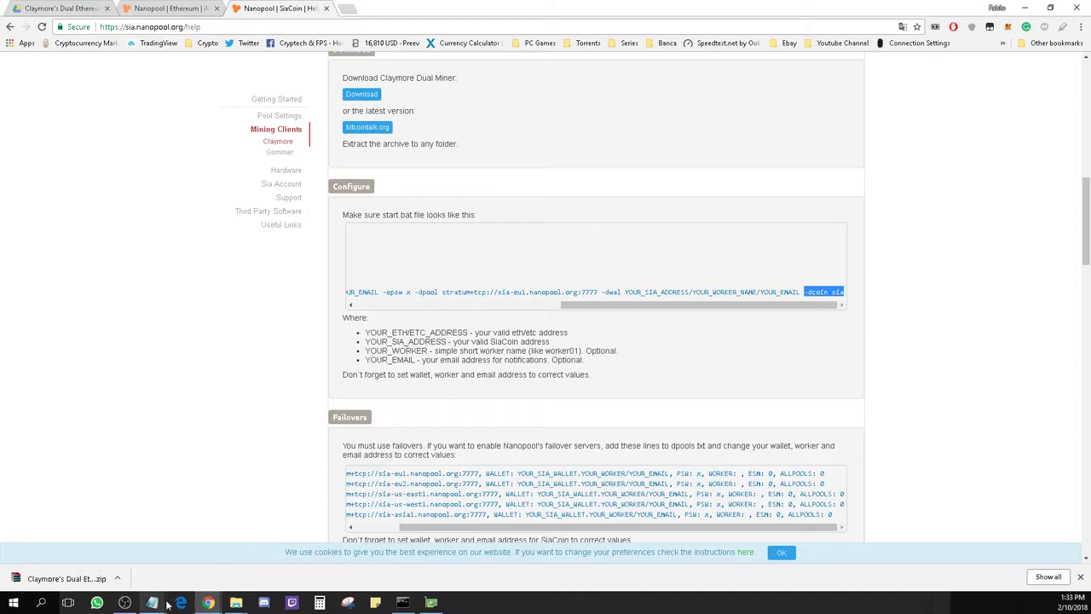
Place the Only Eth+Sia.bat window below the sample start.bat command to compare the -dpsw and -dcoin parameters
mouse_move(151, 602)
click(128, 571)
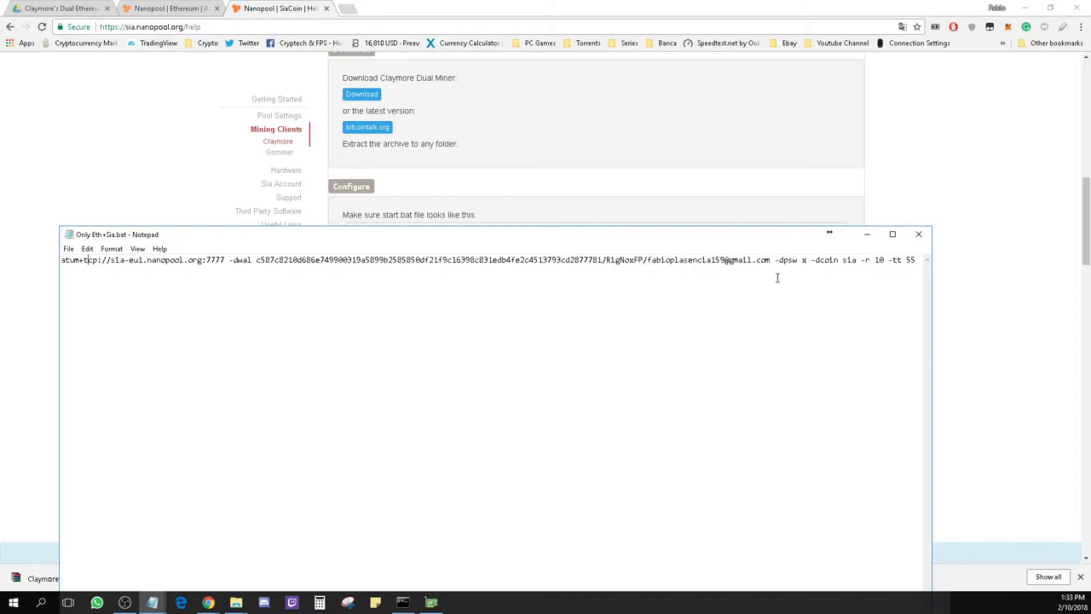
drag(794, 241, 816, 350)
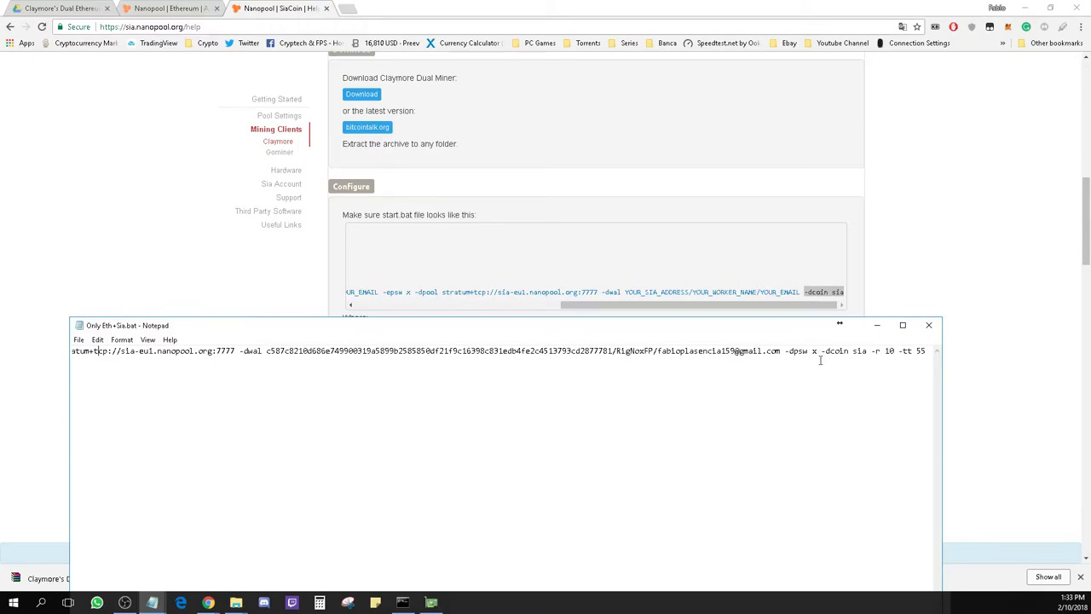
mouse_move(807, 342)
mouse_down()
mouse_move(780, 328)
mouse_move(812, 352)
mouse_up()
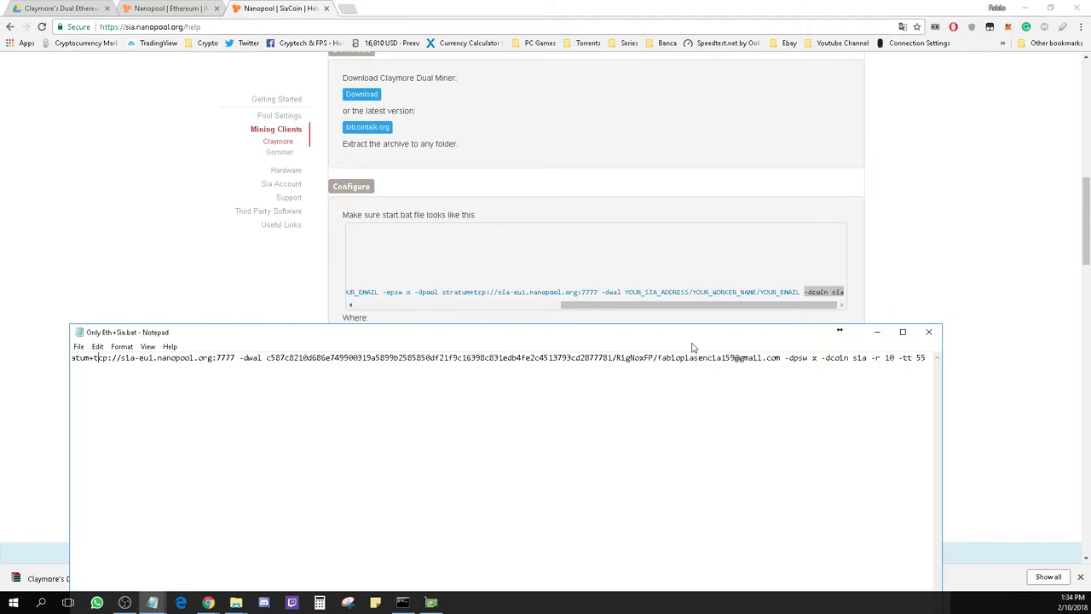
Bring up the Claymore v11.0 folder and look for a Readme file
mouse_move(236, 602)
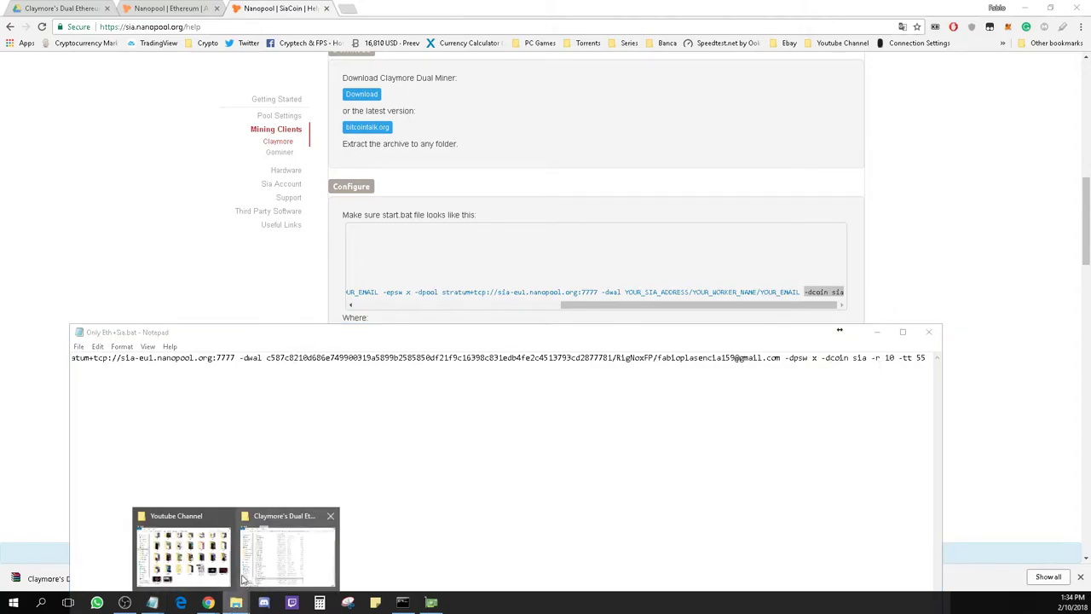
click(272, 559)
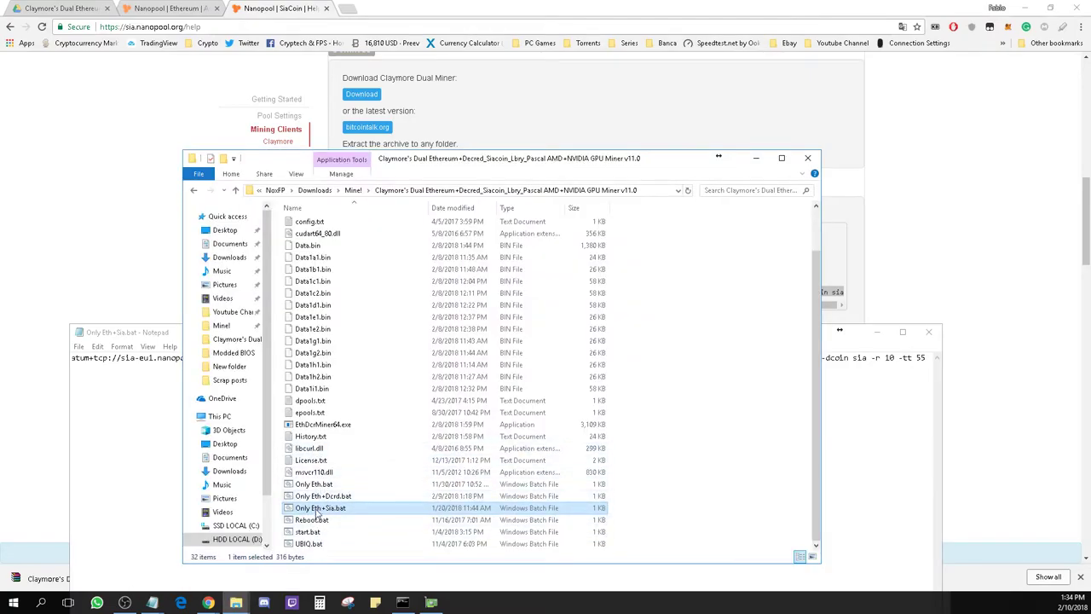
key(r)
key(r)
key(r)
key(r)
key(r)
key(r)
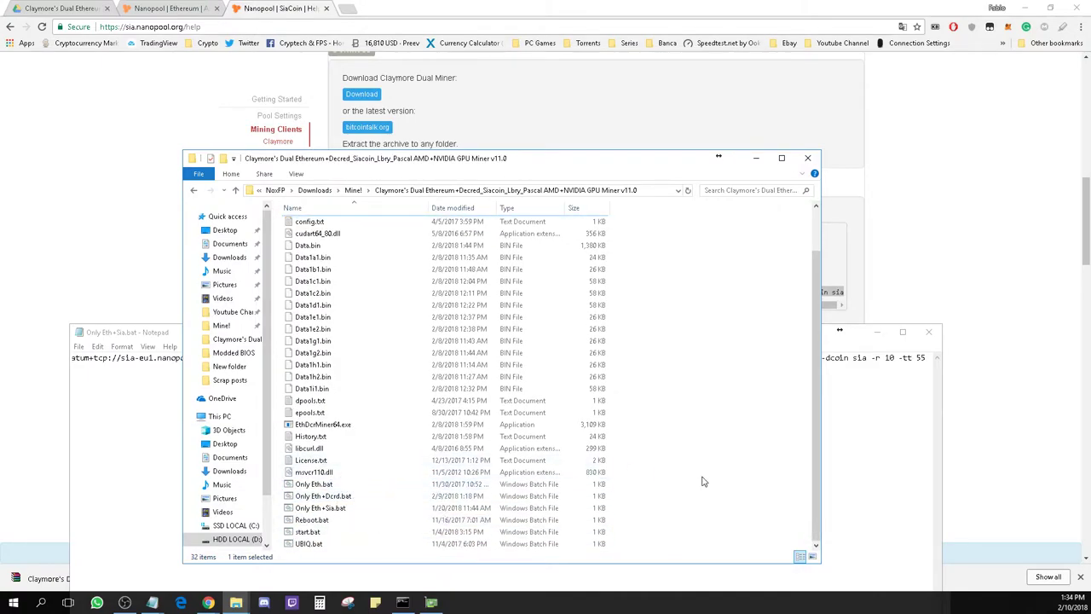
Open Readme!!!.txt from the Claymore v10.6 folder, skim its contents, and close it
key(BackSpace)
double_click(563, 284)
scroll(472, 401, down, 1)
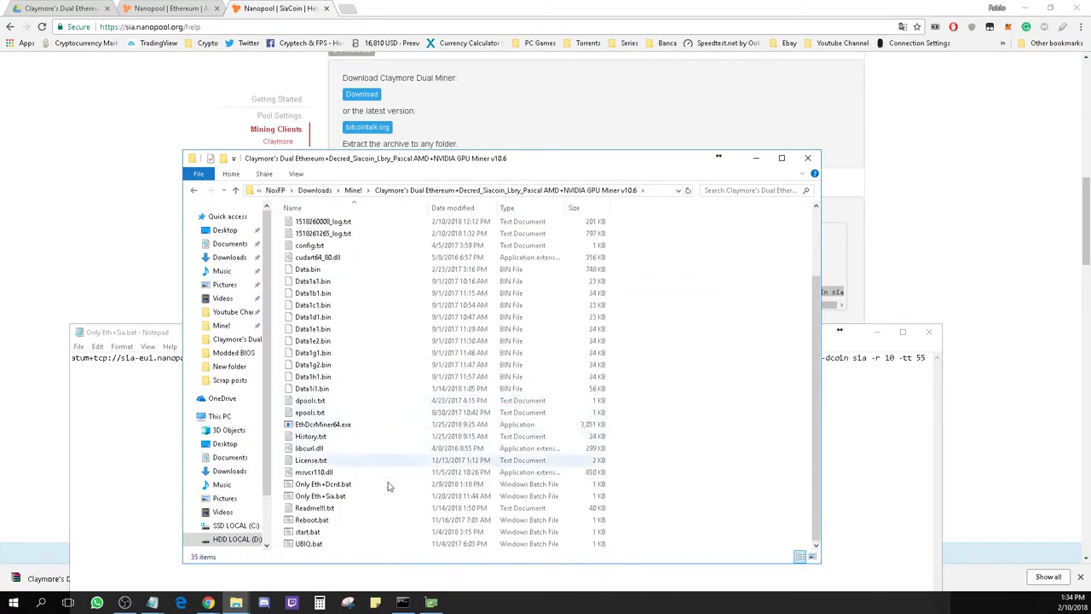
double_click(340, 509)
scroll(370, 438, down, 7)
scroll(370, 437, up, 7)
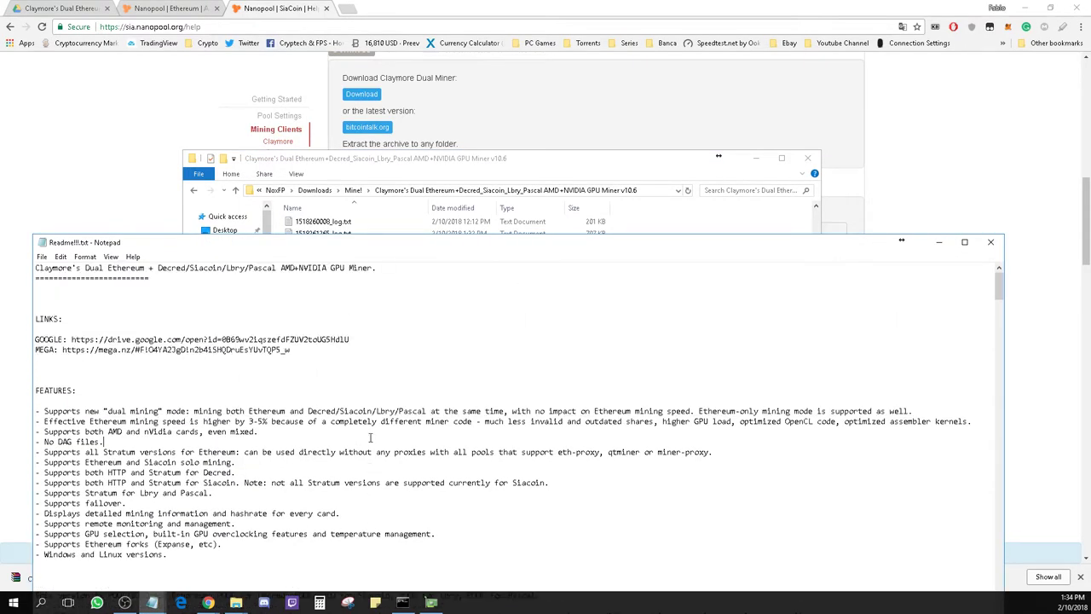
click(991, 242)
click(997, 182)
Minimize the browser and restore Readme.txt from the Recycle Bin
click(1025, 7)
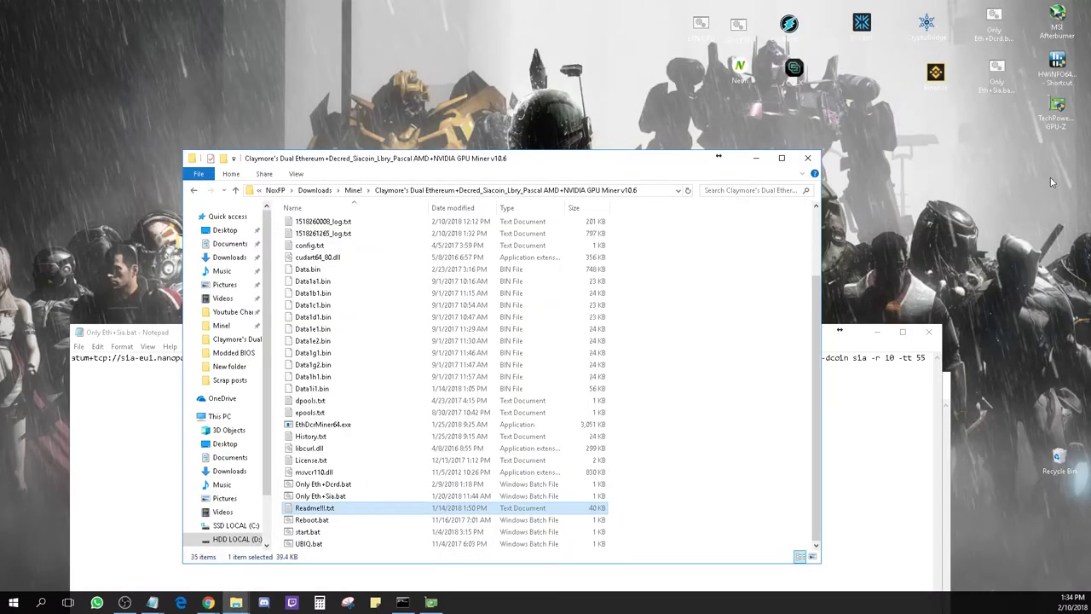
click(1058, 461)
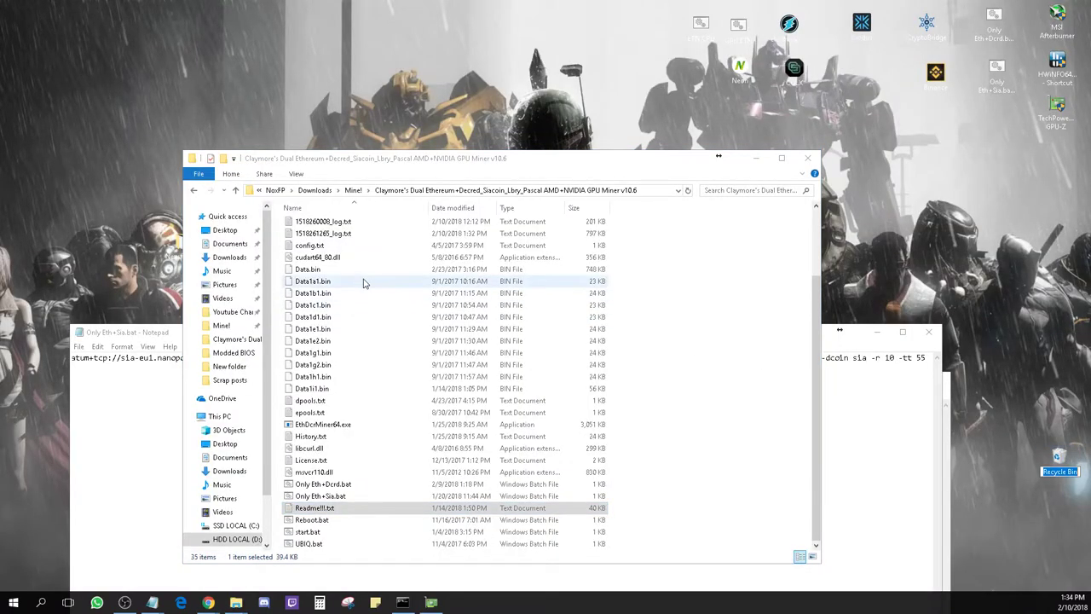
click(535, 307)
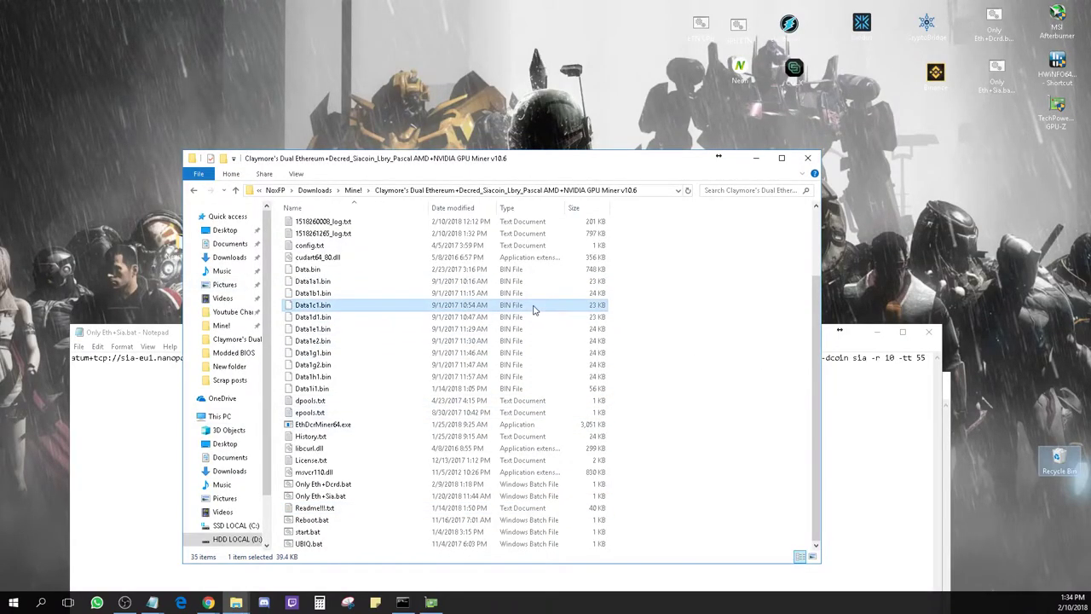
double_click(1057, 461)
click(512, 334)
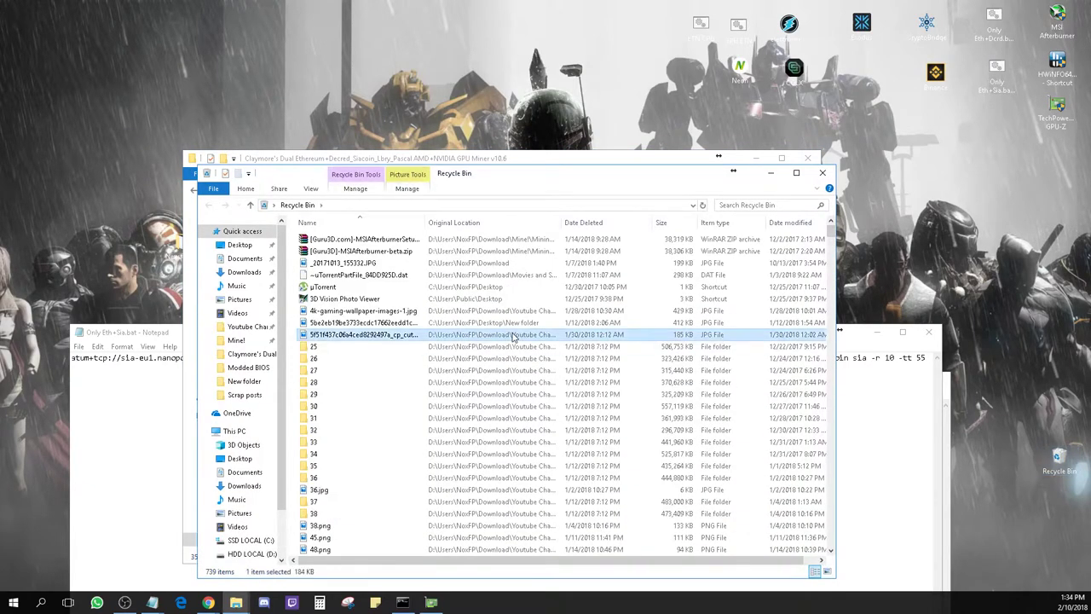
scroll(514, 338, down, 2)
right_click(367, 261)
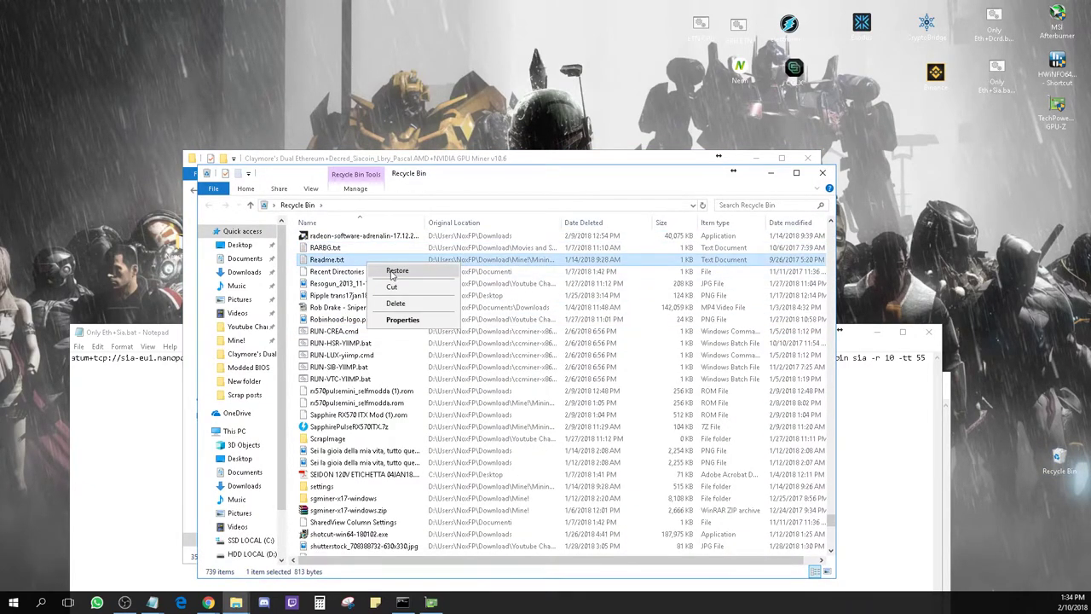
click(396, 271)
click(823, 172)
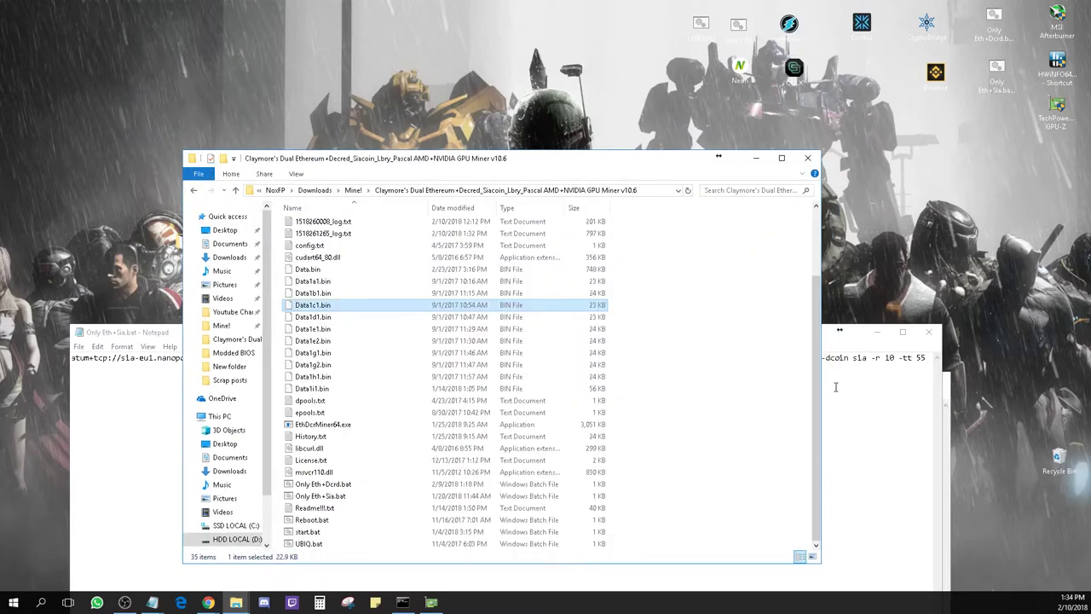
Return to the Claymore v11.0 folder and check its files for the restored Readme
scroll(687, 447, up, 5)
key(alt+Up)
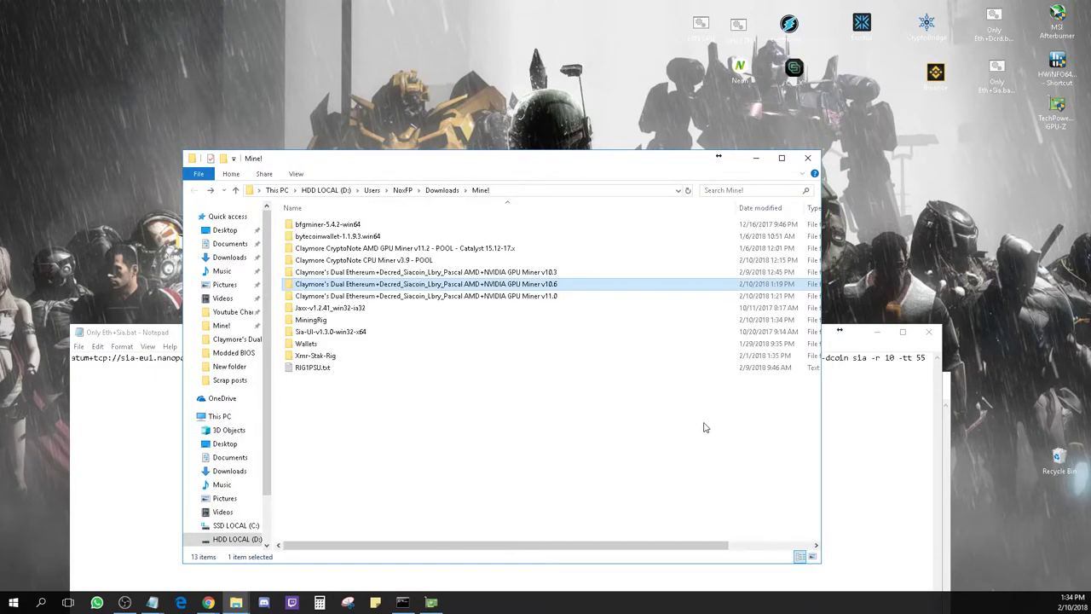
double_click(518, 304)
key(ctrl+v)
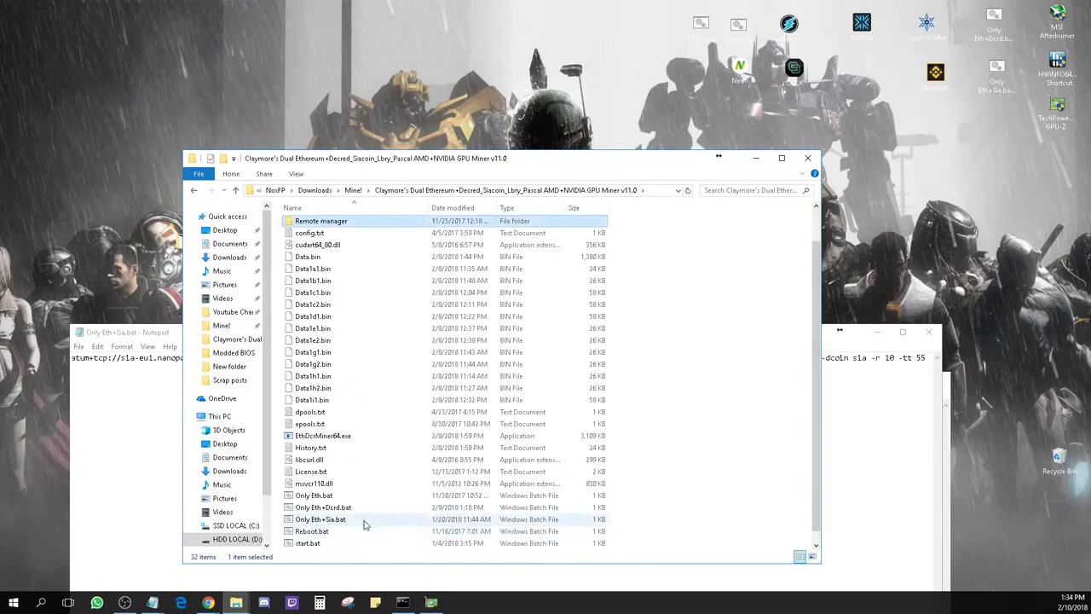
key(r)
scroll(669, 455, down, 1)
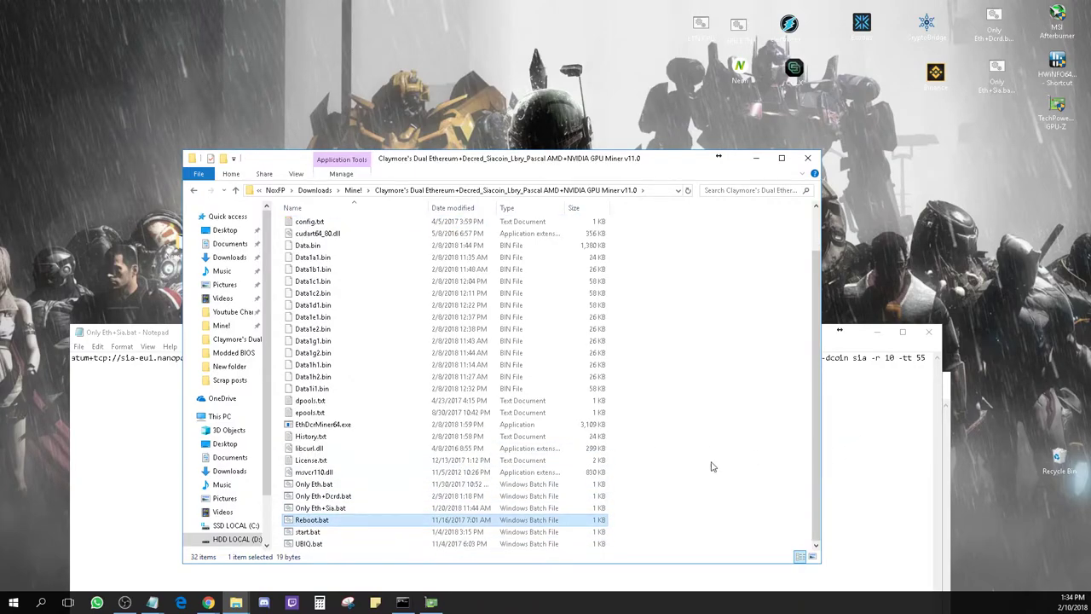
Search the Recycle Bin again for another Readme file among the items starting with R, and close it
double_click(1058, 460)
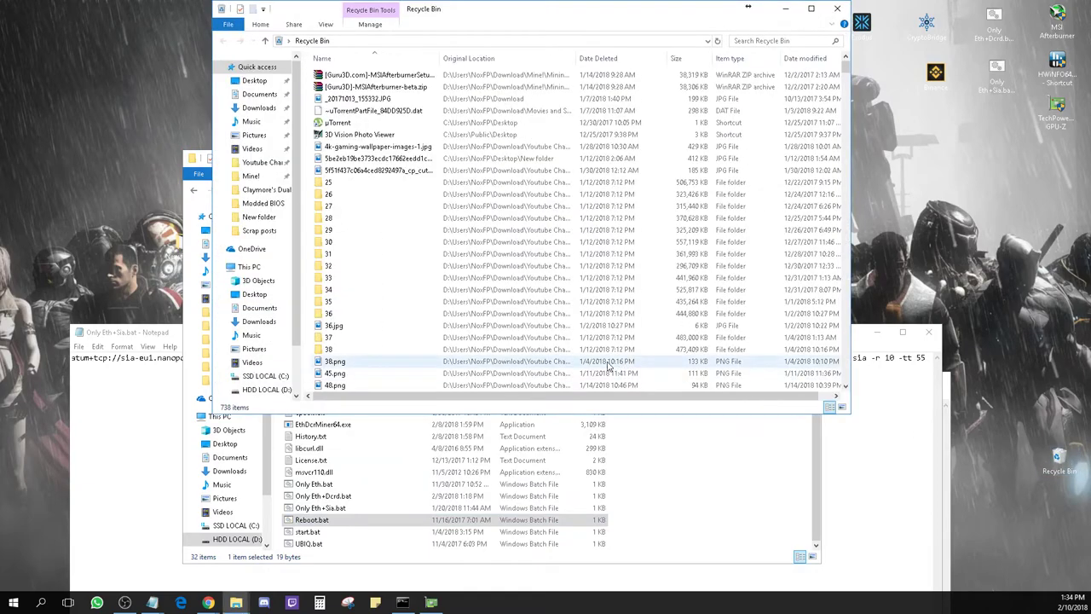
key(r)
key(Down)
key(Down)
key(Down)
key(Down)
key(Down)
key(Down)
key(Down)
key(Down)
key(Down)
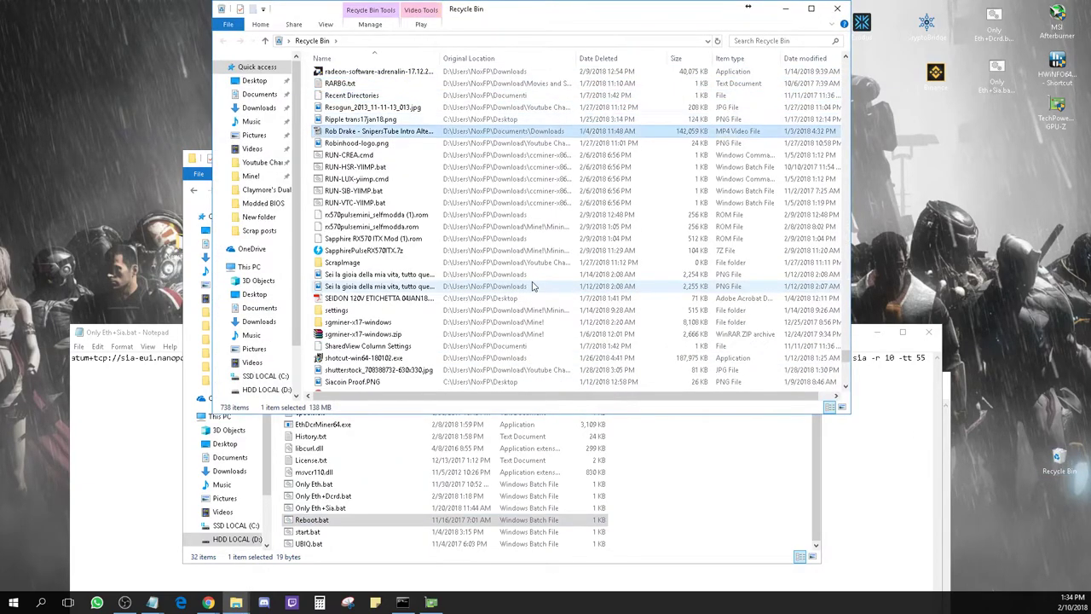
key(Down)
key(Down)
key(Home)
key(Down)
key(Down)
key(Down)
key(Down)
key(Down)
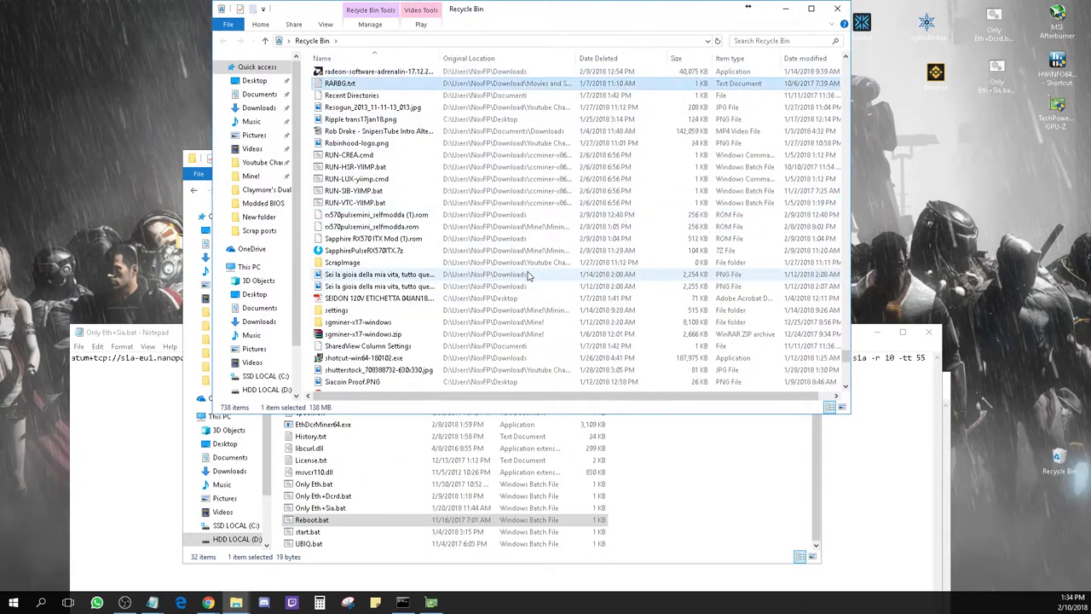
click(837, 8)
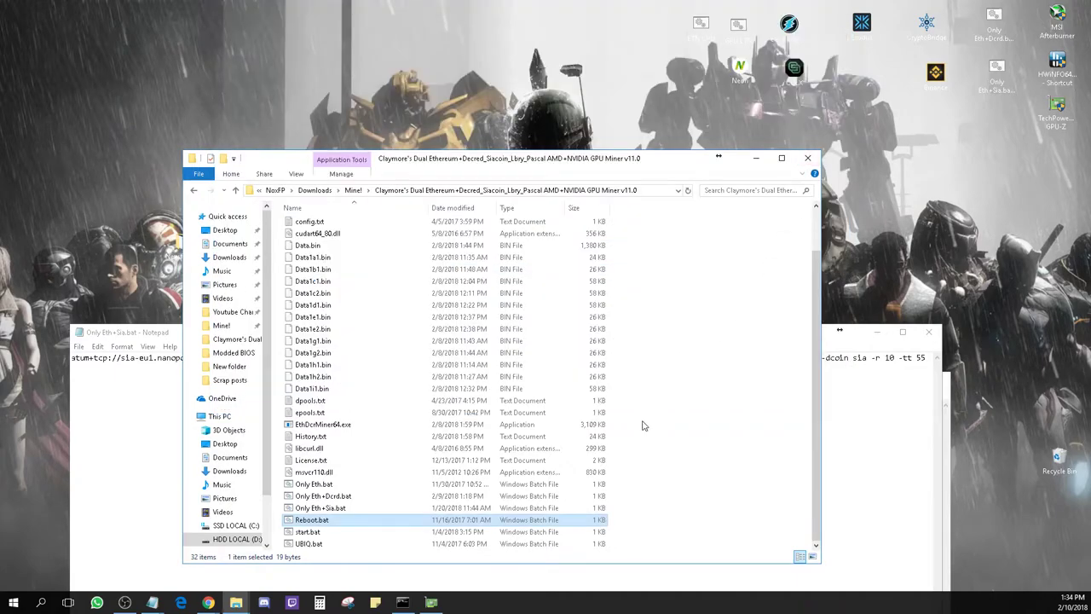
Open the Claymore v10.6 folder's Readme!!!.txt again for a brief look and close it
key(BackSpace)
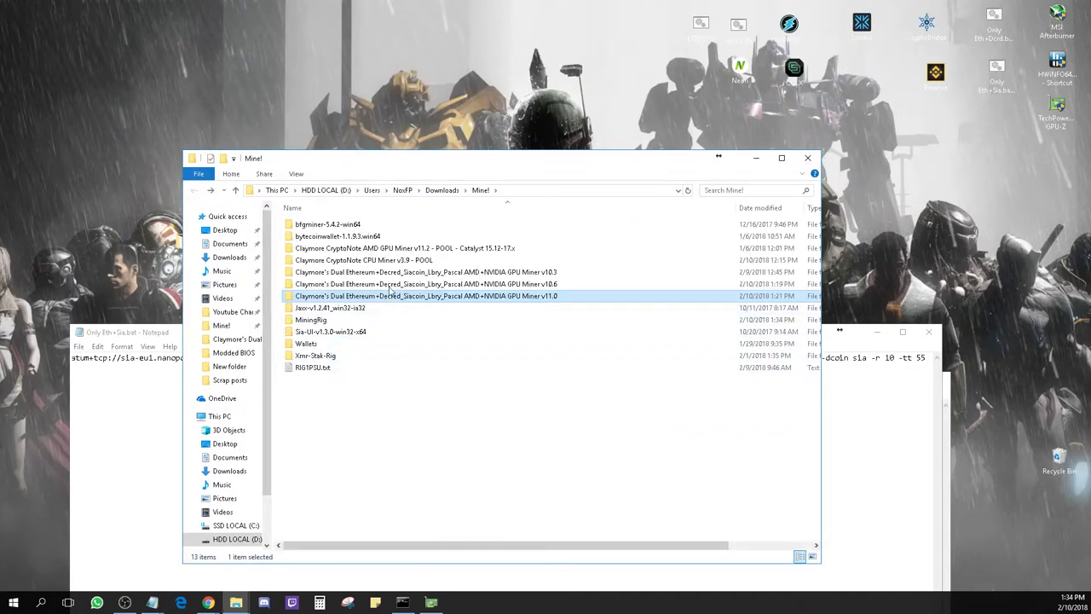
key(Up)
key(Return)
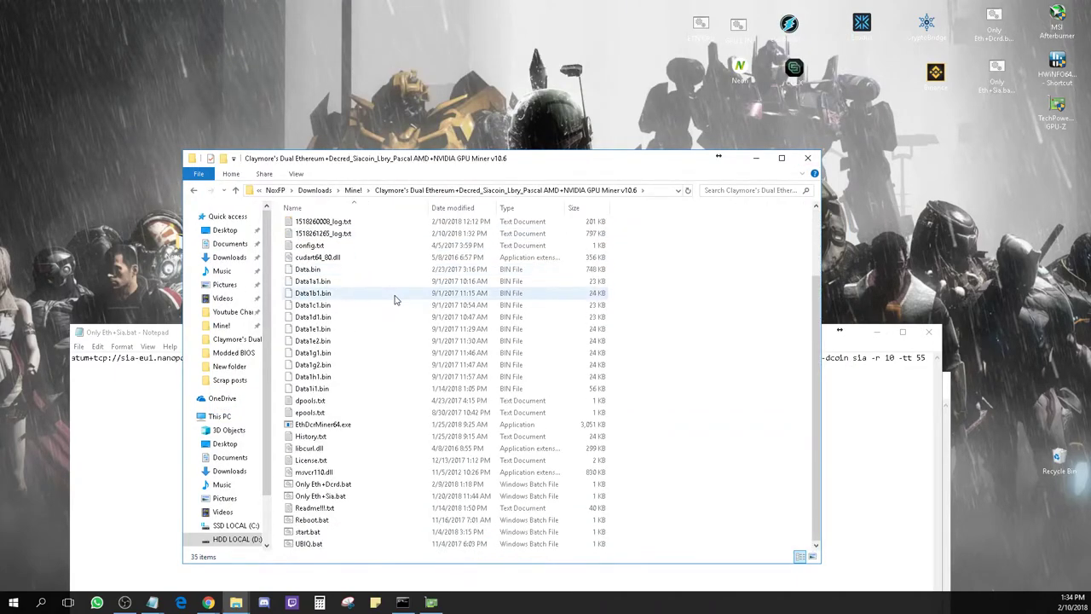
double_click(341, 507)
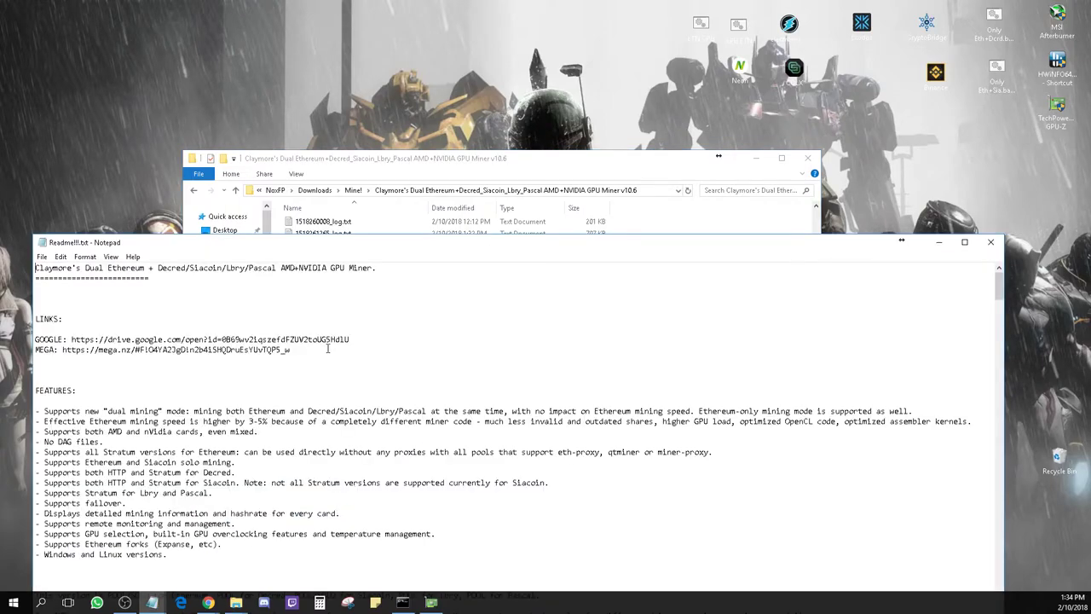
click(990, 243)
Search the Recycle Bin for the deleted Claymore v11.0 archive, widening the Name column to show full file names
double_click(1059, 465)
click(447, 329)
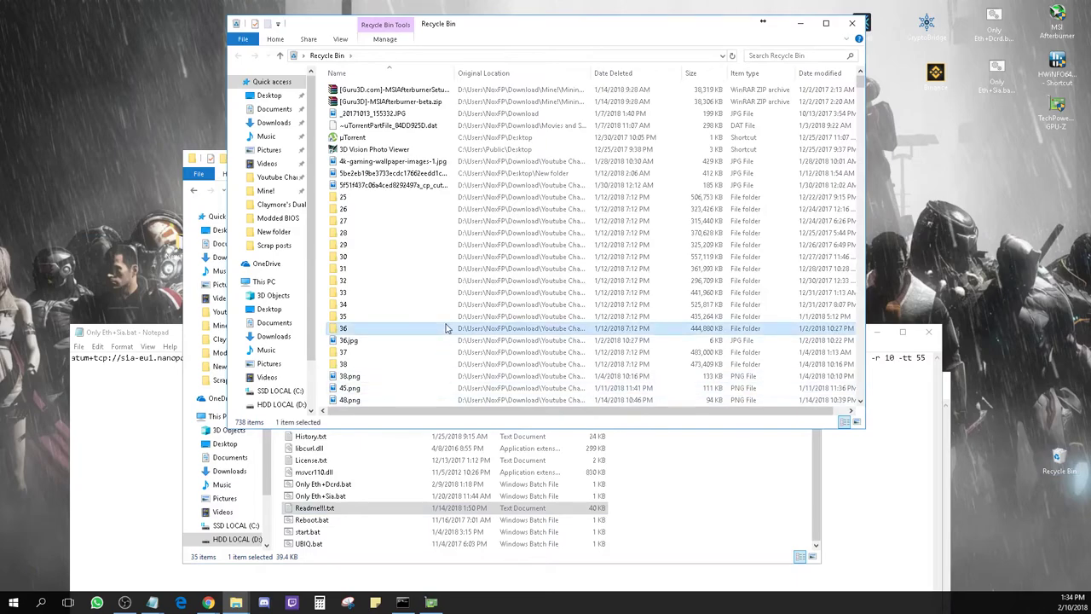
key(v)
click(445, 329)
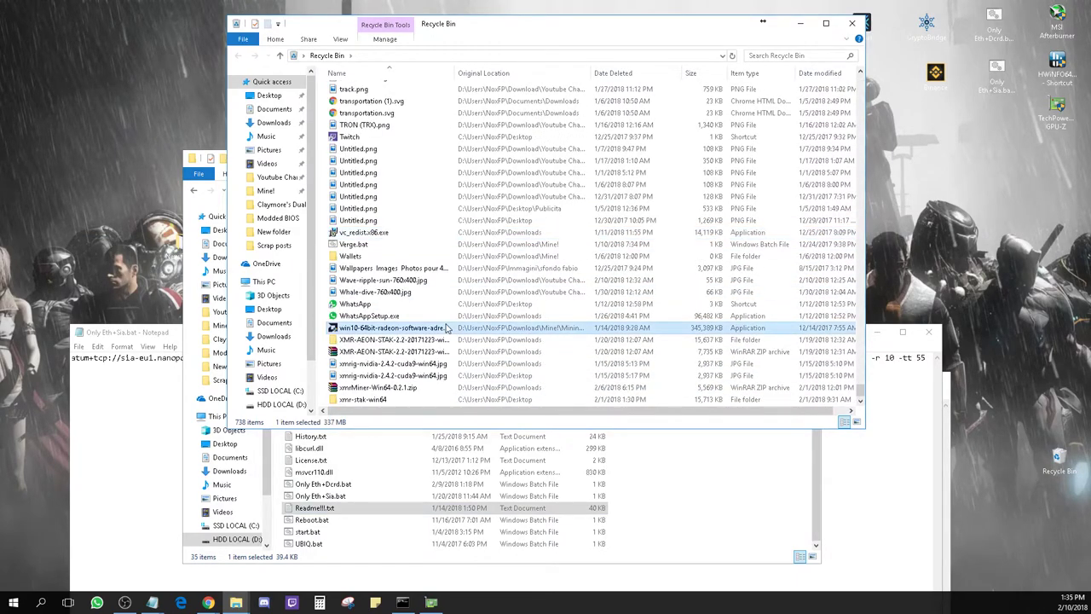
click(668, 472)
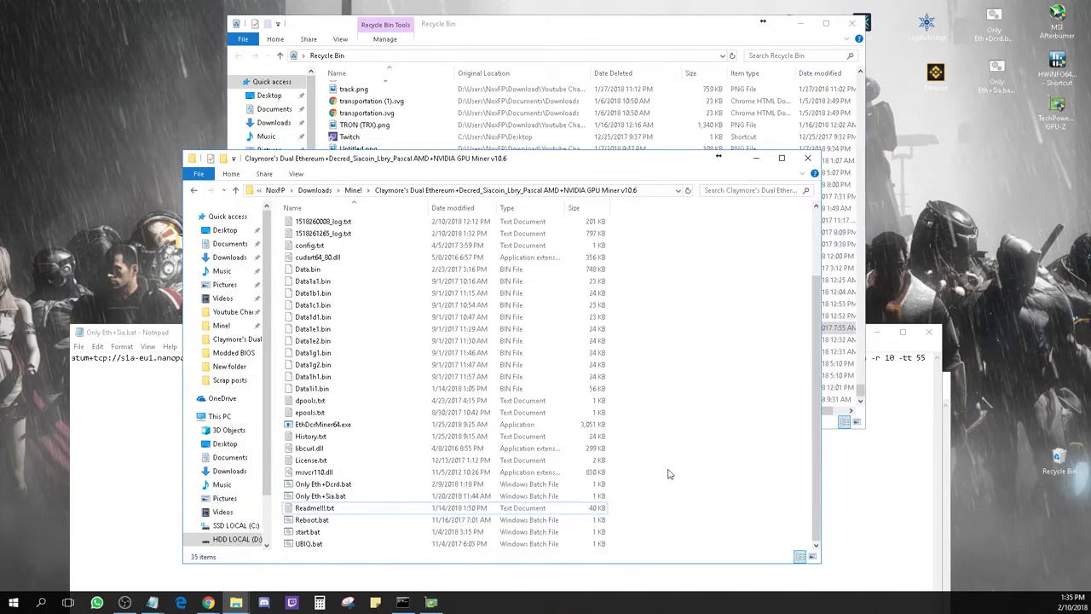
click(563, 101)
key(c)
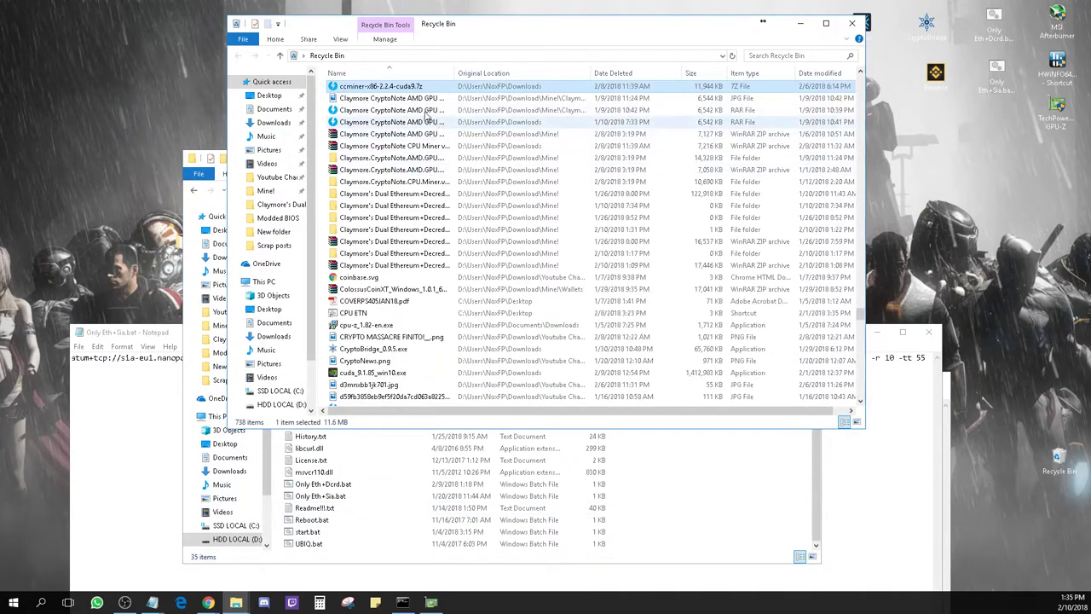
drag(456, 73, 703, 74)
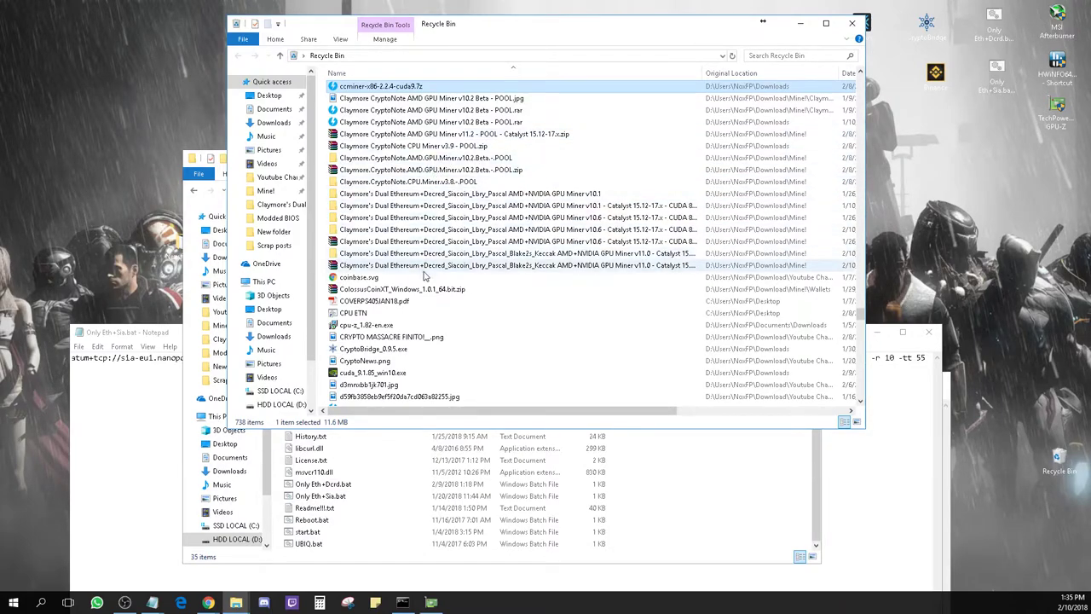
Restore the Claymore Blake2s_Keccak v11.0 zip archive from the Recycle Bin and close the bin
right_click(431, 268)
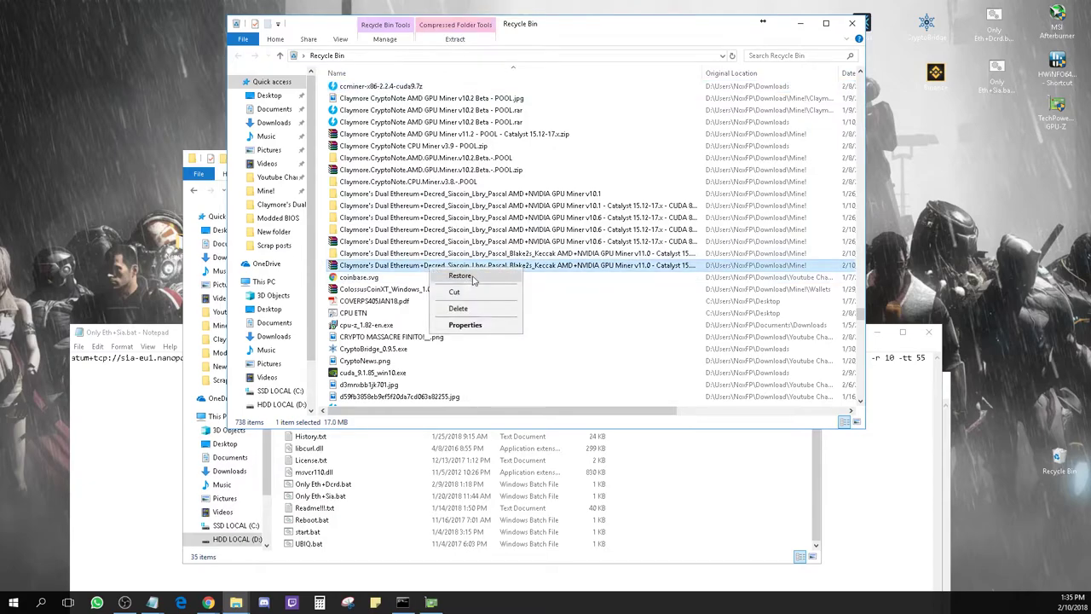
click(456, 312)
click(848, 26)
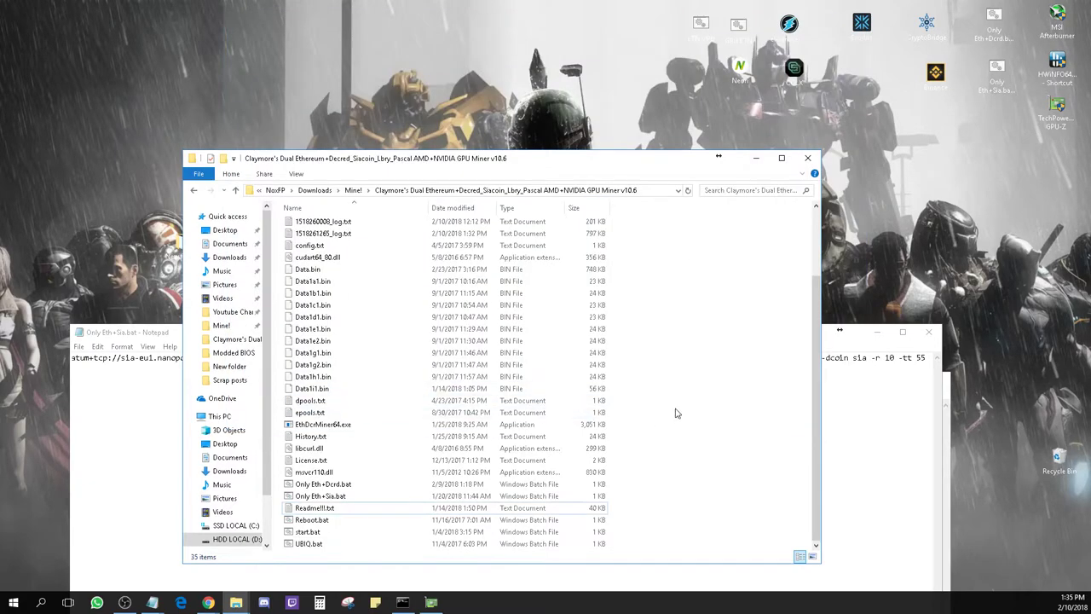
Extract the restored Claymore v11.0 archive directly into the Mine! folder and delete the archive
key(alt+Up)
right_click(328, 368)
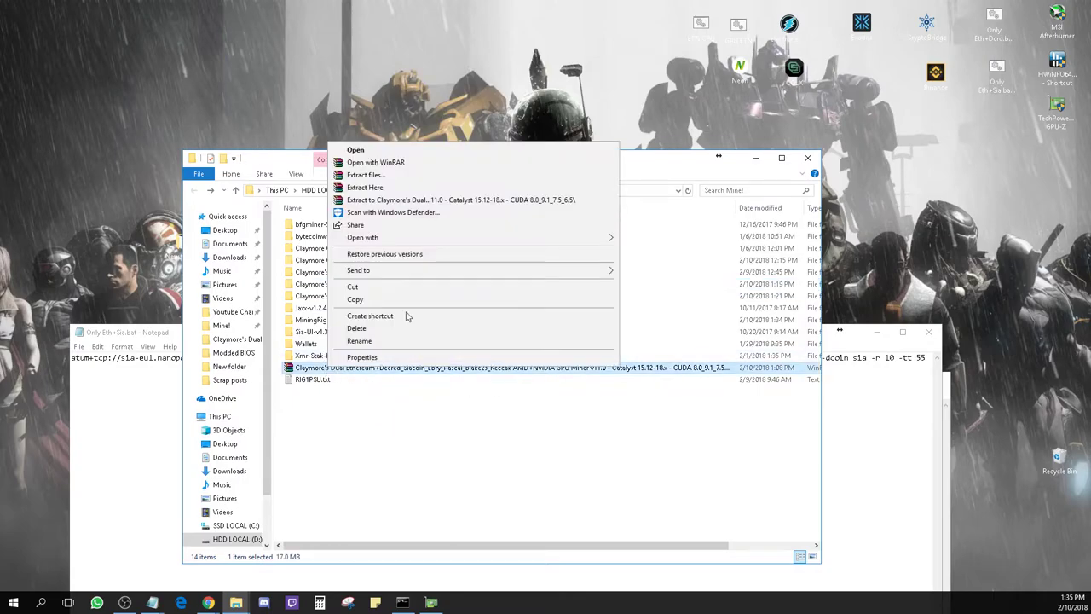
click(400, 157)
key(Tab)
key(Return)
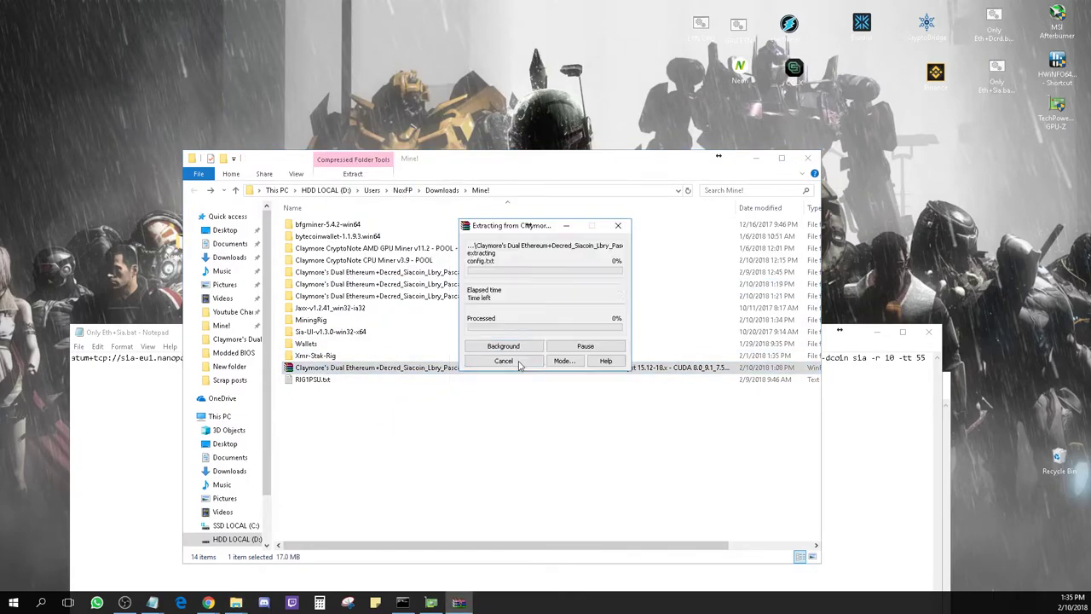
key(Delete)
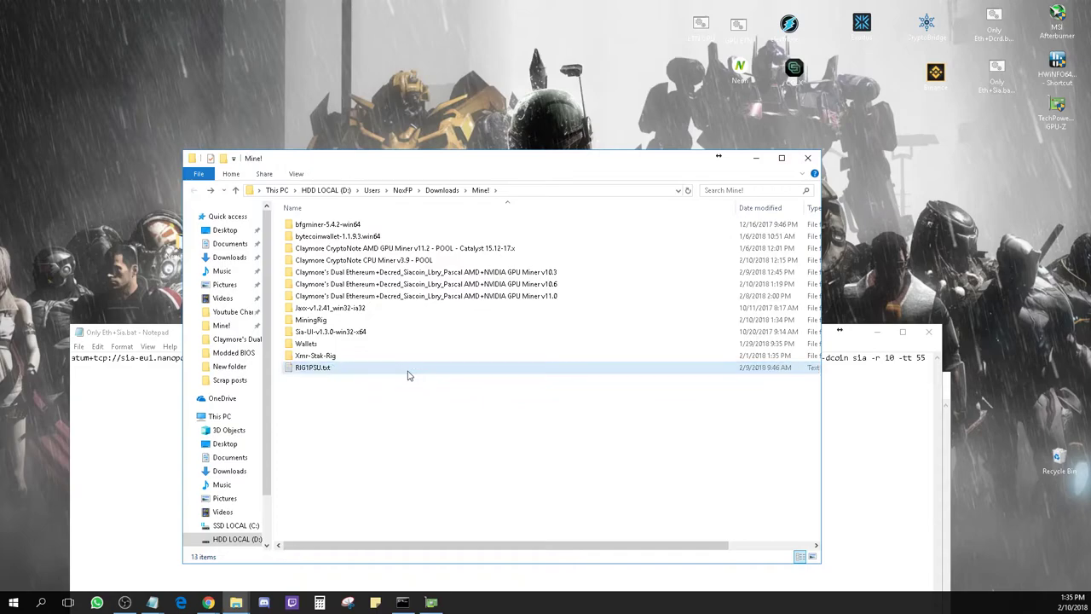
Check the files in the Claymore v11.0 folder and return to the Mine! folder
double_click(397, 296)
scroll(396, 297, down, 2)
scroll(395, 298, up, 2)
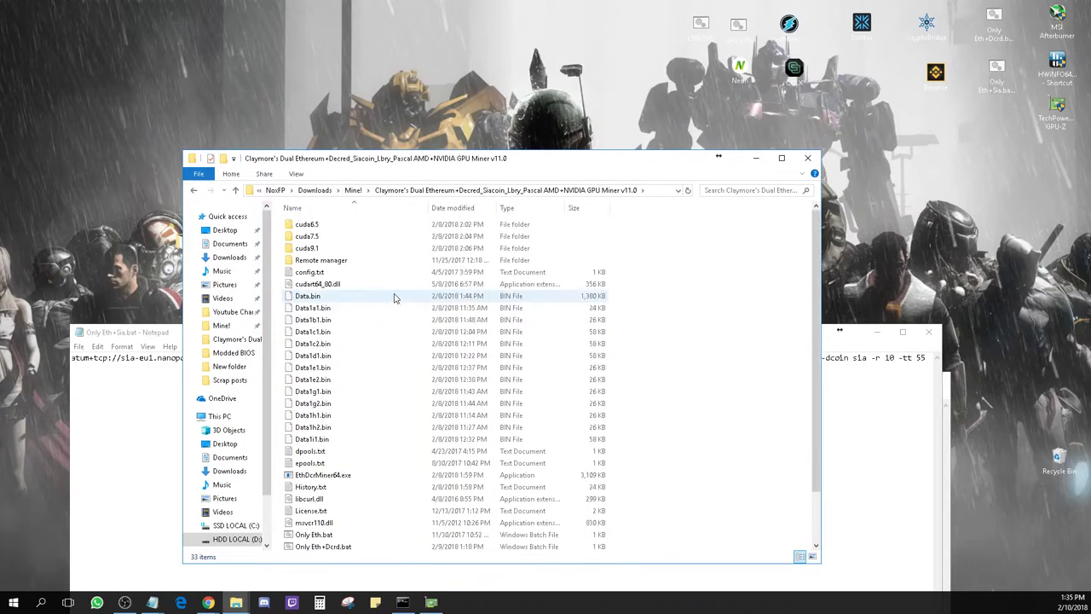
key(alt+Left)
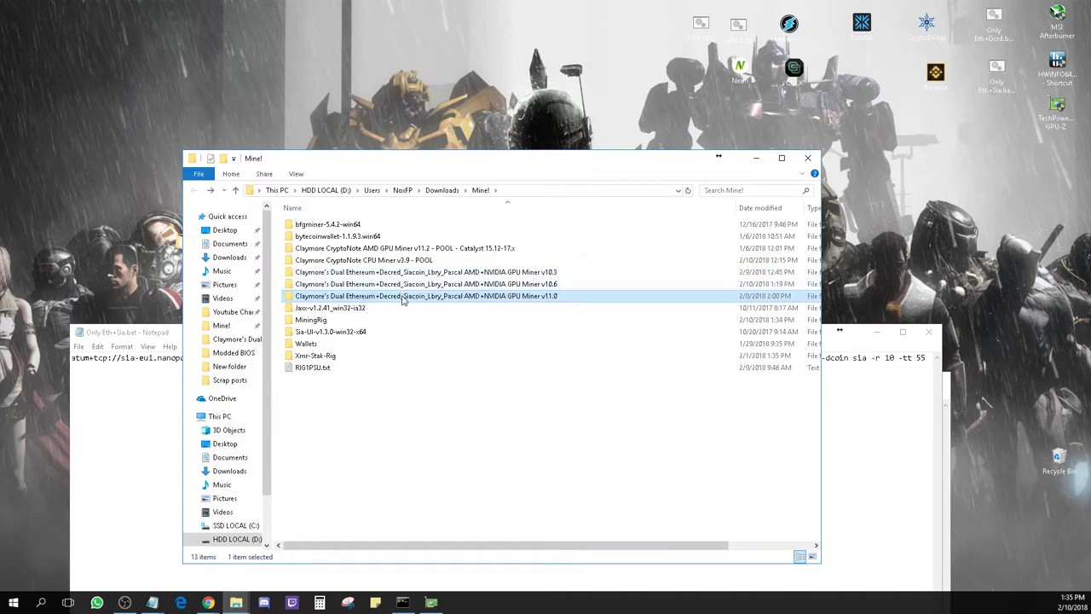
Undo the archive's deletion and extract the Claymore v11.0 archive into a separate folder named after it
click(404, 426)
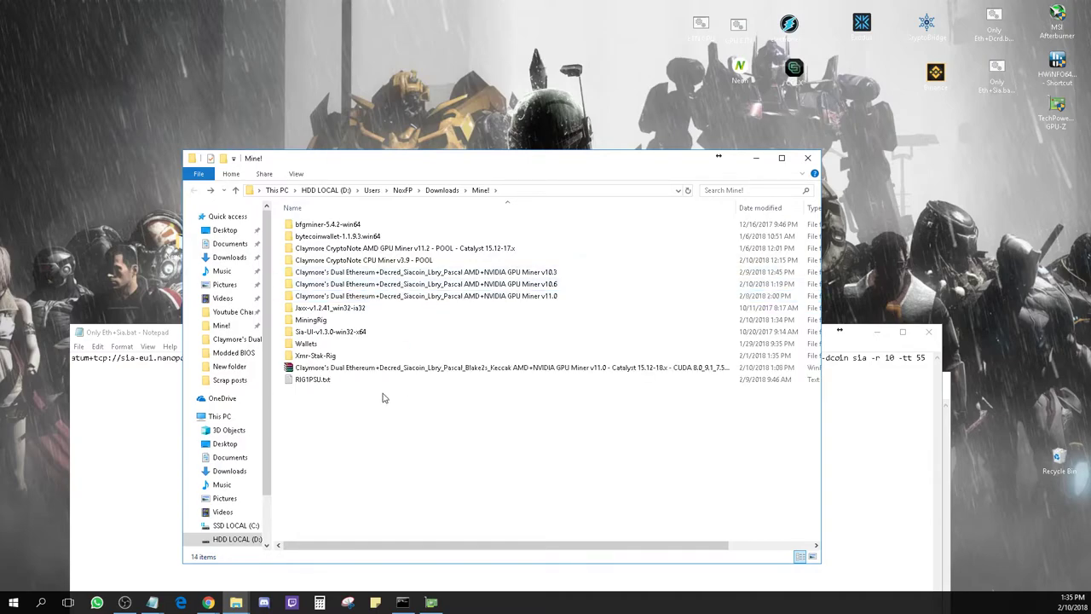
click(380, 369)
right_click(379, 369)
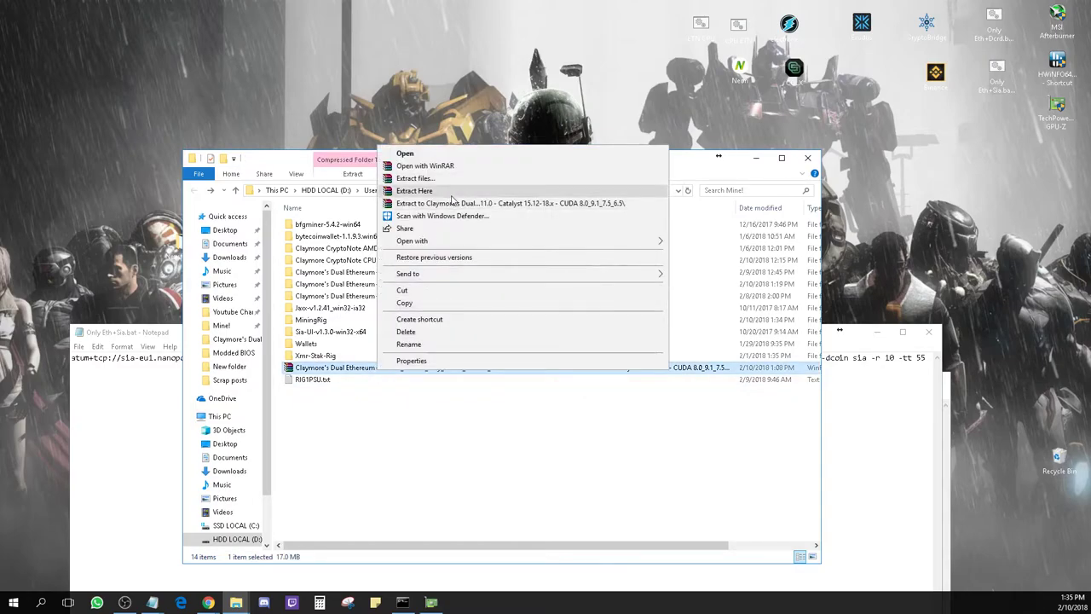
click(454, 203)
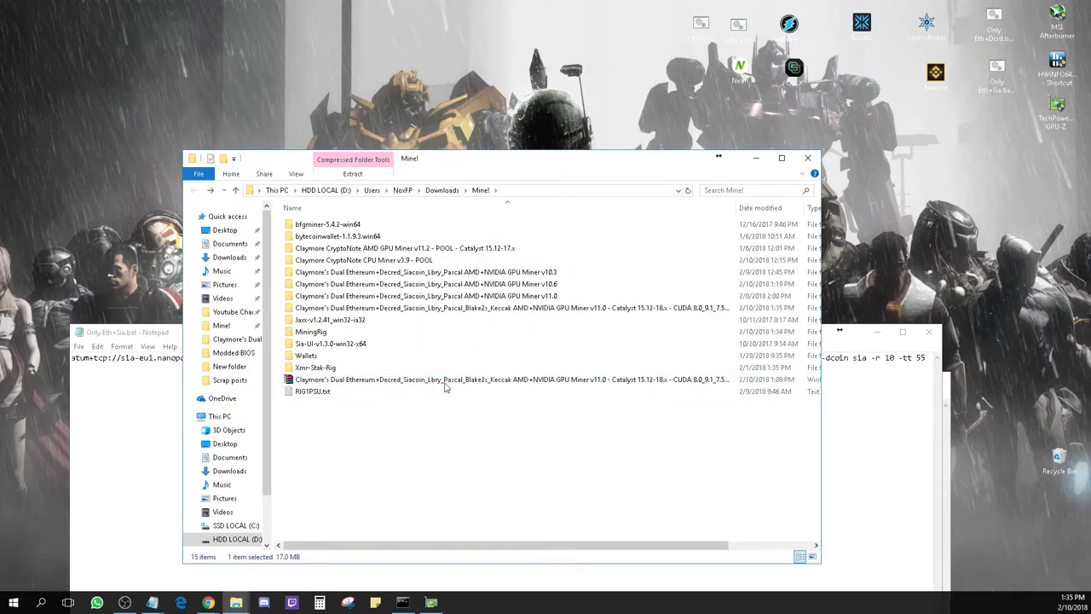
Locate Readme!!!.txt inside the newly extracted Blake2s_Keccak v11.0 folder and return to the Mine! folder
double_click(401, 308)
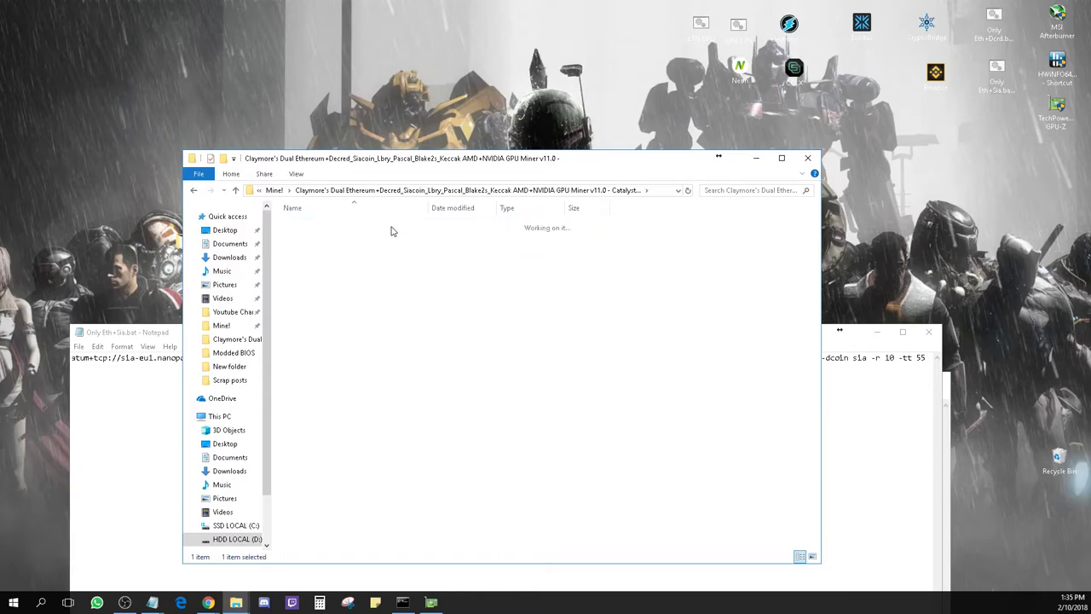
double_click(393, 226)
click(321, 532)
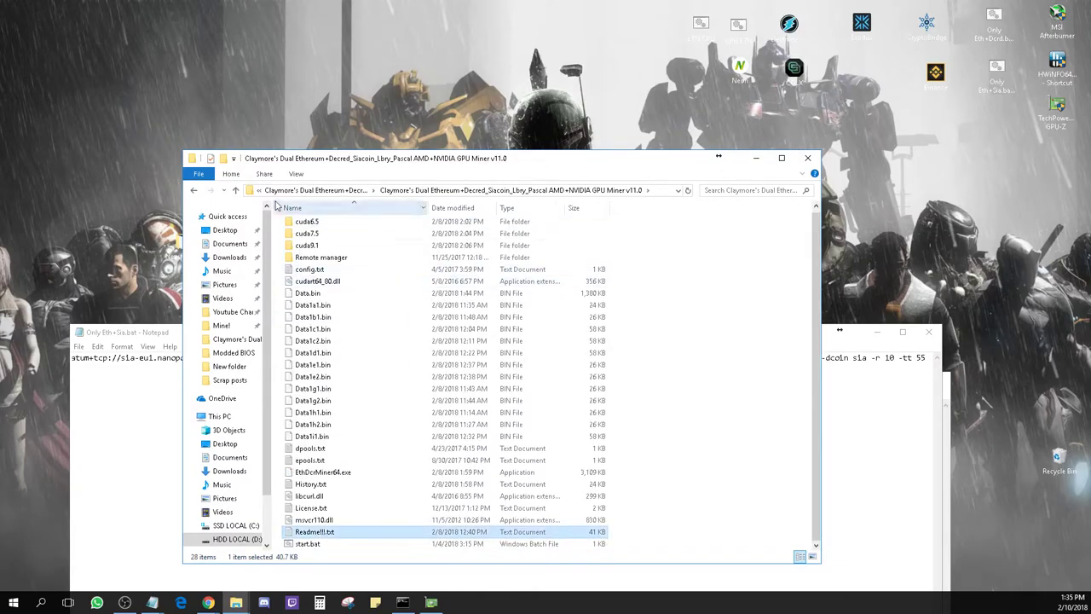
click(193, 190)
key(BackSpace)
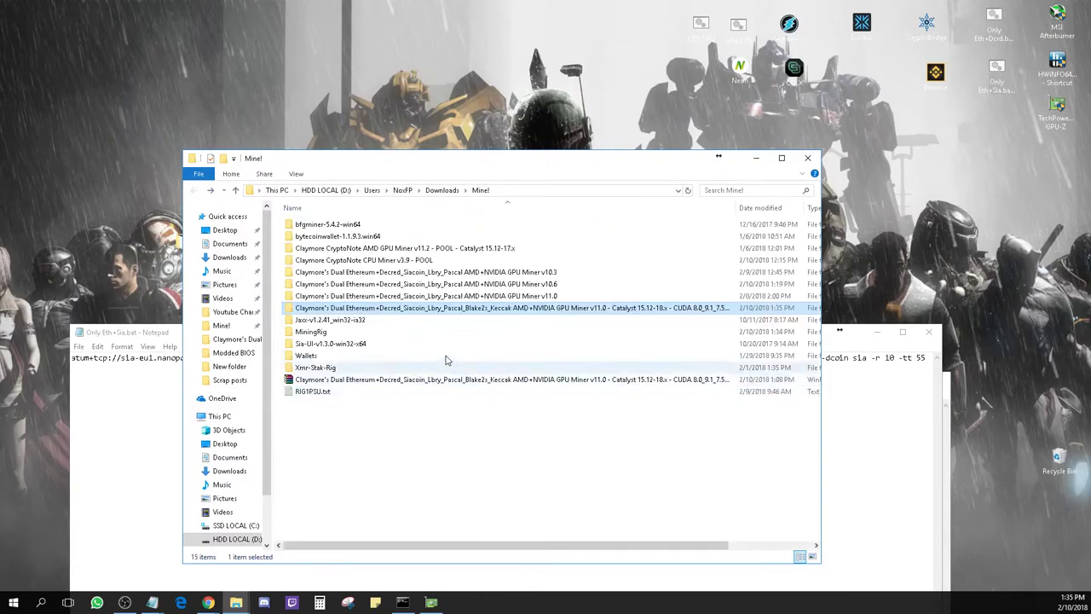
Try to delete the newly extracted Blake2s_Keccak v11.0 folder from the Mine! folder
key(Delete)
key(Escape)
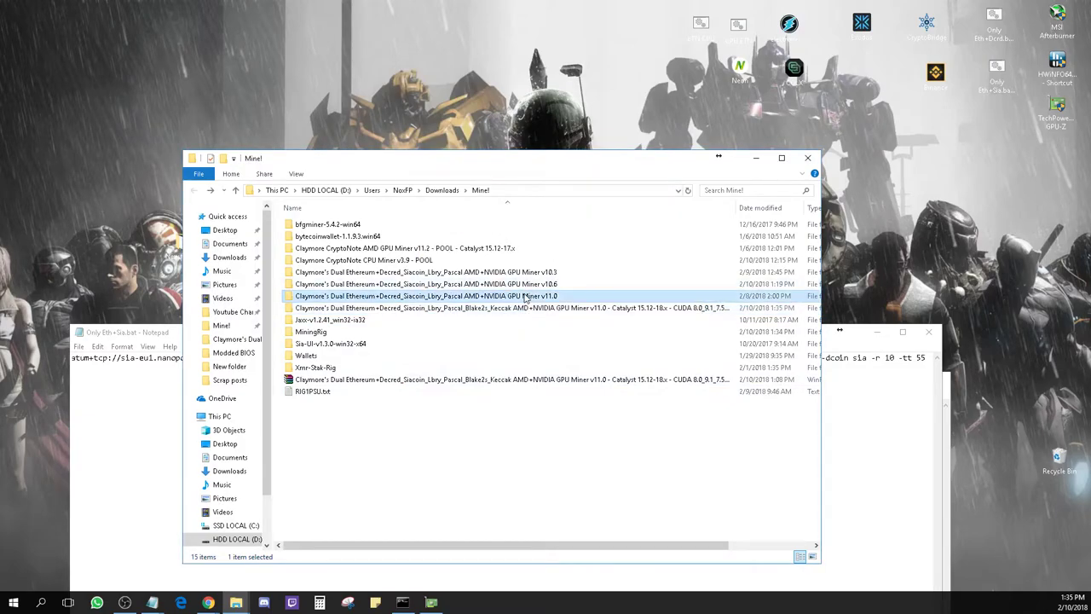
right_click(524, 294)
key(Escape)
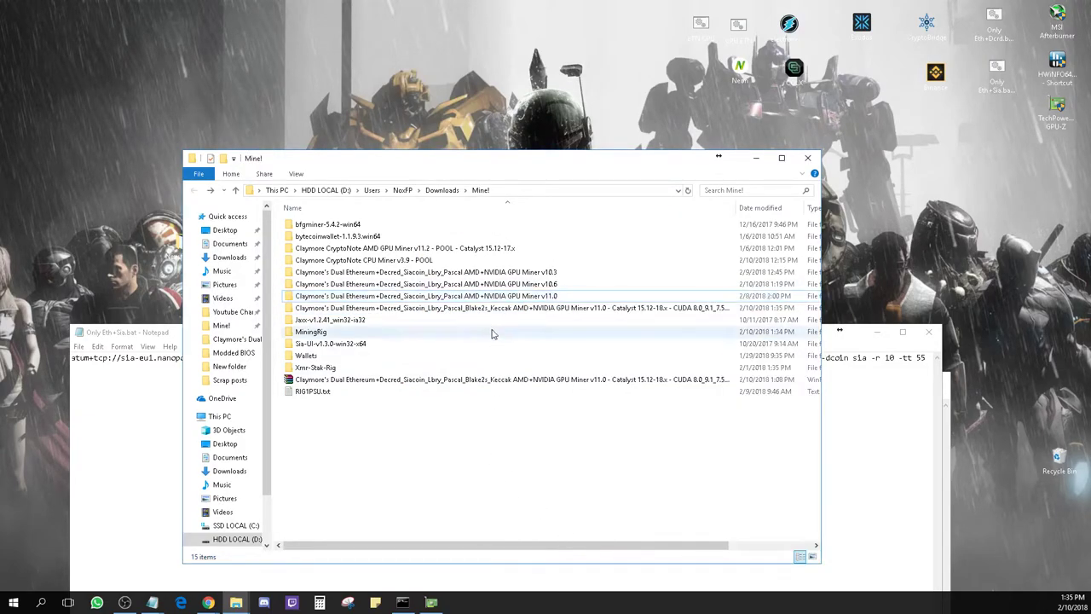
click(478, 307)
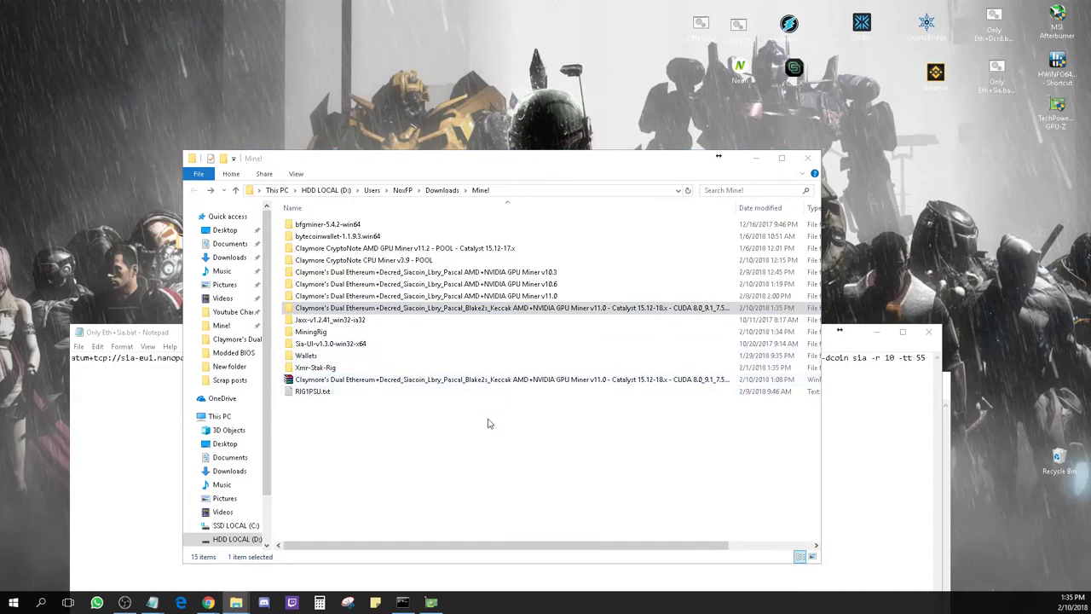
click(474, 311)
right_click(466, 444)
click(505, 317)
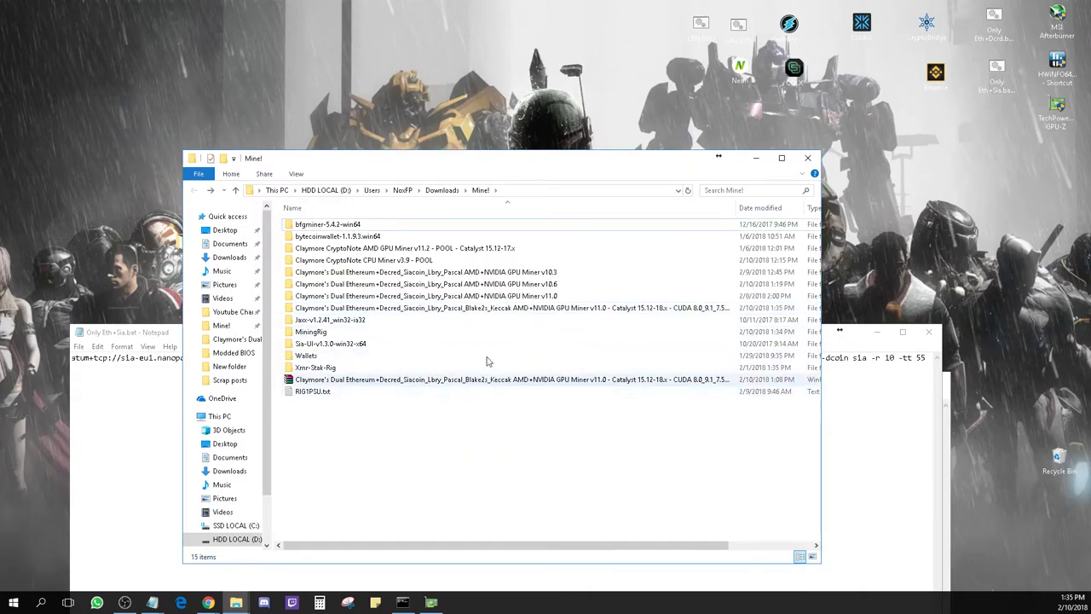
click(492, 311)
right_click(492, 312)
click(514, 271)
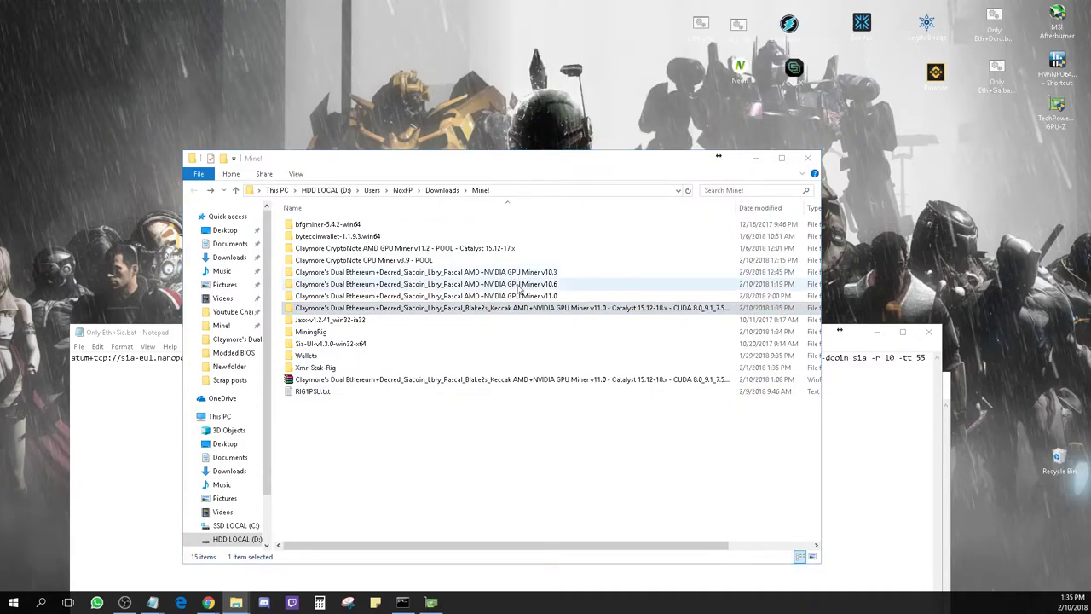
Check the contents of the extracted Blake2s_Keccak v11.0 folder and remove the zip archive from the Mine! folder
double_click(405, 308)
click(388, 224)
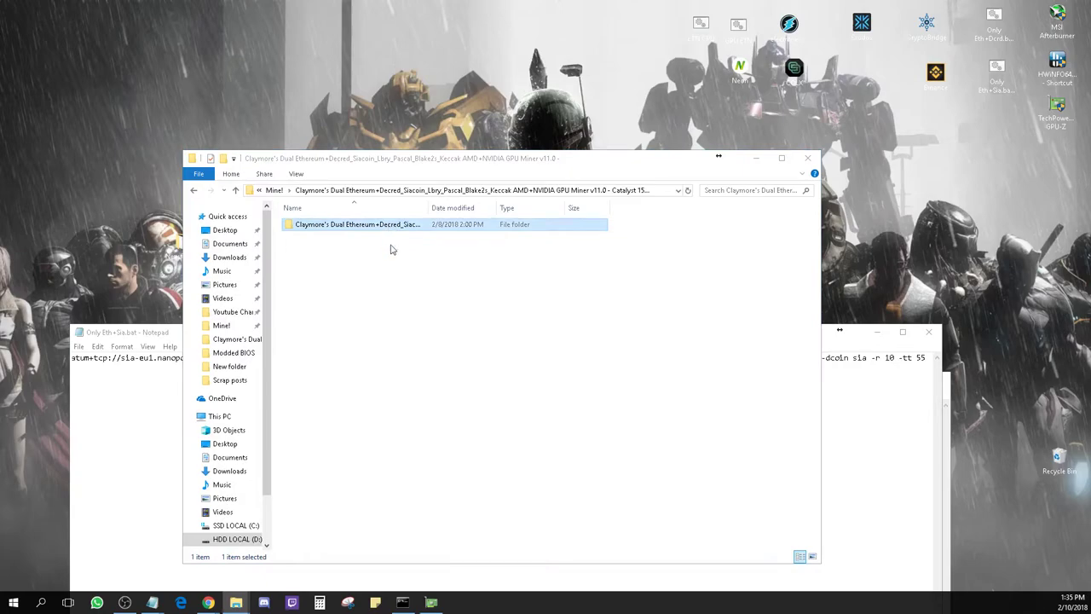
click(404, 324)
key(BackSpace)
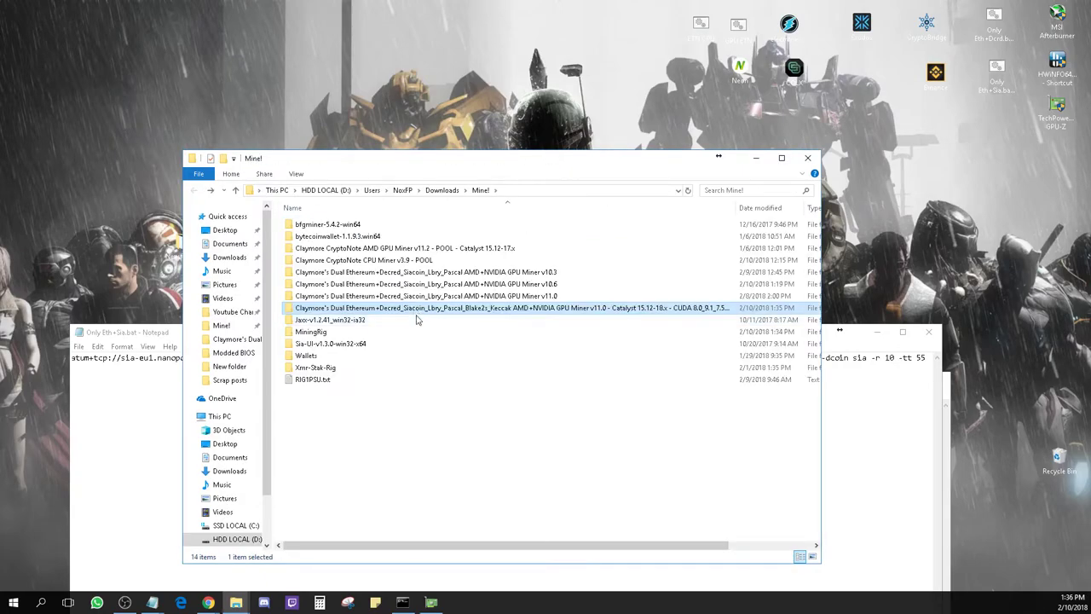
right_click(431, 389)
click(463, 435)
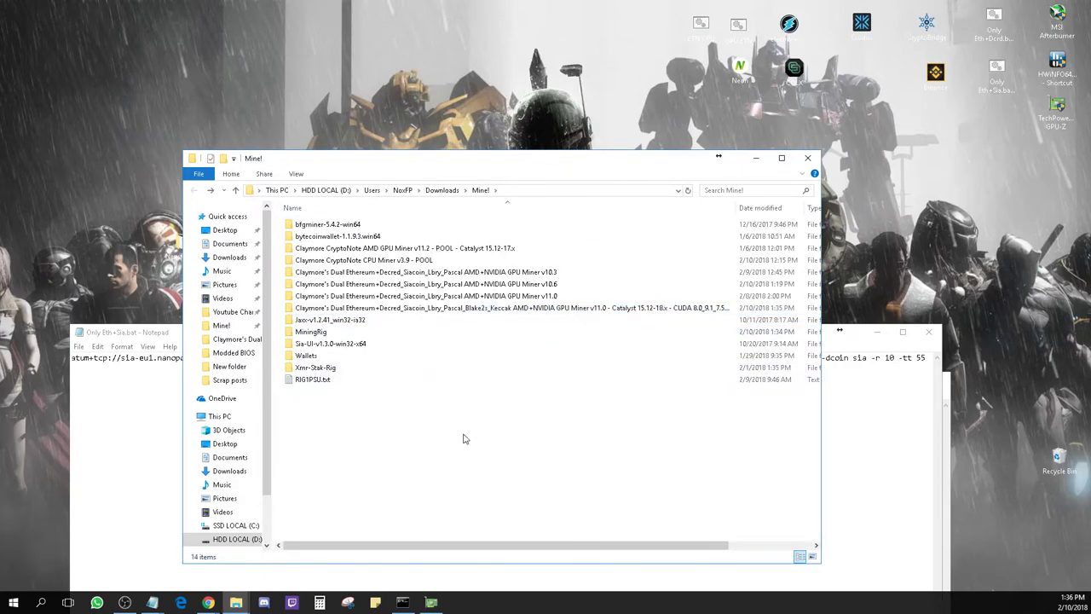
Open Readme!!!.txt from the Claymore v11.0 folder
double_click(446, 297)
scroll(391, 492, down, 2)
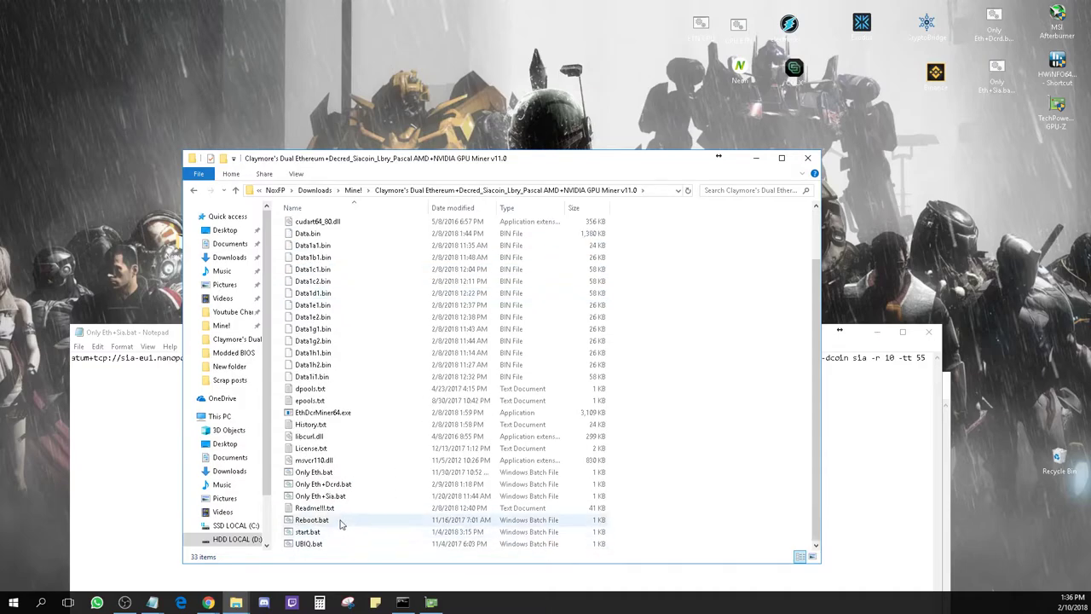
double_click(315, 508)
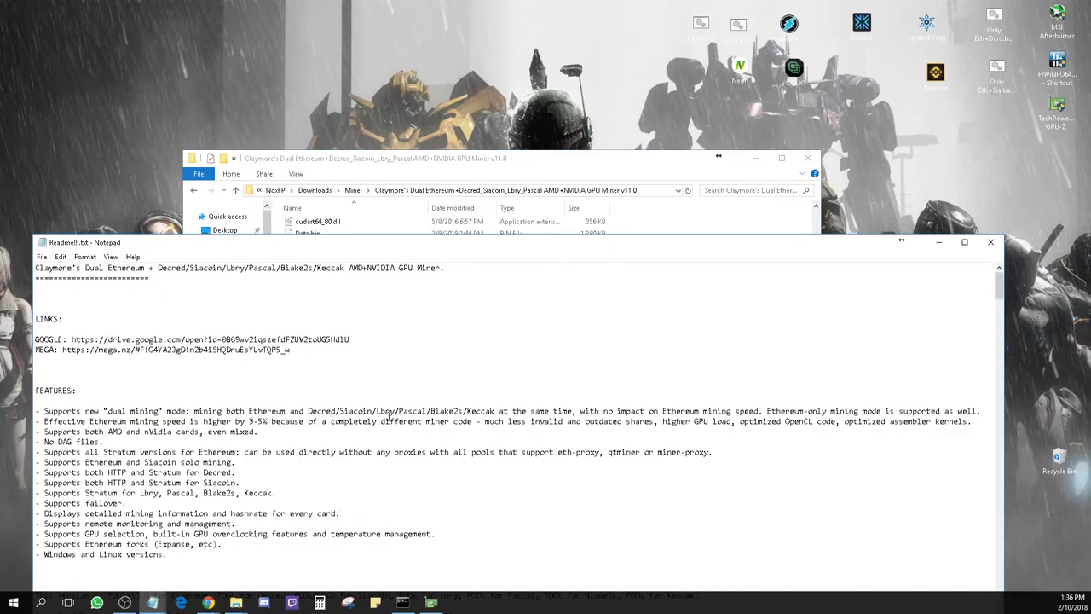
Find "-r" in the Readme, move the Notepad window higher, and read the restart mode parameter's description
key(ctrl+f)
text(-)
scroll(388, 416, down, 10)
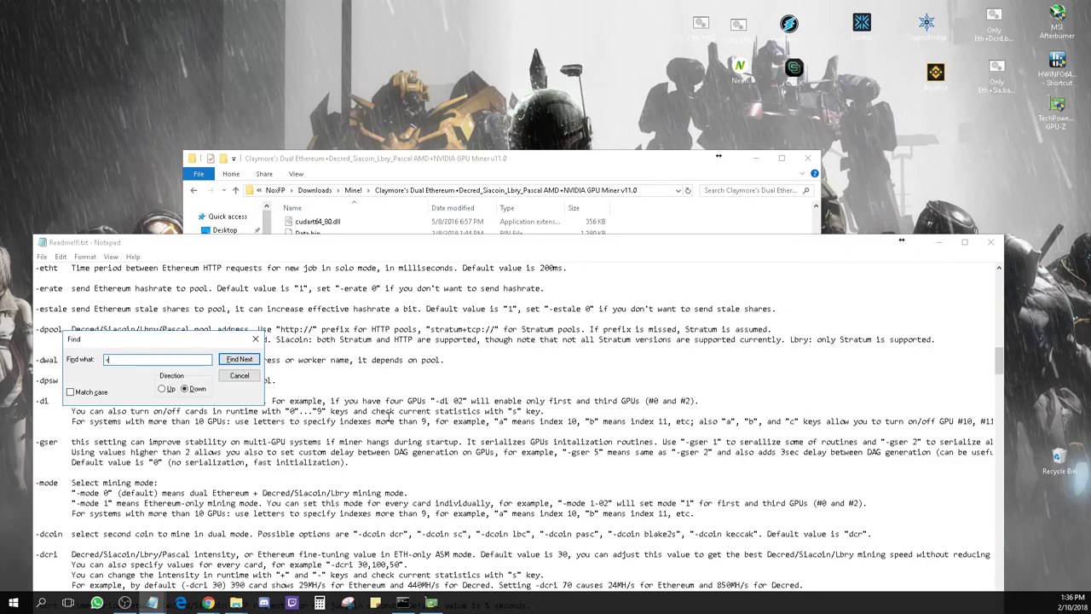
click(244, 374)
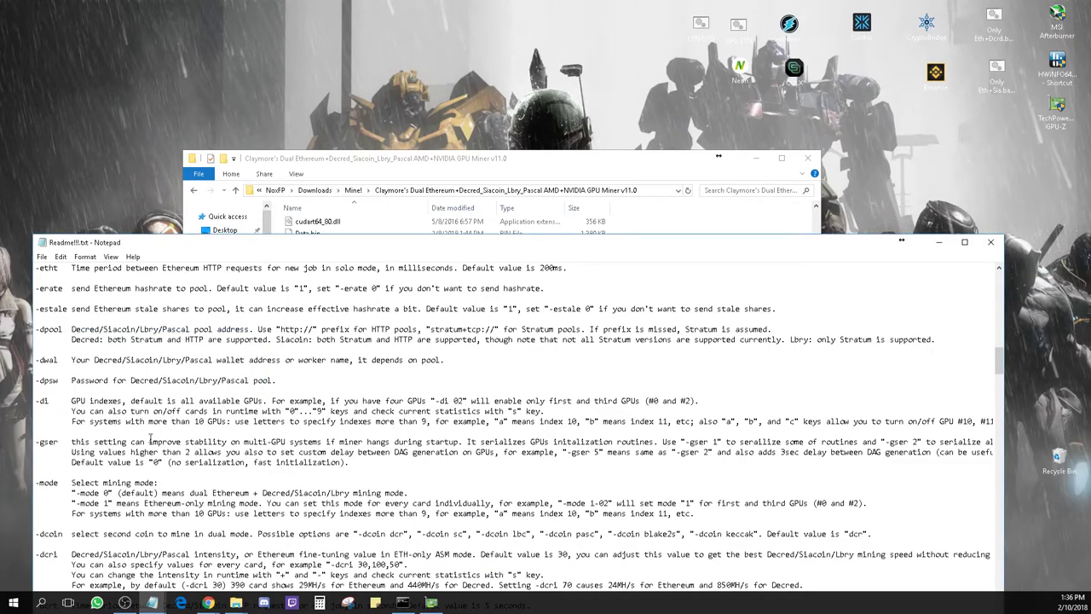
scroll(181, 435, down, 1)
drag(276, 246, 283, 155)
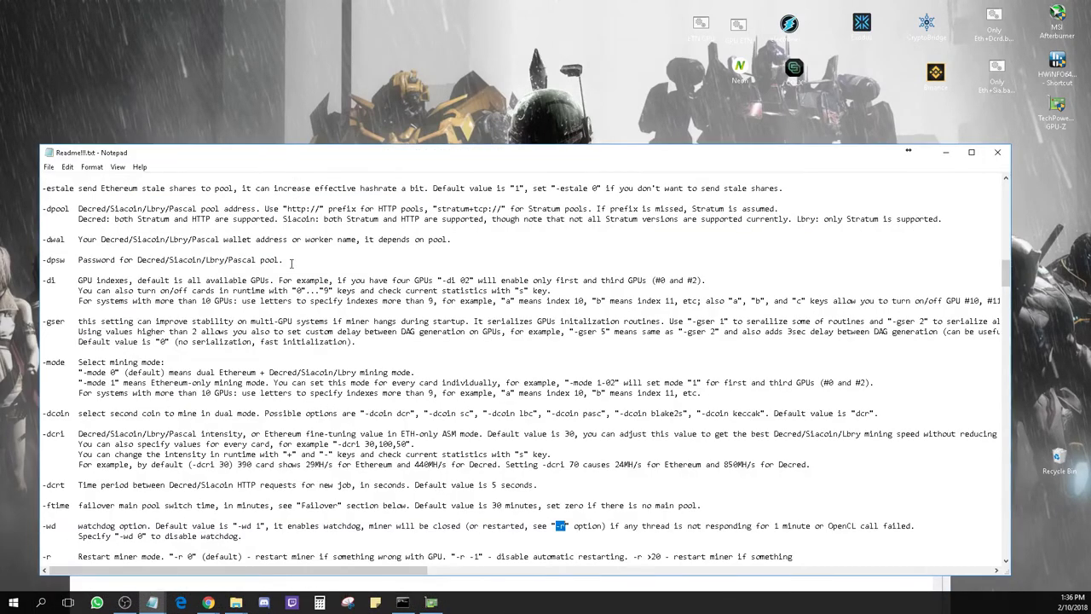
click(505, 391)
scroll(128, 533, down, 2)
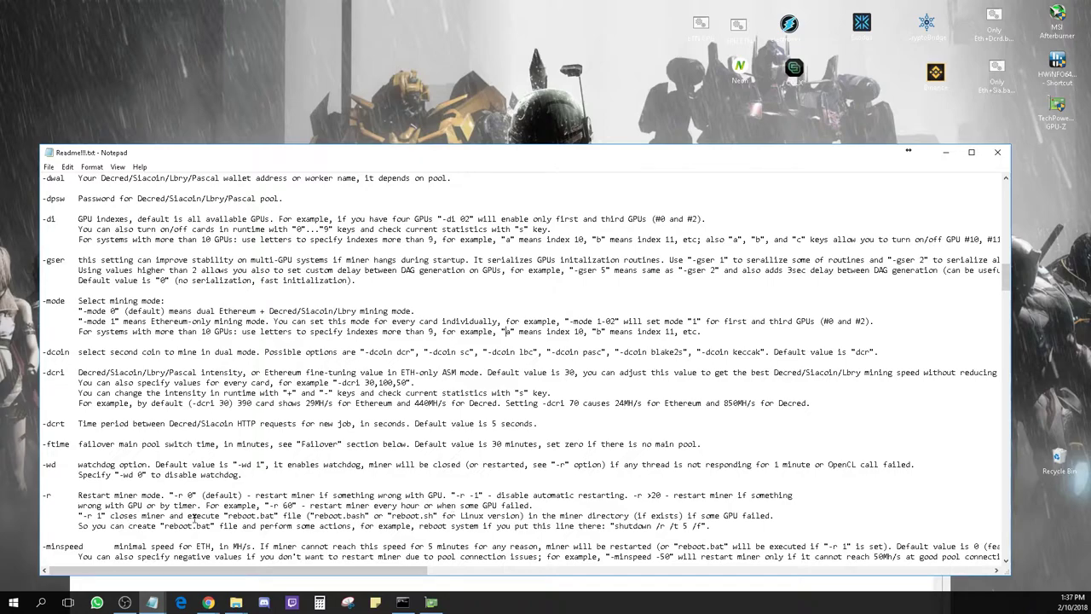
Read the Readme's "-r" restart mode description, move the Notepad window higher, and point out Reboot.bat in the Claymore v11.0 folder
scroll(143, 520, down, 2)
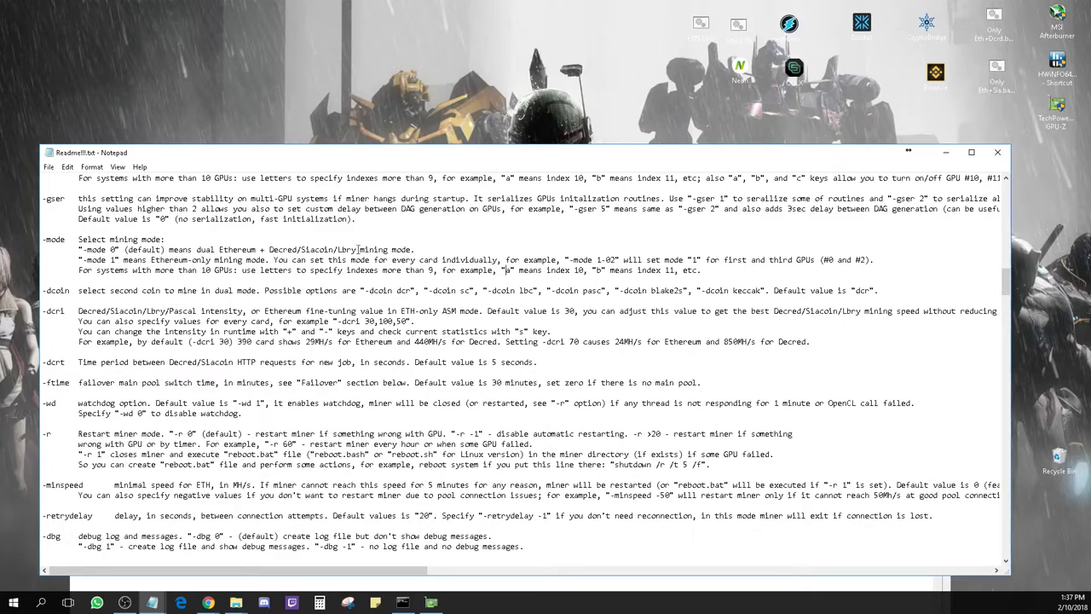
drag(421, 153, 426, 95)
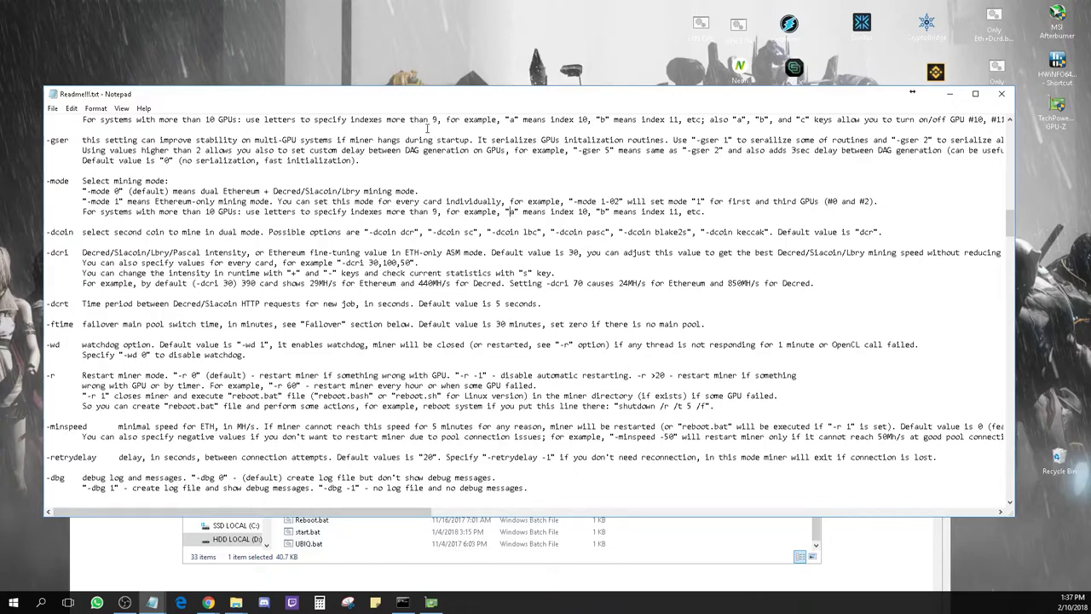
drag(426, 95, 421, 54)
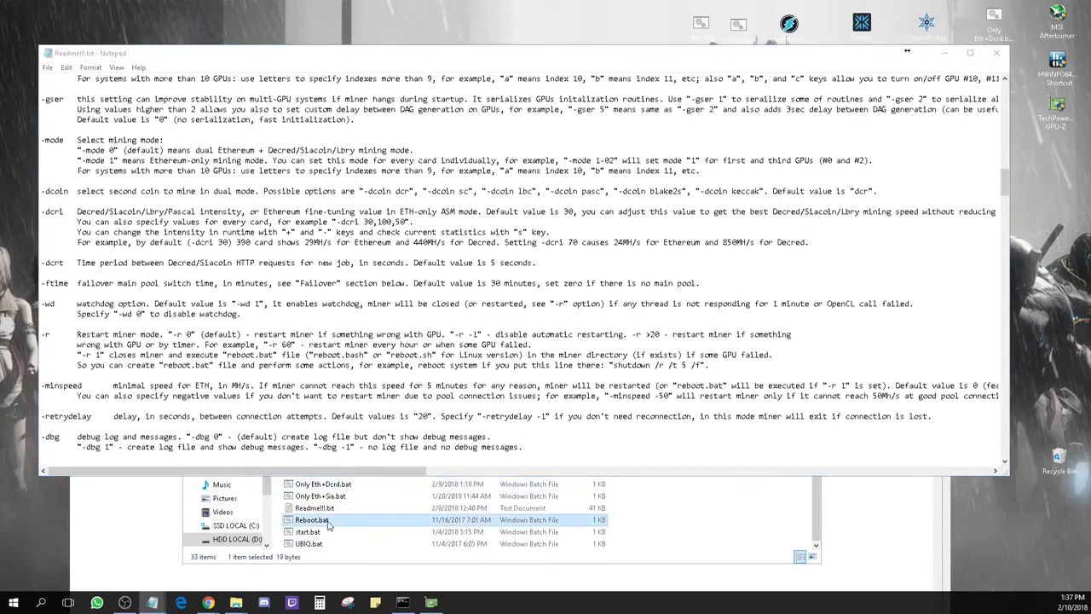
click(337, 507)
click(342, 519)
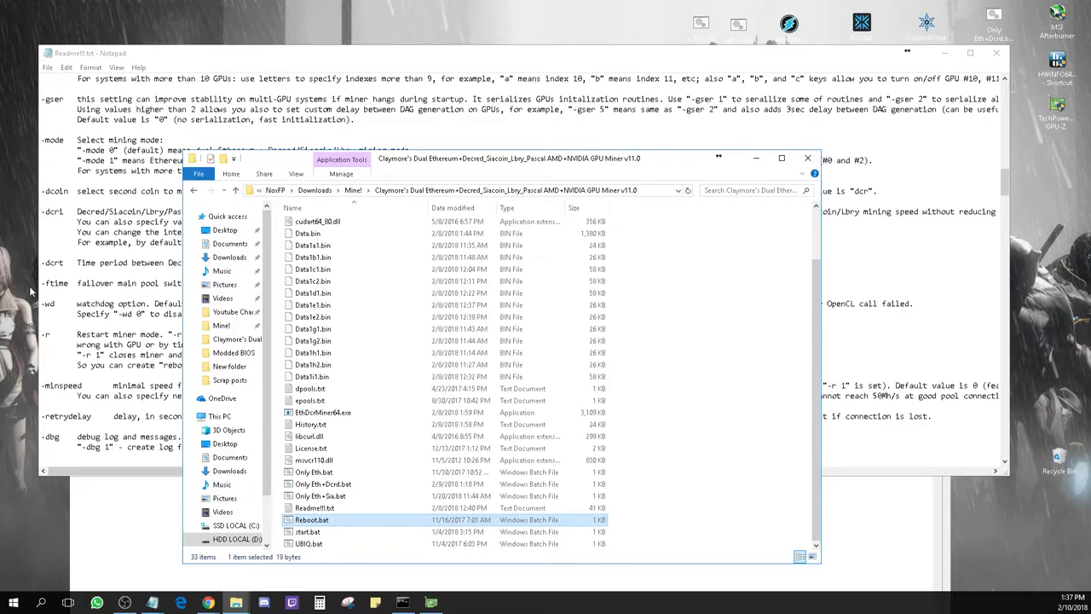
click(119, 309)
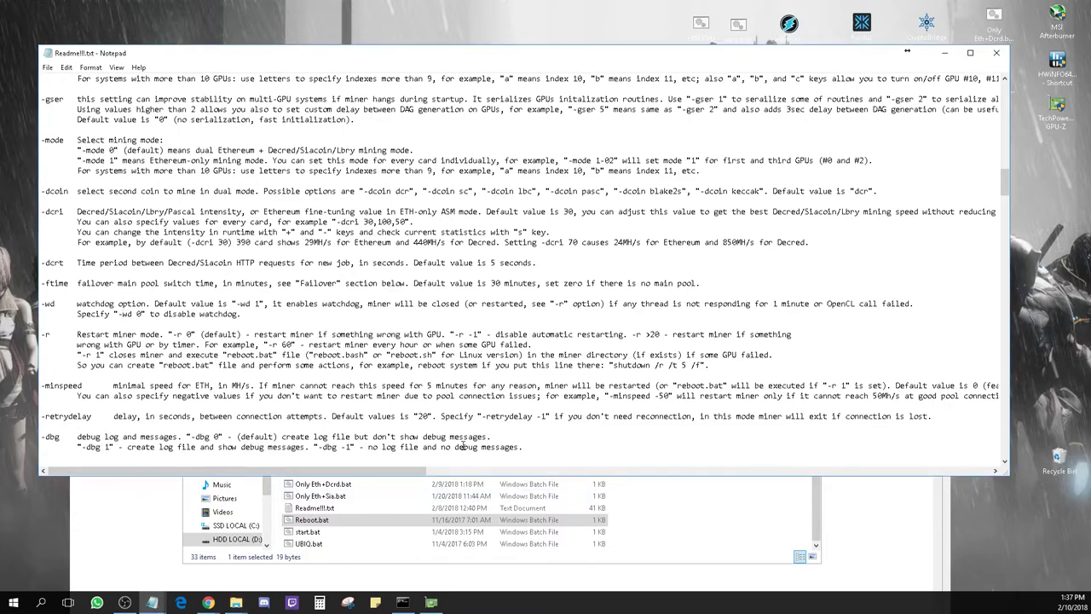
click(672, 524)
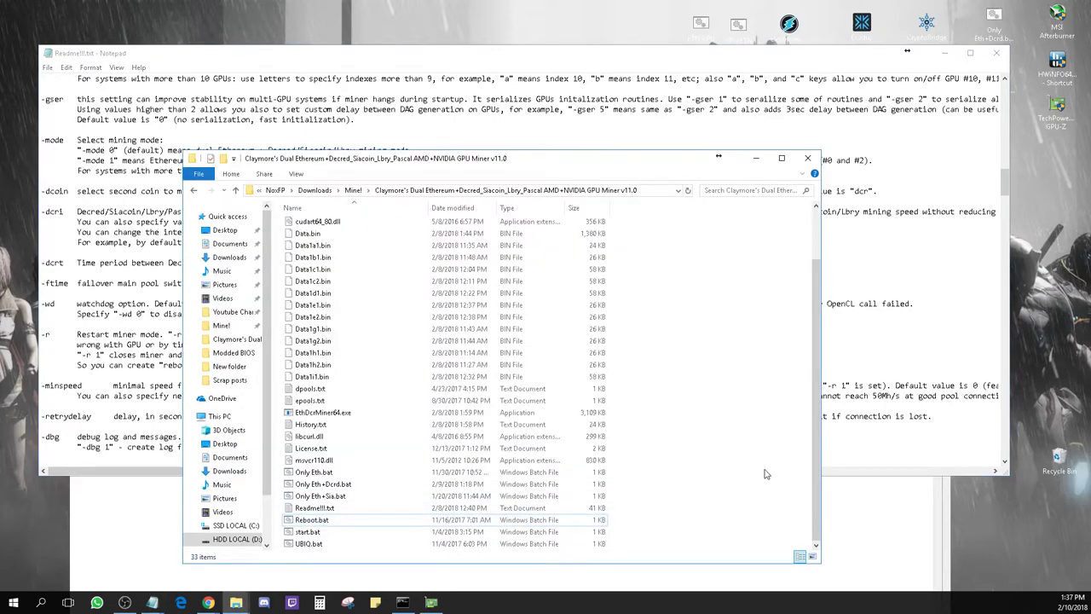
key(alt+Tab)
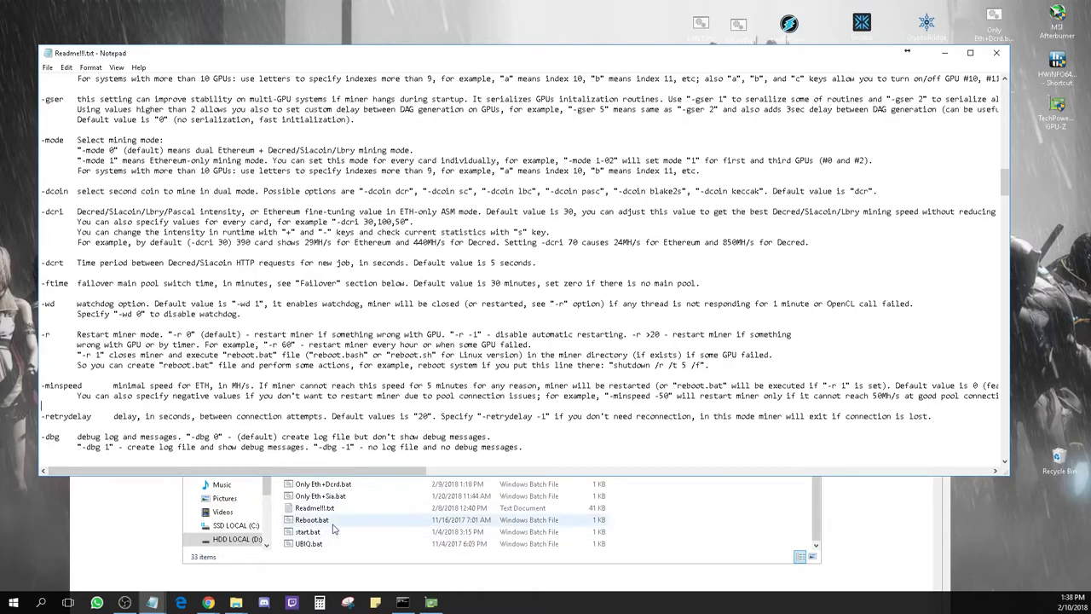
Create a new text document with the default name in the Claymore v11.0 folder
click(704, 535)
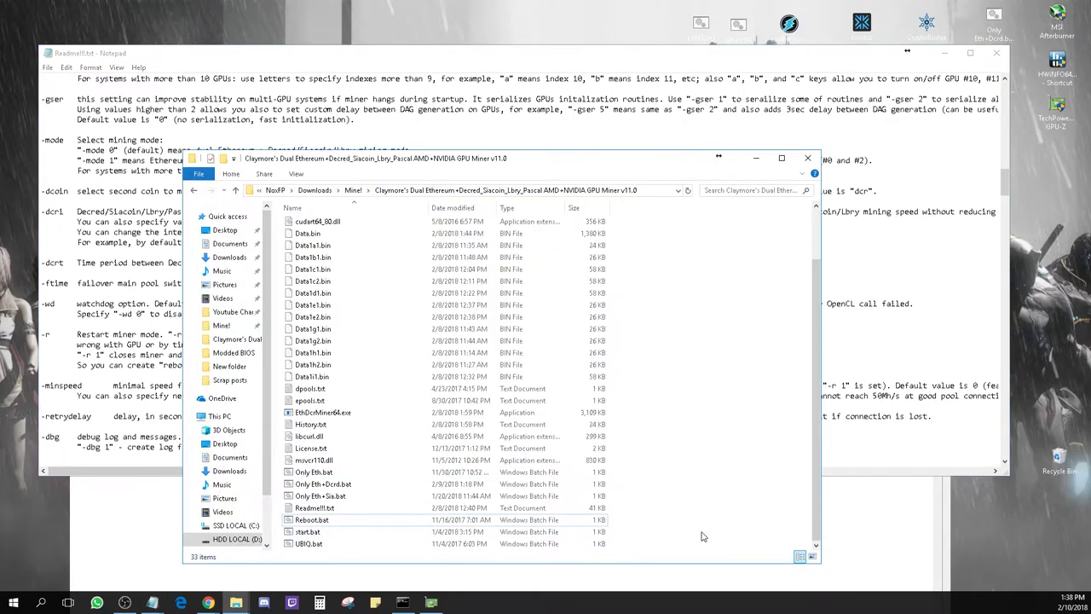
right_click(696, 451)
mouse_move(709, 424)
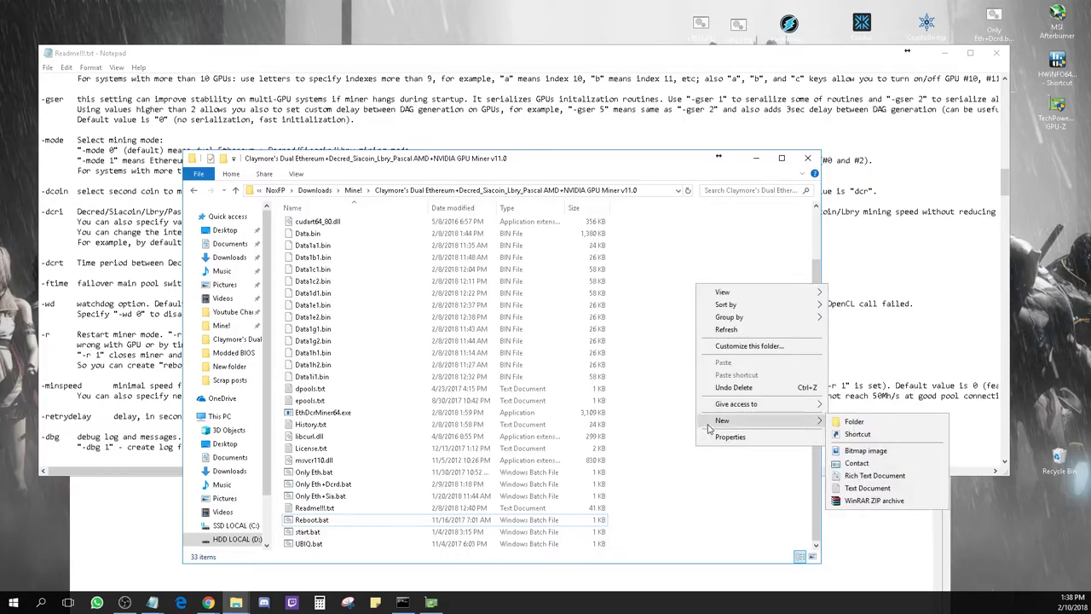
click(866, 486)
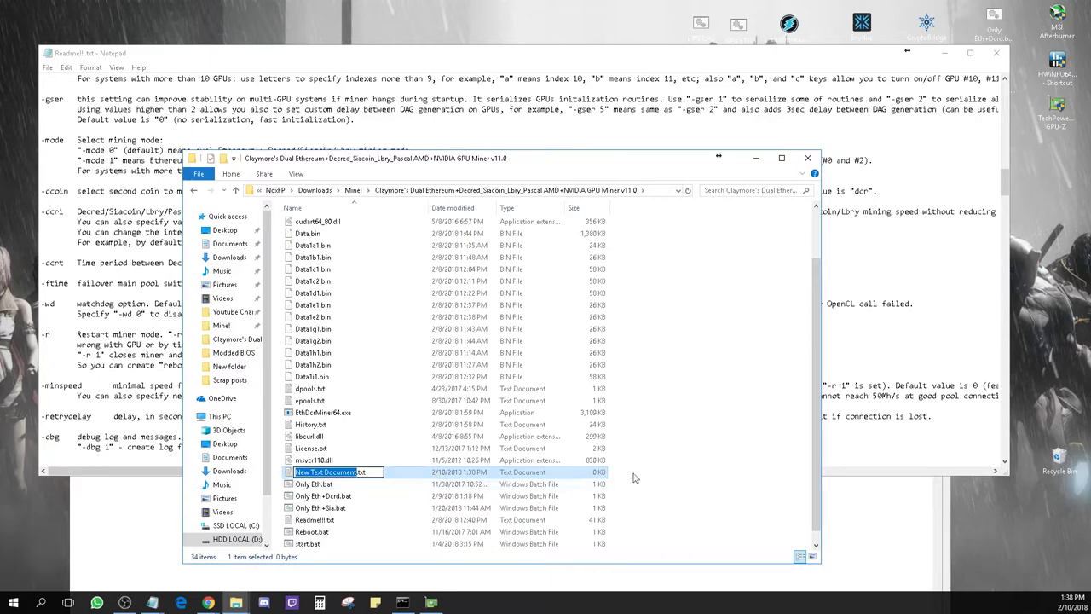
click(716, 465)
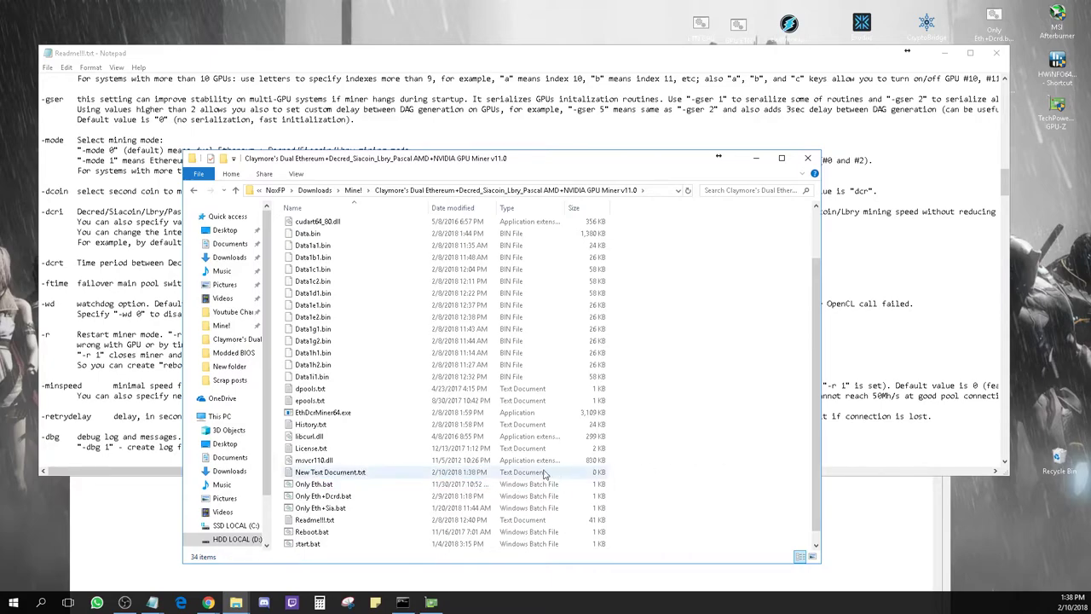
right_click(460, 475)
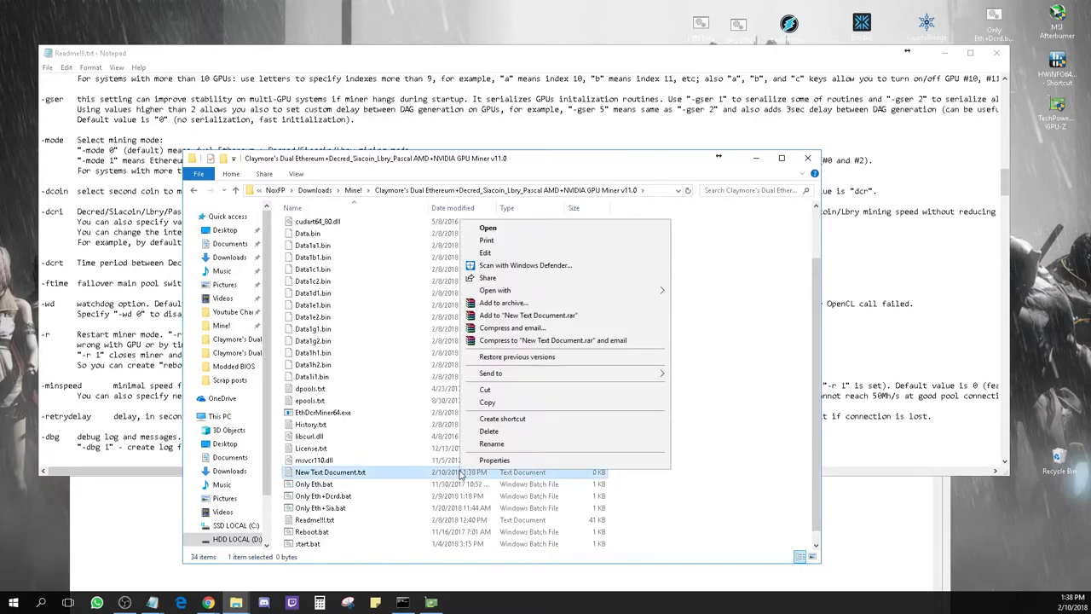
click(684, 480)
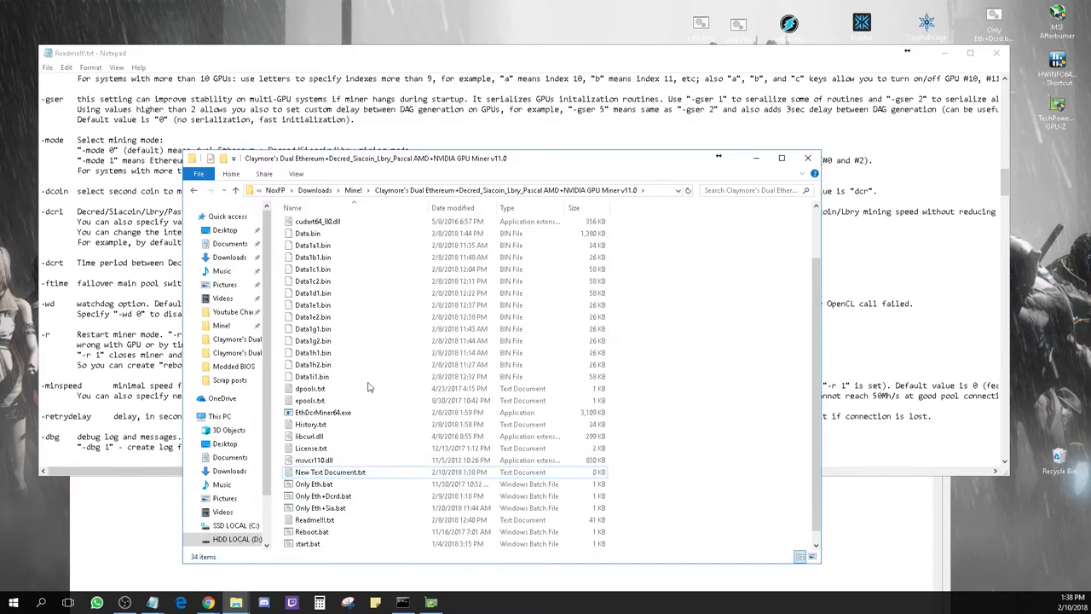
Hide file name extensions in the Claymore v11.0 folder and show them again
click(298, 174)
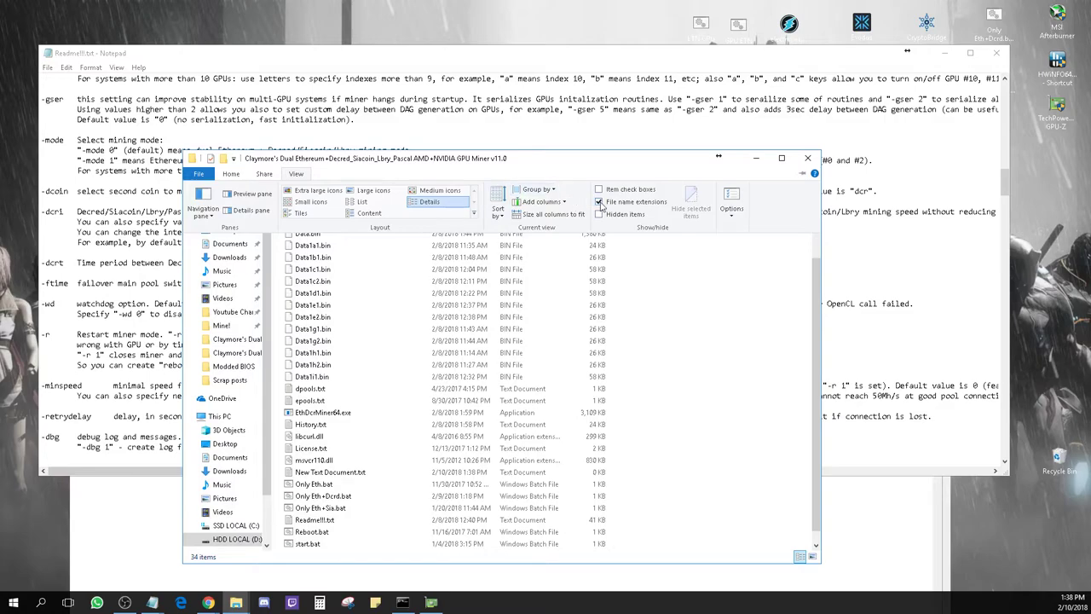
click(600, 203)
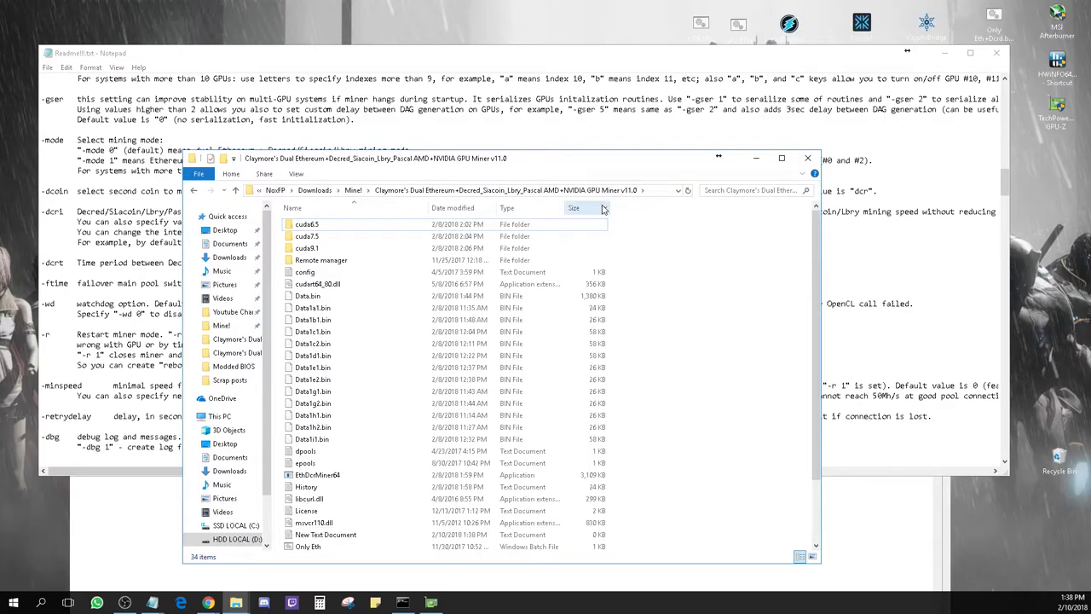
click(299, 174)
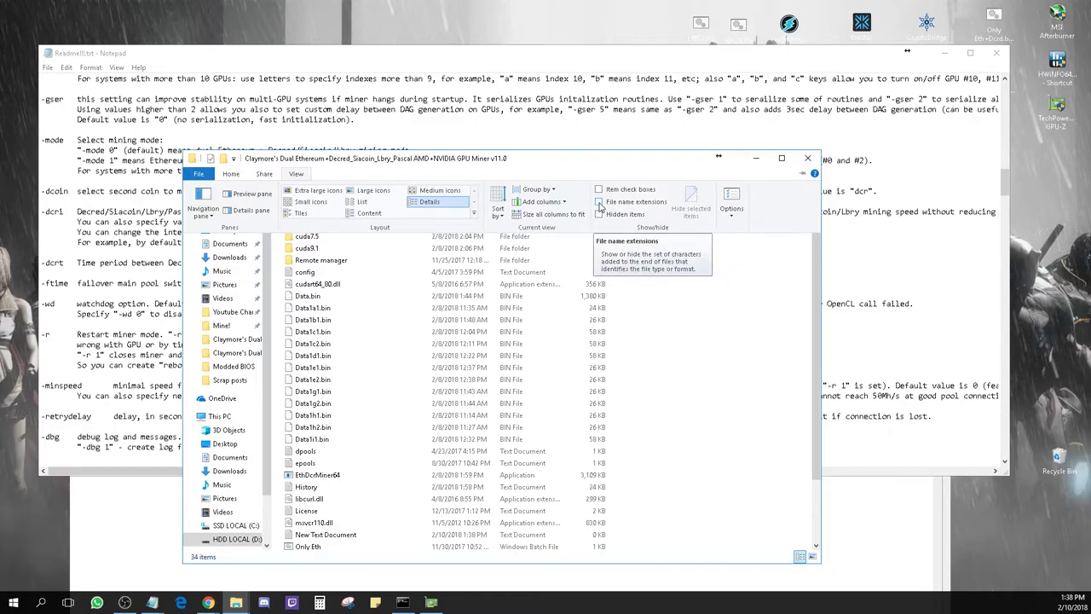
click(600, 202)
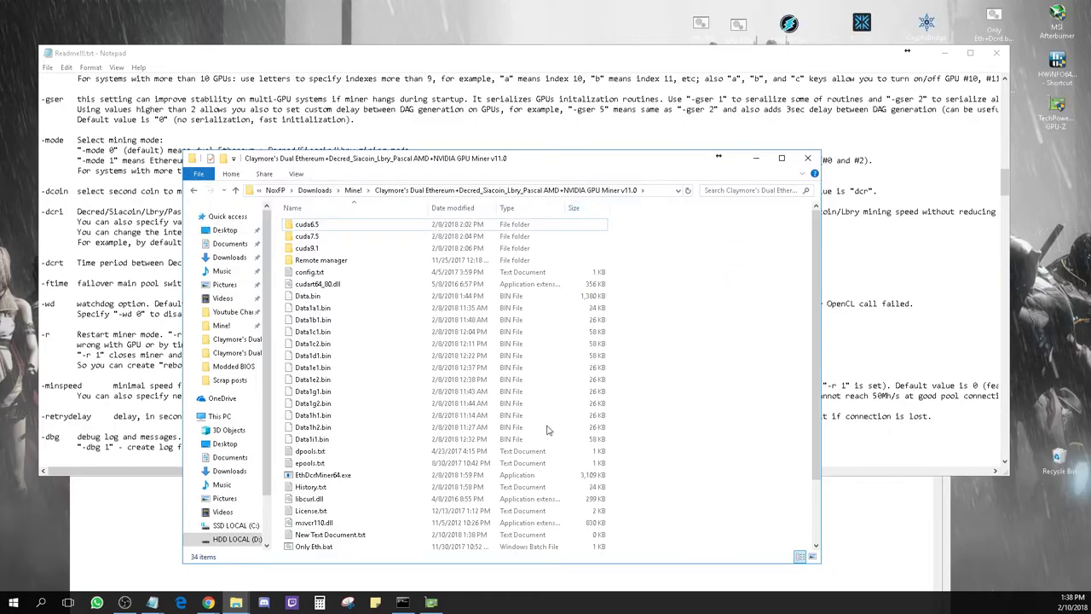
Rename New Text Document.txt to New Text Document.bat and accept the extension change
scroll(345, 512, down, 2)
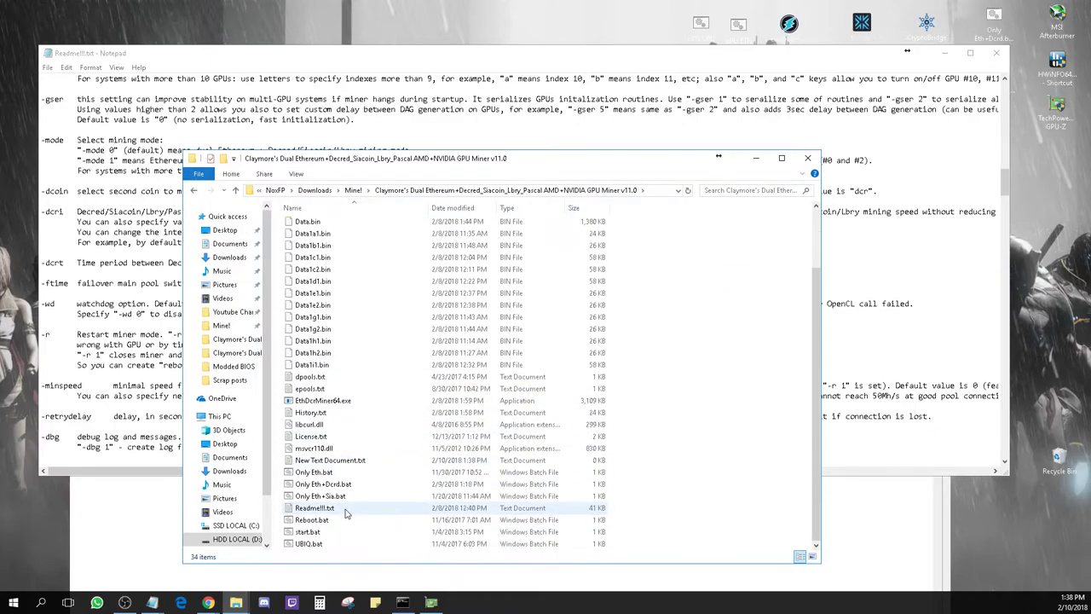
right_click(364, 461)
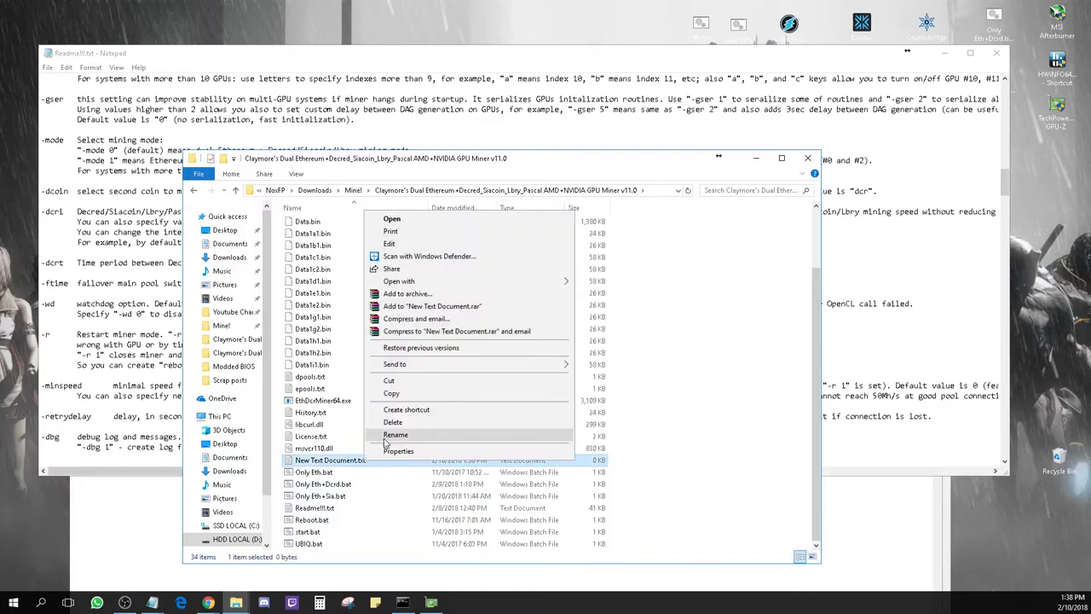
click(390, 436)
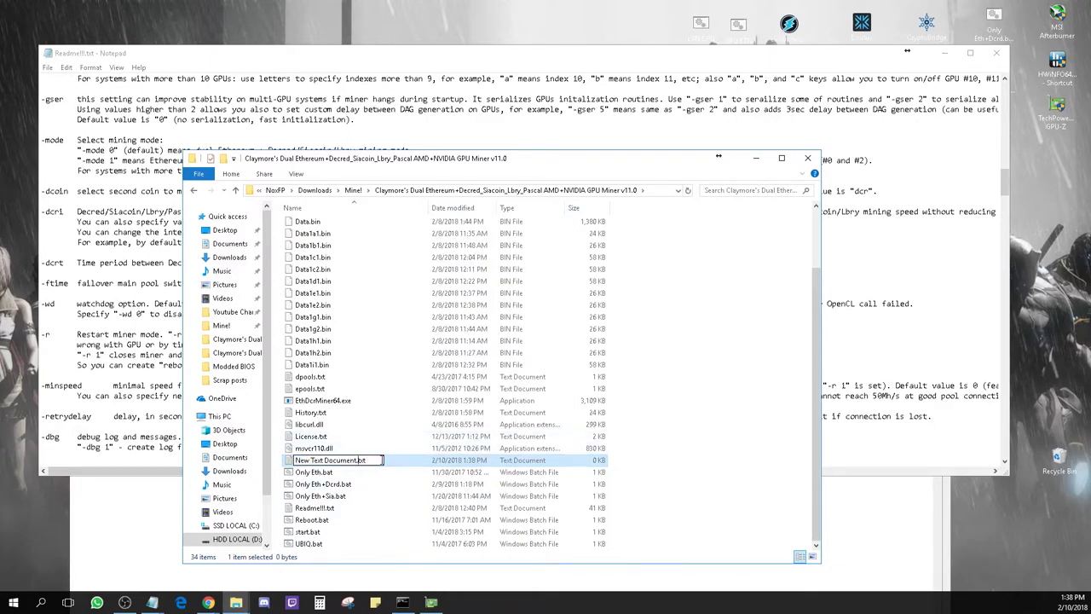
key(BackSpace)
key(BackSpace)
key(BackSpace)
text(bat)
key(Return)
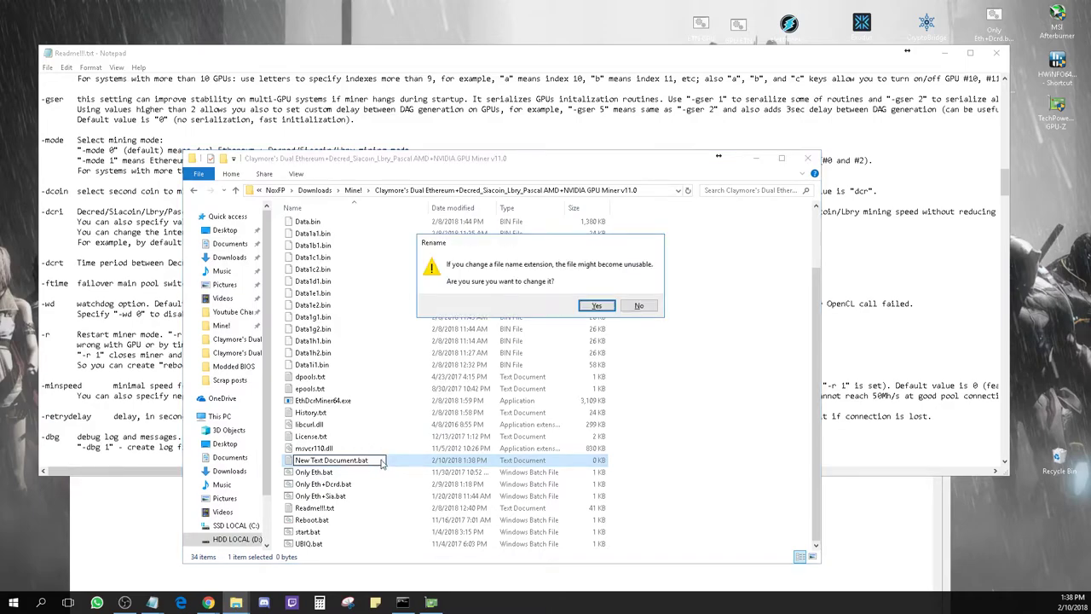
click(597, 306)
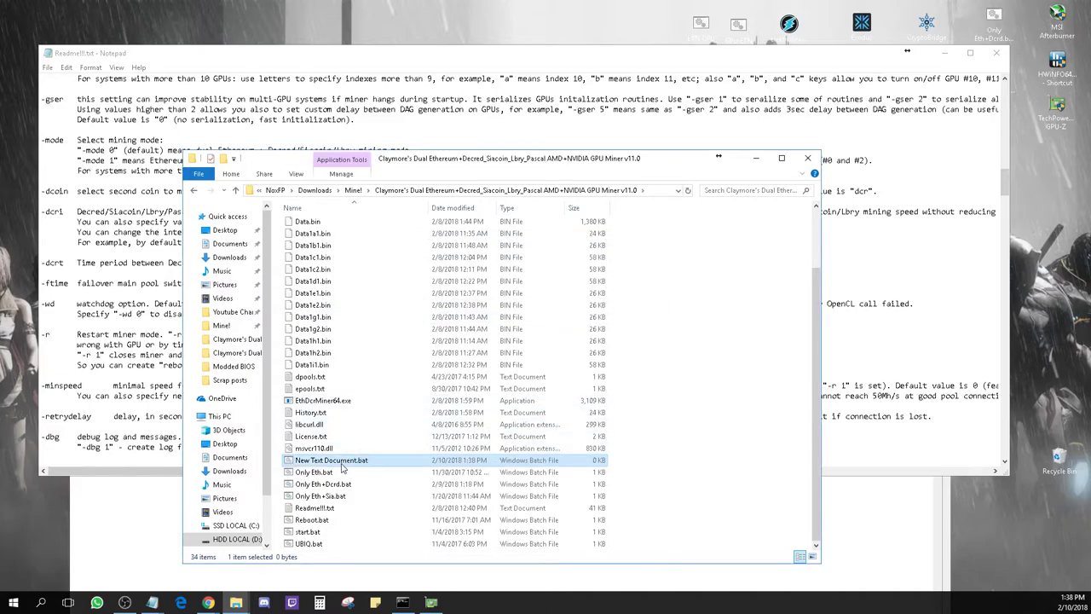
Try to run the empty New Text Document.bat and delete it from the Claymore v11.0 folder
double_click(295, 464)
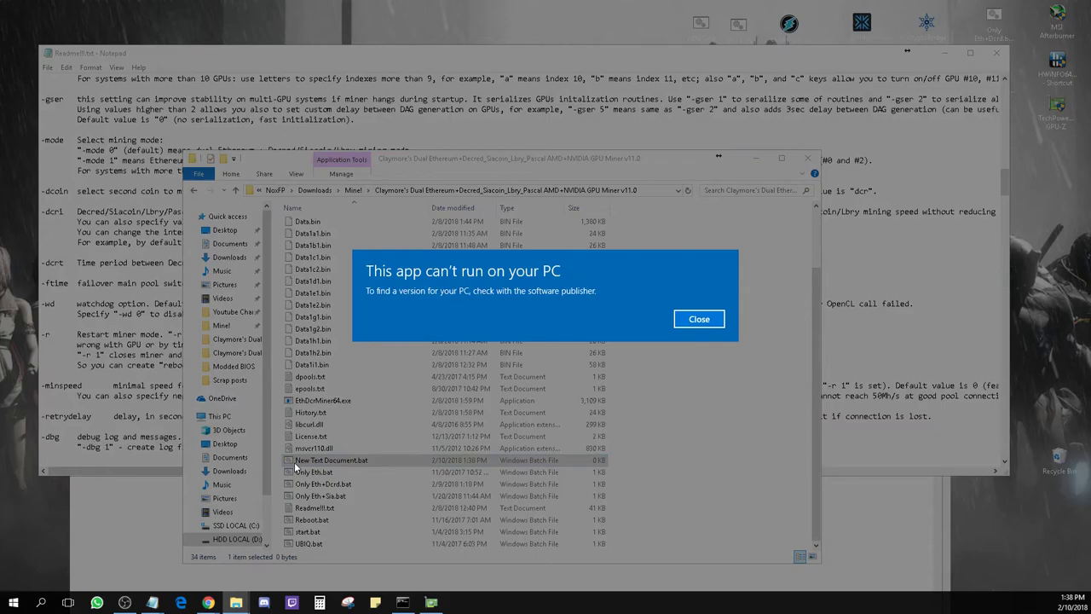
click(701, 318)
double_click(346, 463)
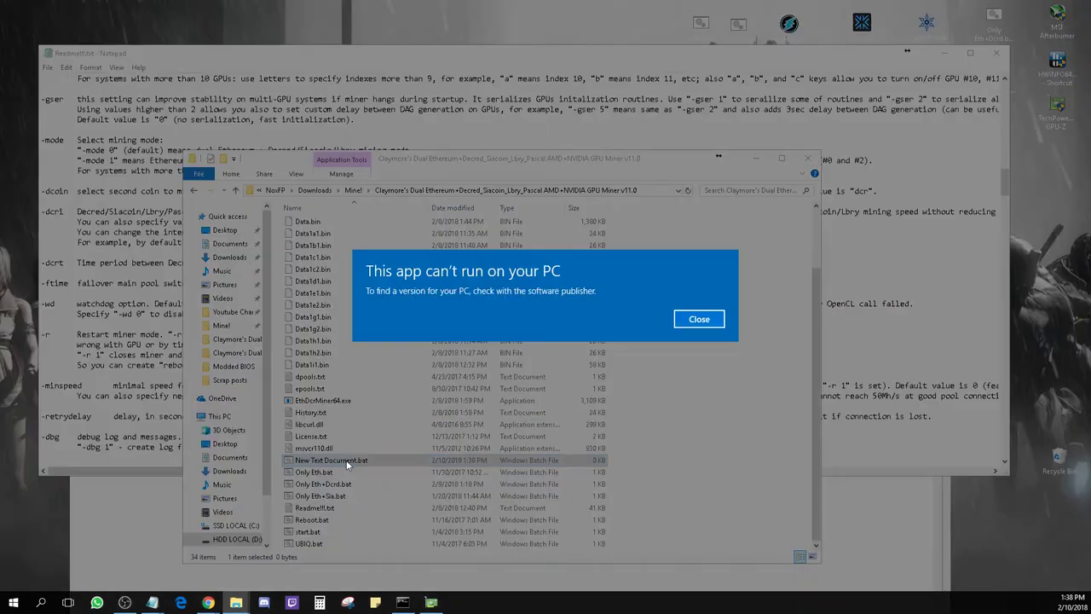
click(699, 319)
key(Delete)
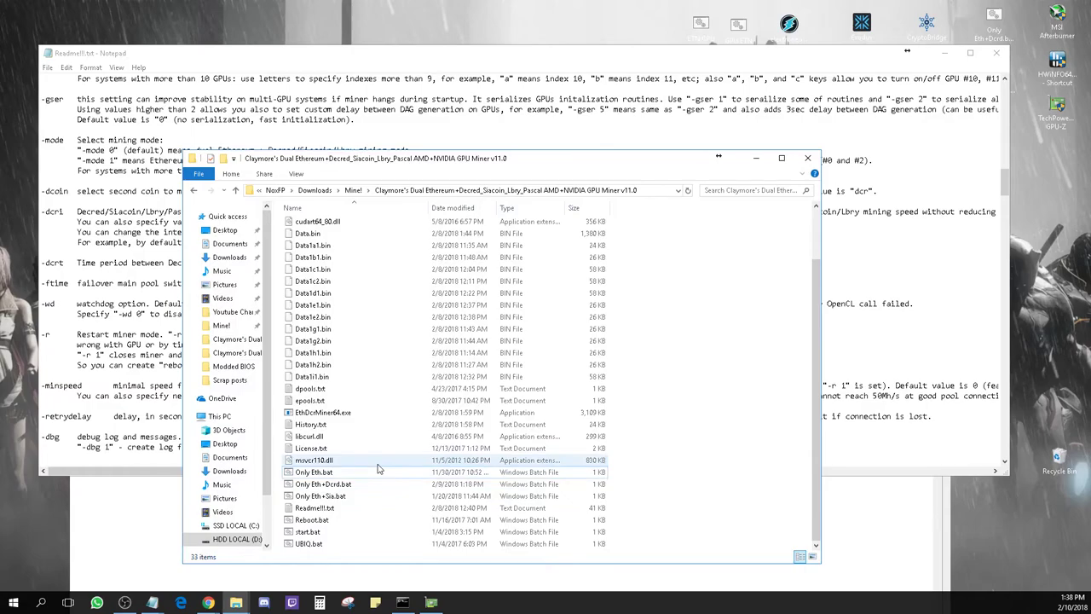
Permanently delete the Blake2s_Keccak v11.0 folder from the Mine! folder and reopen the remaining Claymore v11.0 folder
key(alt+Up)
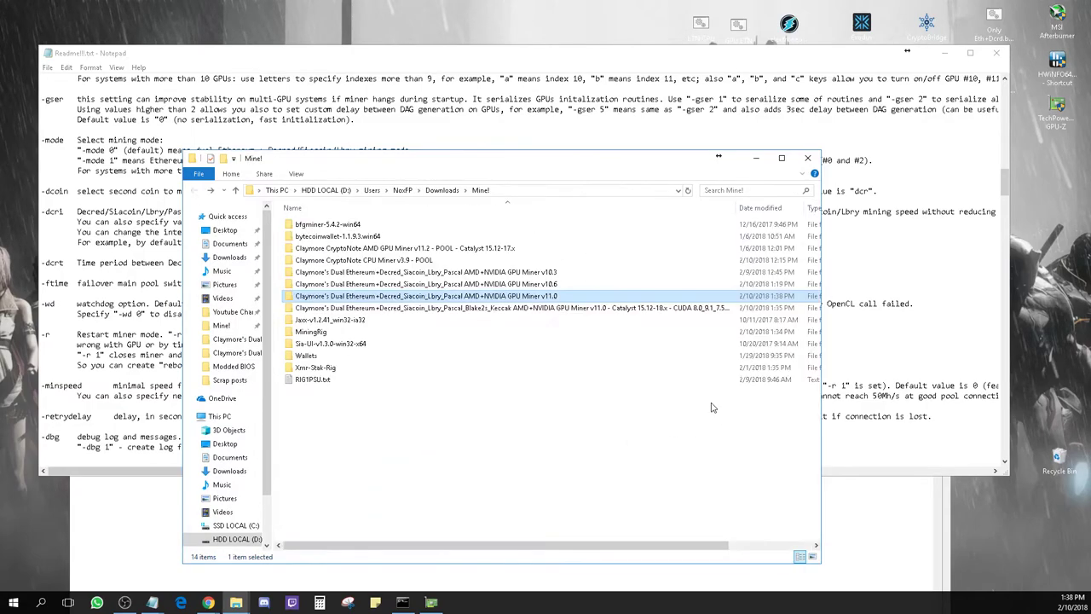
click(552, 312)
key(shift+Delete)
click(574, 252)
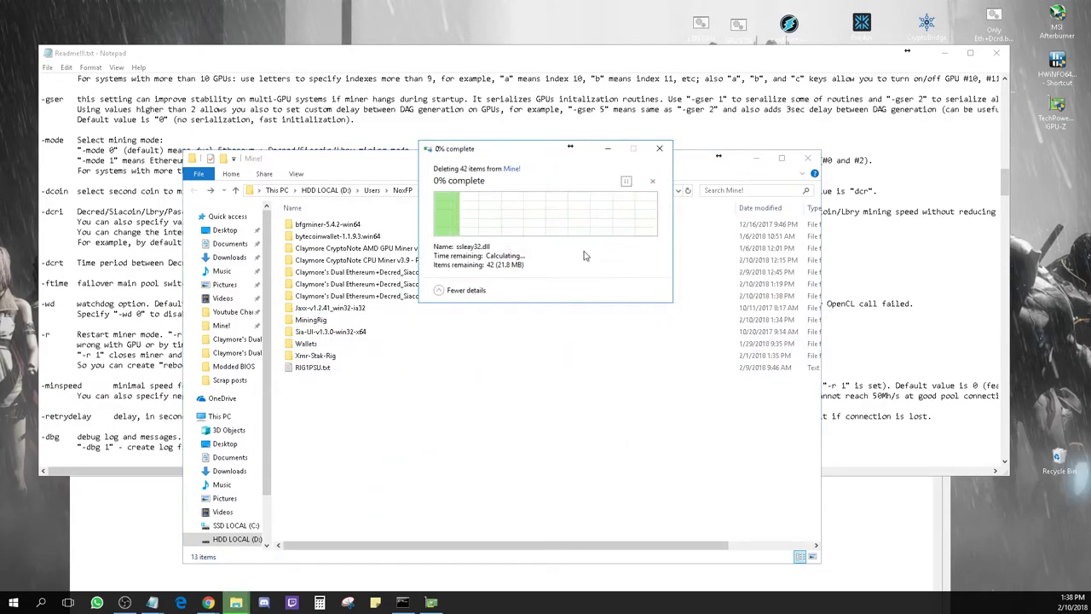
double_click(538, 289)
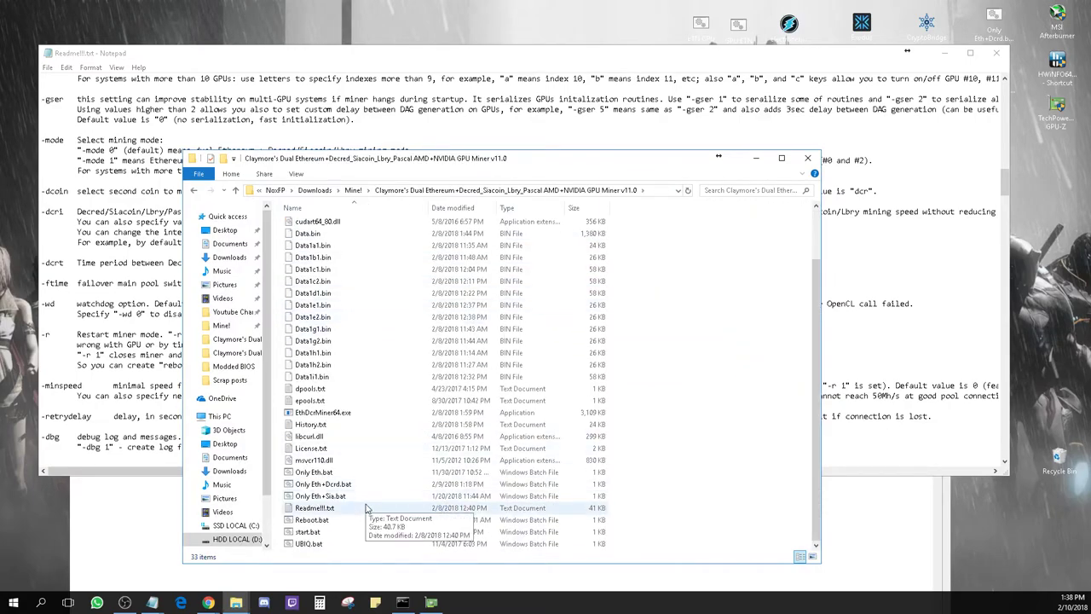
Minimize the Readme and review the "-r 10" and "-tt 55" parameters in Only Eth+Sia.bat
click(899, 131)
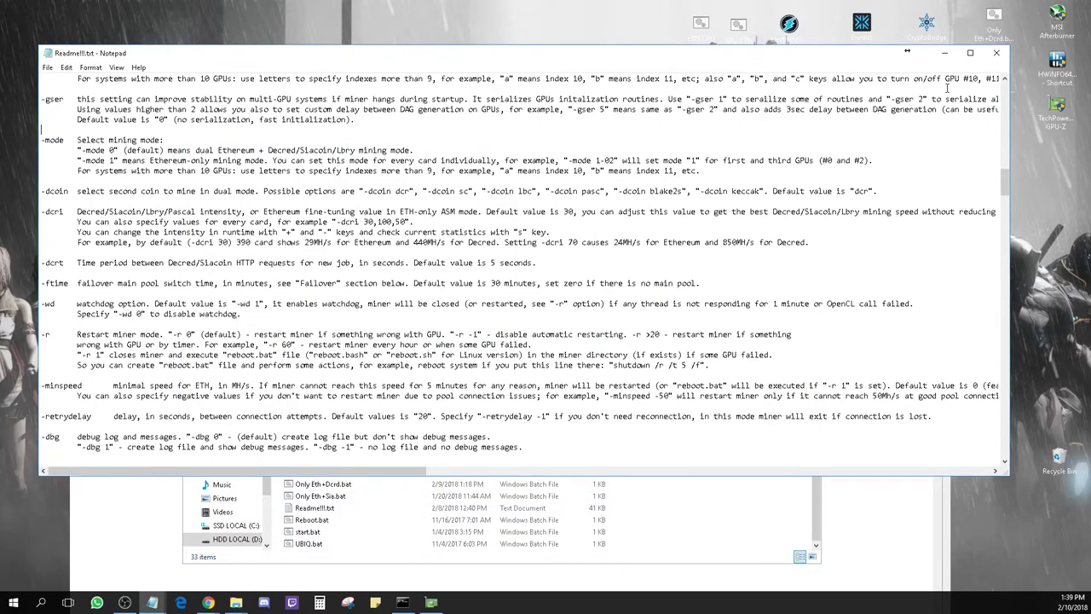
click(945, 53)
click(875, 362)
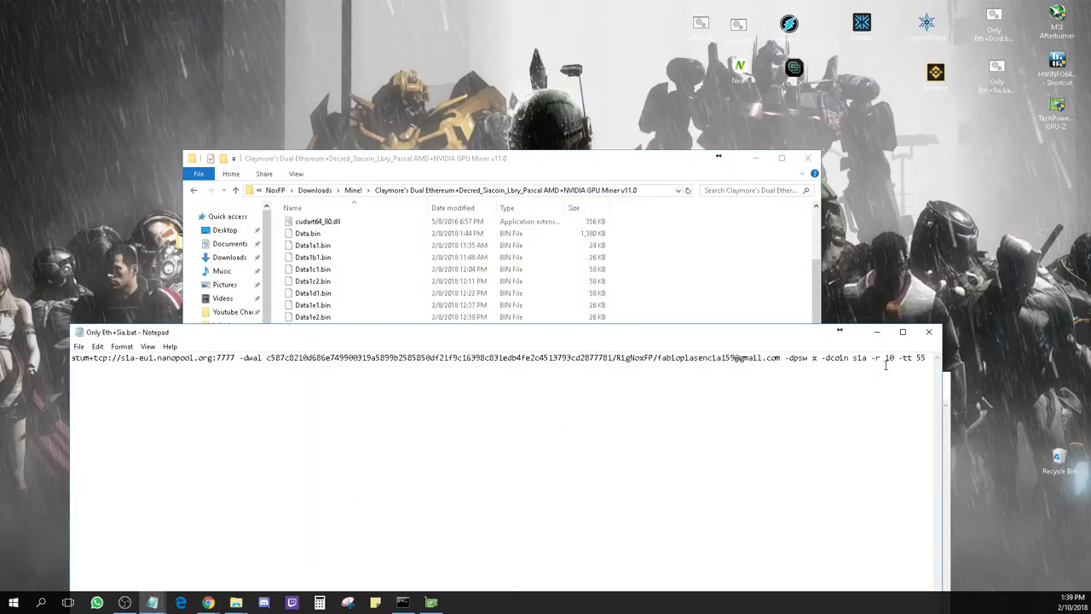
Open Readme!!!.txt from the Claymore v11.0 folder and remove the stray "f" after "No DAG files."
click(668, 293)
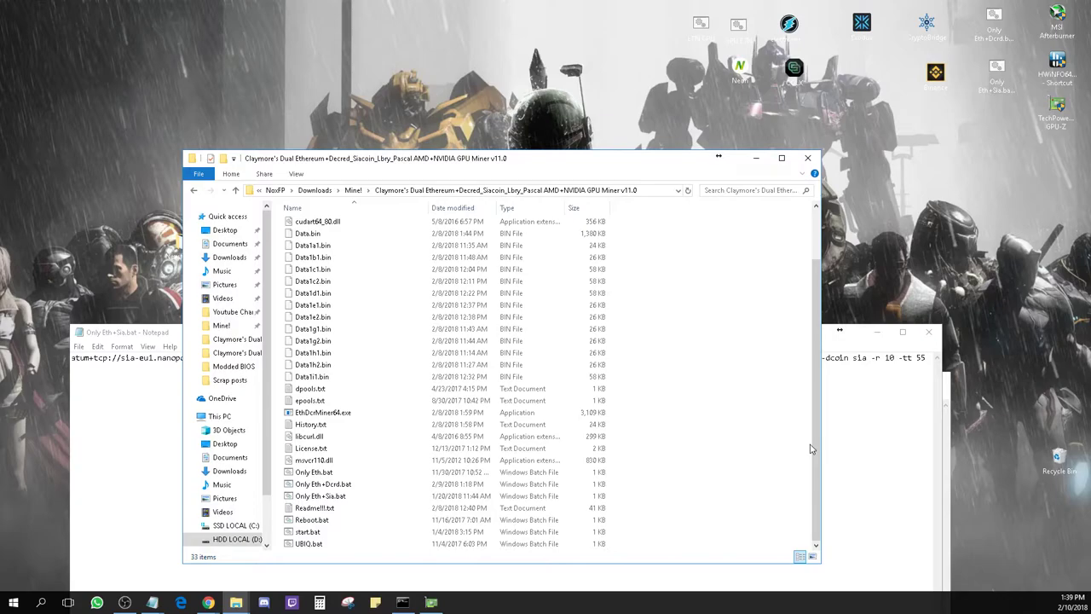
double_click(407, 510)
text(files.f)
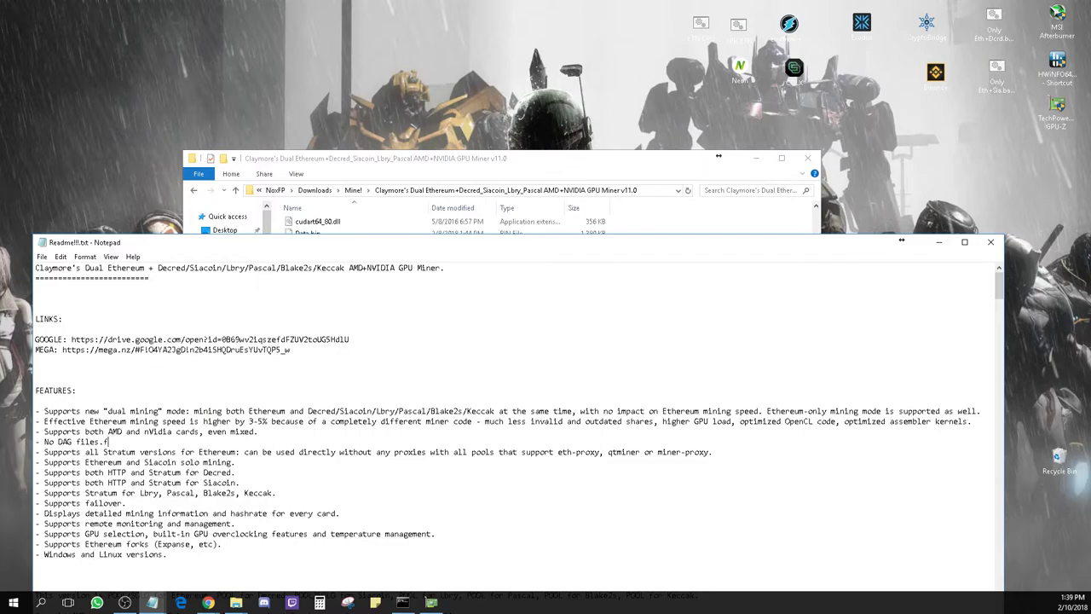
key(BackSpace)
Find "-tt" in the Readme, move the Notepad window higher, and read the target GPU temperature parameter's description
key(ctrl+f)
text(-)
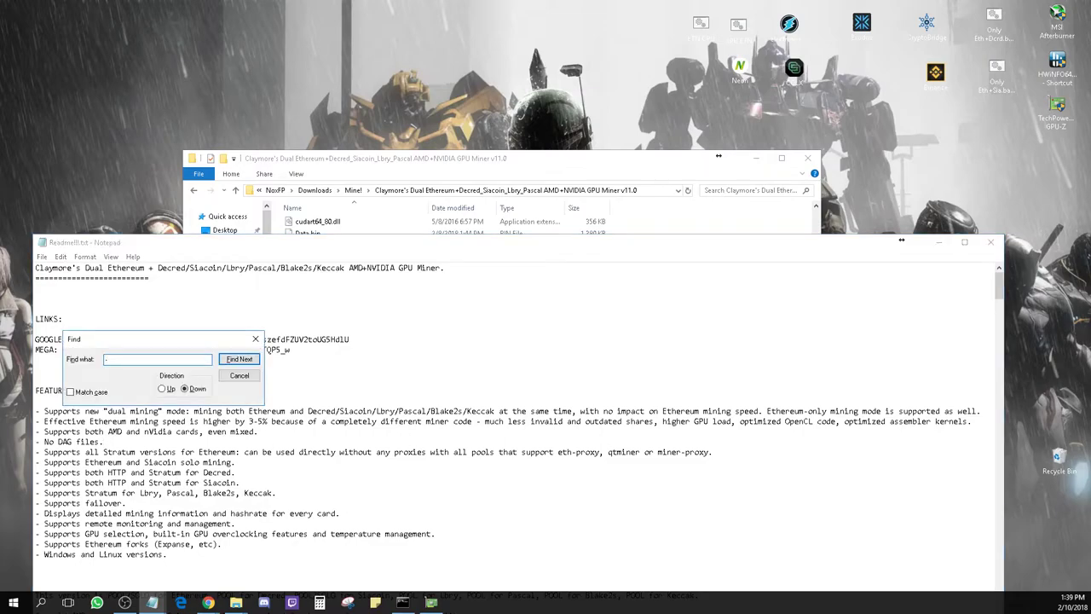
text(r)
key(Return)
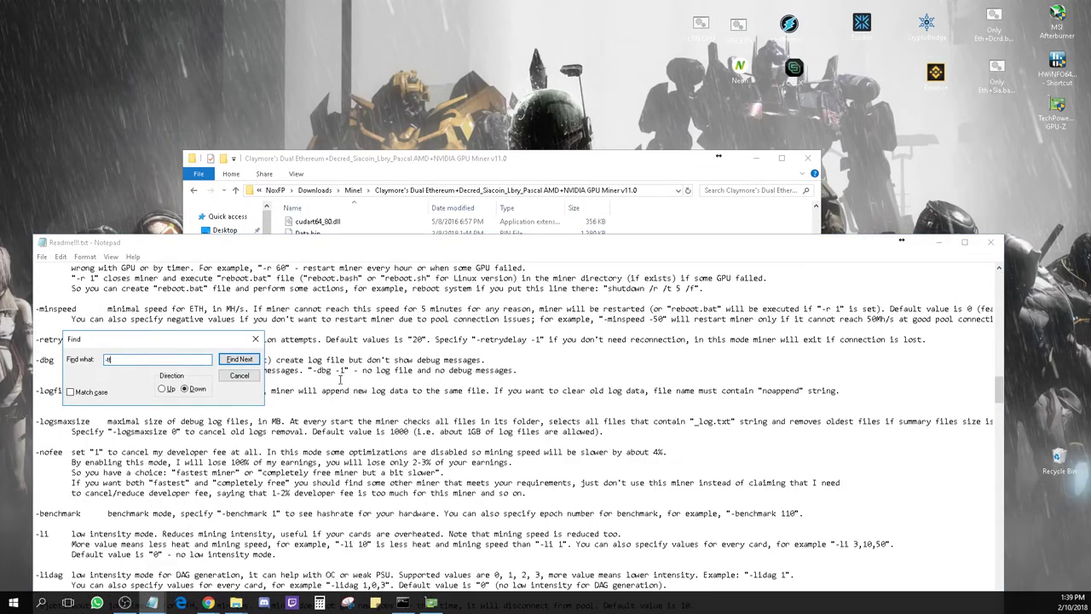
click(254, 341)
drag(337, 242, 349, 126)
scroll(368, 317, down, 1)
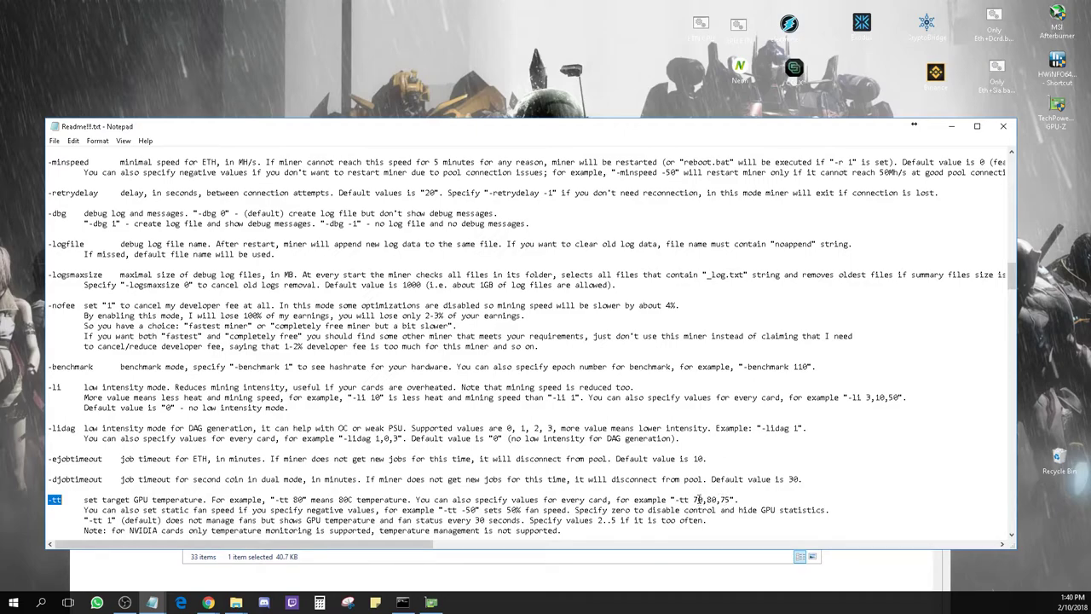
Highlight the last value of the per-card "-tt 70,80,75" example in the Readme and check Only Eth+Sia.bat and Only Eth.bat, minimizing both
click(694, 500)
double_click(726, 500)
click(849, 568)
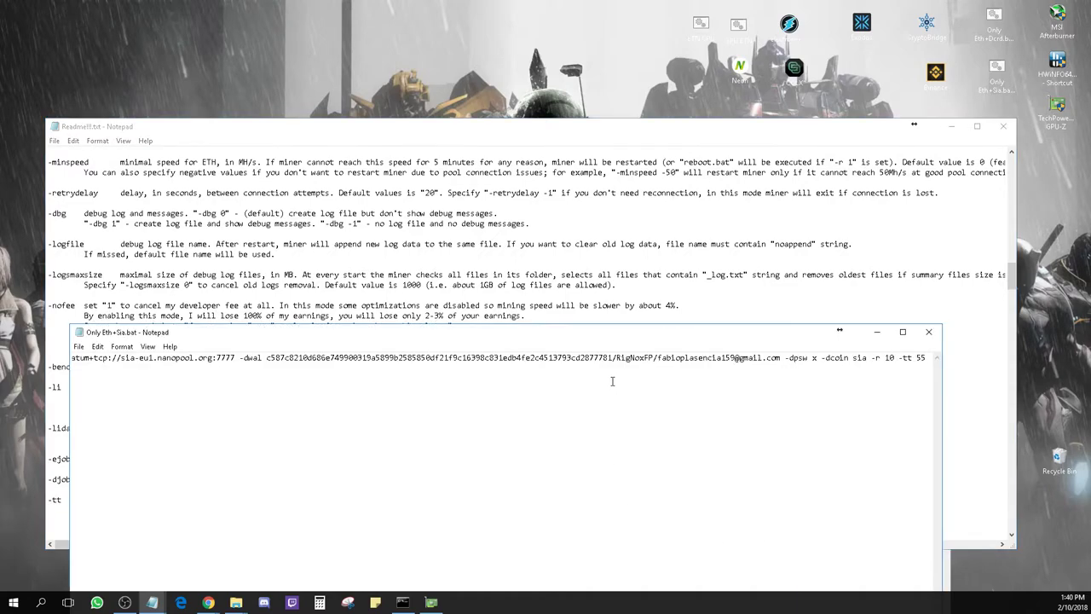
click(877, 332)
click(588, 569)
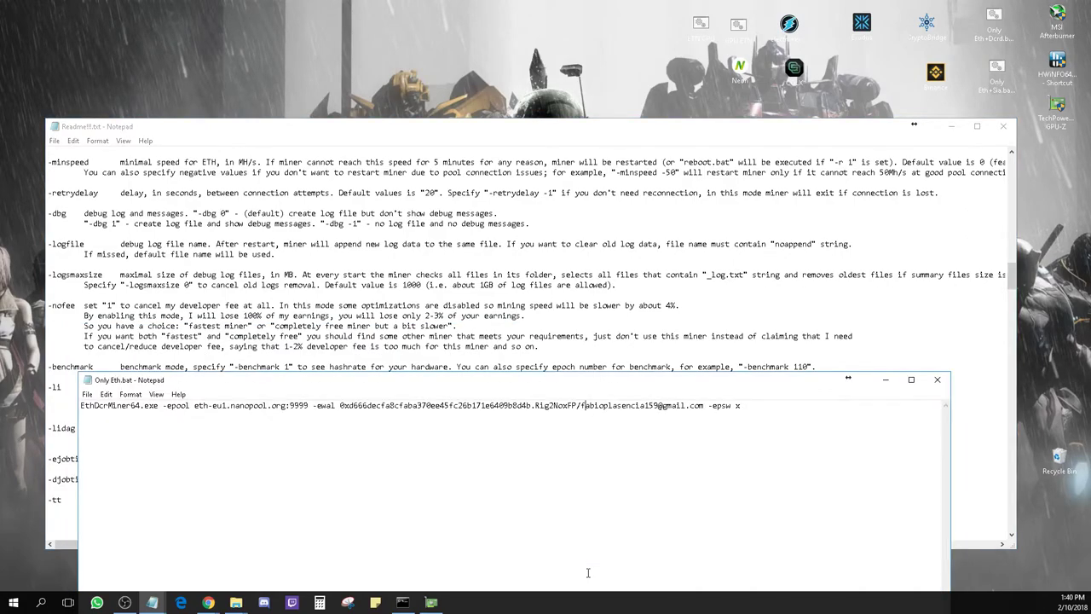
click(886, 380)
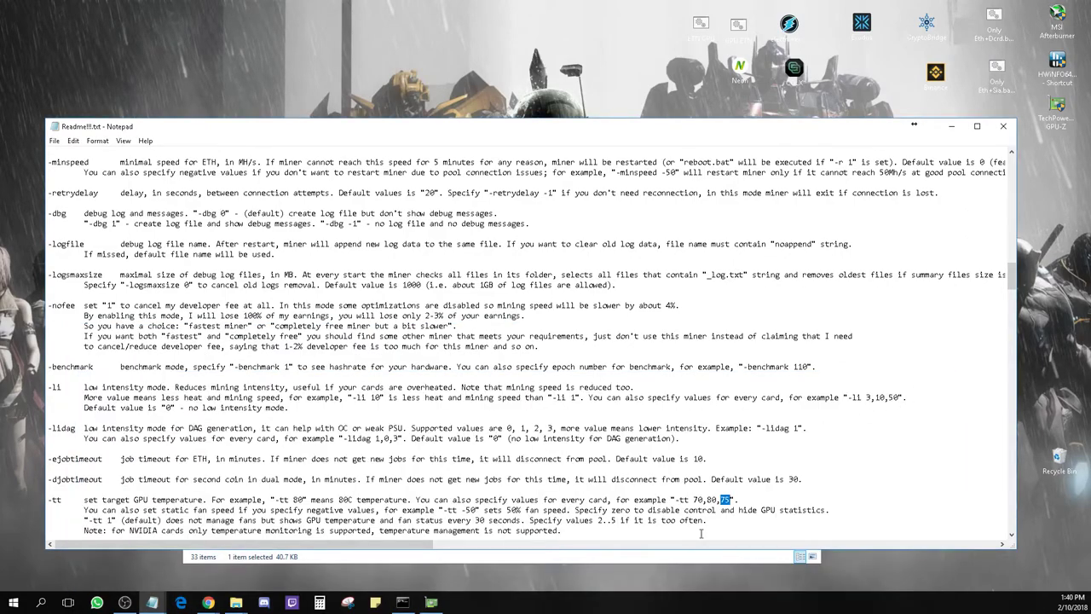
Bring the Claymore v11.0 folder window in front of the Readme and move it higher on the desktop
click(697, 559)
click(718, 461)
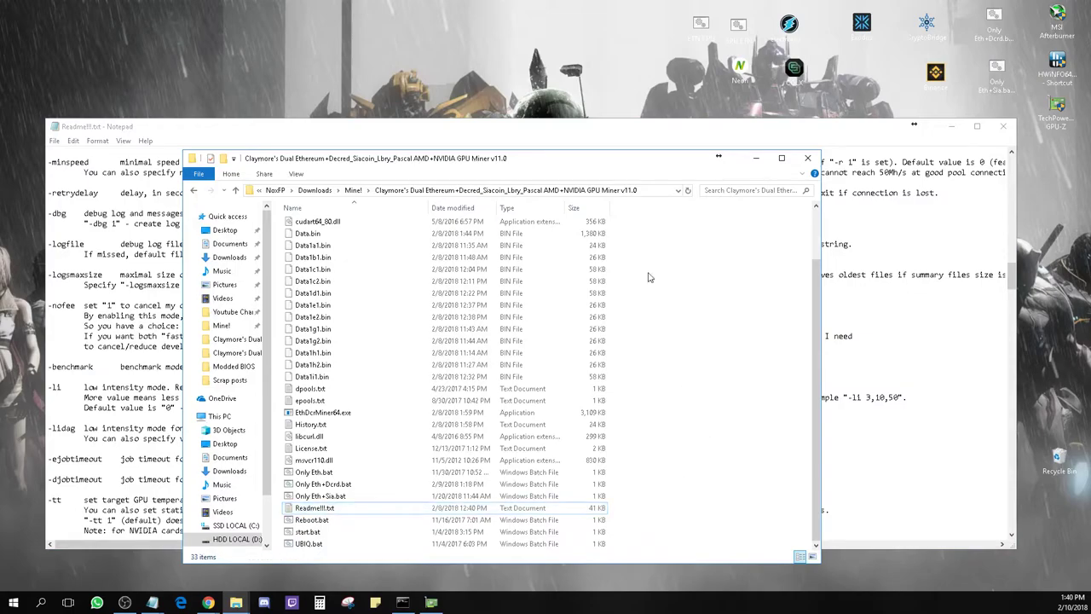
drag(625, 179, 623, 111)
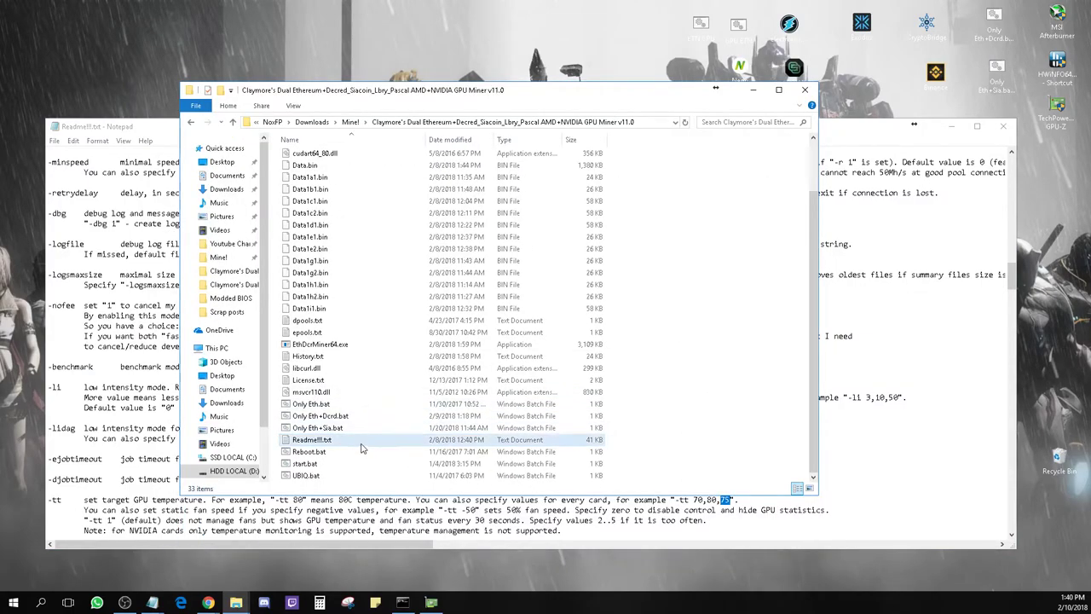
click(342, 416)
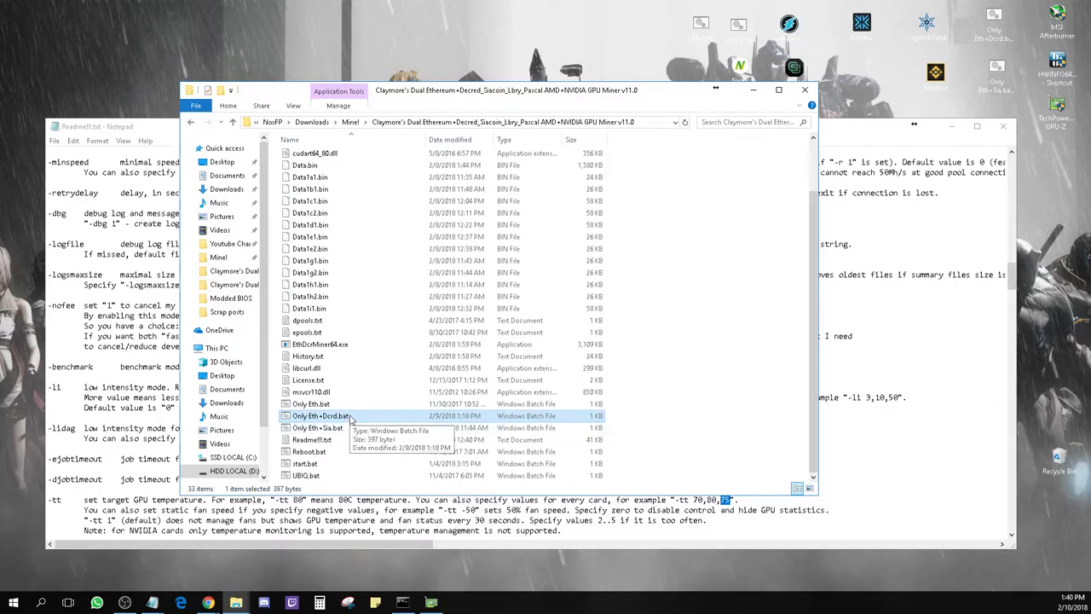
double_click(349, 429)
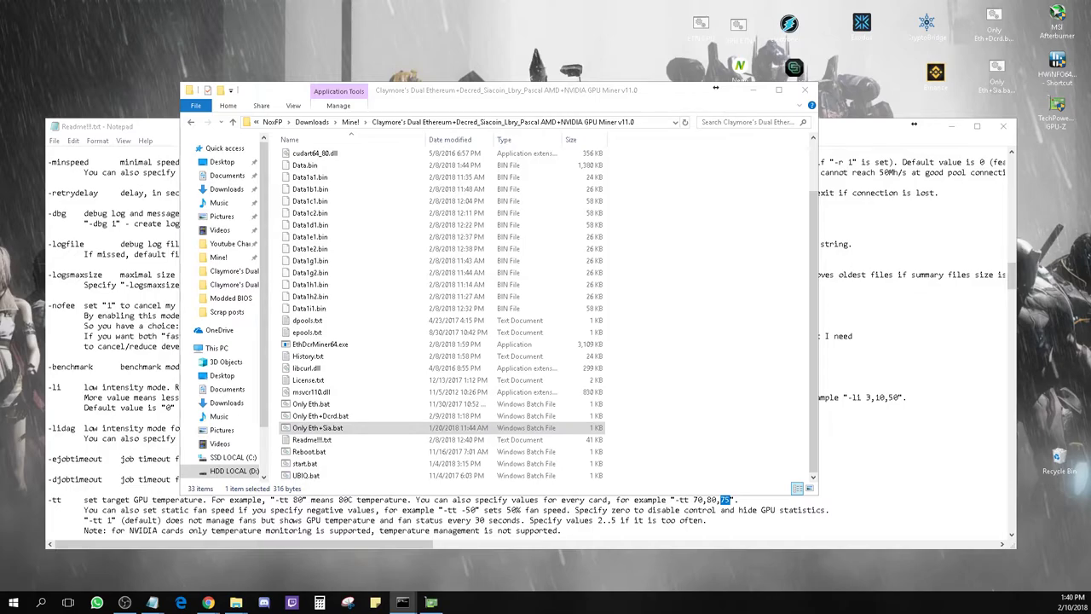
click(341, 429)
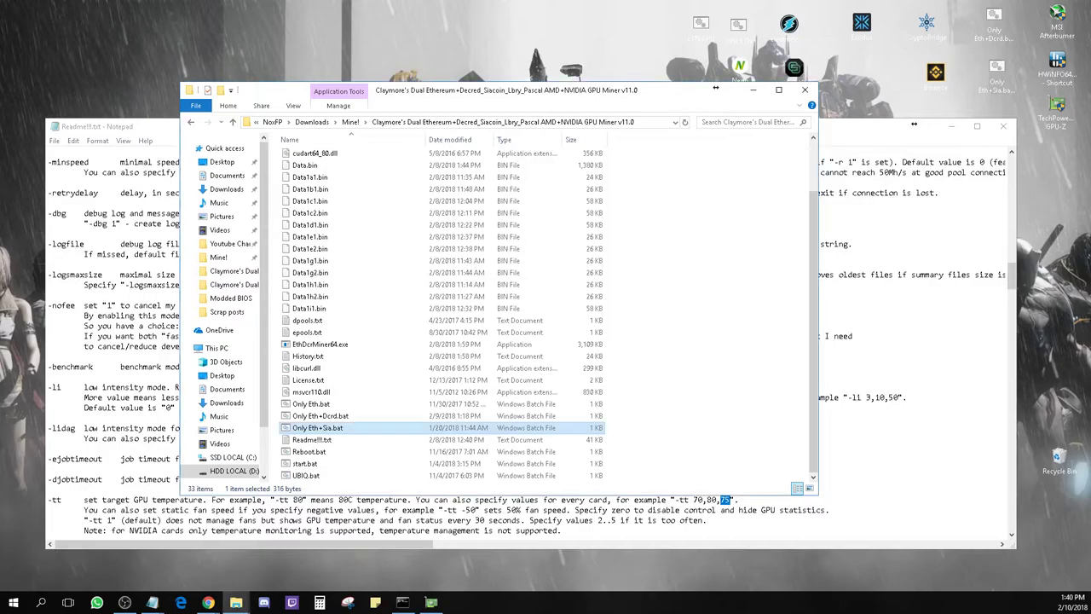
right_click(344, 416)
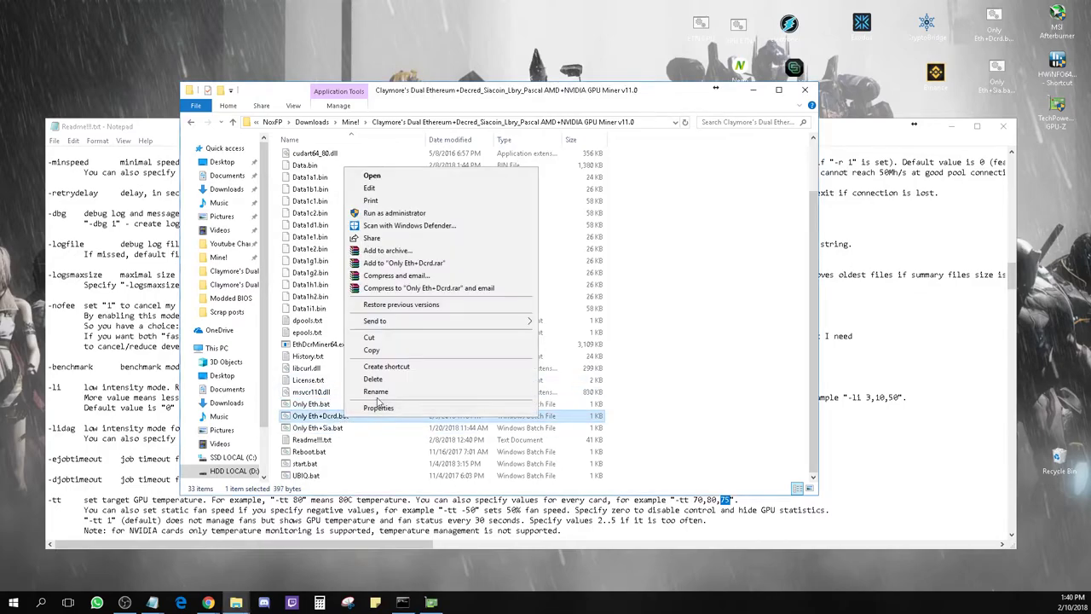
click(375, 391)
click(345, 451)
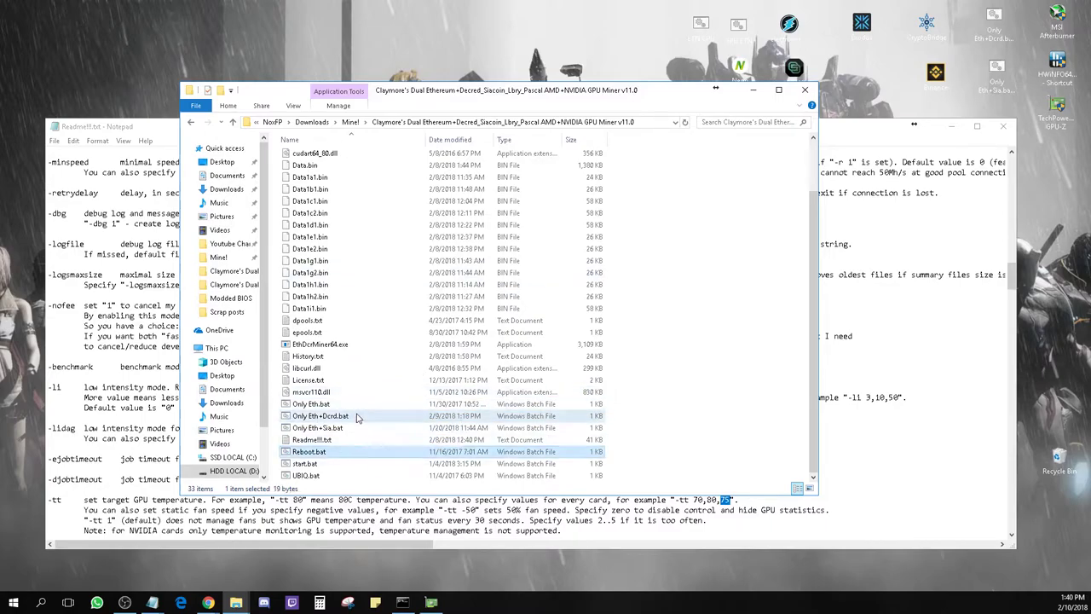
Open Only Eth+Dcrd.bat for editing and copy the Ethereum wallet address that follows -ewal
right_click(357, 417)
click(383, 186)
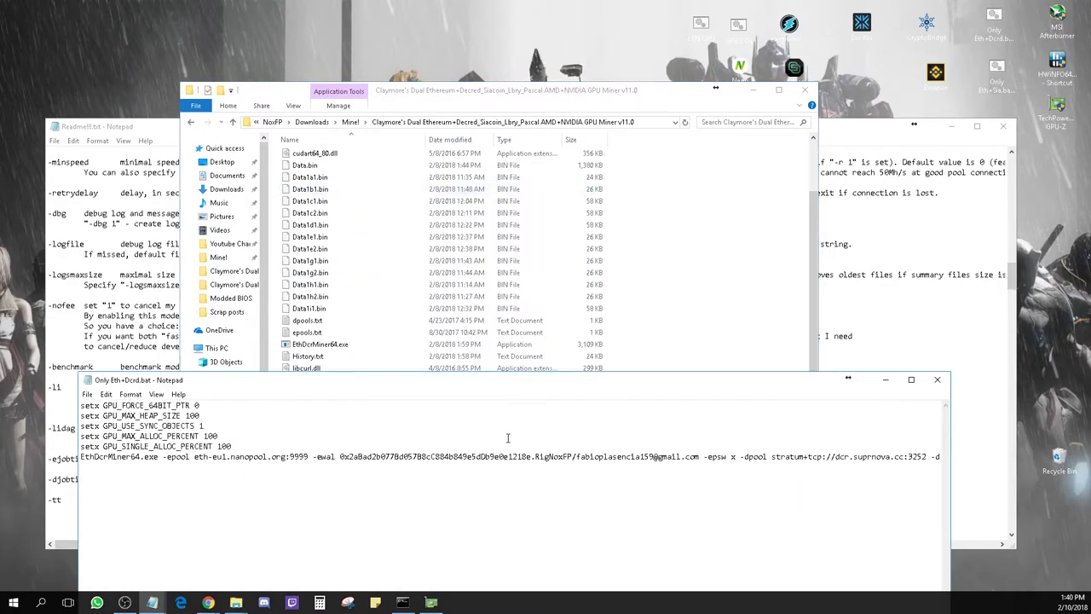
drag(339, 456, 533, 456)
key(ctrl+c)
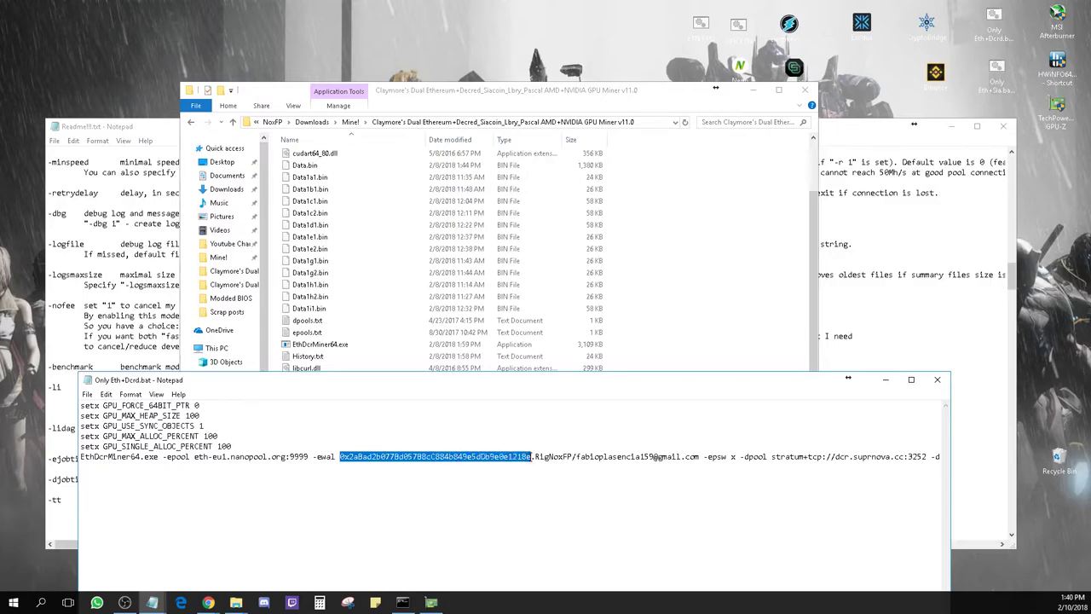
Close Only Eth+Dcrd.bat, replace the -ewal wallet address in Only Eth.bat with the copied one, and save the file
click(937, 380)
click(384, 407)
right_click(385, 407)
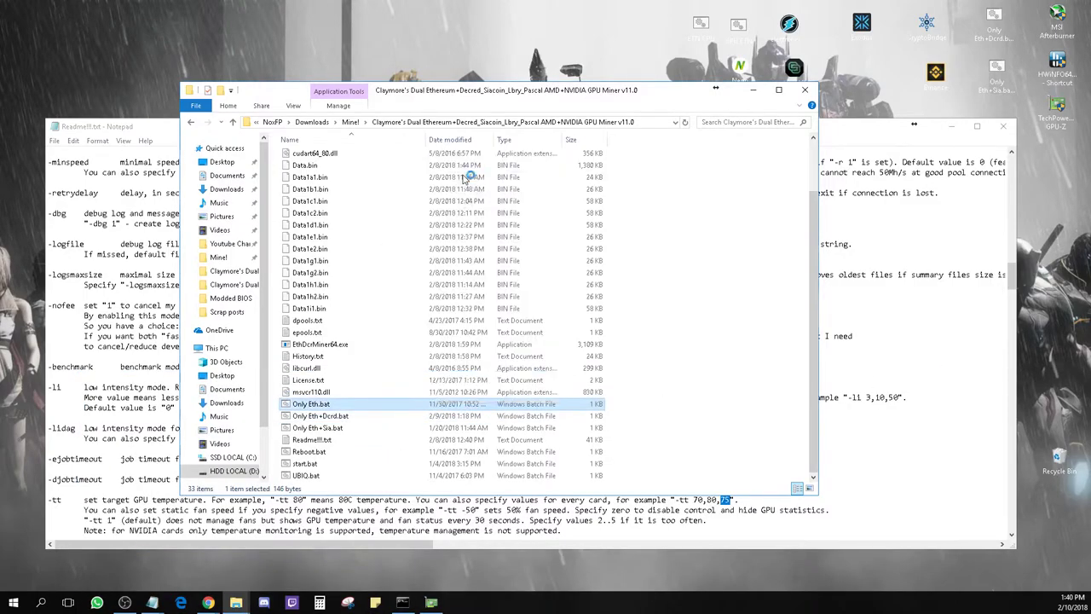
click(465, 178)
drag(339, 407, 563, 406)
key(ctrl+v)
click(941, 380)
click(515, 321)
Run Only Eth.bat and review the miner's startup output for the pool connection and Ethereum-only mining mode
double_click(414, 407)
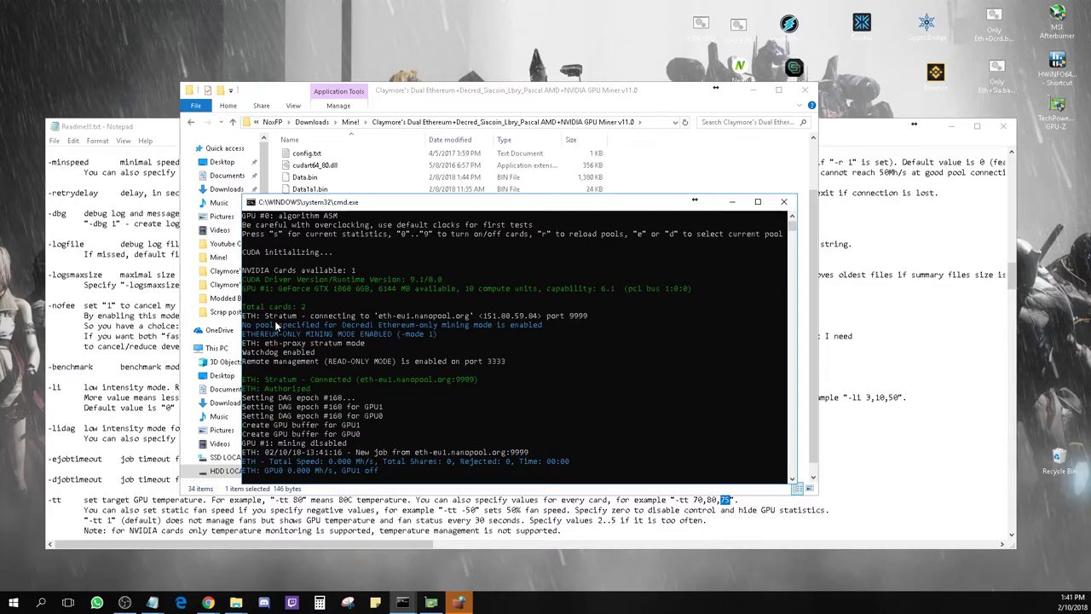
click(304, 333)
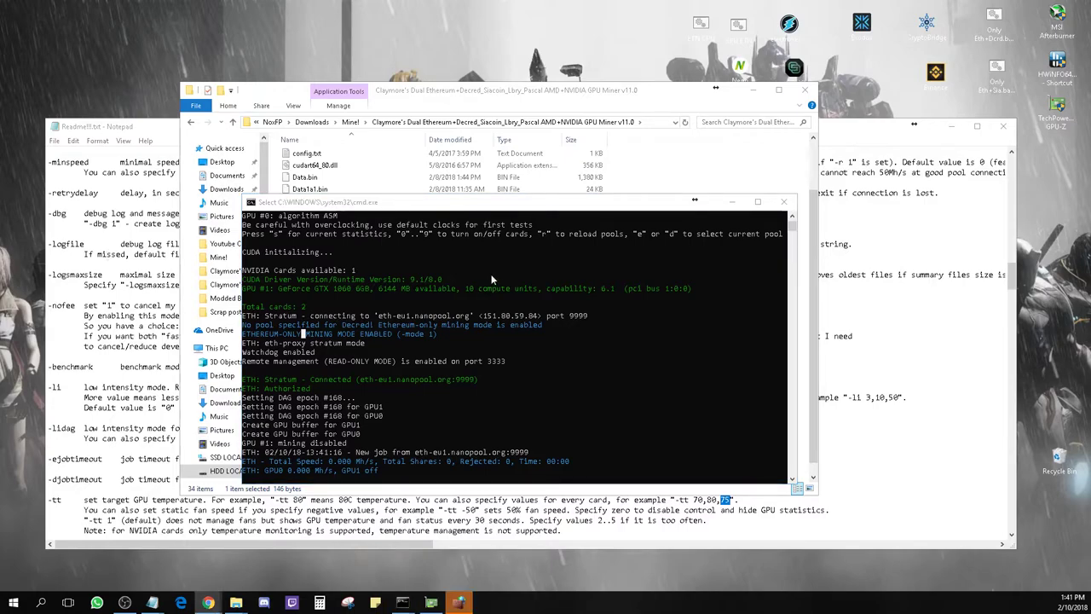
click(483, 348)
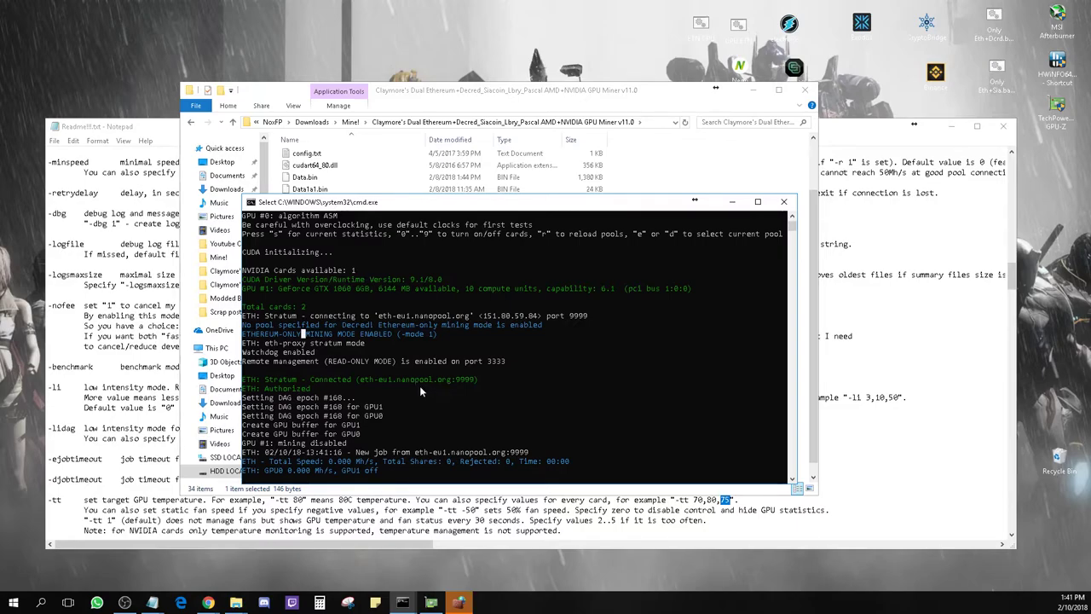
scroll(436, 387, down, 4)
scroll(440, 386, up, 4)
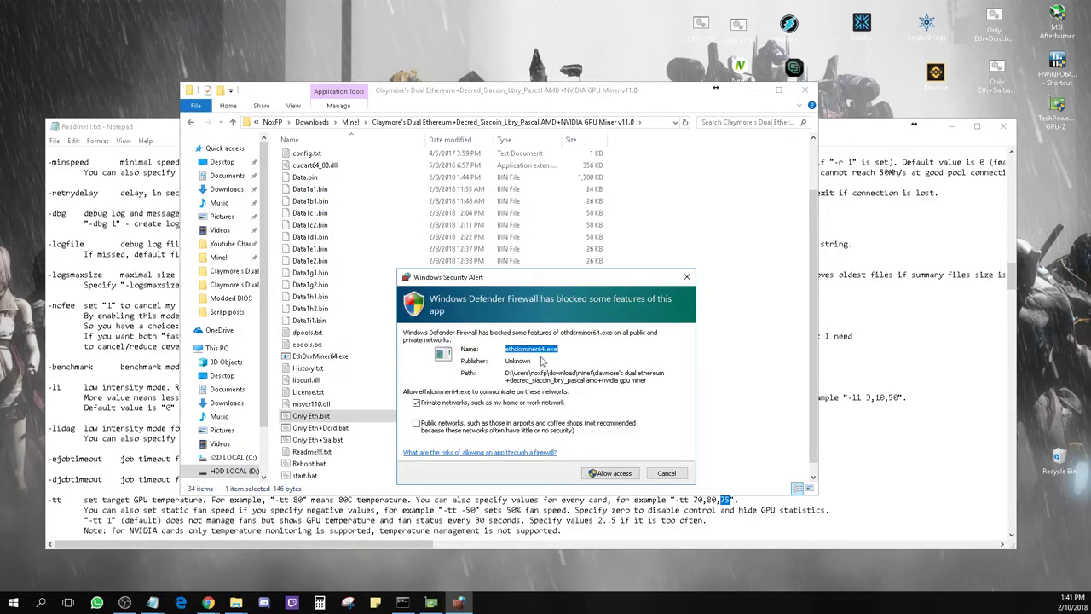
Allow ethdcrminer64.exe through the firewall on private networks, then run Only Eth.bat again and review its output
click(591, 474)
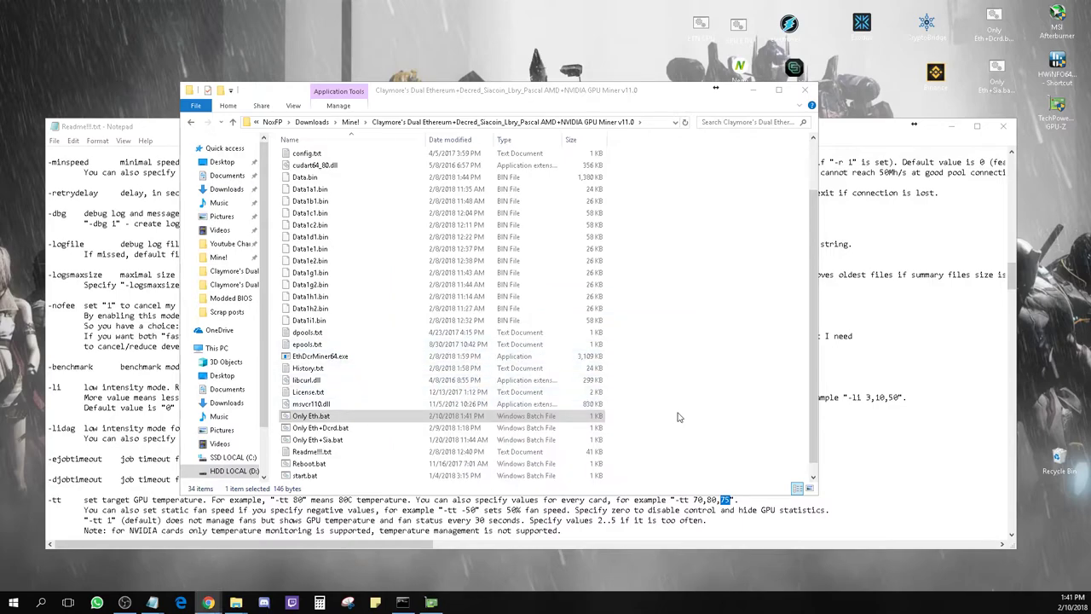
click(676, 417)
click(435, 419)
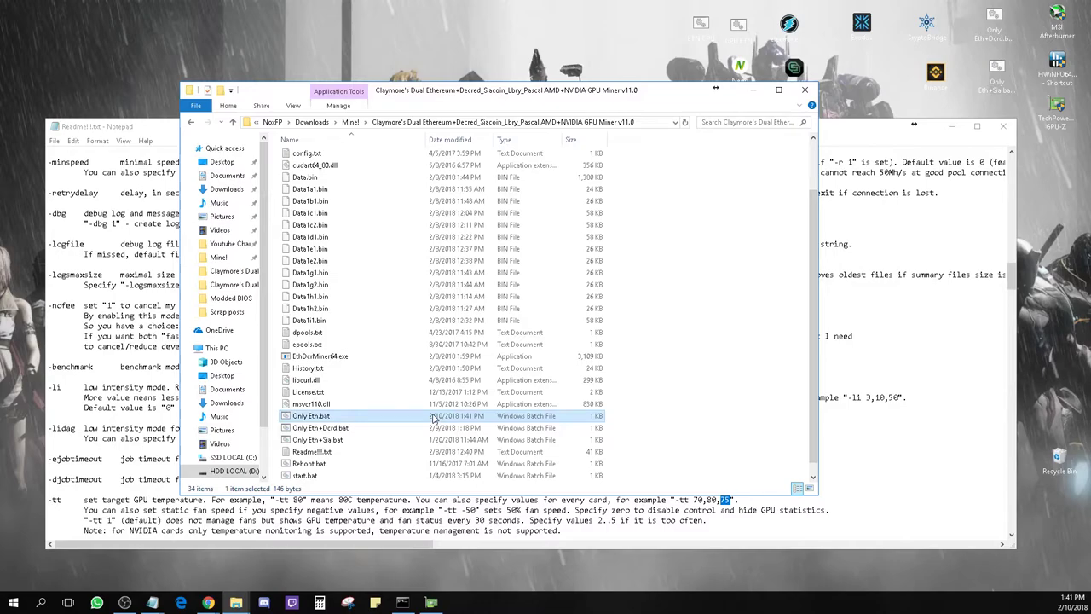
double_click(434, 418)
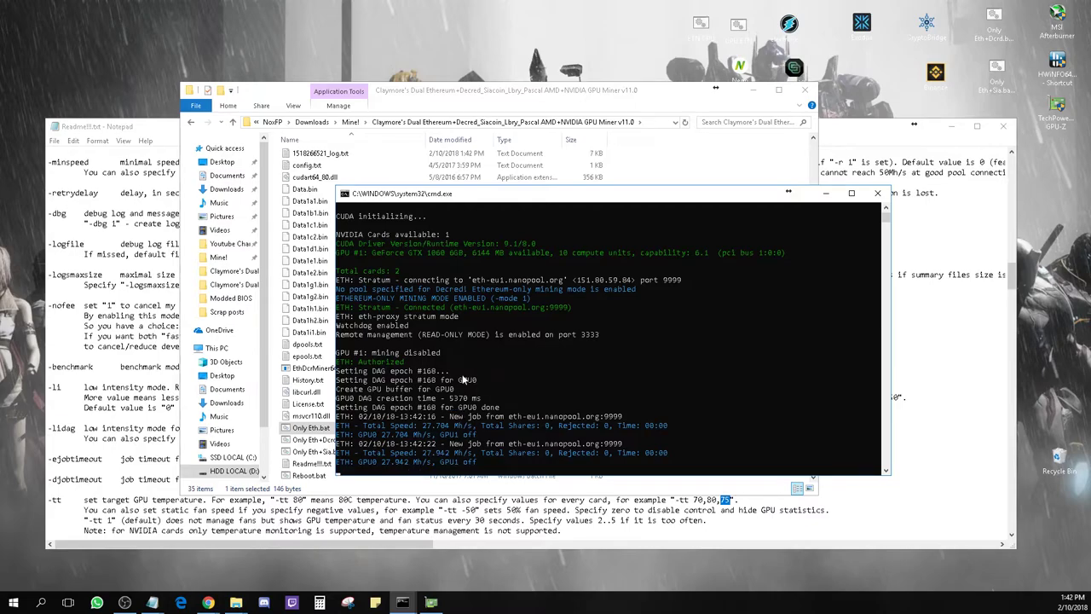
scroll(458, 375, up, 4)
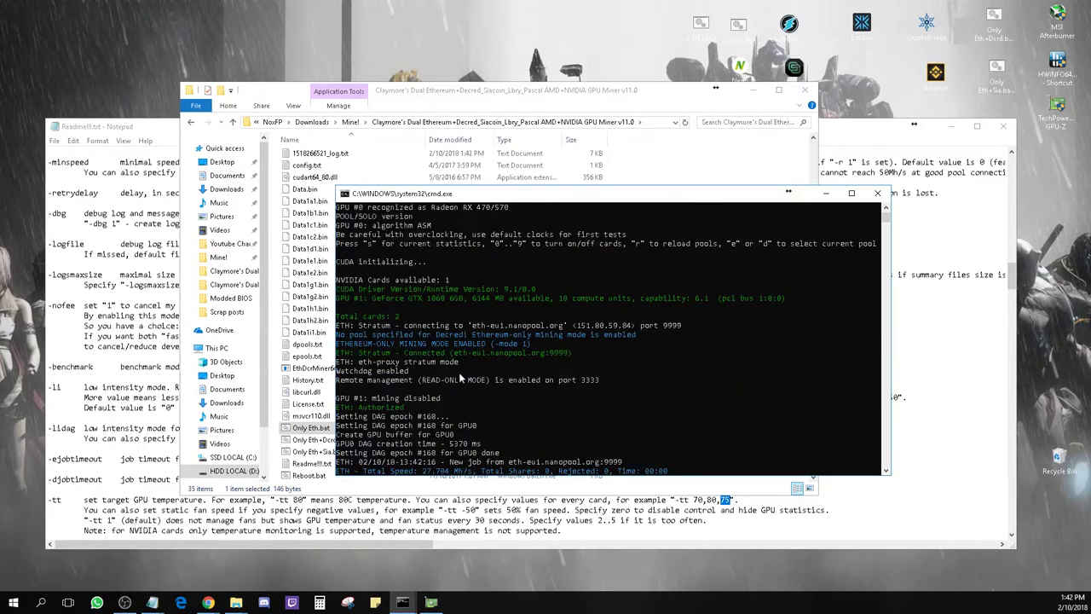
scroll(458, 371, down, 4)
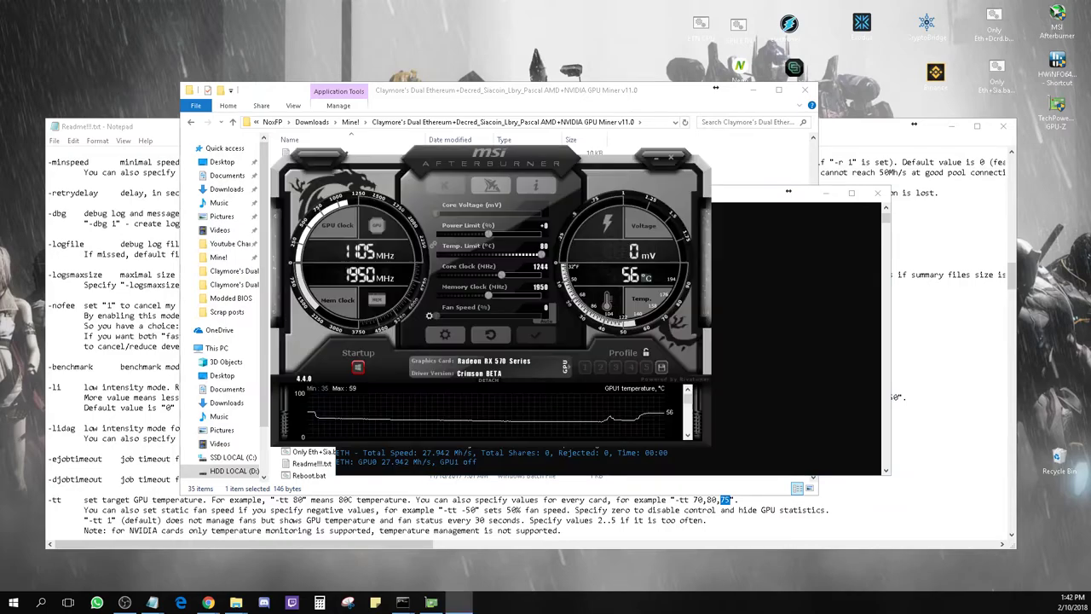
In MSI Afterburner, move the window beside the miner output and apply a 2000 MHz memory clock and 1150 MHz core clock
drag(600, 159, 837, 164)
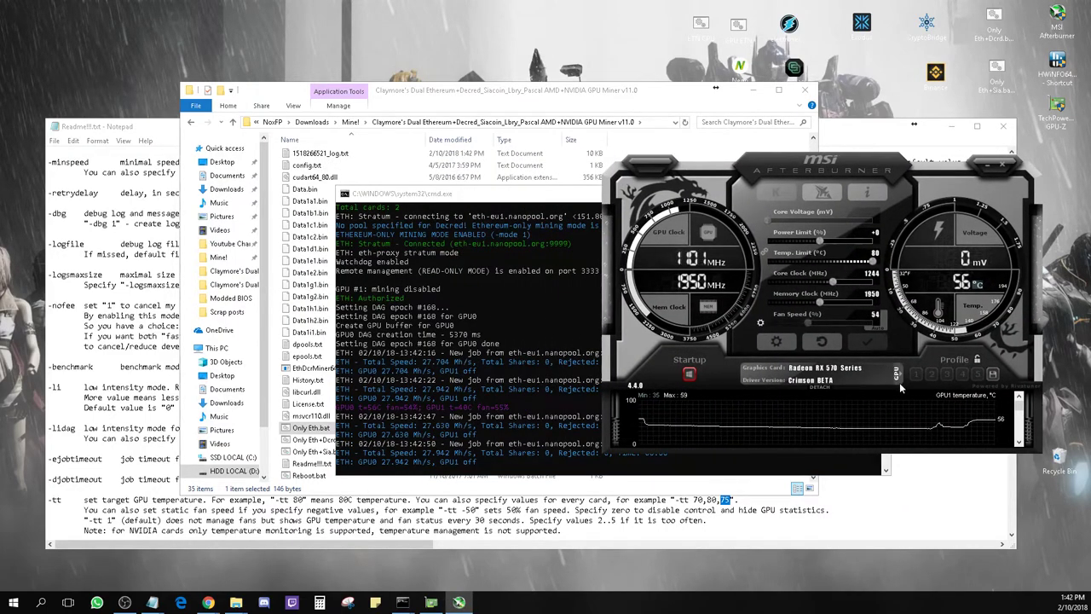
drag(821, 304, 831, 305)
click(866, 341)
drag(833, 284, 825, 289)
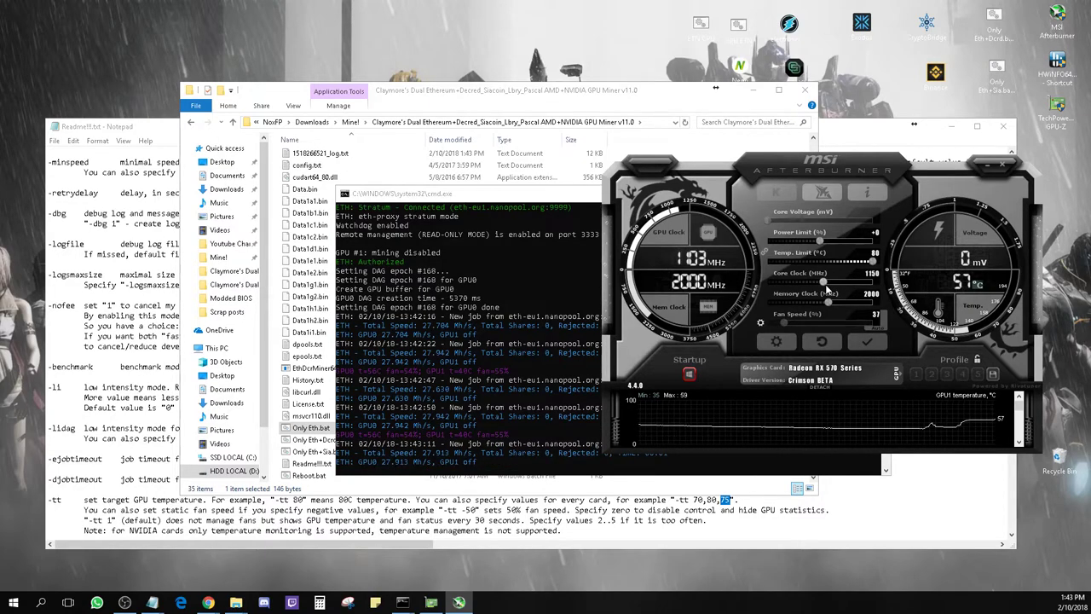
click(866, 341)
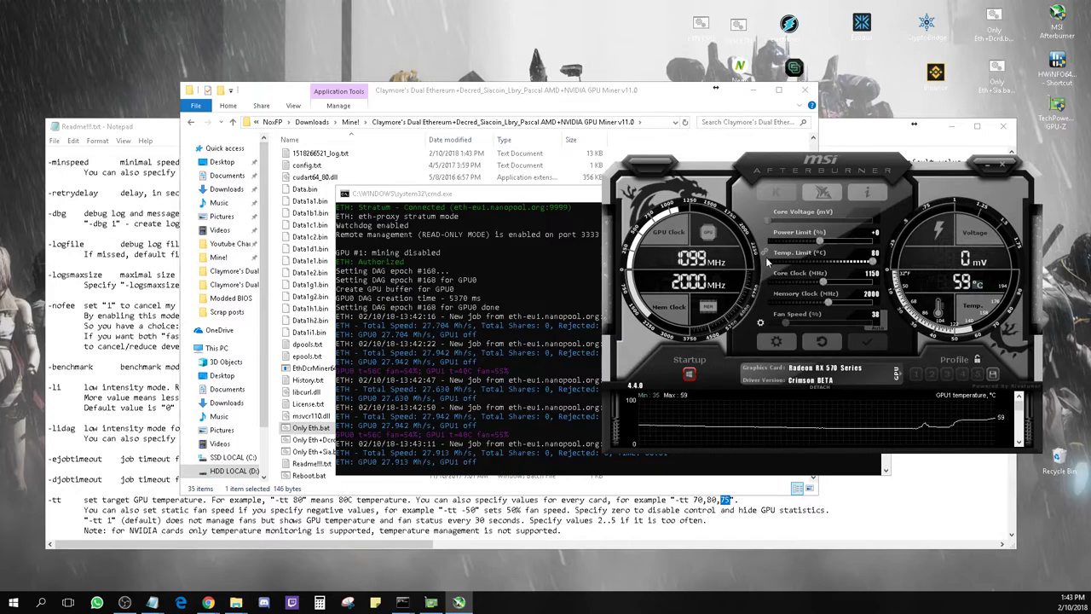
click(985, 166)
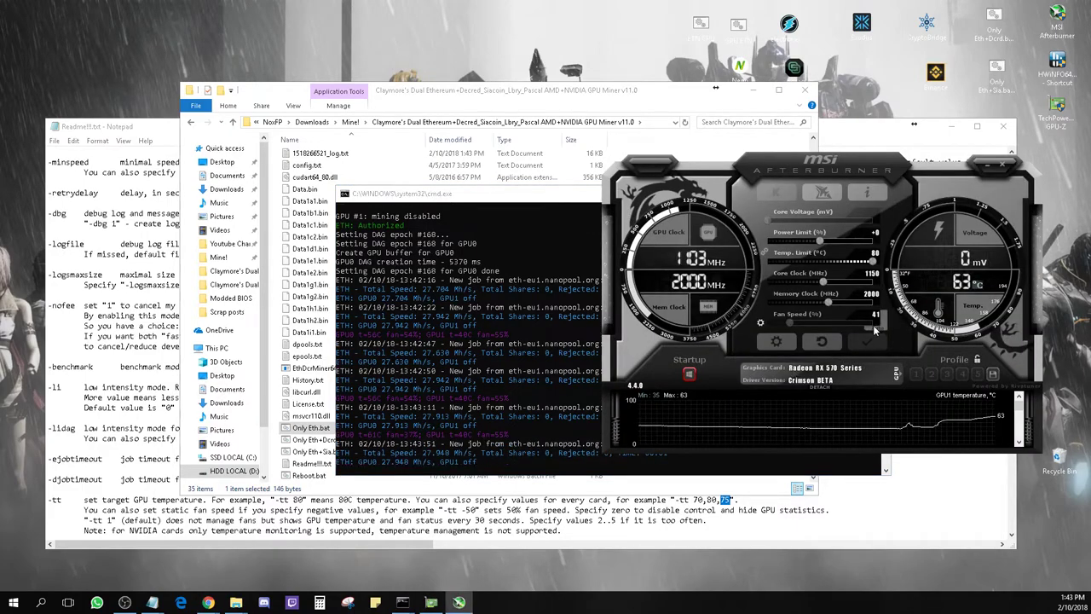
Apply a fan speed of 55%, save the Afterburner settings to profile 1, and minimize the window
drag(792, 323, 813, 326)
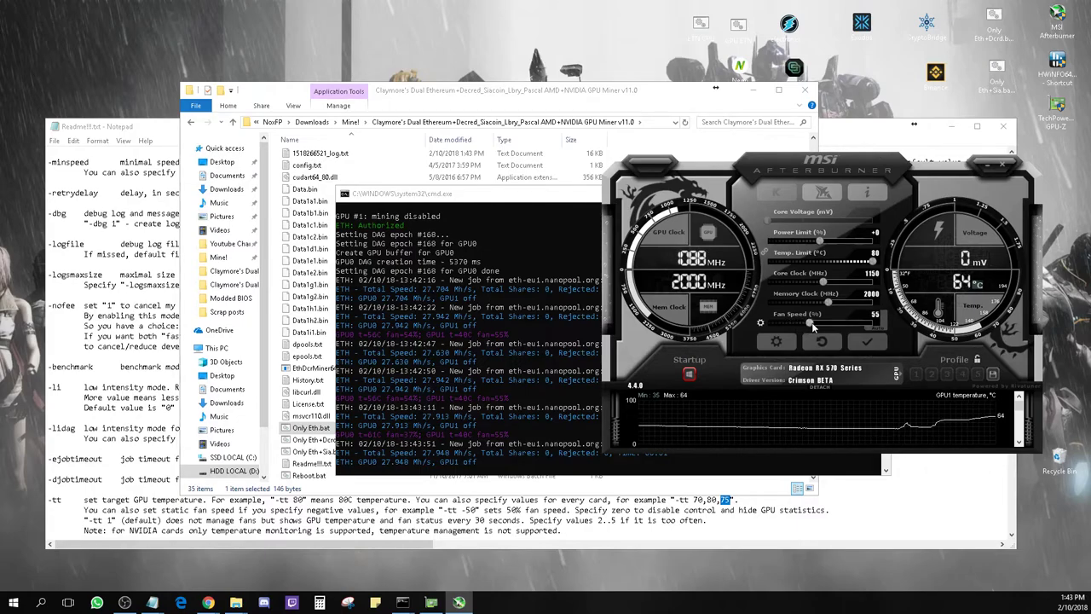
click(878, 342)
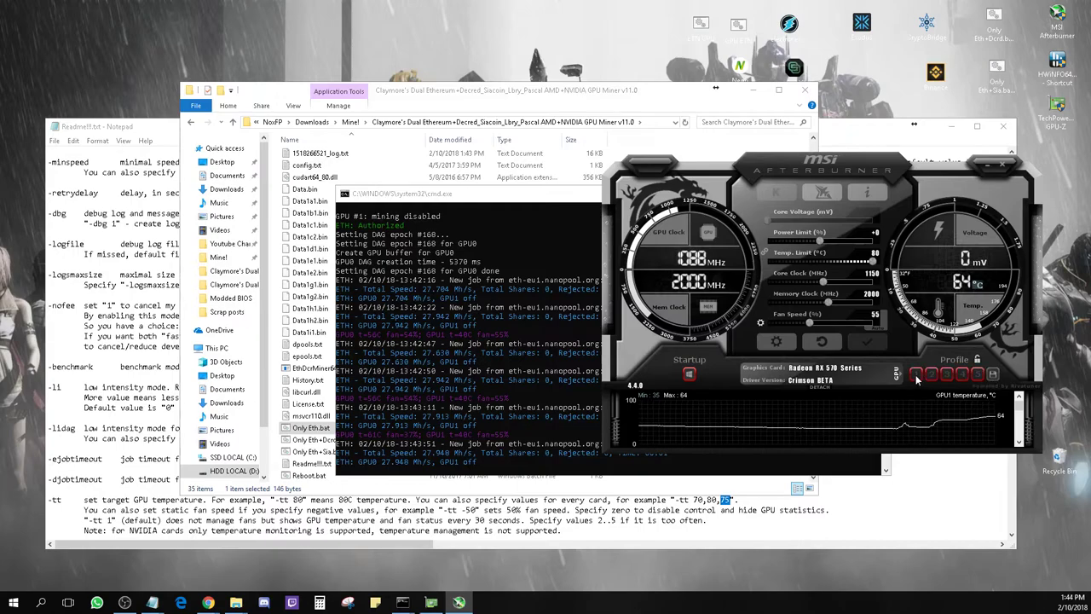
click(989, 165)
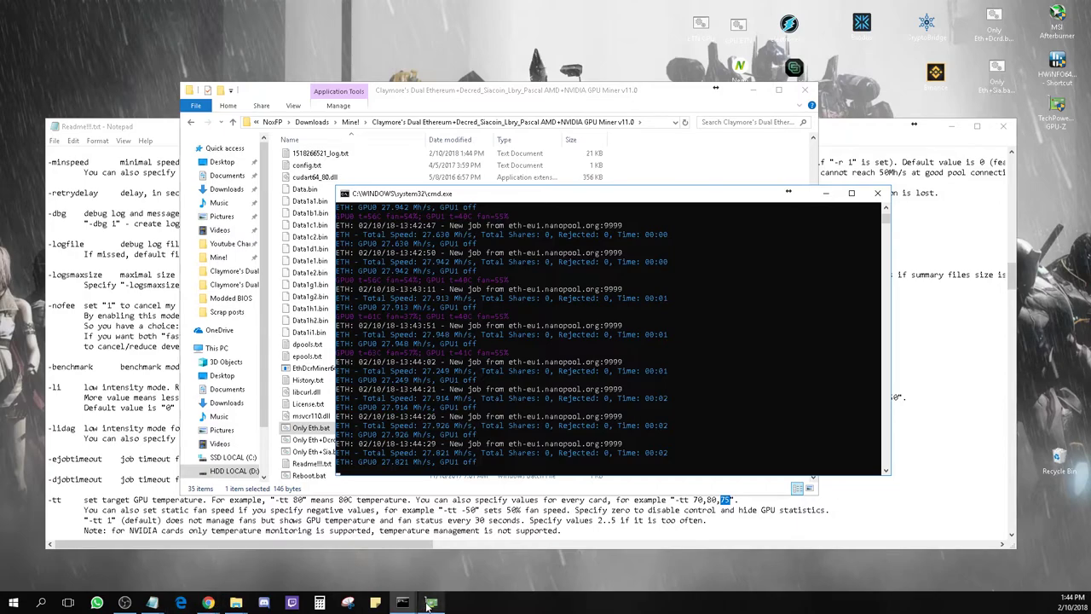
Reset the Afterburner settings to default and apply a 1300 MHz core clock with a 2000 MHz memory clock
click(432, 602)
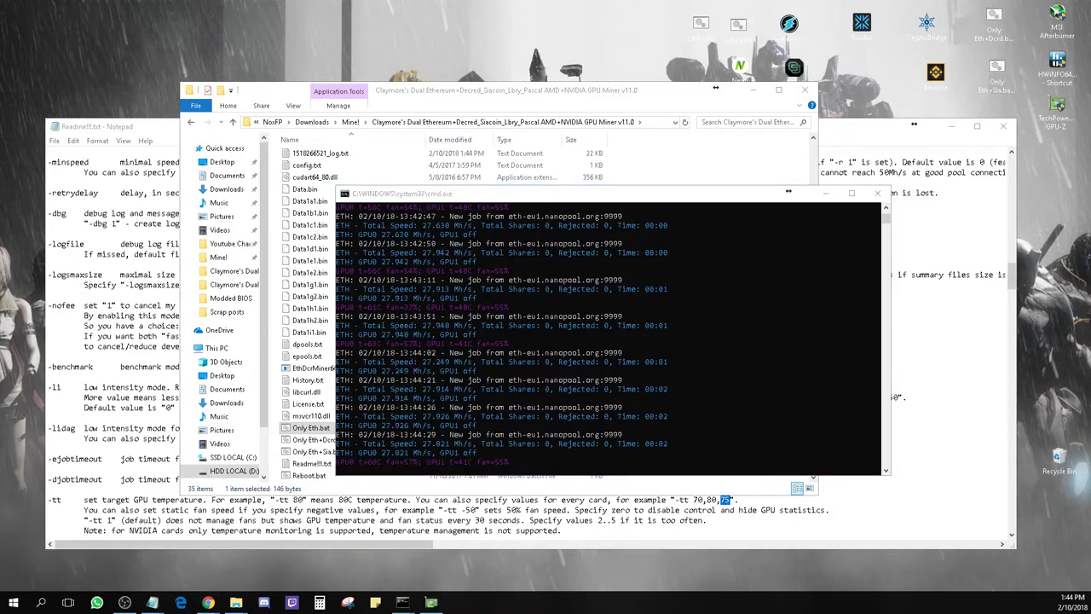
click(821, 341)
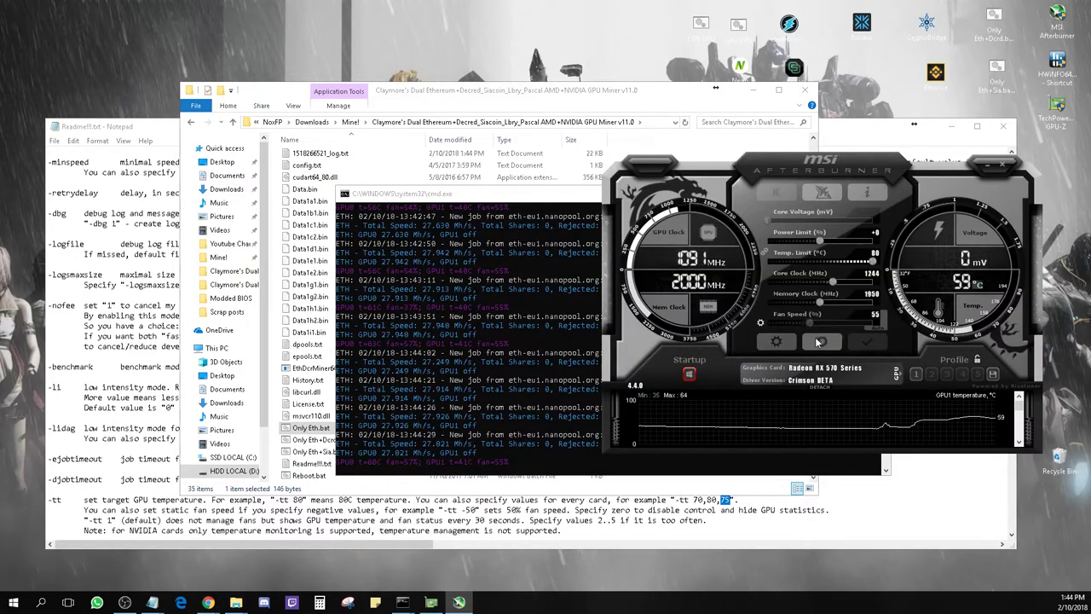
drag(833, 287, 832, 303)
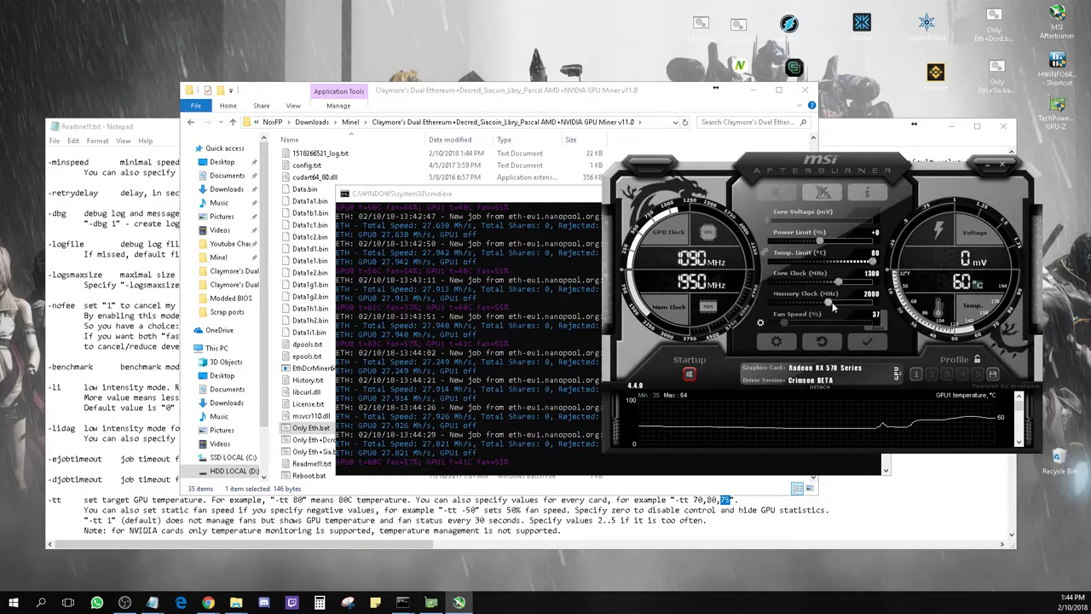
click(867, 341)
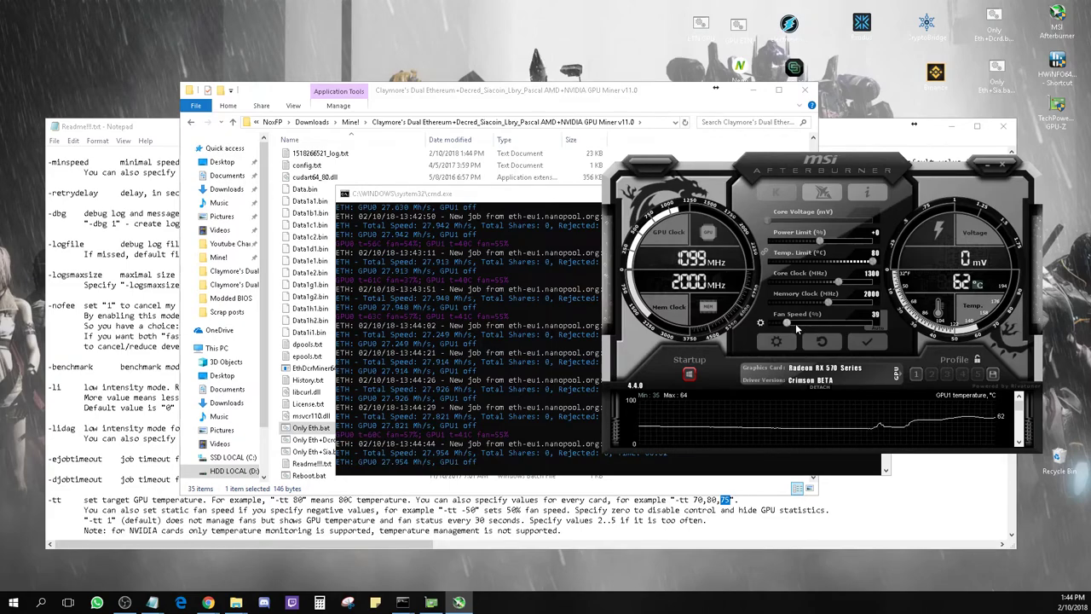
Apply a fan speed of 55% to the Radeon RX 570 and bring the Claymore v11.0 folder to the front
drag(795, 323, 810, 322)
click(858, 346)
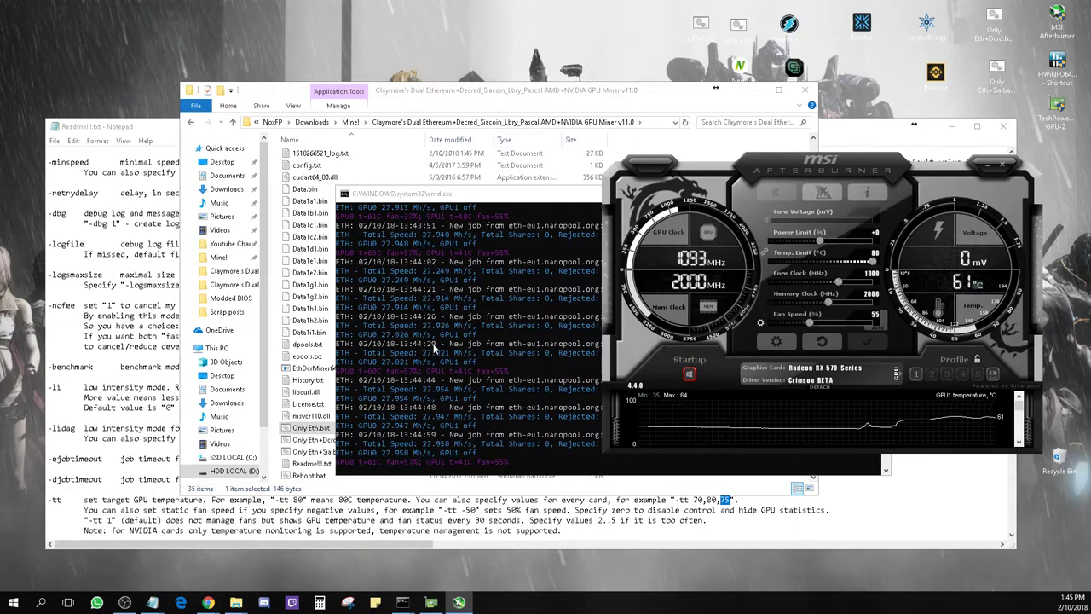
click(435, 96)
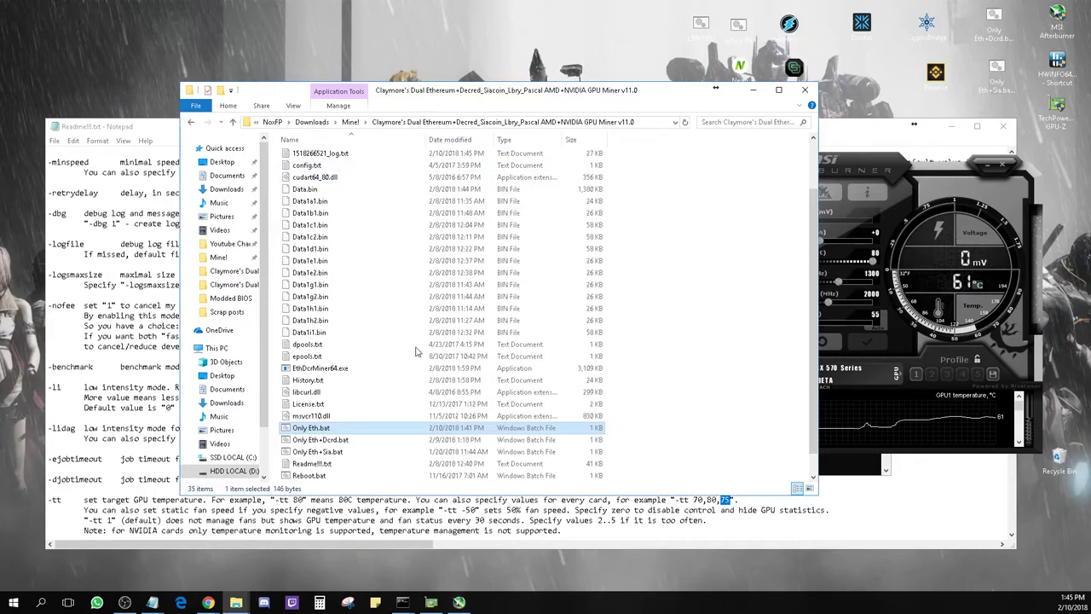
Open Only Eth.bat from the Claymore v11.0 folder for editing and append -asm after the -epsw x option
right_click(360, 430)
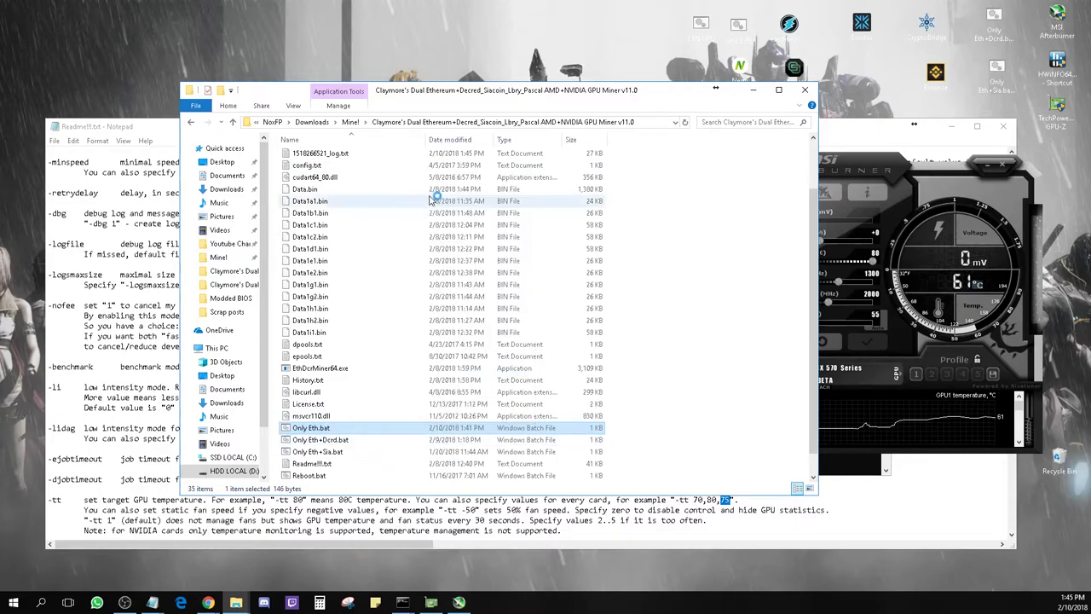
click(432, 201)
click(775, 414)
text(-)
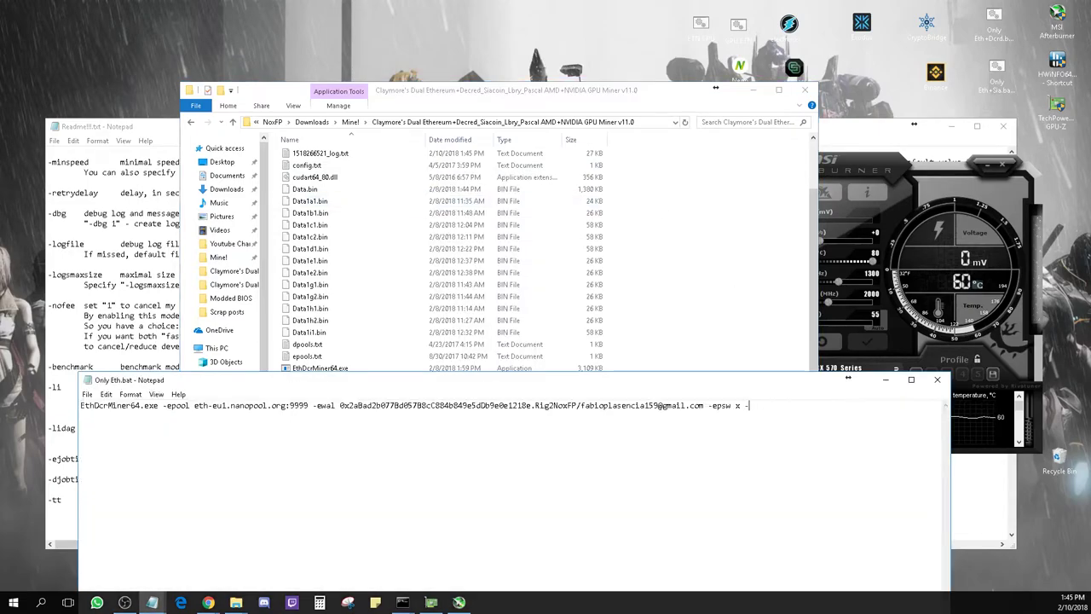
text(asm)
Switch to Chrome and return to the Bitcointalk thread on Claymore v11.0 to check the -asm option
click(206, 602)
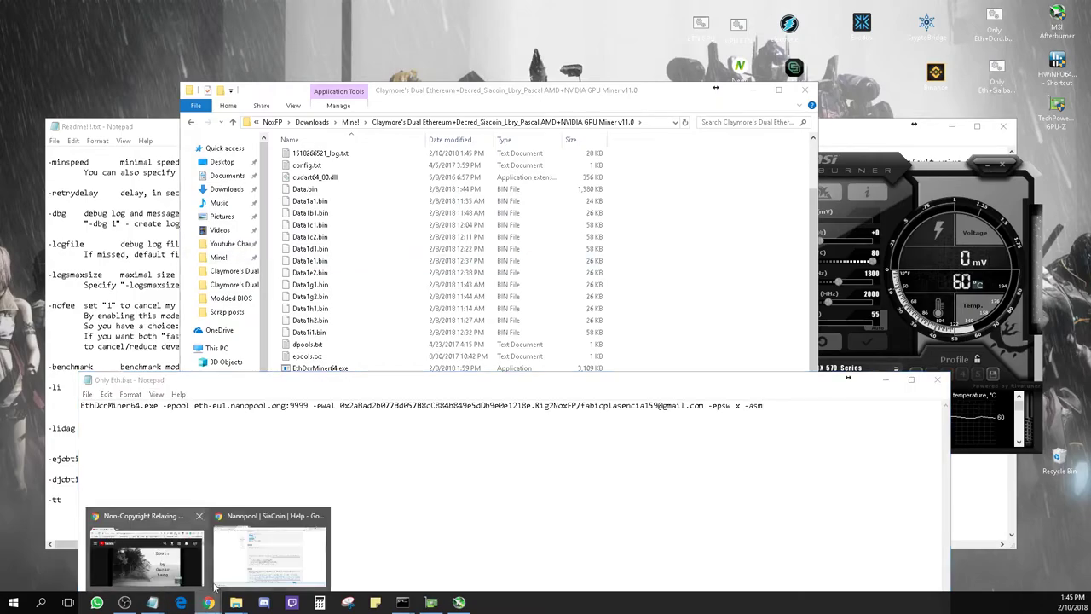
click(233, 546)
click(40, 7)
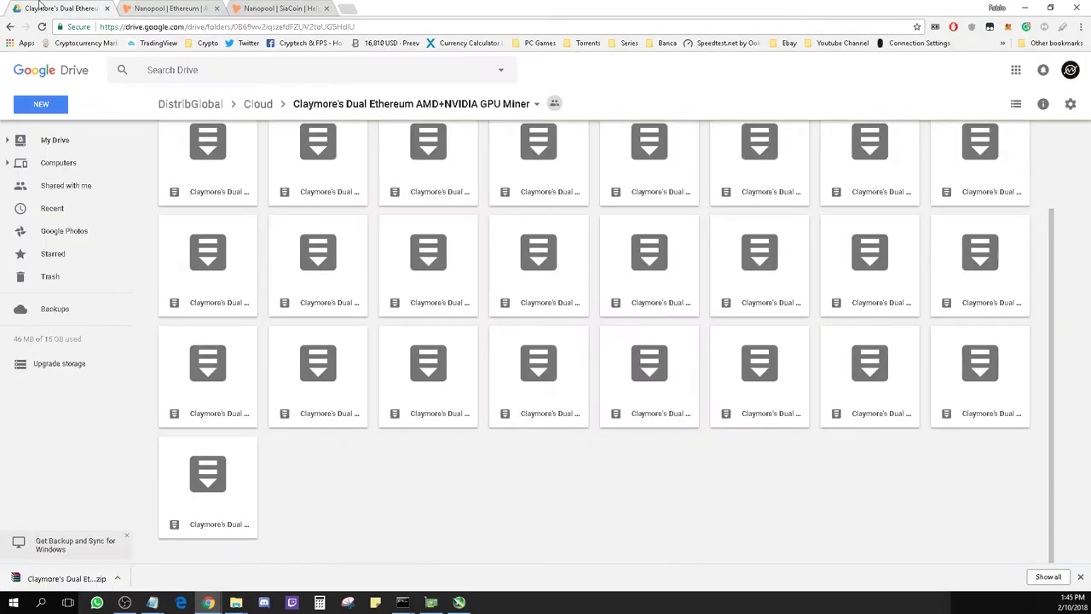
click(50, 276)
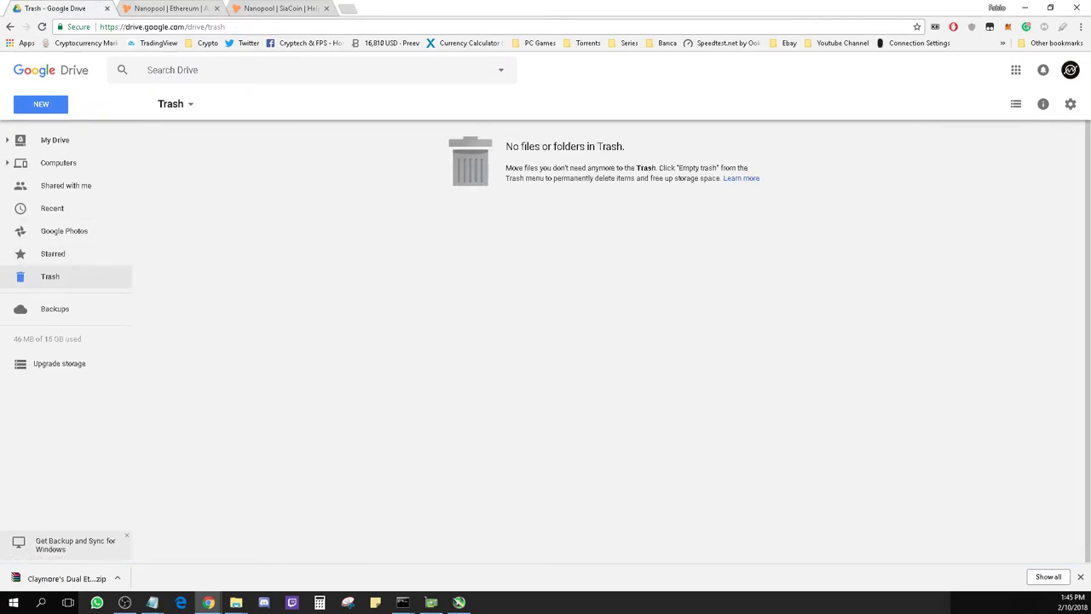
click(10, 26)
click(10, 26)
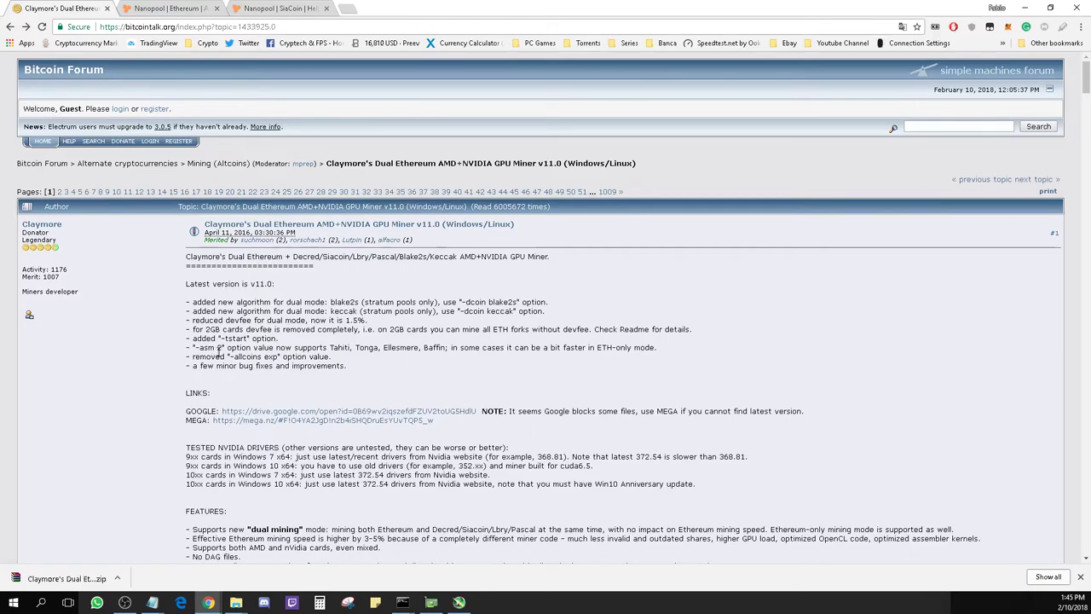
Search the Readme for "asm", read the fine-tuning notes on -dcri, and minimize the Readme and the browser
click(404, 592)
mouse_move(152, 602)
click(177, 556)
key(ctrl+f)
text(asm)
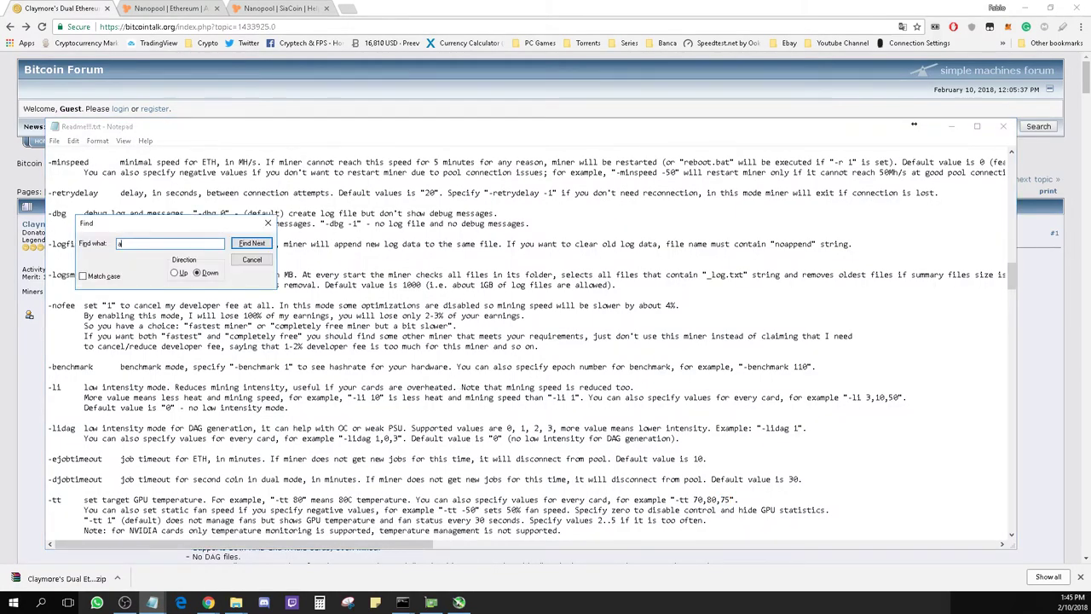
key(Return)
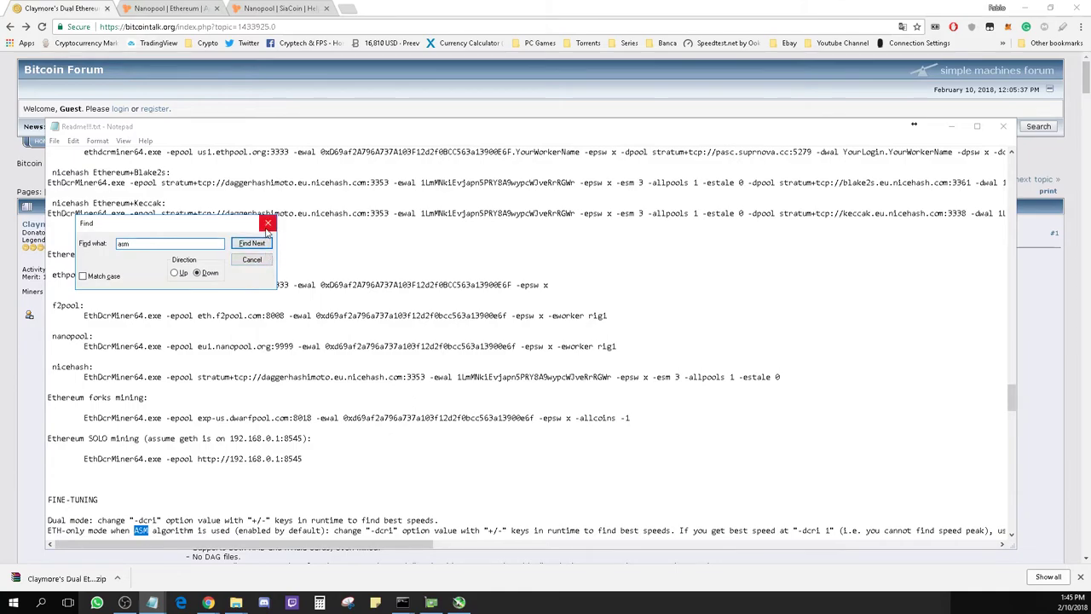
click(266, 259)
scroll(371, 438, down, 1)
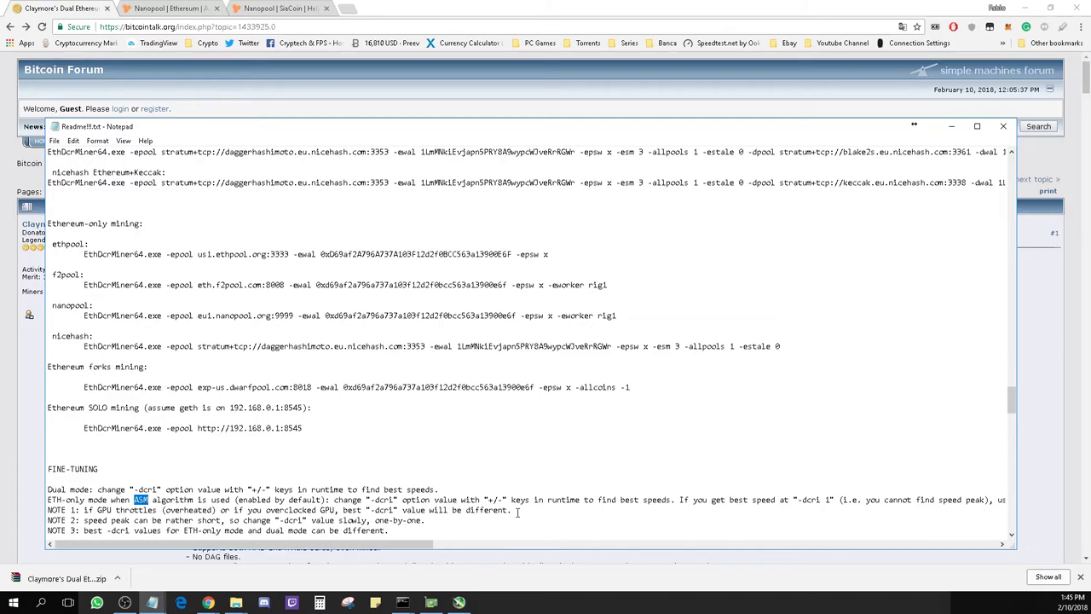
scroll(412, 500, down, 1)
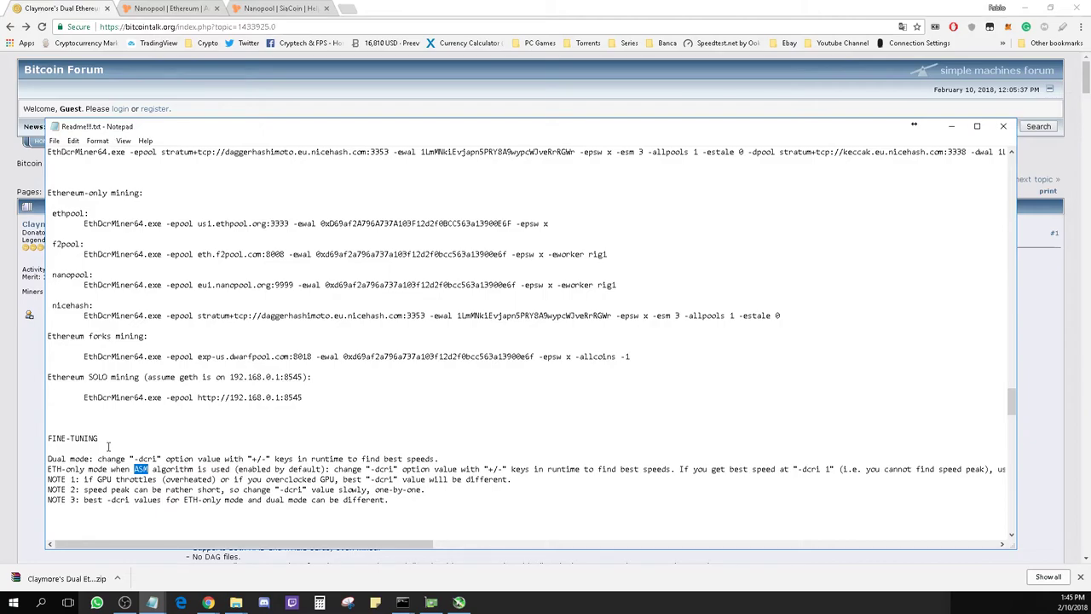
click(125, 436)
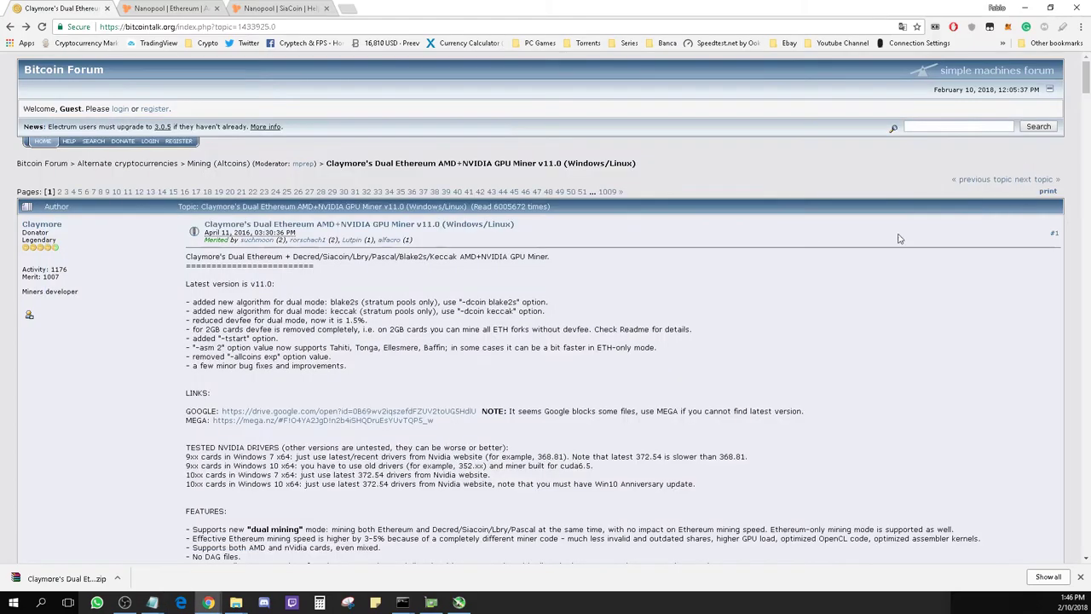
click(951, 126)
click(1026, 7)
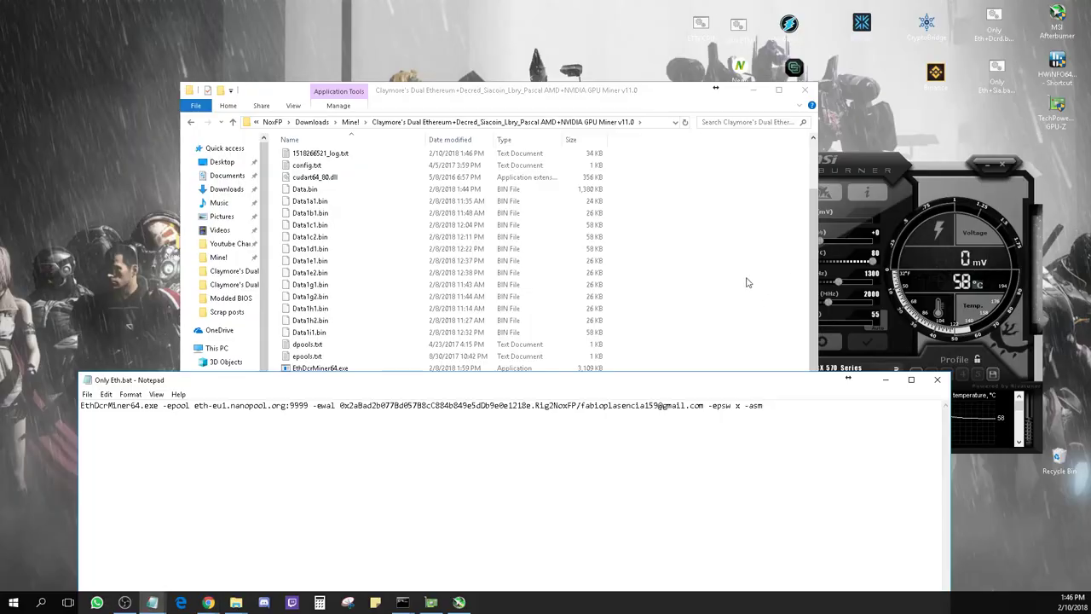
Bring the miner output and MSI Afterburner to the front and apply Afterburner profile 1
key(alt+Tab)
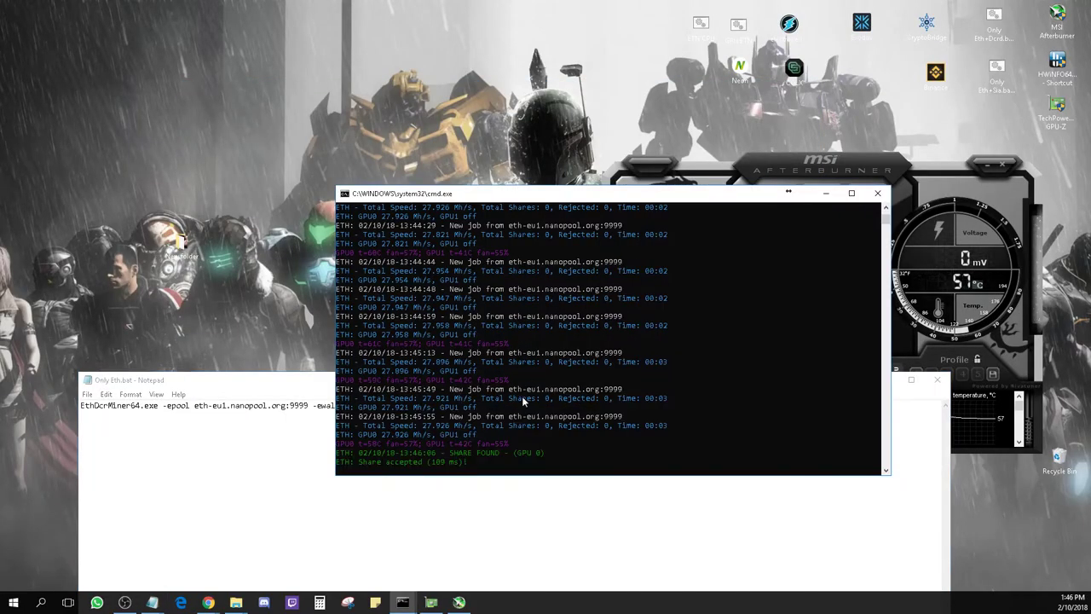
click(999, 388)
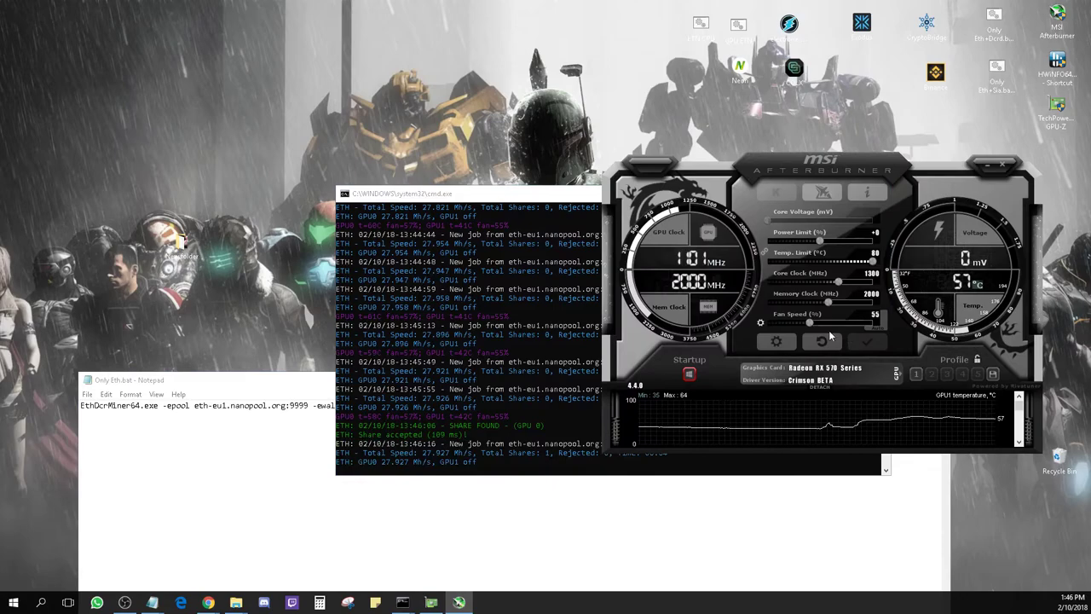
click(916, 373)
click(873, 344)
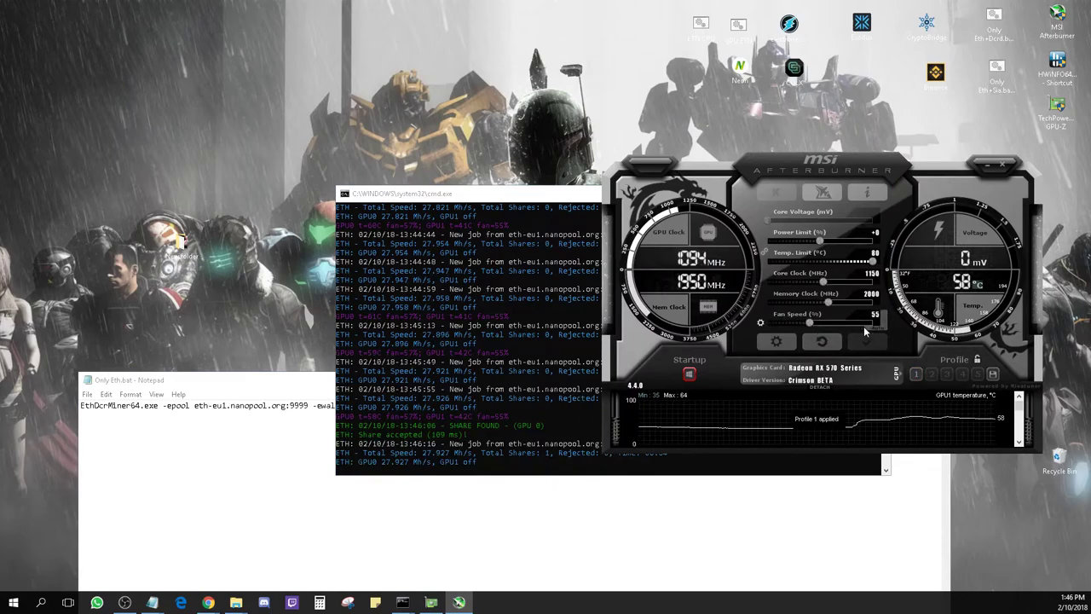
Reset the Afterburner settings to default, apply them, and save them to profile 1
click(821, 341)
click(875, 336)
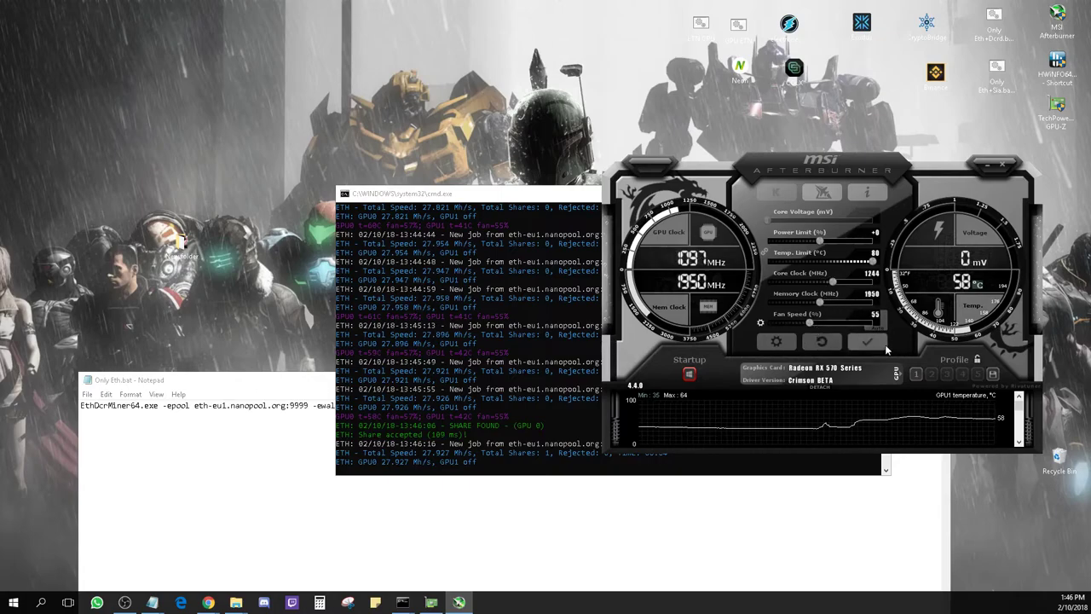
click(992, 373)
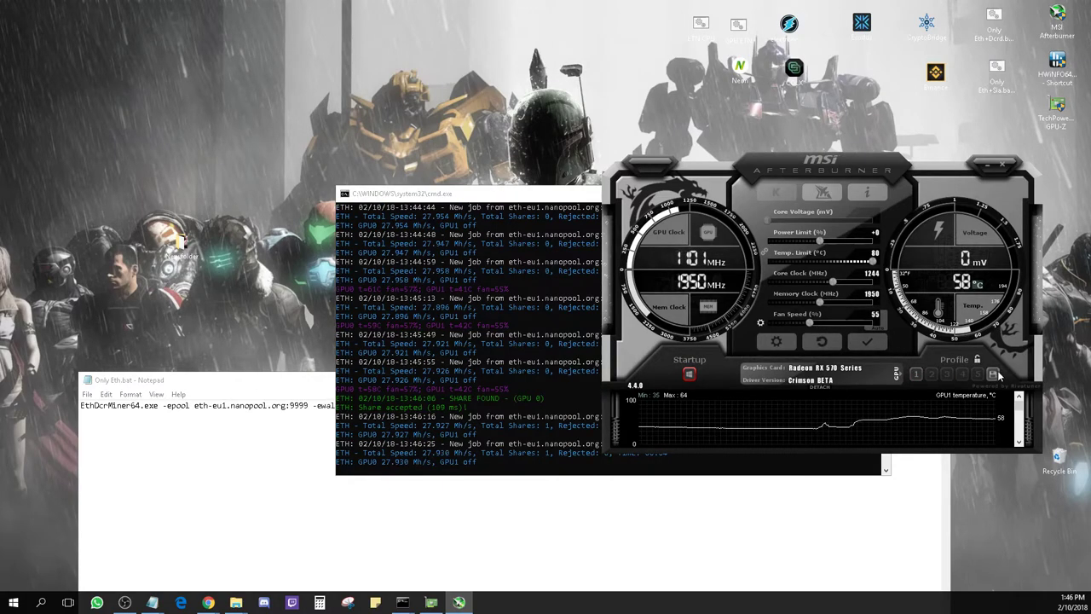
click(916, 373)
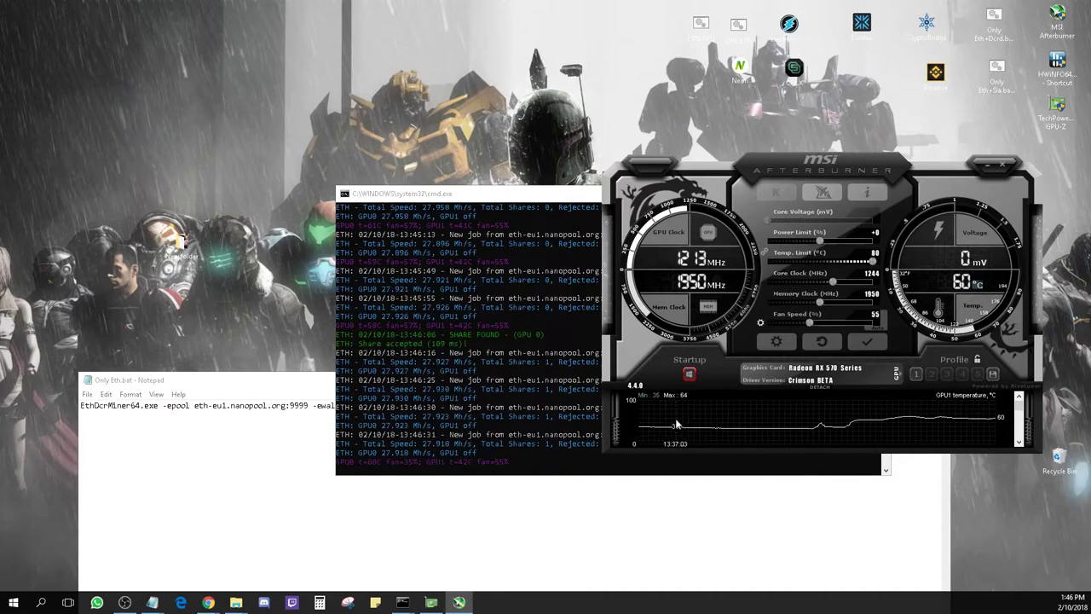
Minimize Afterburner, disable and re-enable mining on GPU 0 in the miner console, and clear the console off the desktop
click(986, 166)
drag(656, 193, 644, 162)
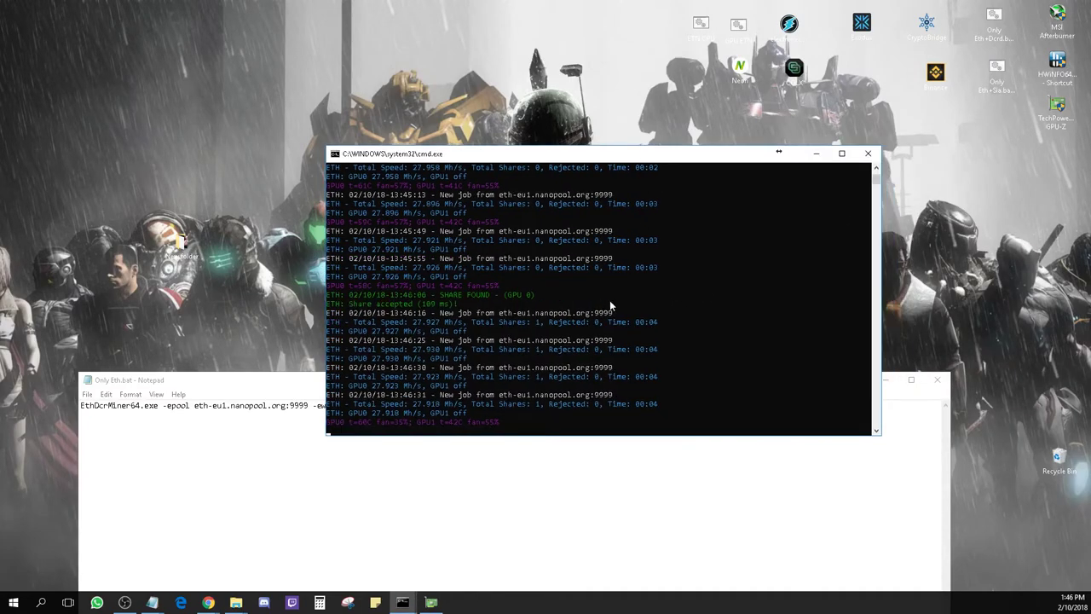
click(267, 390)
click(463, 251)
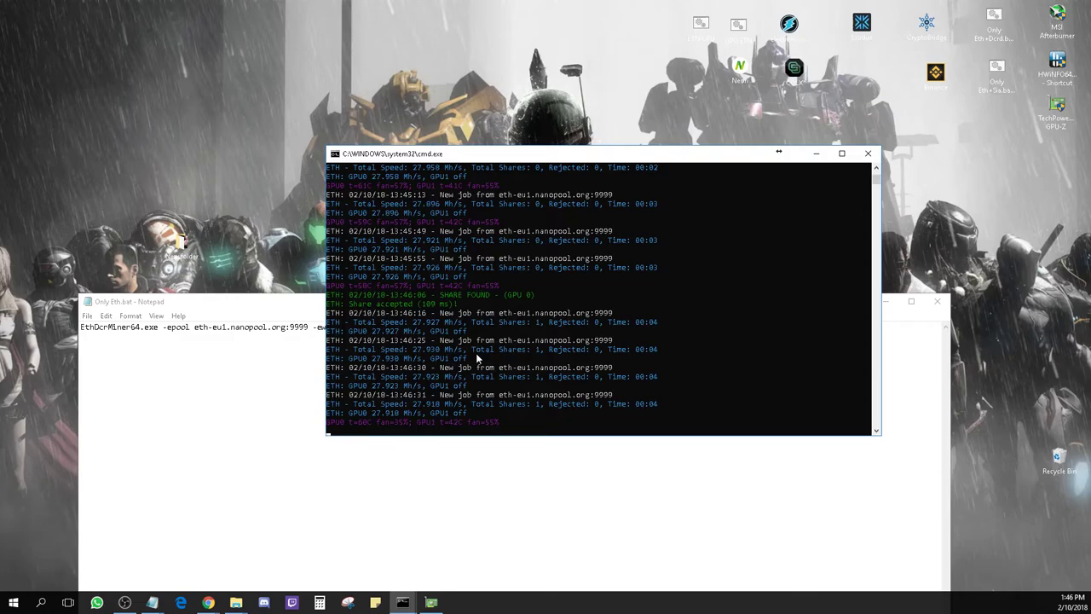
key(0)
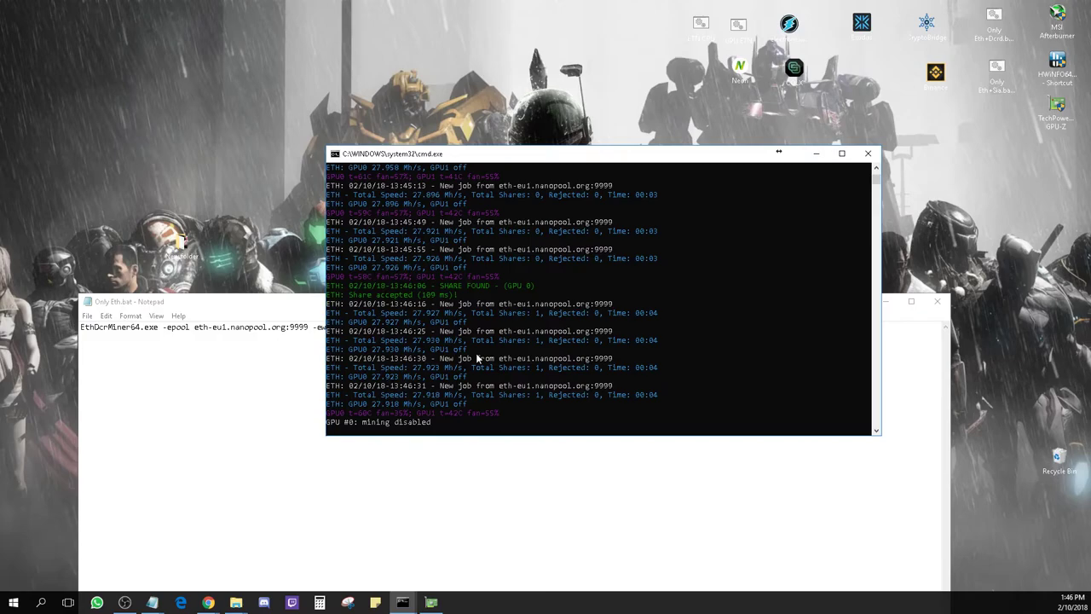
key(0)
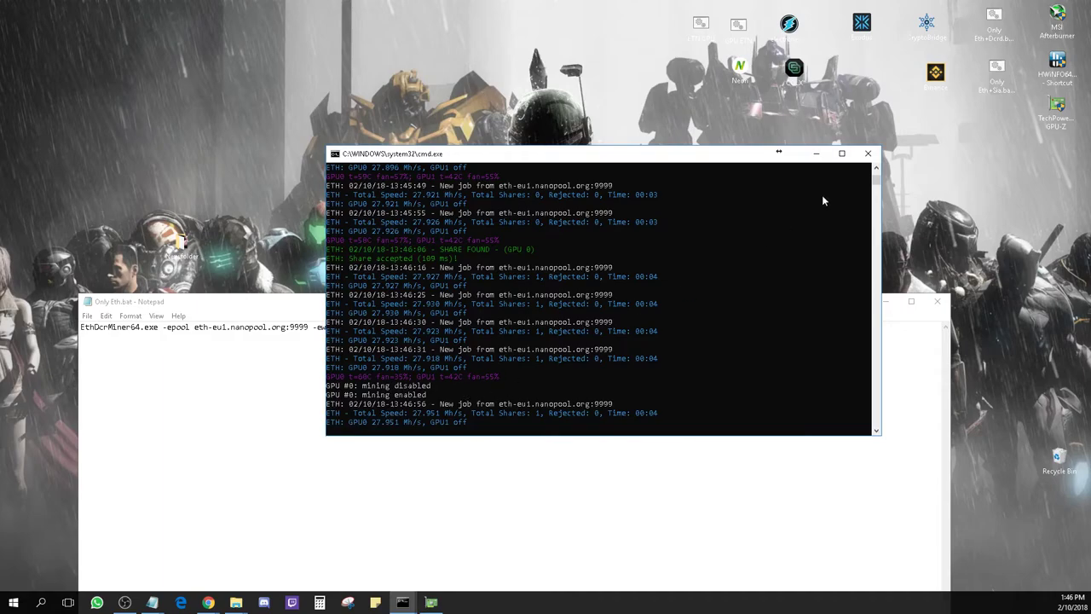
click(868, 154)
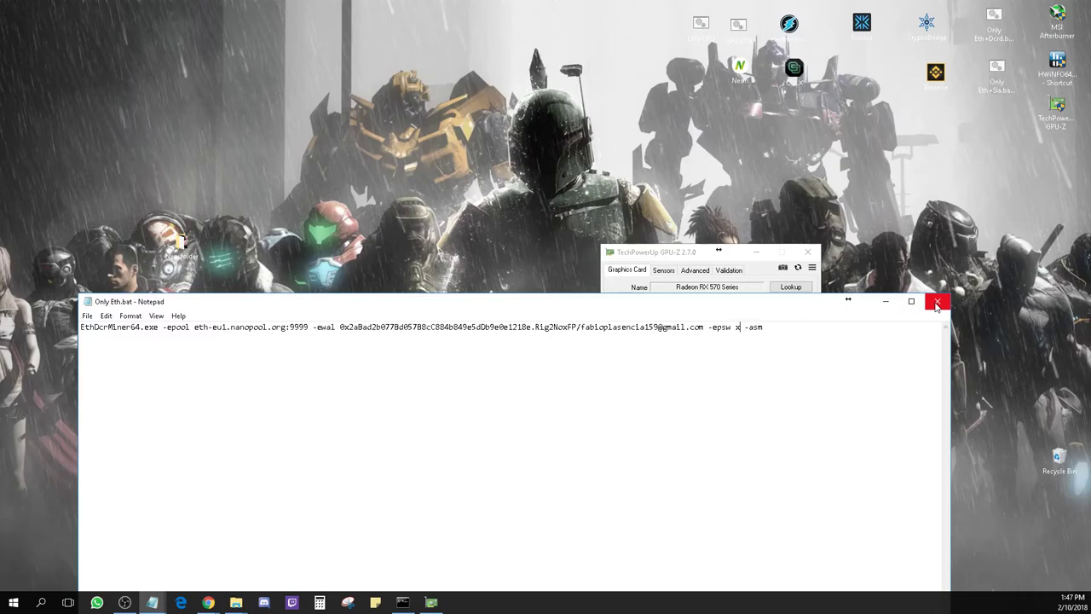
Move the Only Eth.bat window up and pull the HWiNFO64 shortcut into free desktop space beside it
drag(771, 301, 755, 130)
click(1056, 84)
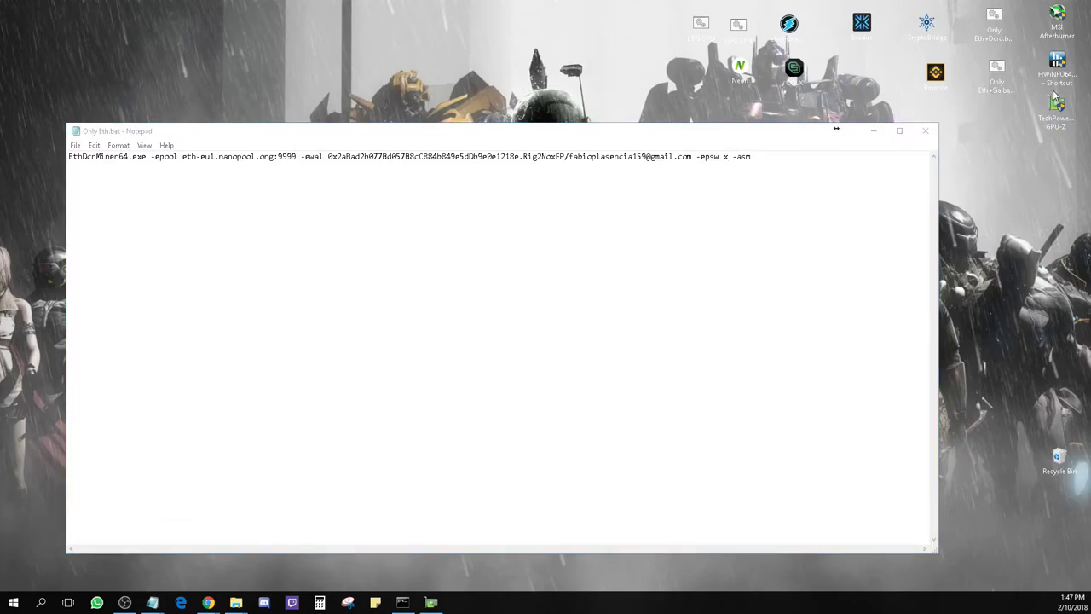
click(1056, 83)
drag(1057, 83, 999, 213)
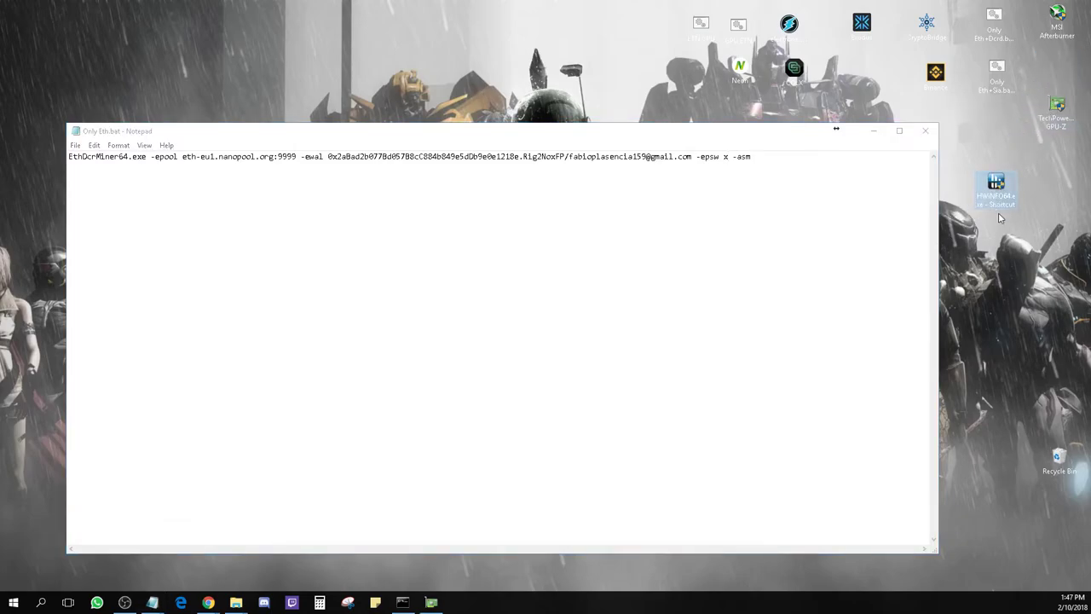
Search the web for hwinfo in a new Chrome tab and open the official HWiNFO download page
click(209, 602)
click(238, 572)
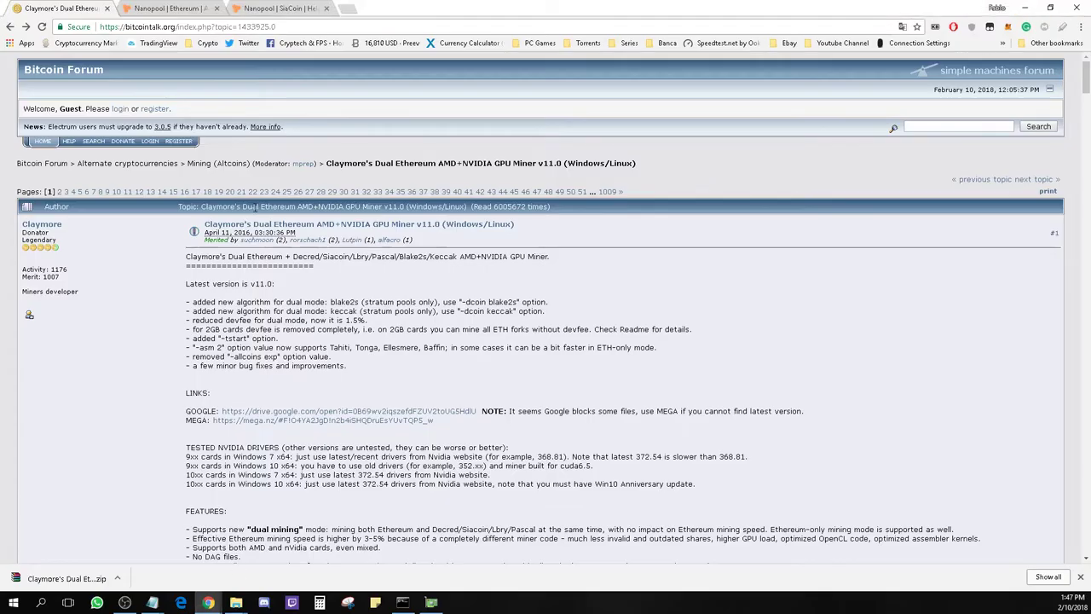
click(355, 10)
text(hwinfo)
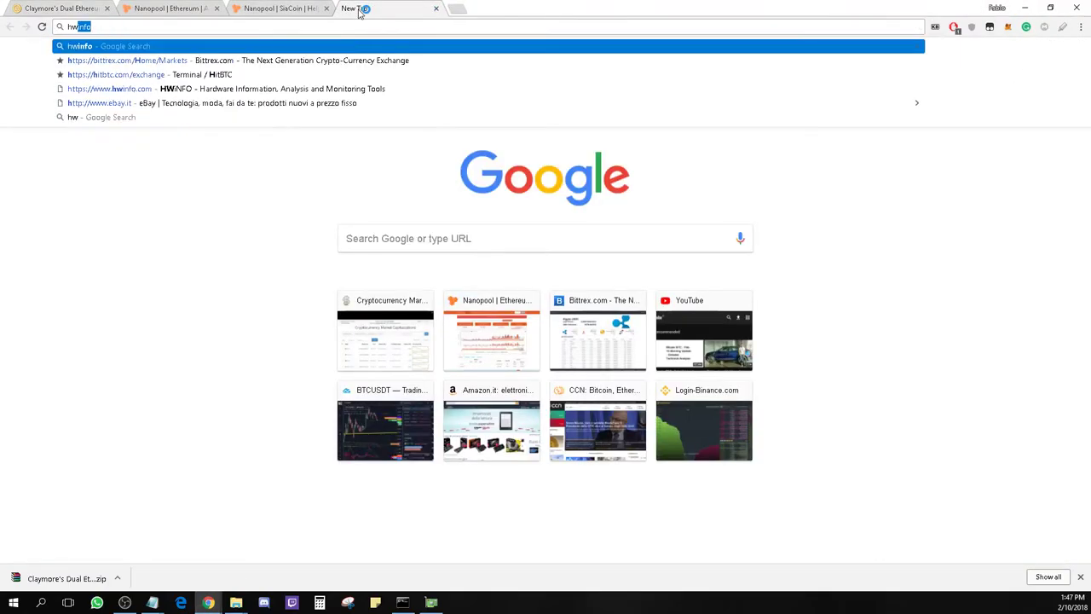
key(Return)
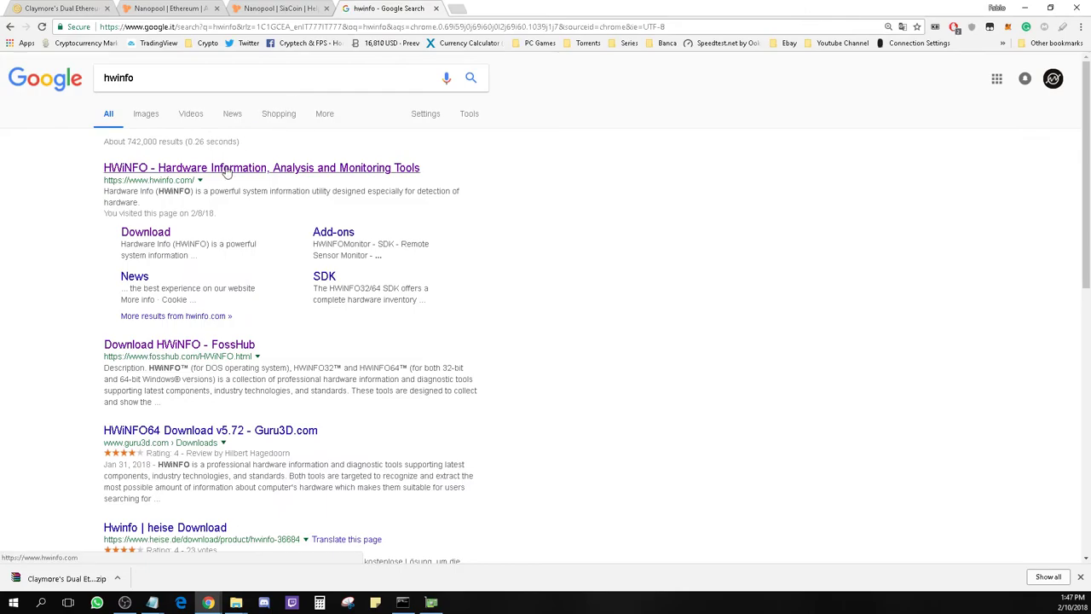
click(147, 233)
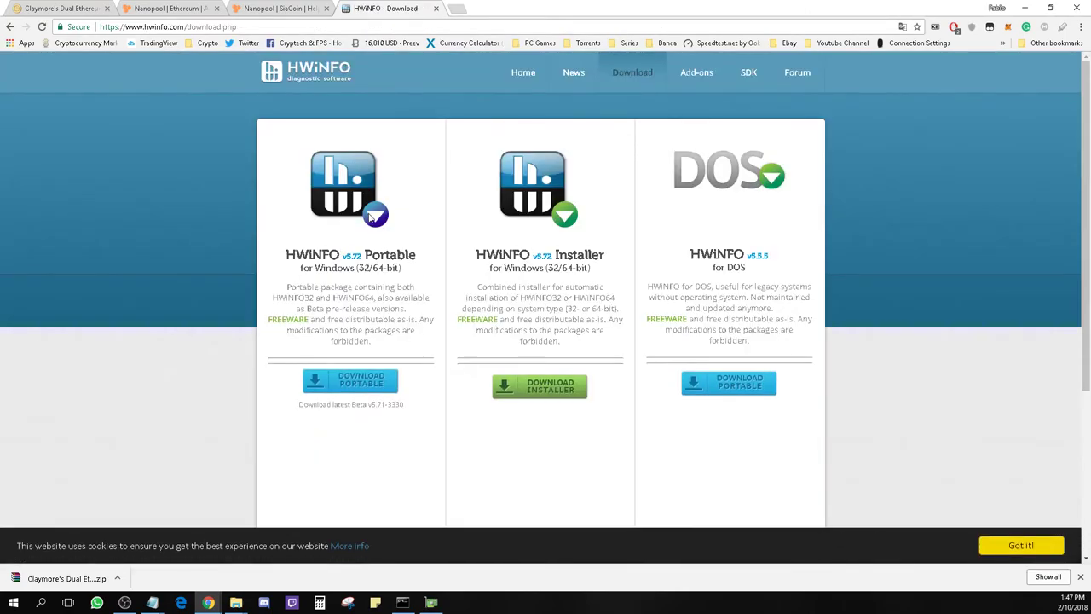
View the FossHub download page for HWiNFO Portable, close that page, and minimize the browser
click(372, 375)
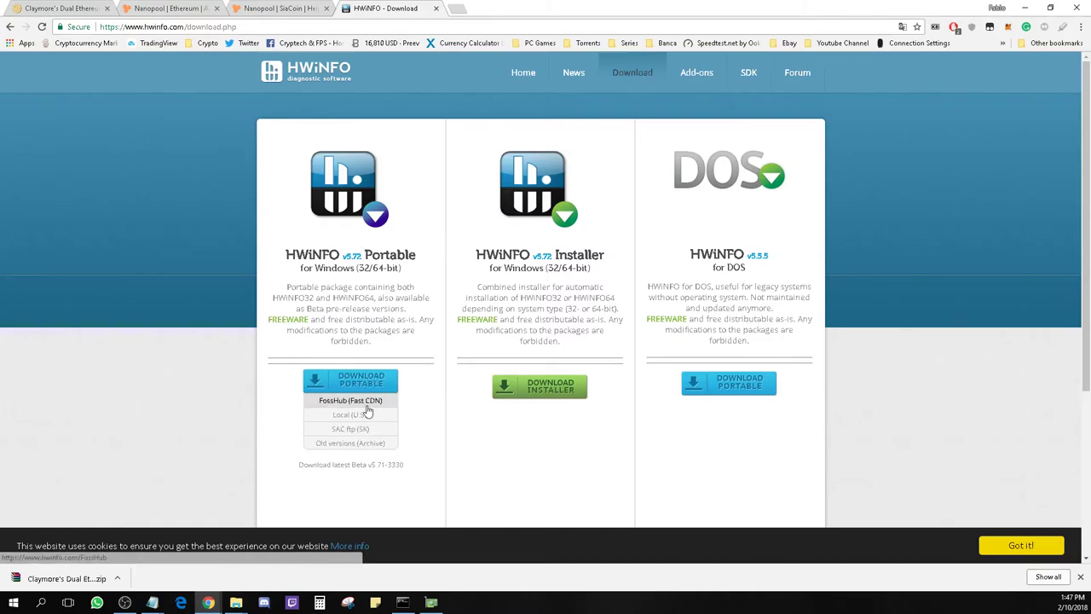
click(373, 401)
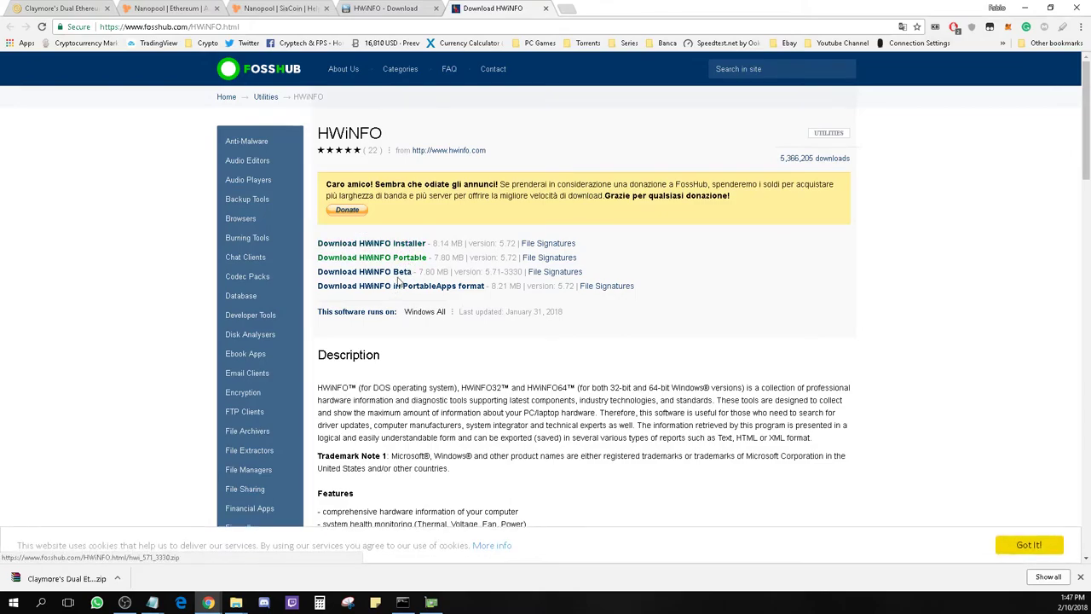
click(545, 8)
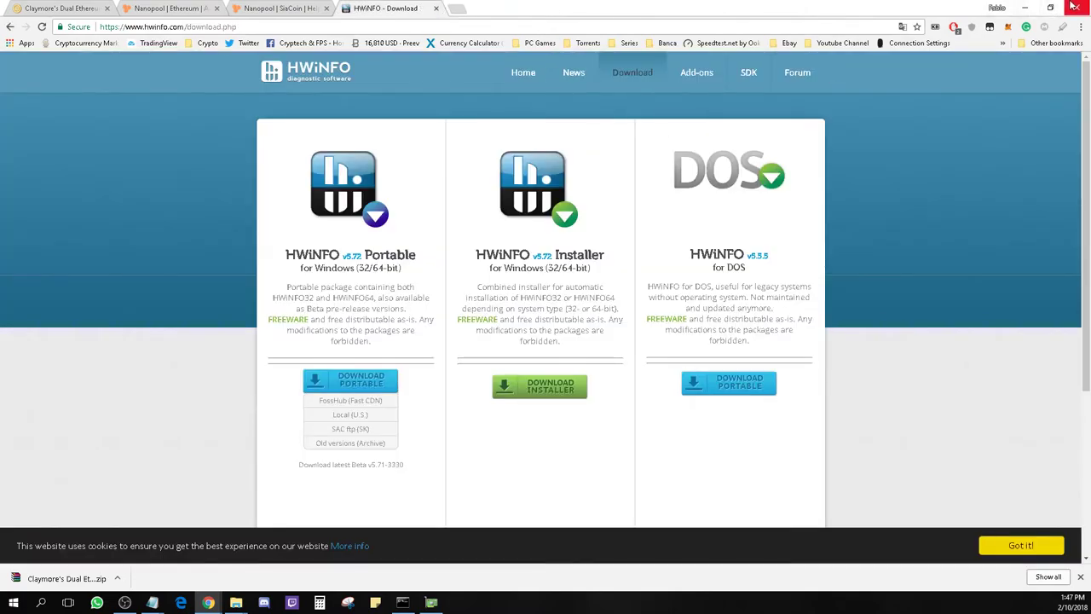
click(1024, 8)
Put the HWiNFO64 shortcut back in its desktop column, open its file location, and look through the MiningRig and hwi_572 folders
drag(997, 183, 1057, 63)
right_click(1053, 77)
click(1036, 95)
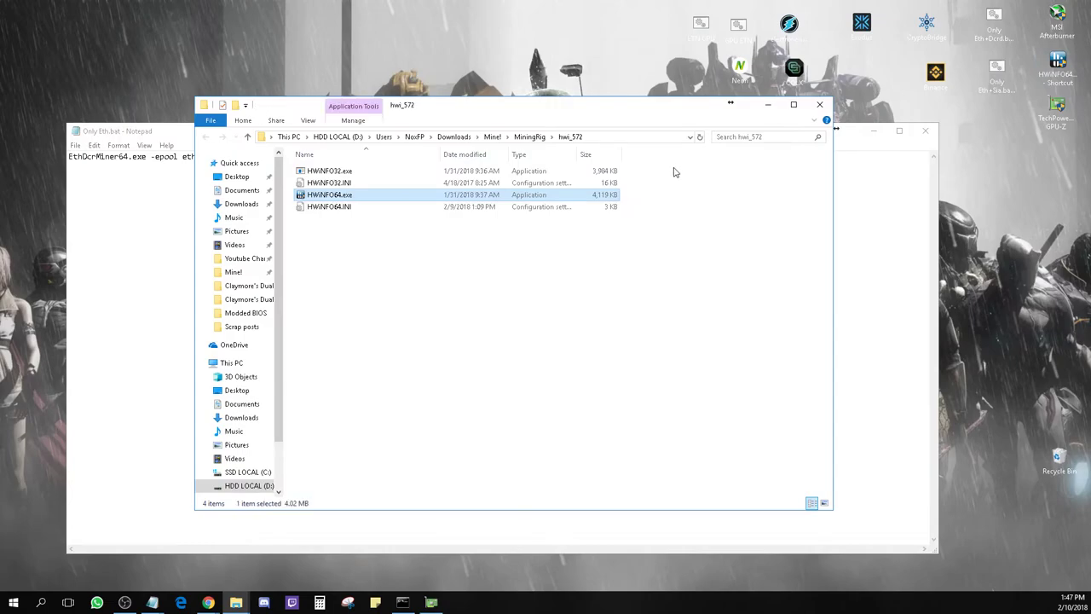
click(529, 137)
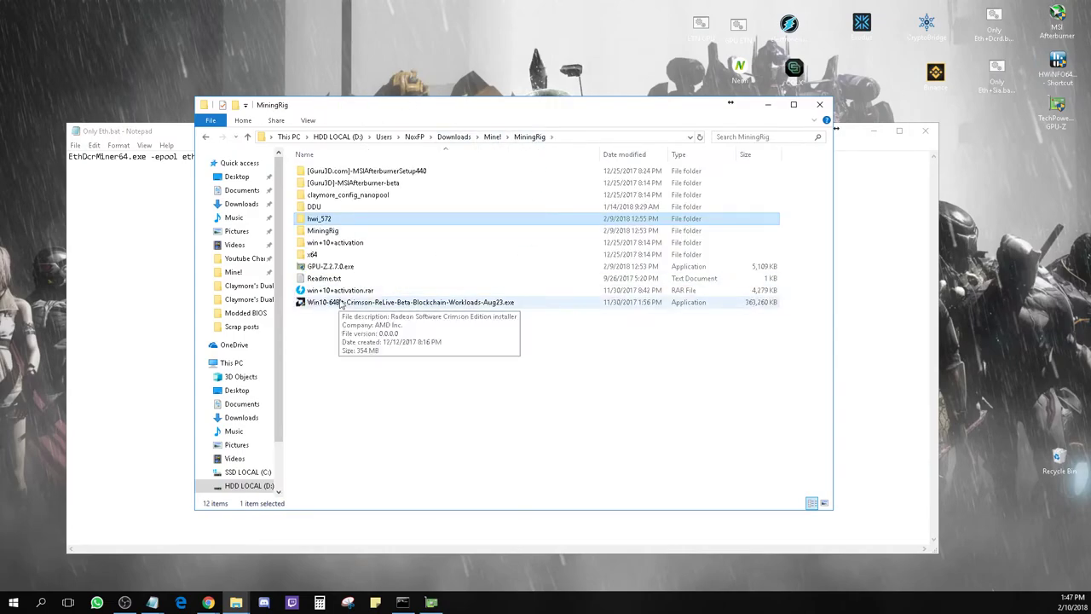
double_click(356, 221)
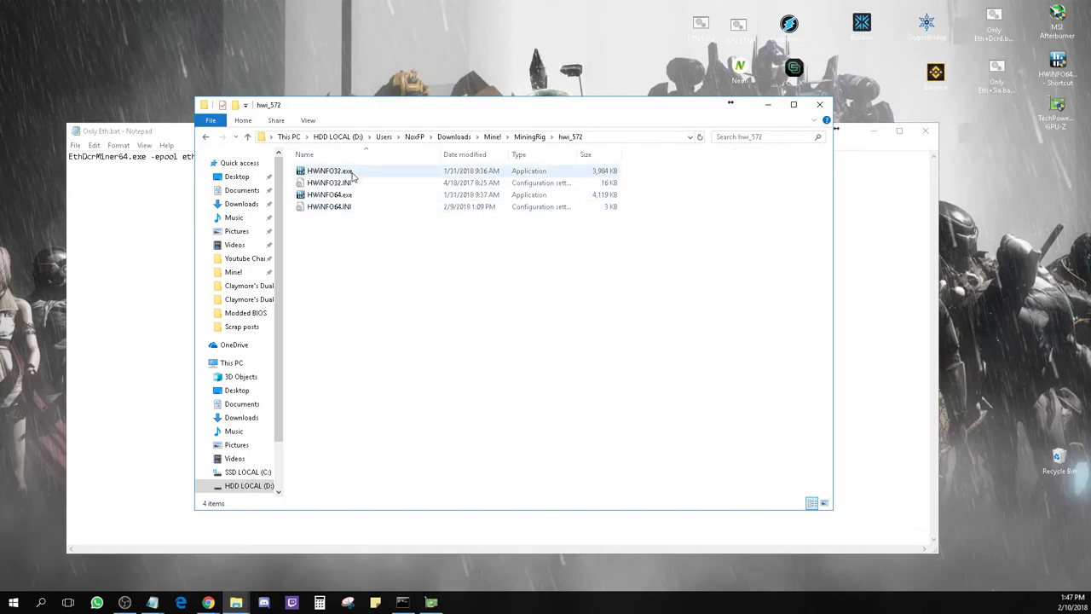
Launch HWiNFO64.exe from the hwi_572 folder with the Sensors-only option turned off, and reposition its main window
click(353, 195)
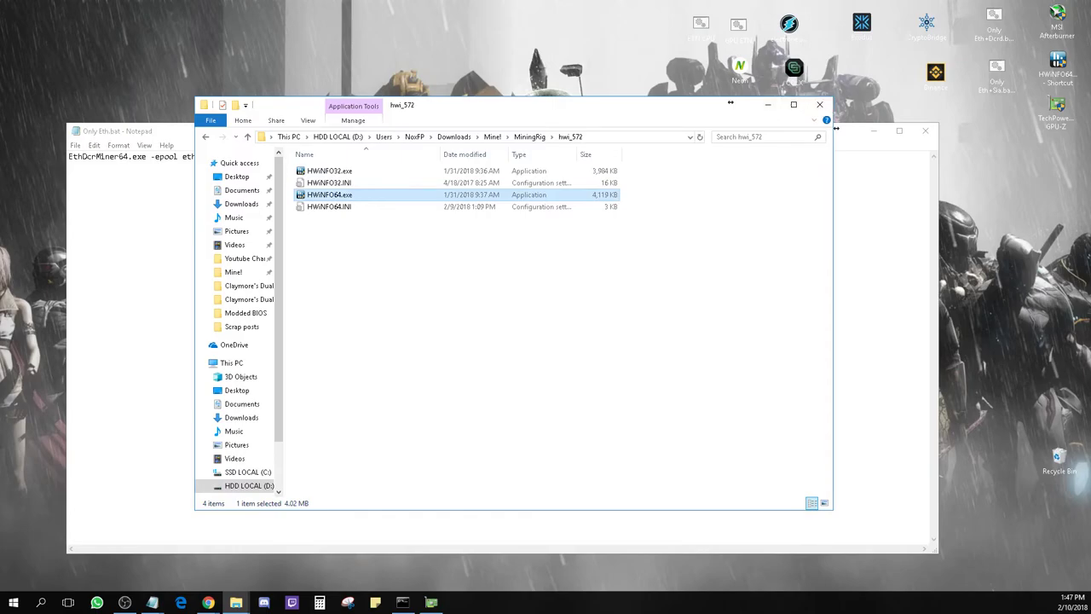
key(Return)
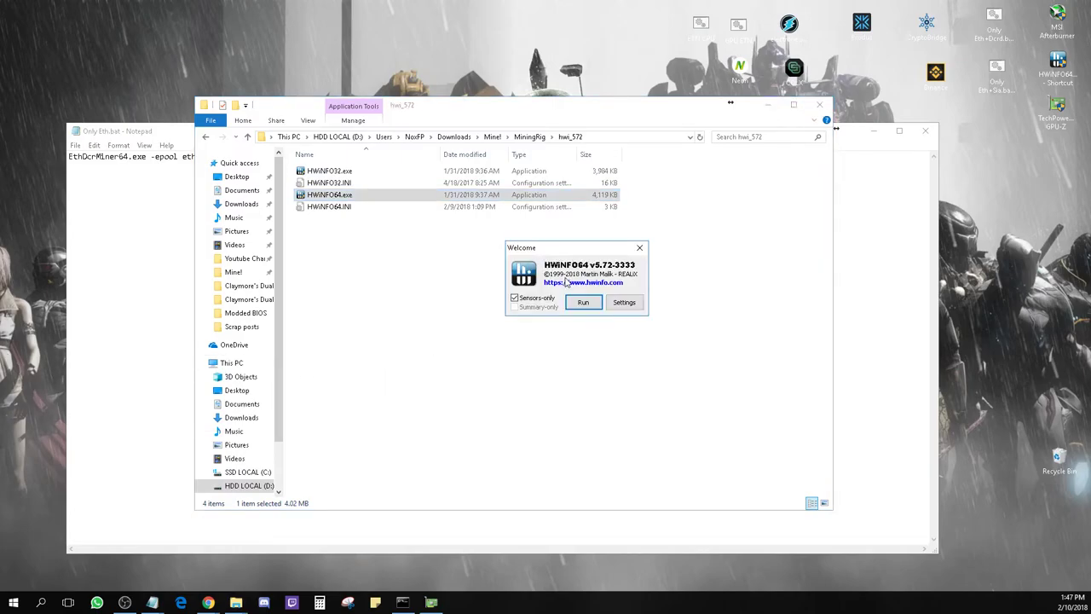
click(515, 297)
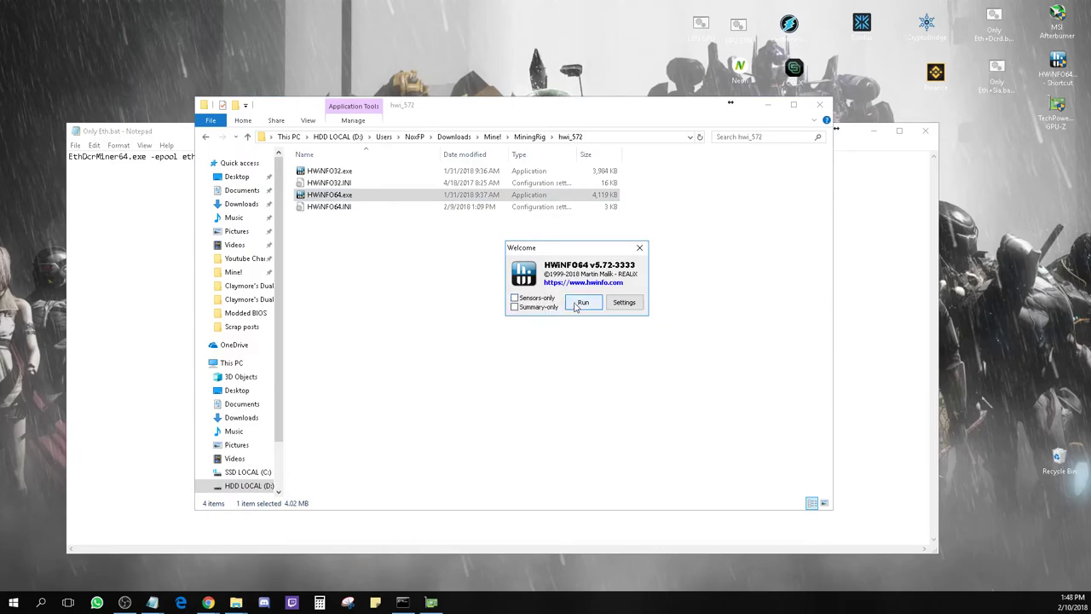
click(549, 304)
click(548, 306)
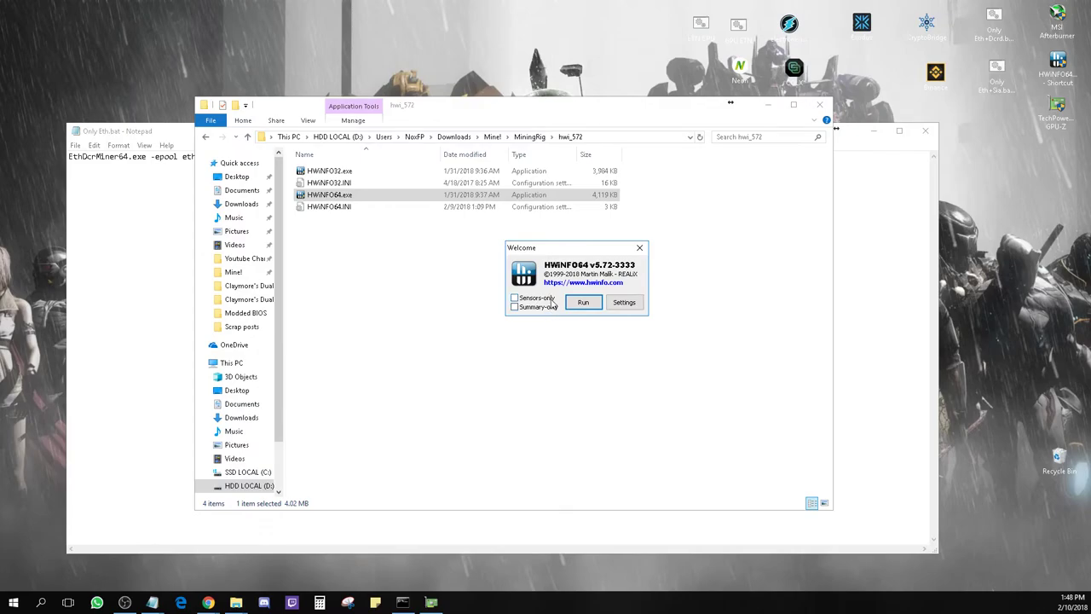
click(580, 303)
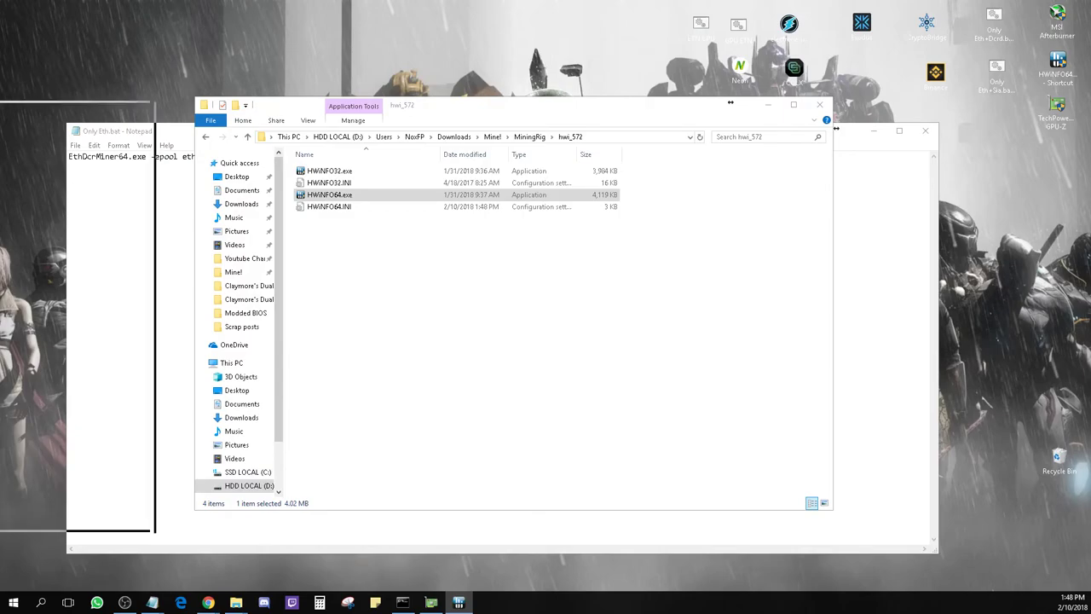
drag(474, 140, 412, 118)
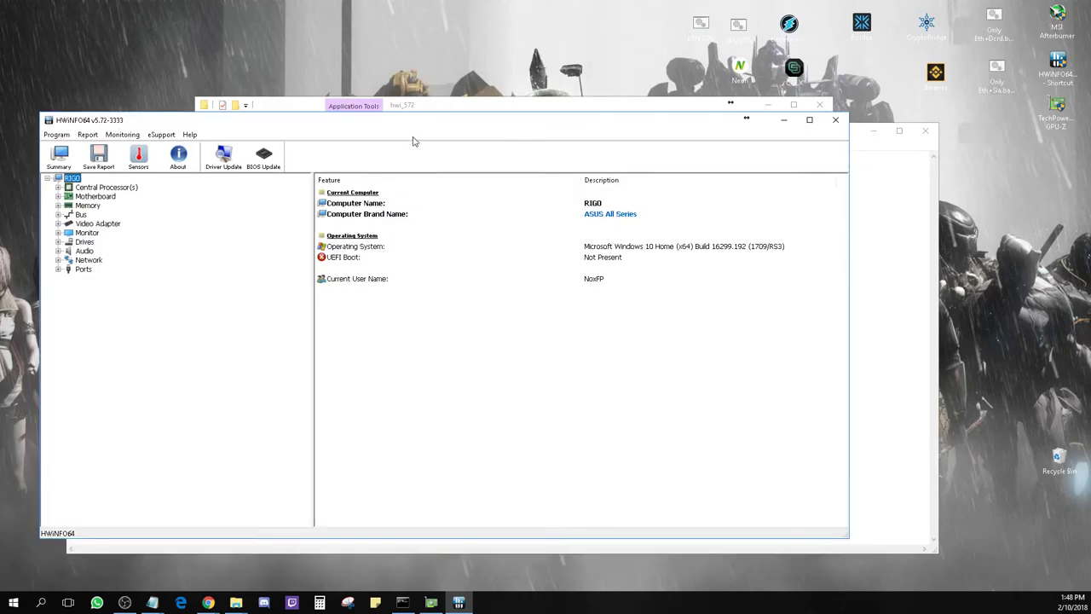
click(426, 605)
click(515, 283)
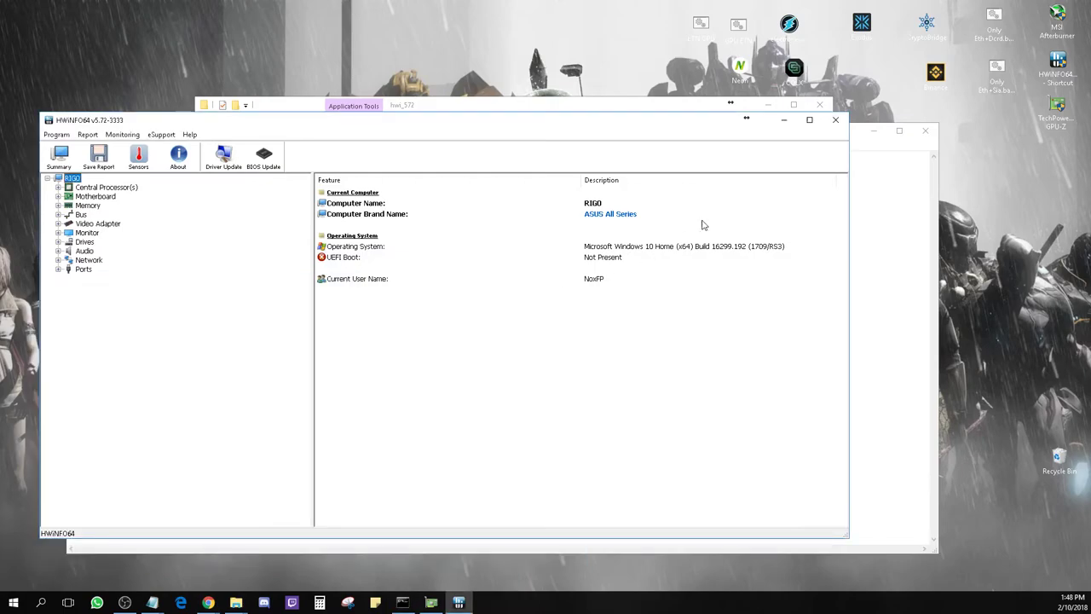
Start Ethereum and Decred dual mining with Only Eth+Dcrd.bat from the Claymore v11.0 folder, and minimize that folder window
click(237, 602)
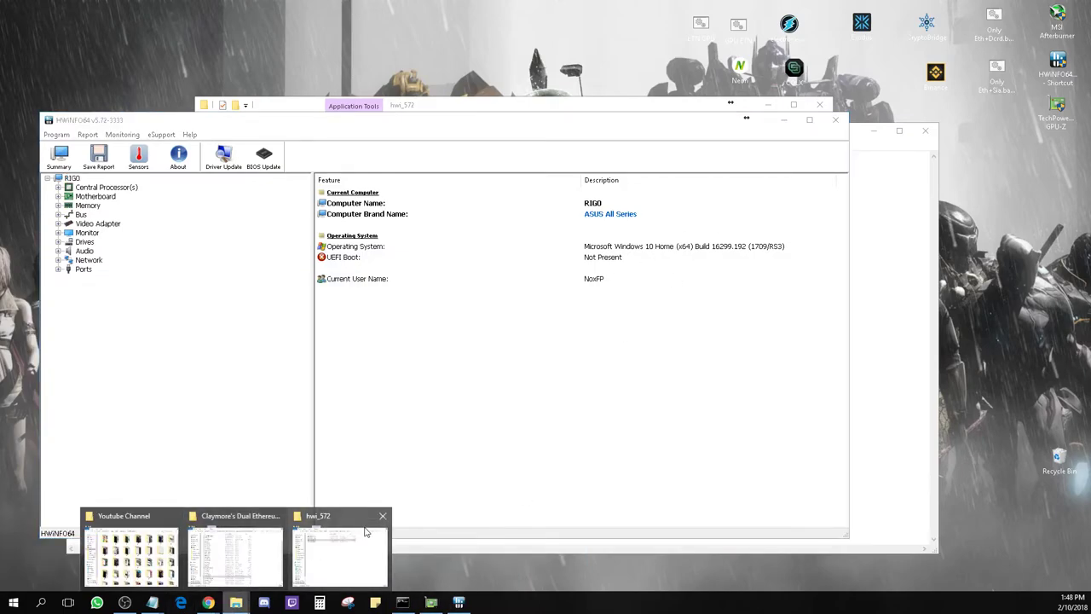
click(260, 542)
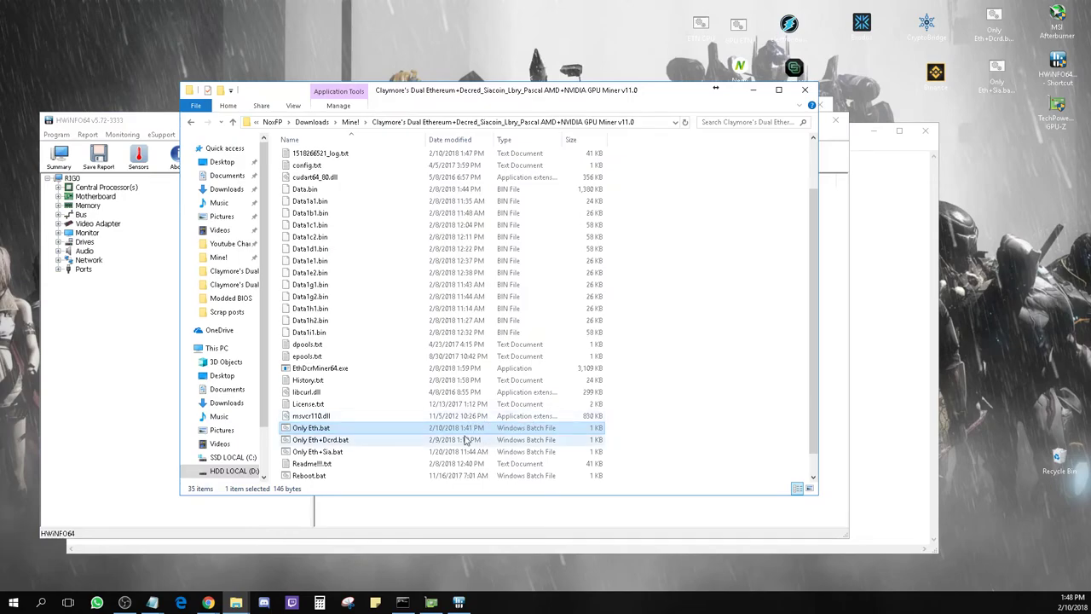
click(456, 441)
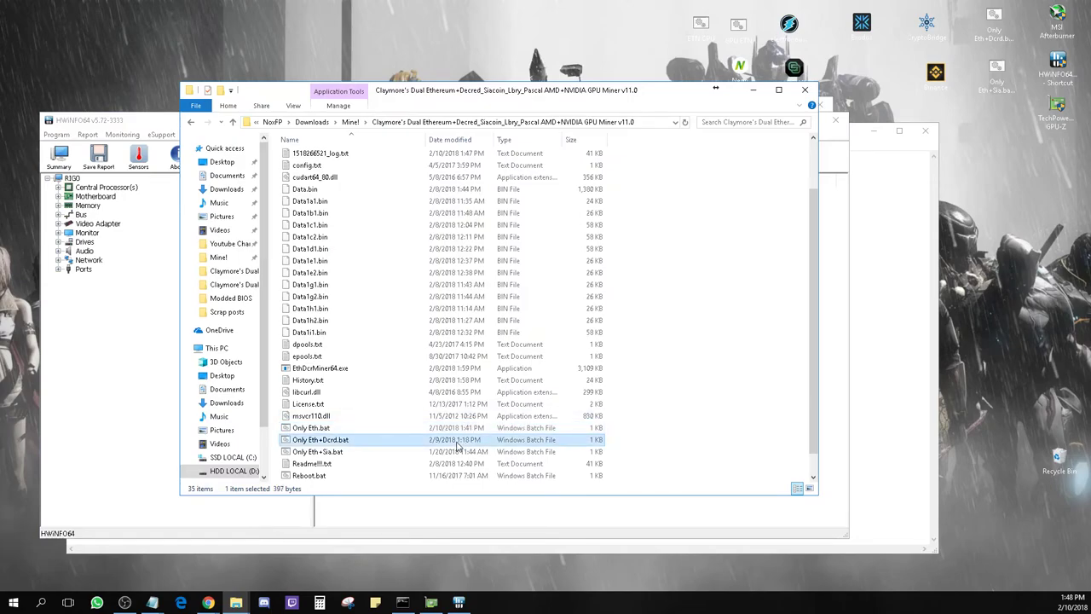
double_click(457, 441)
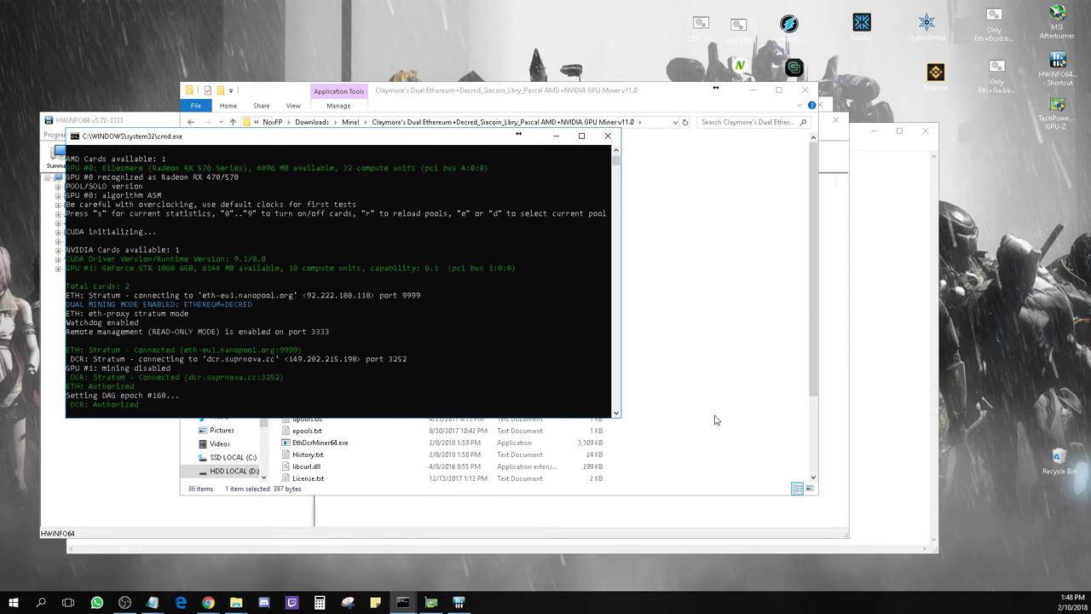
click(704, 273)
drag(582, 98, 801, 81)
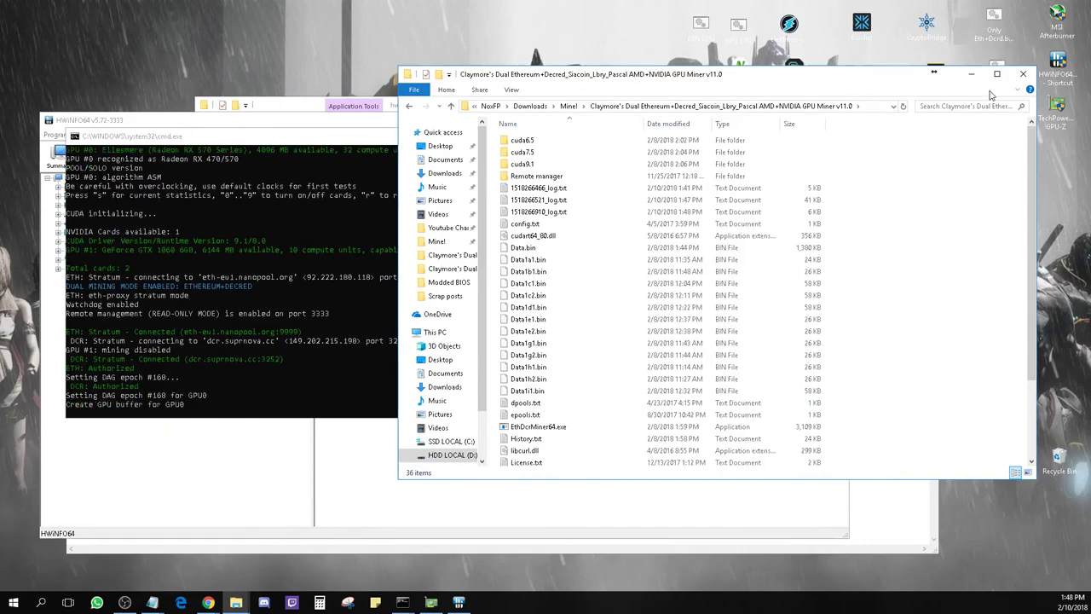
click(971, 74)
Close HWiNFO64 and run HWiNFO64.exe again from the hwi_572 folder while the miner is running
click(669, 381)
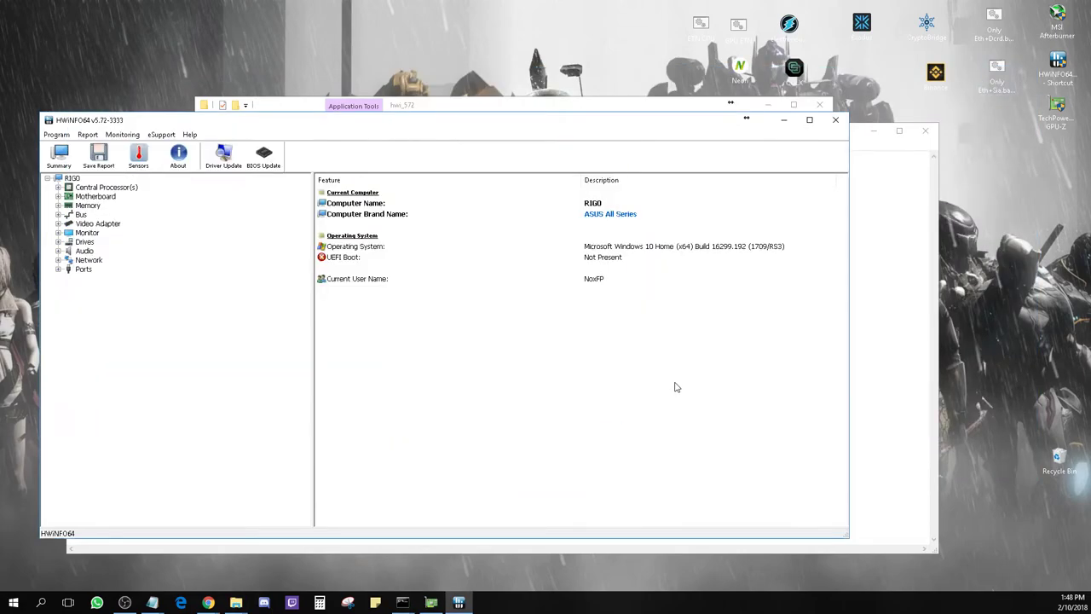
drag(608, 135, 729, 132)
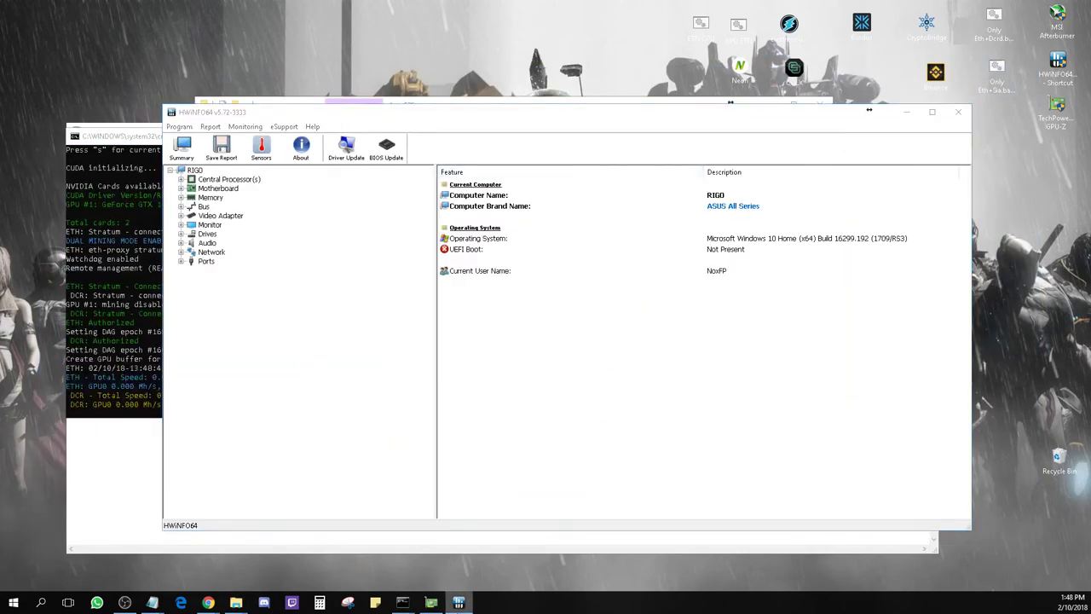
click(458, 603)
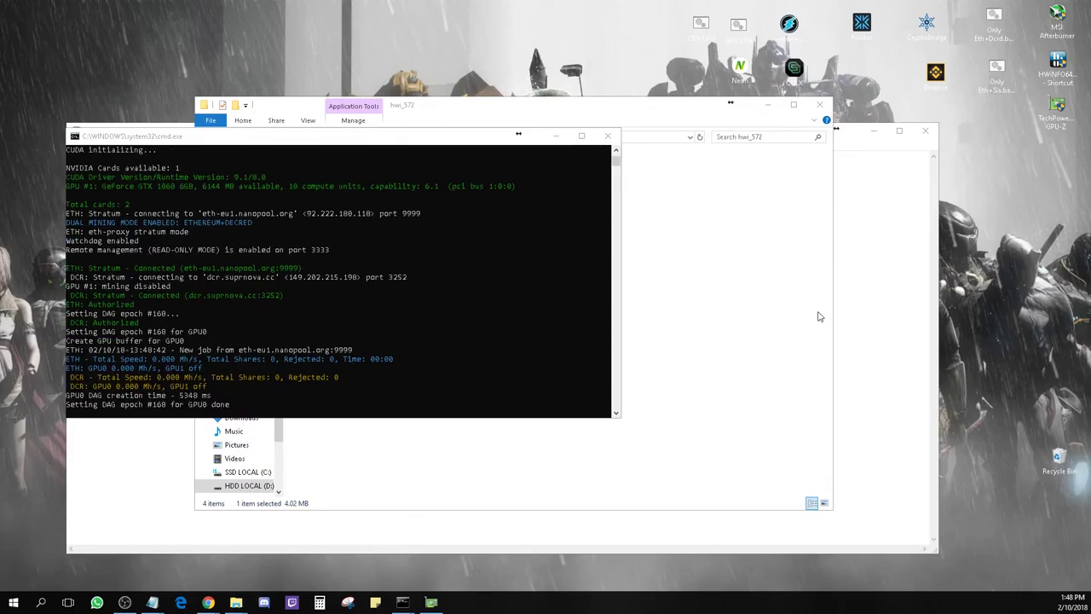
click(1058, 64)
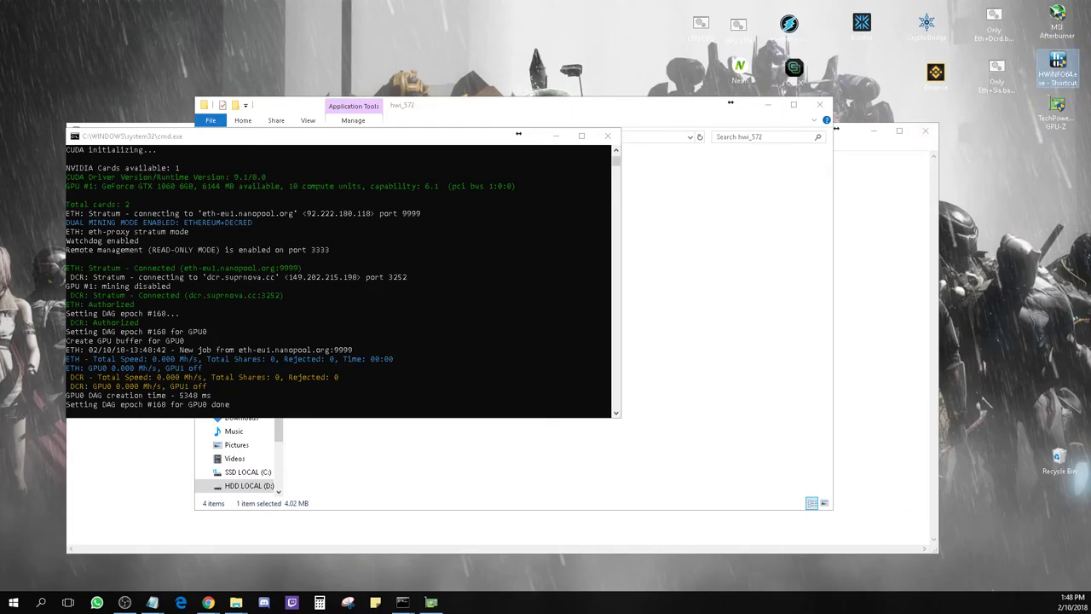
click(432, 604)
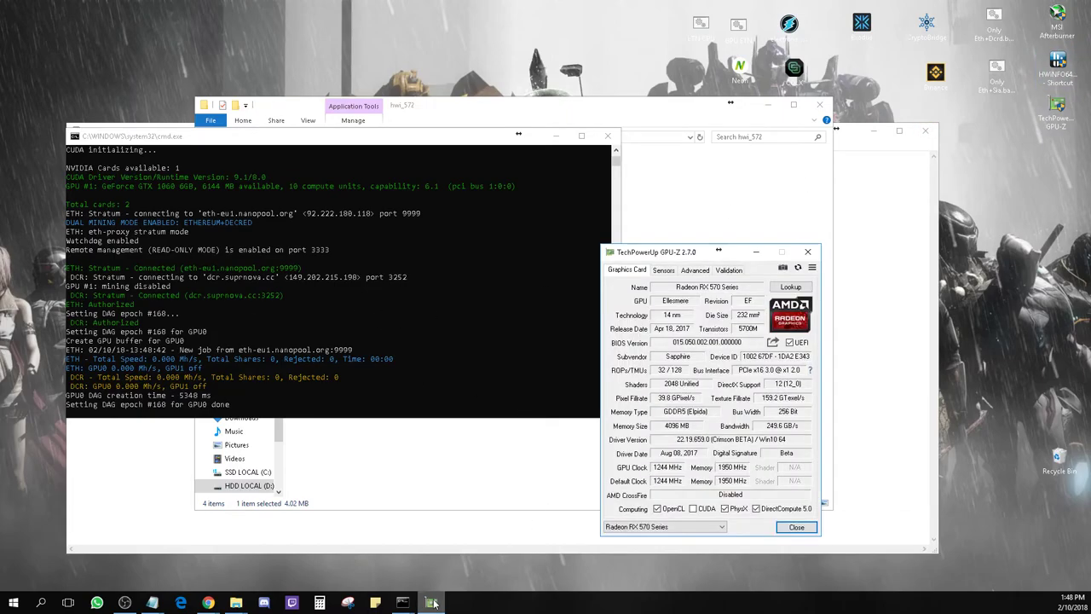
click(751, 207)
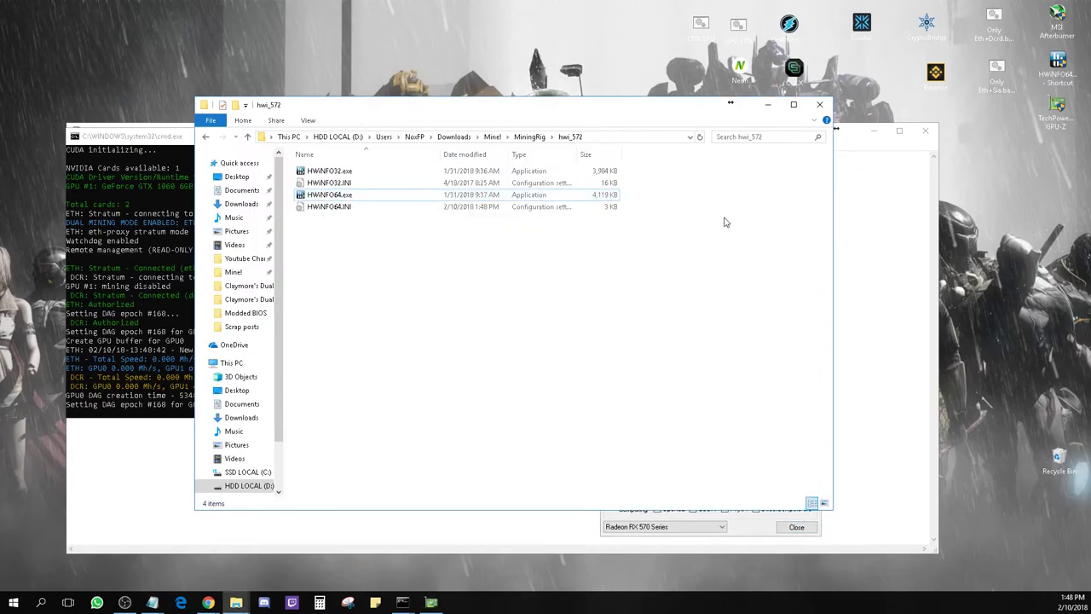
click(453, 195)
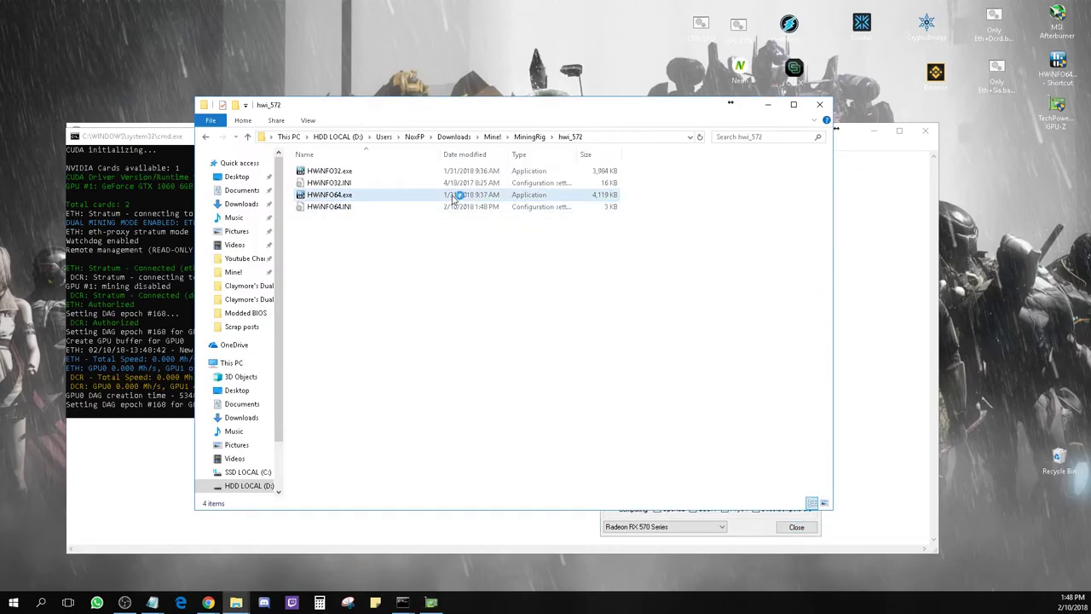
double_click(454, 198)
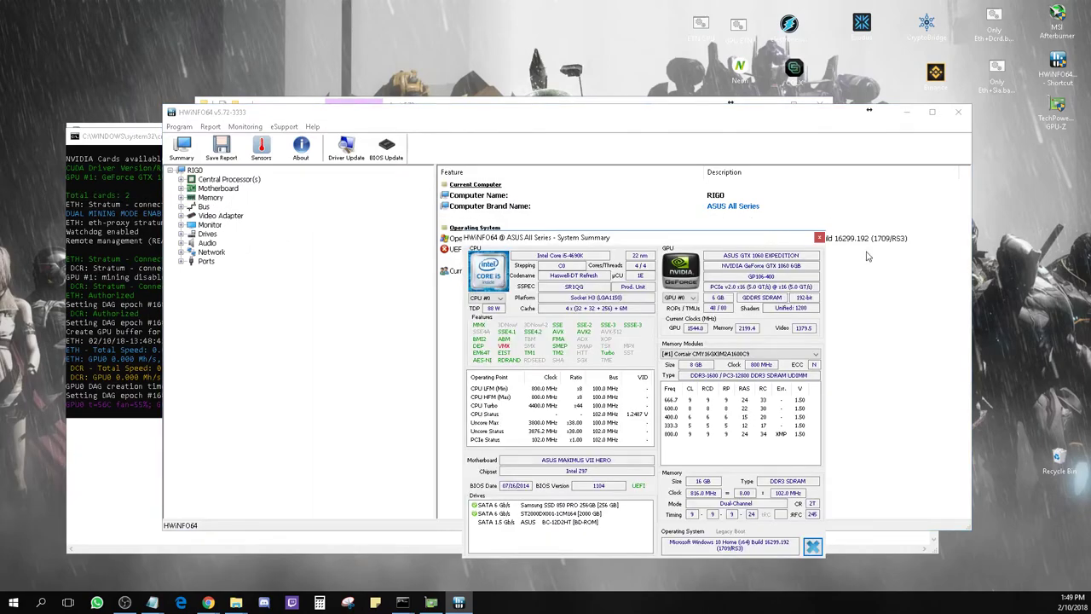
Move the HWiNFO64 System Summary window up over the main window, look it over, and close it
drag(753, 240, 746, 209)
click(385, 350)
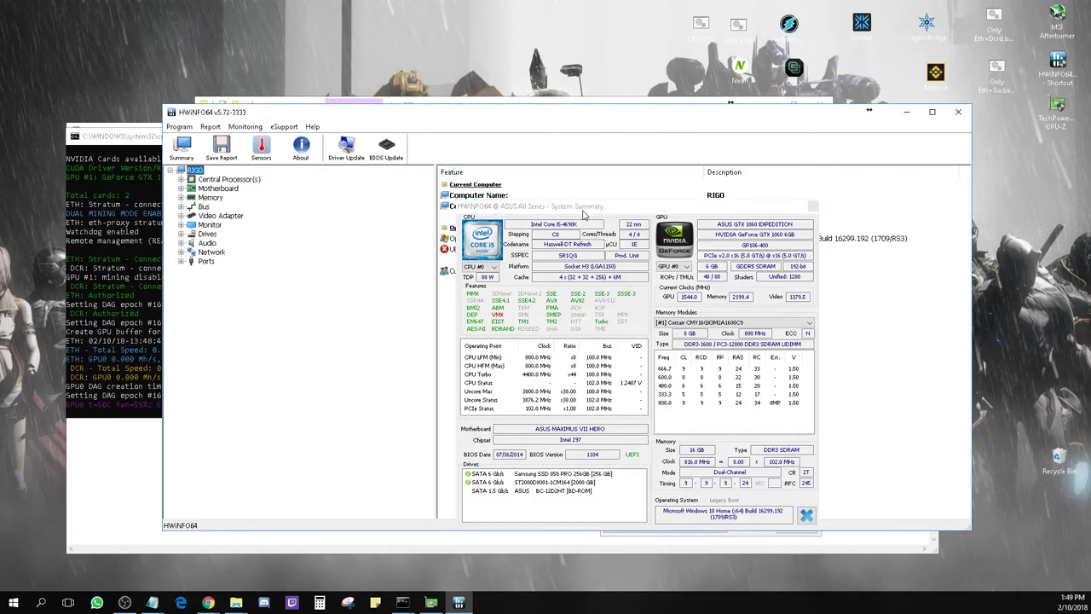
click(586, 214)
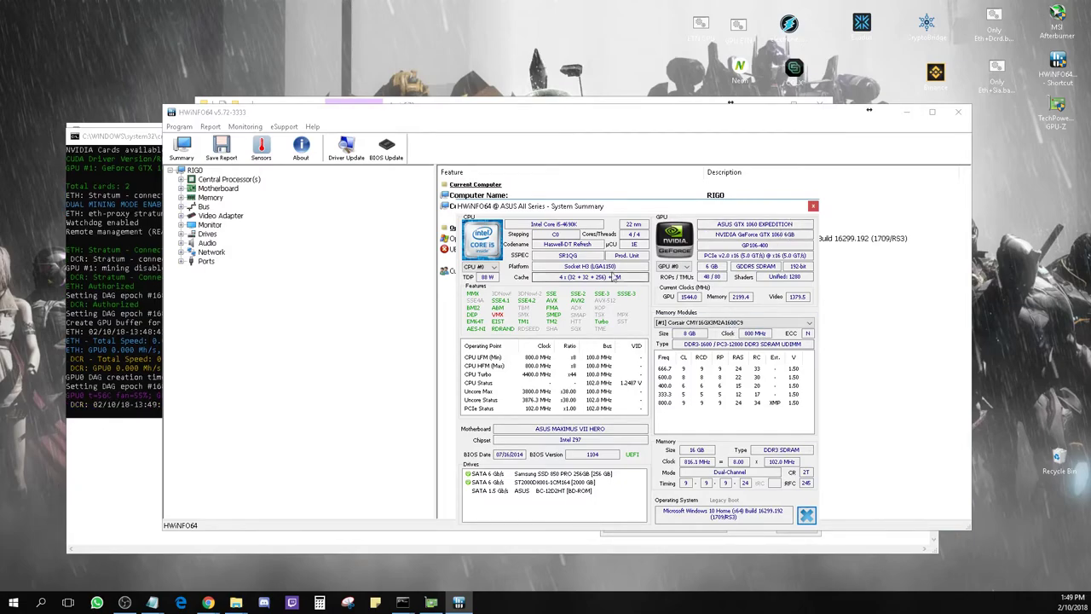
click(813, 207)
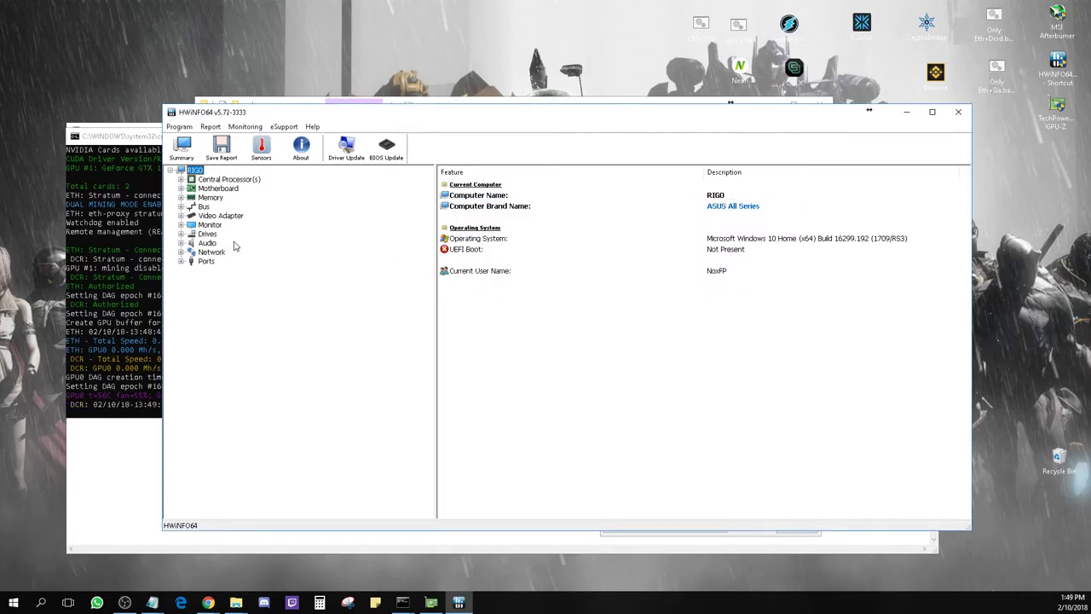
Expand the Video Adapter branch and examine the AMD Radeon RX 570's ASIC quality and video memory details
click(181, 217)
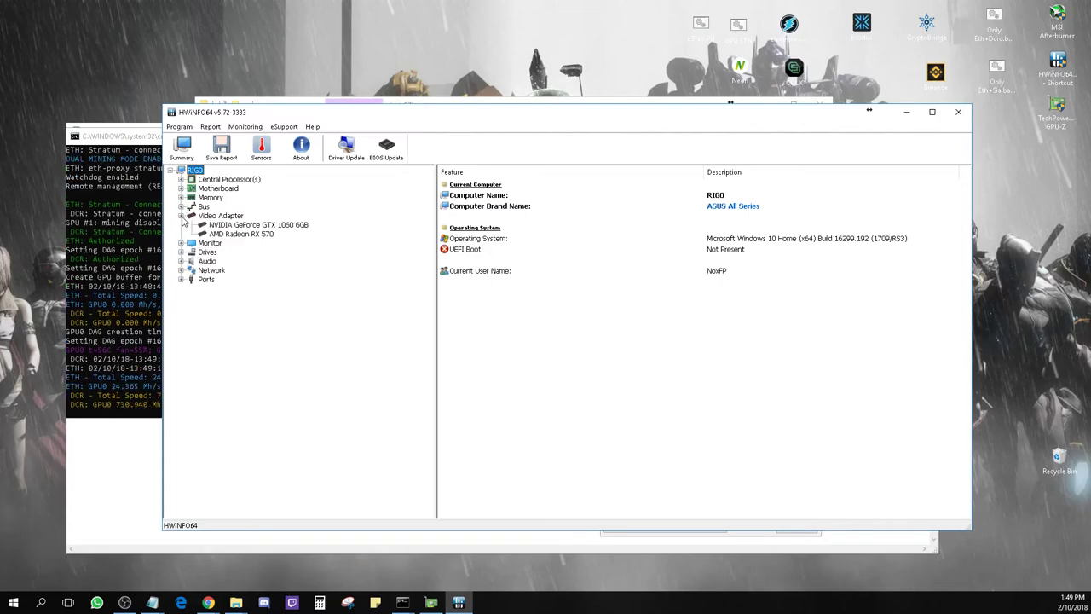
click(251, 225)
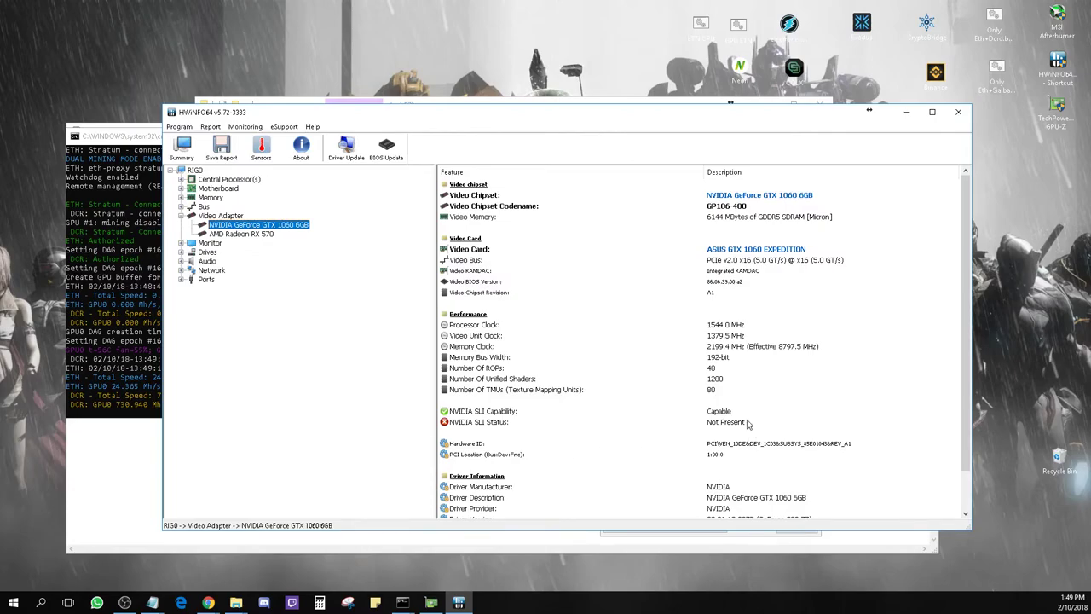
click(264, 238)
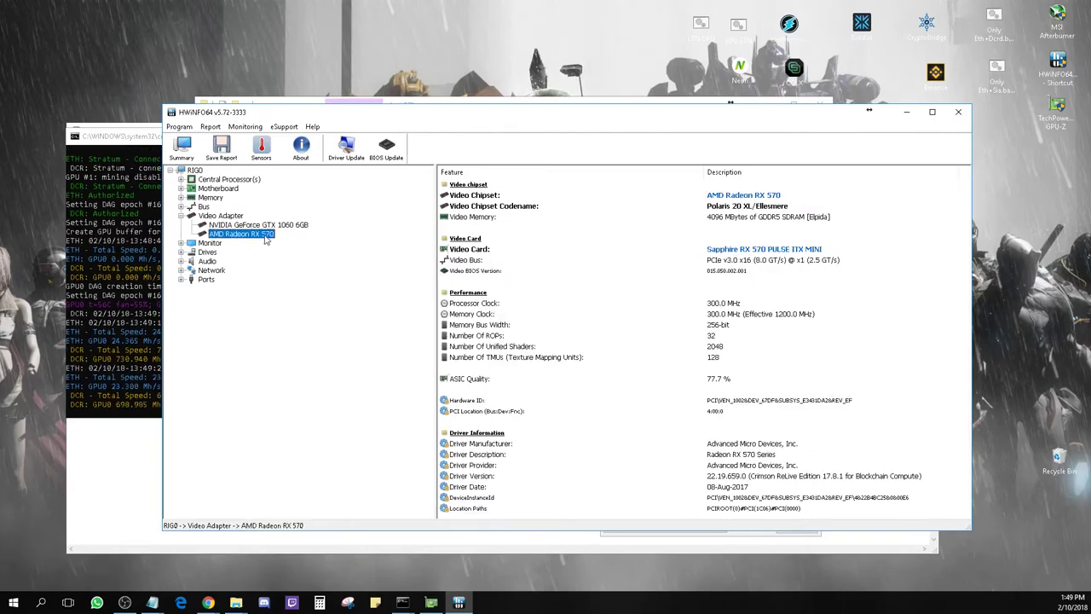
click(484, 381)
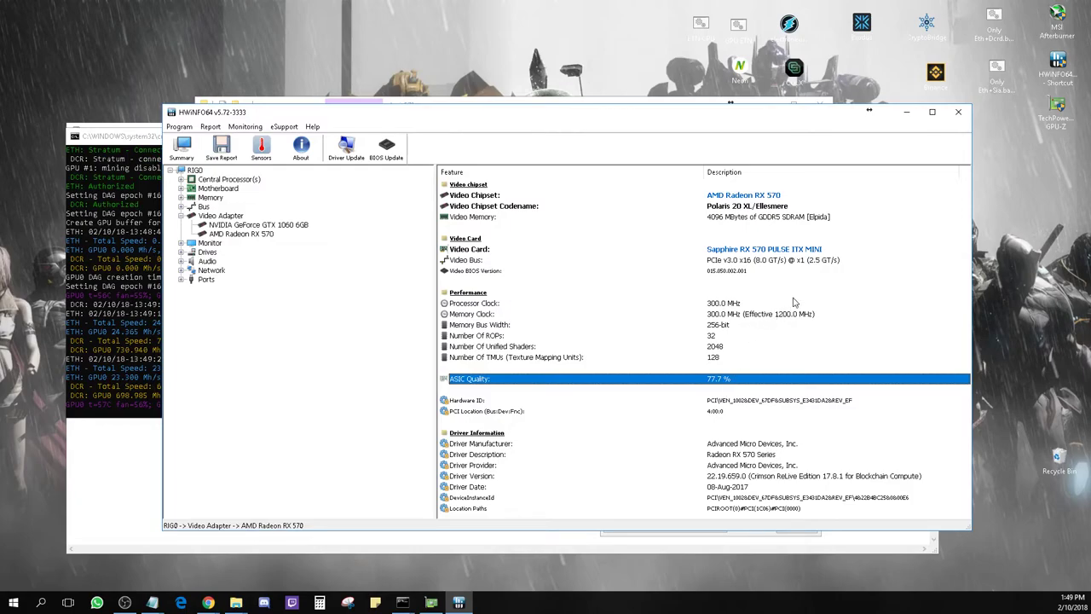
click(820, 220)
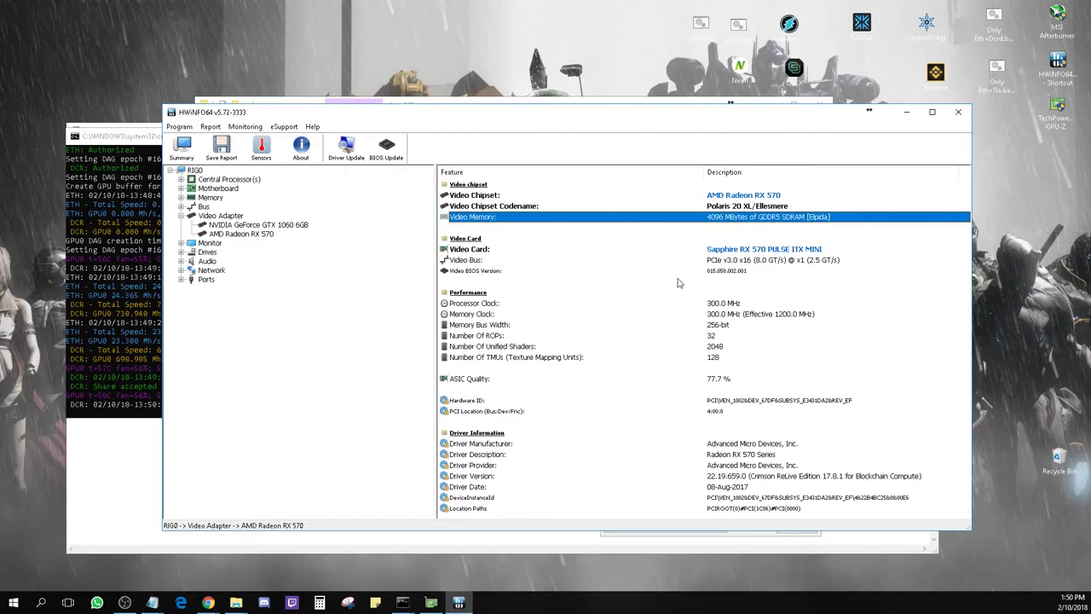
Check the mining output in the miner console, and examine the NVIDIA GeForce GTX 1060 6GB's details, including its video memory
click(97, 352)
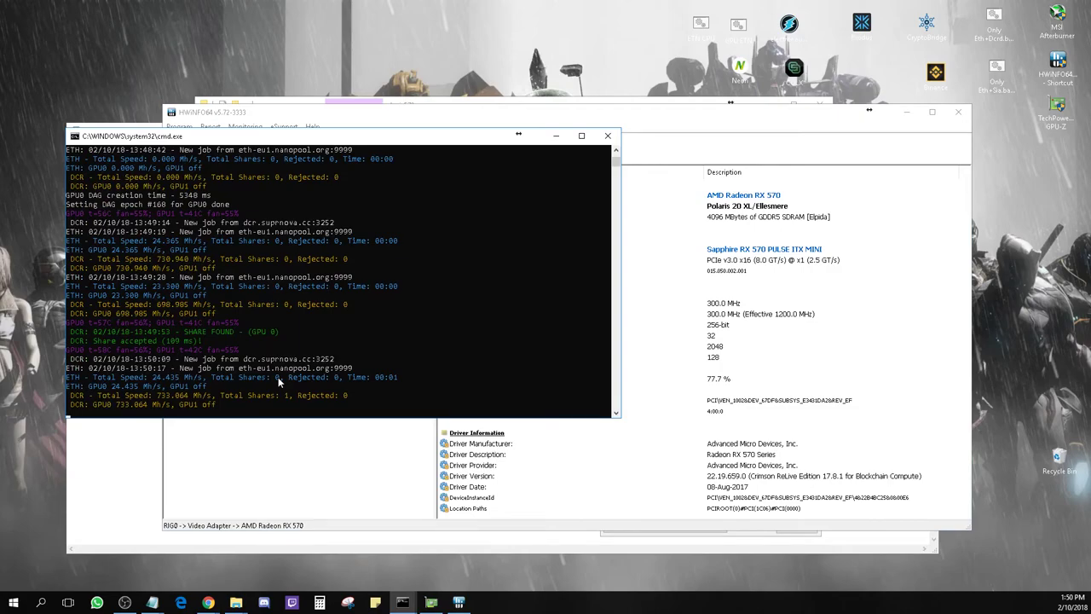
click(854, 373)
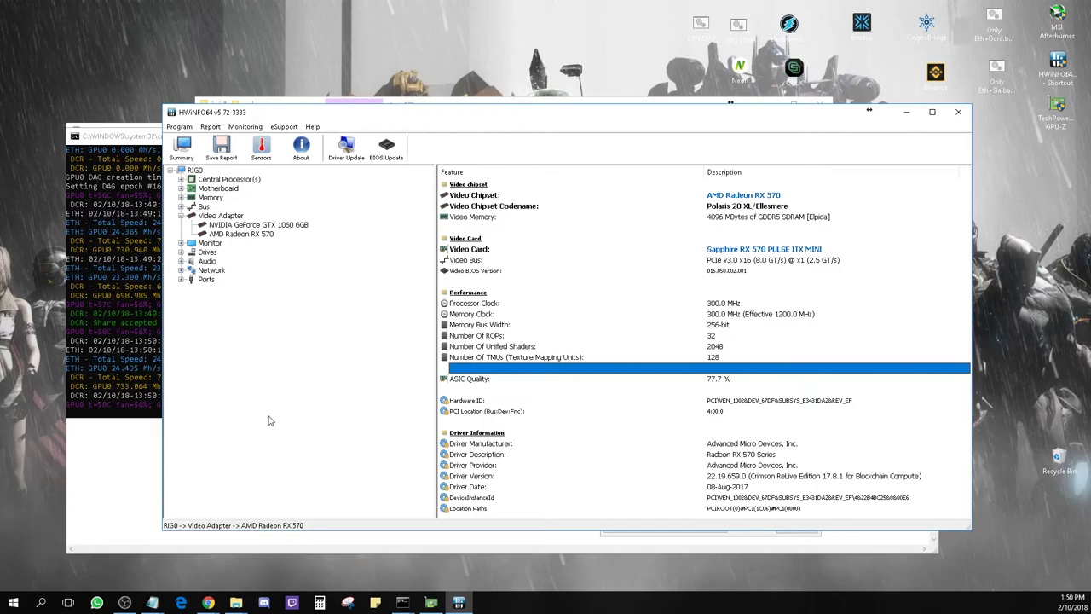
click(276, 226)
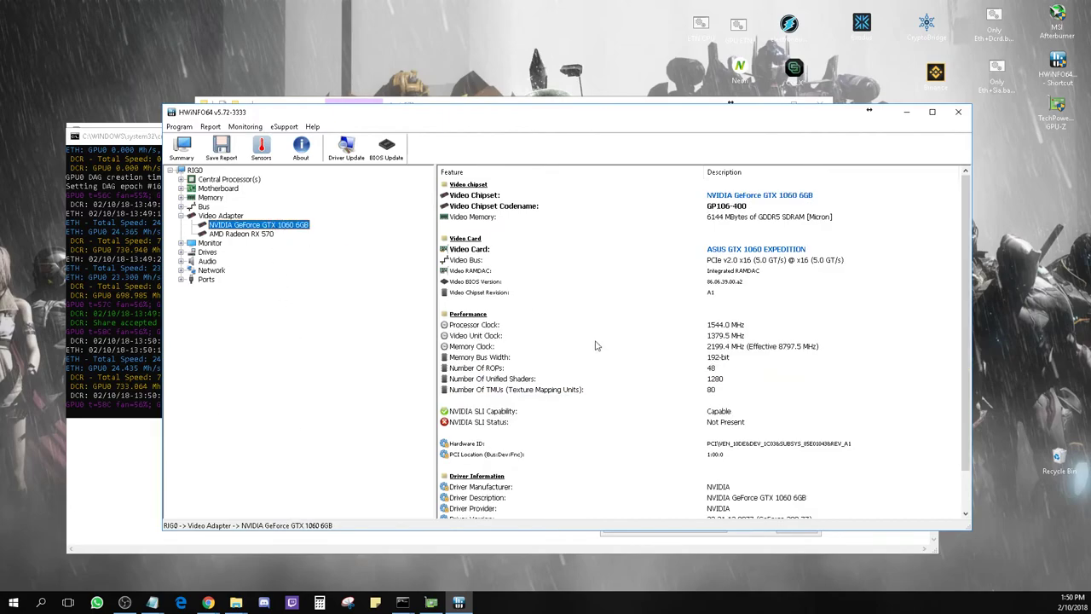
scroll(737, 398, down, 1)
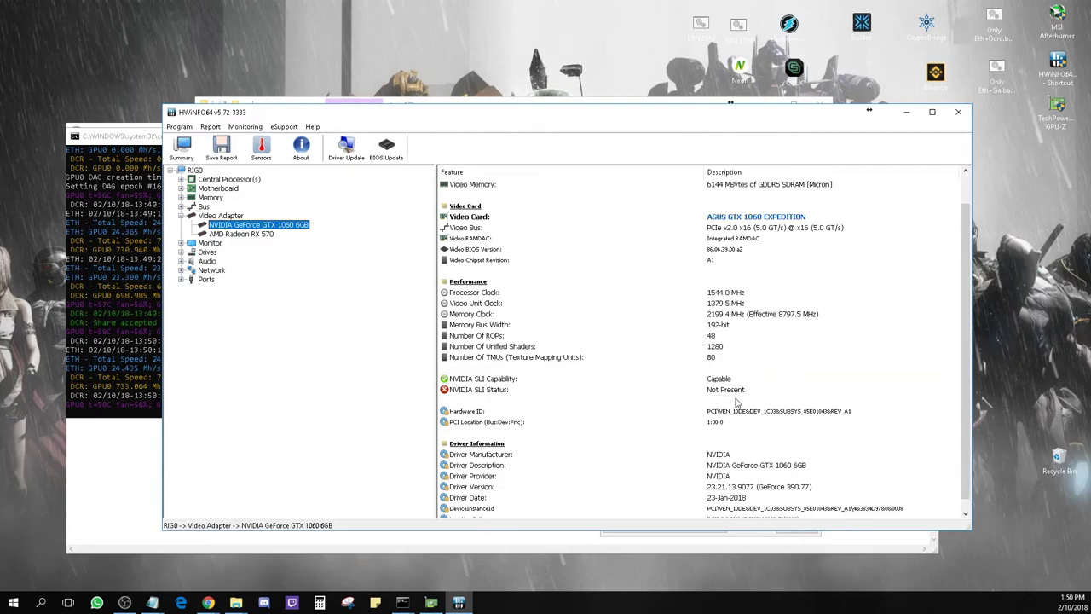
scroll(742, 416, down, 1)
scroll(745, 421, up, 2)
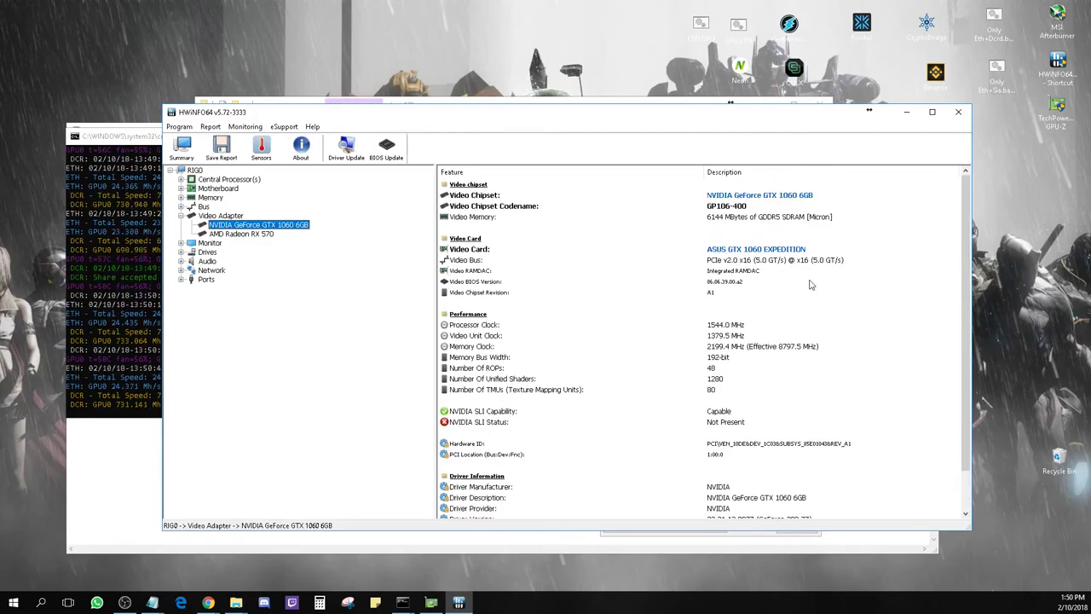
click(818, 218)
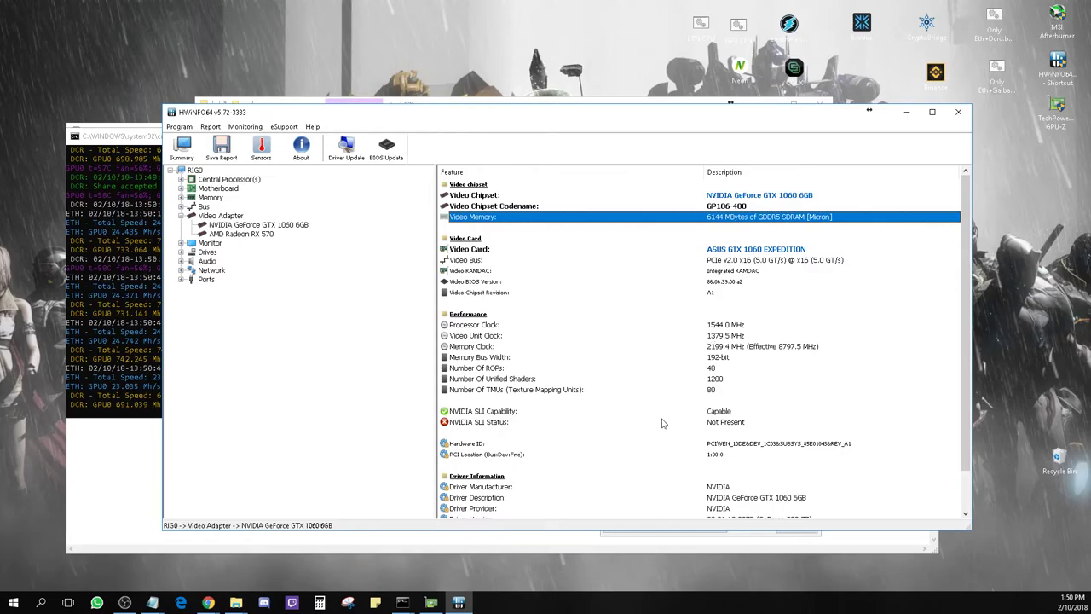
click(354, 384)
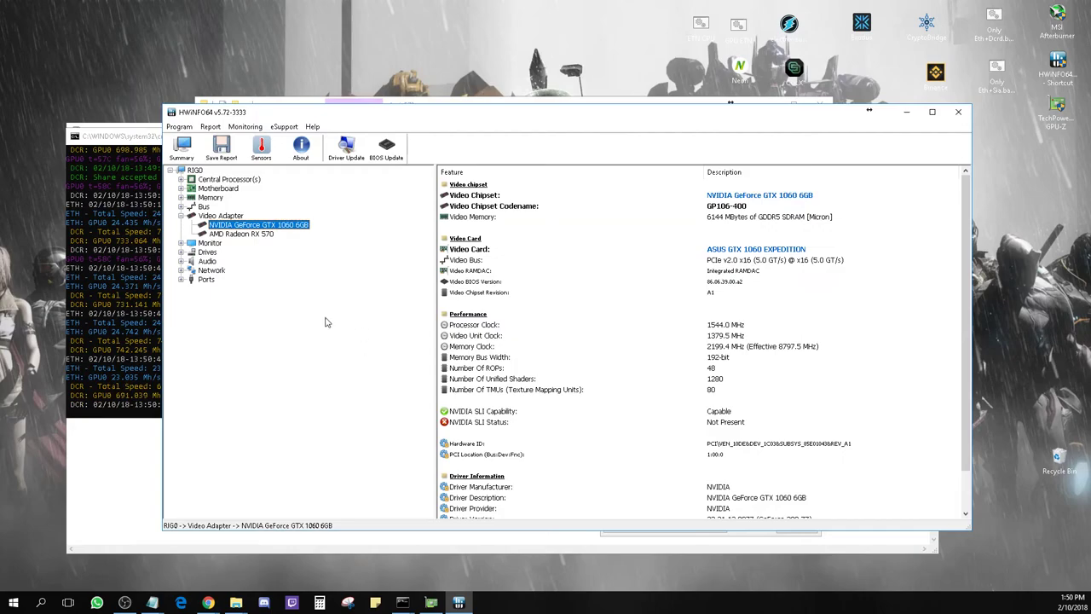
Close HWiNFO64 and the hwi_572 folder, bring the GPU-Z window up beside the miner console, and check the Radeon RX 570's memory type
click(956, 116)
click(789, 218)
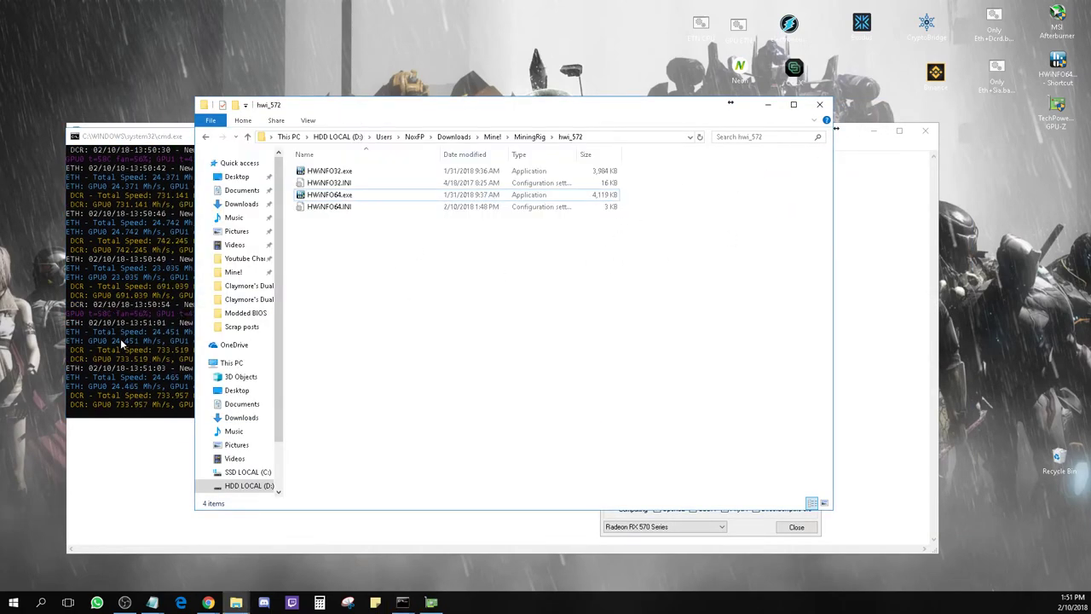
click(819, 106)
drag(694, 254, 692, 184)
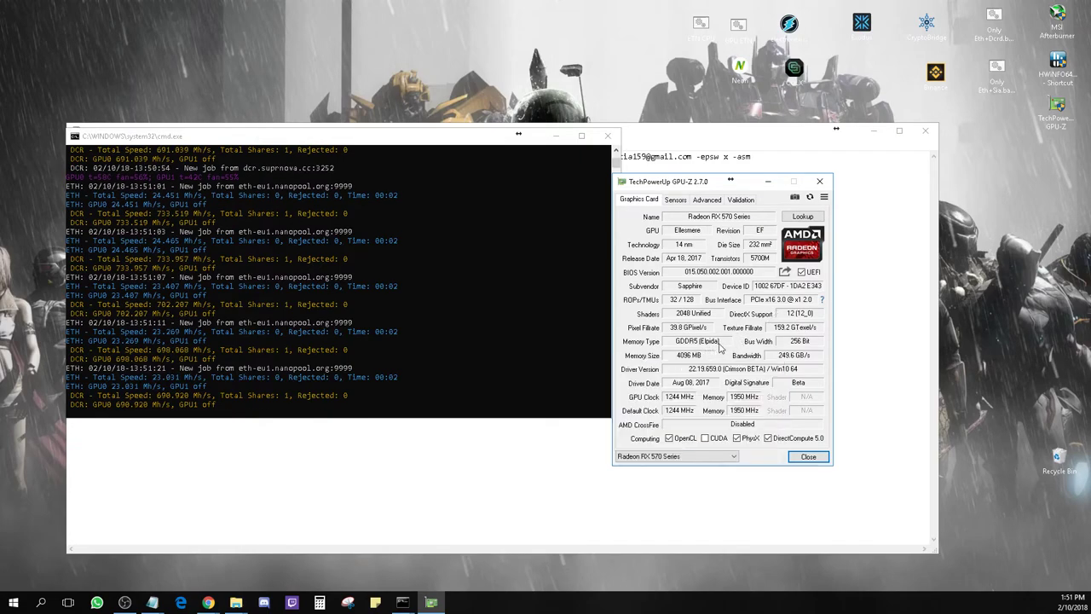
mouse_move(717, 347)
Switch to Chrome, search the web for "gpuz", and open the TechPowerUp GPU-Z page
click(207, 603)
click(256, 499)
click(325, 29)
text(gpuz)
key(Return)
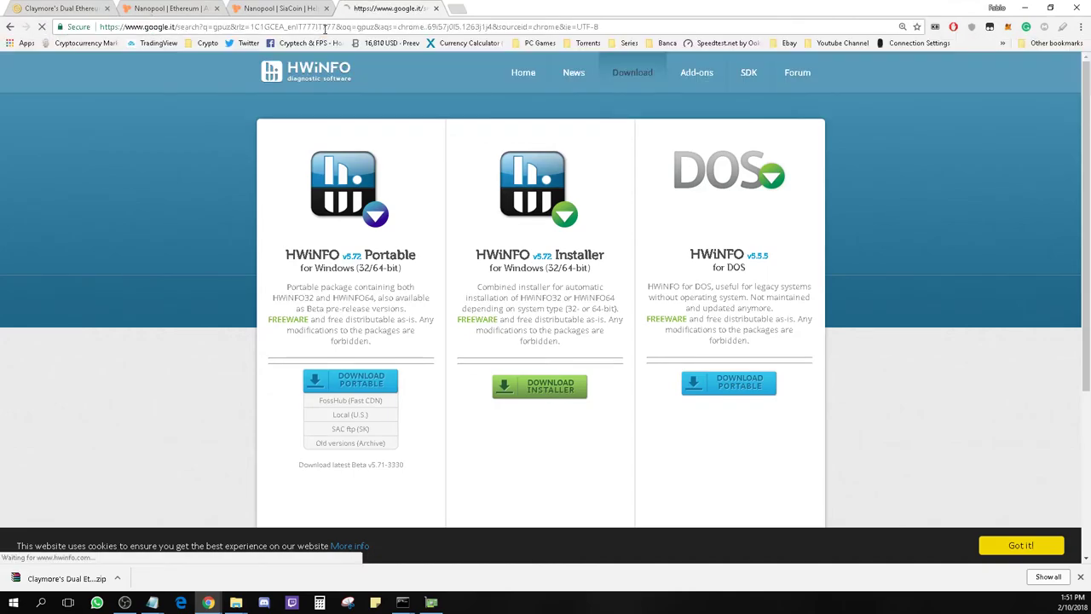
click(227, 171)
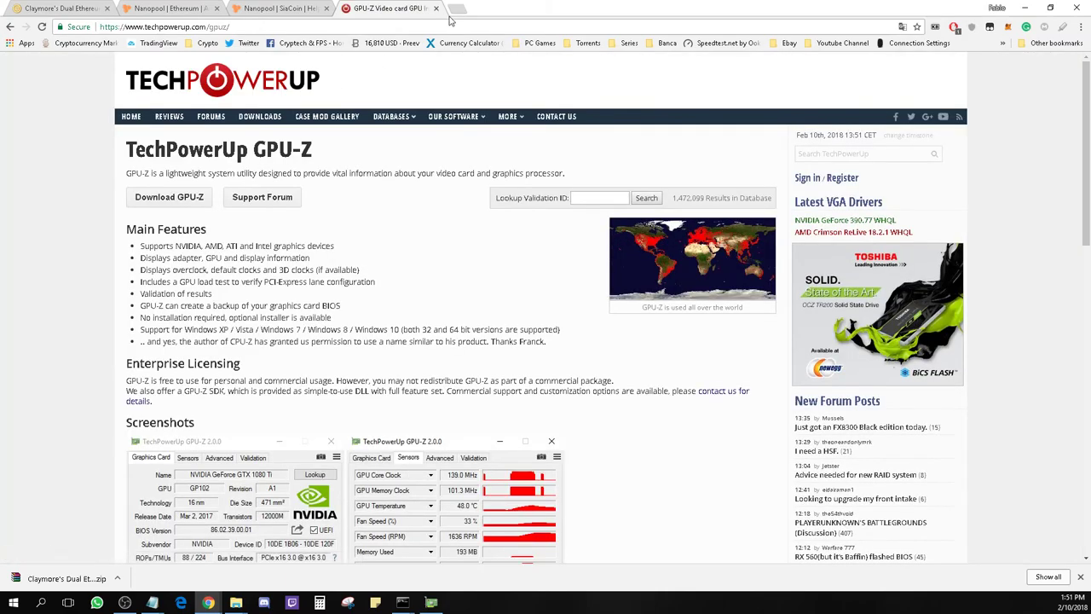
Search for "hwinfo" in a new tab, open the hwinfo.com home page, and minimize the browser
click(453, 8)
text(hwinfo)
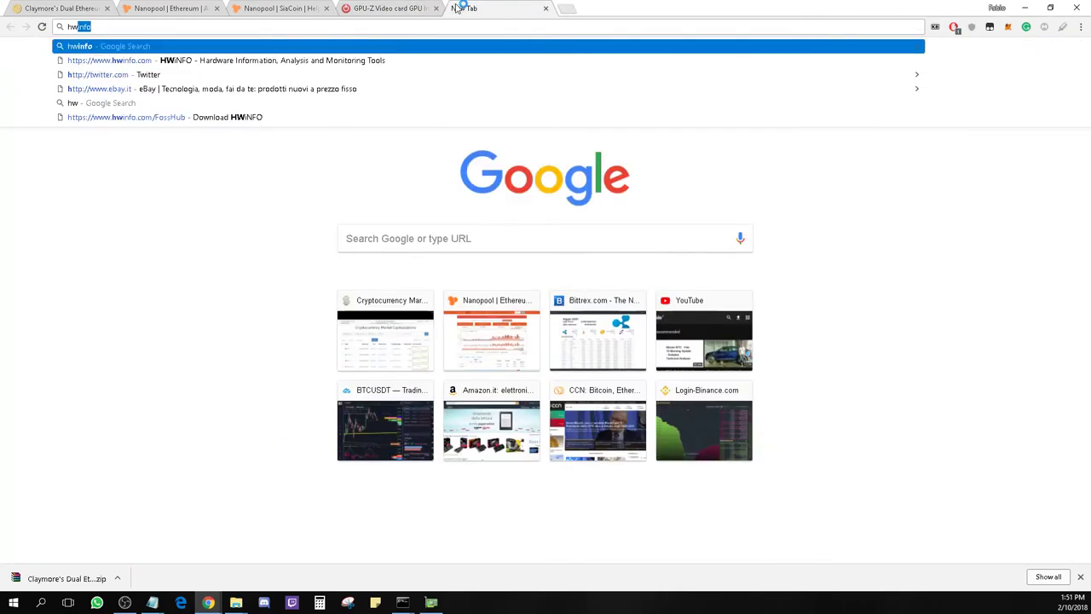
key(Return)
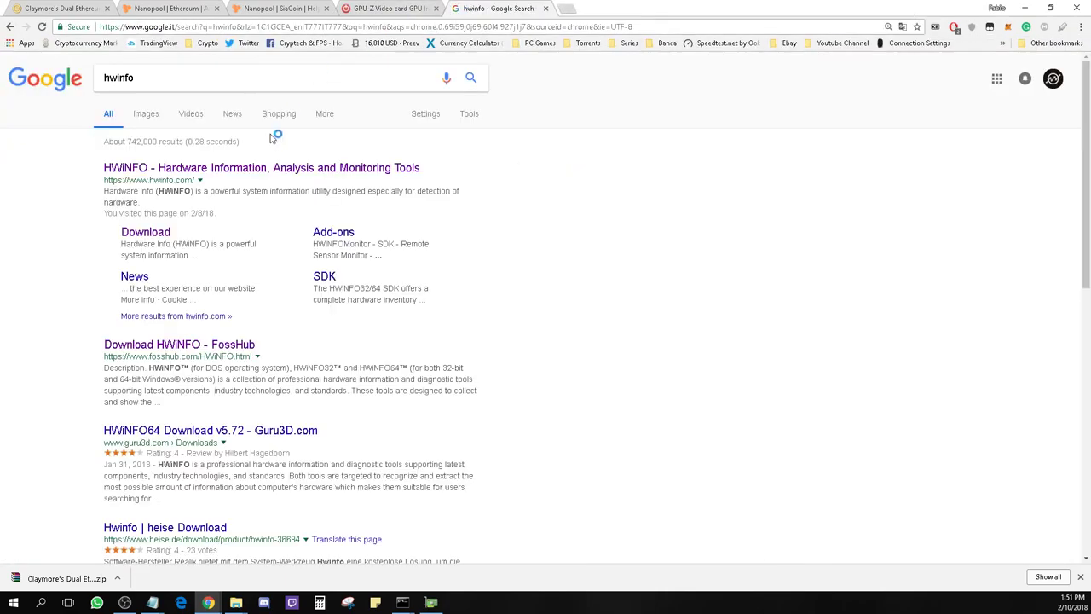
click(266, 173)
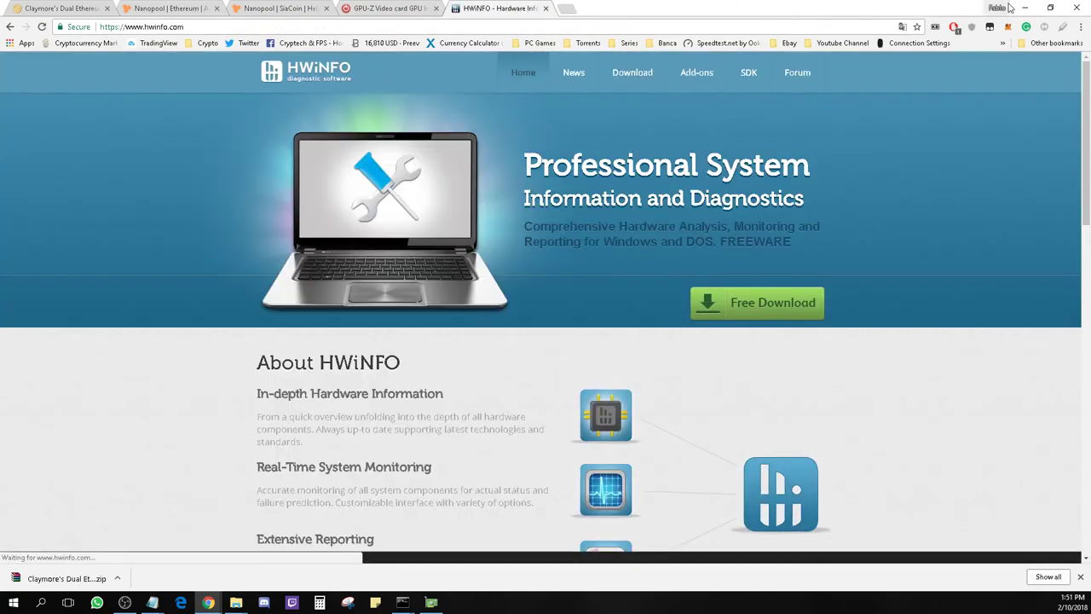
click(1025, 8)
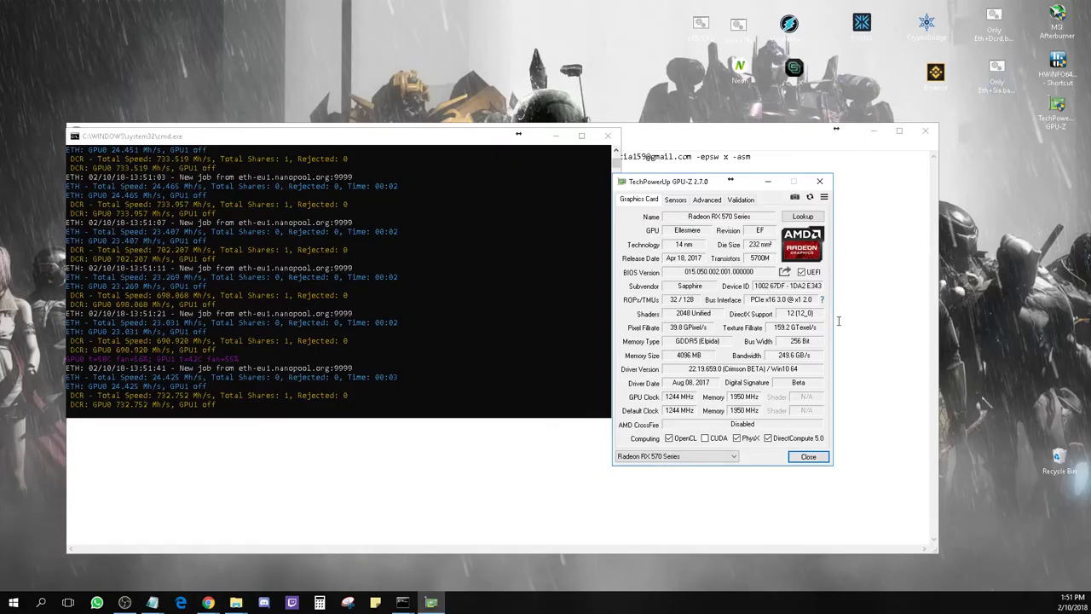
Close GPU-Z and run HWiNFO64 from its desktop shortcut with the Sensors-only option enabled
click(819, 181)
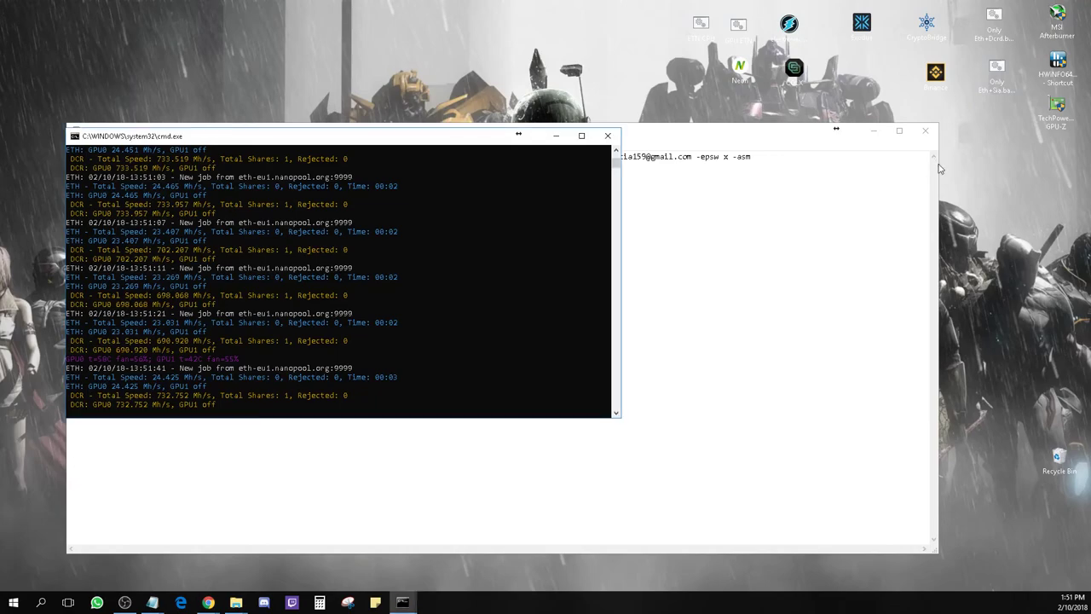
click(1054, 75)
double_click(1054, 75)
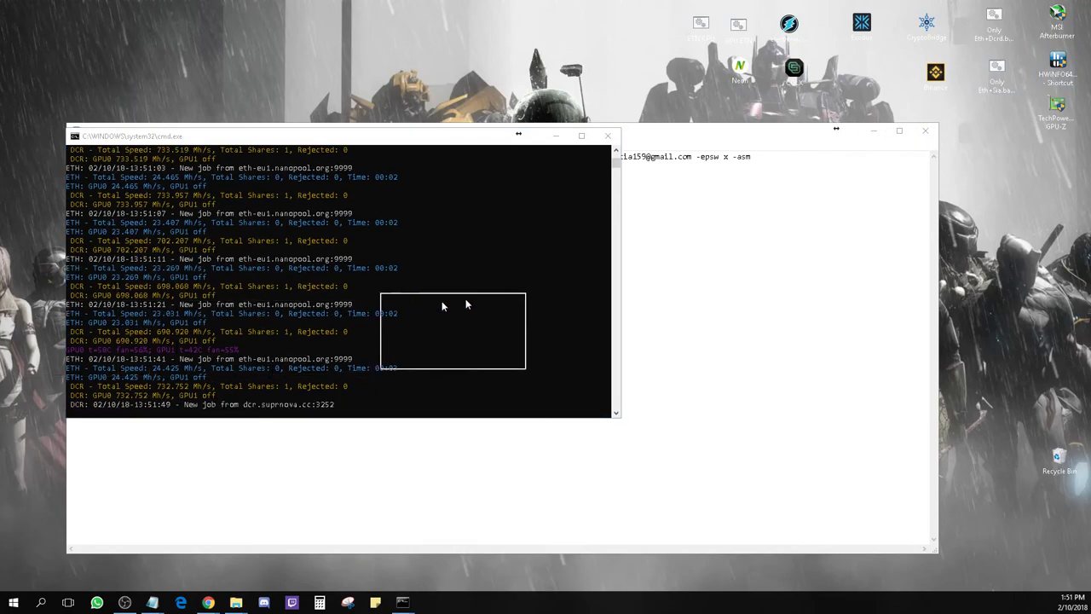
click(690, 322)
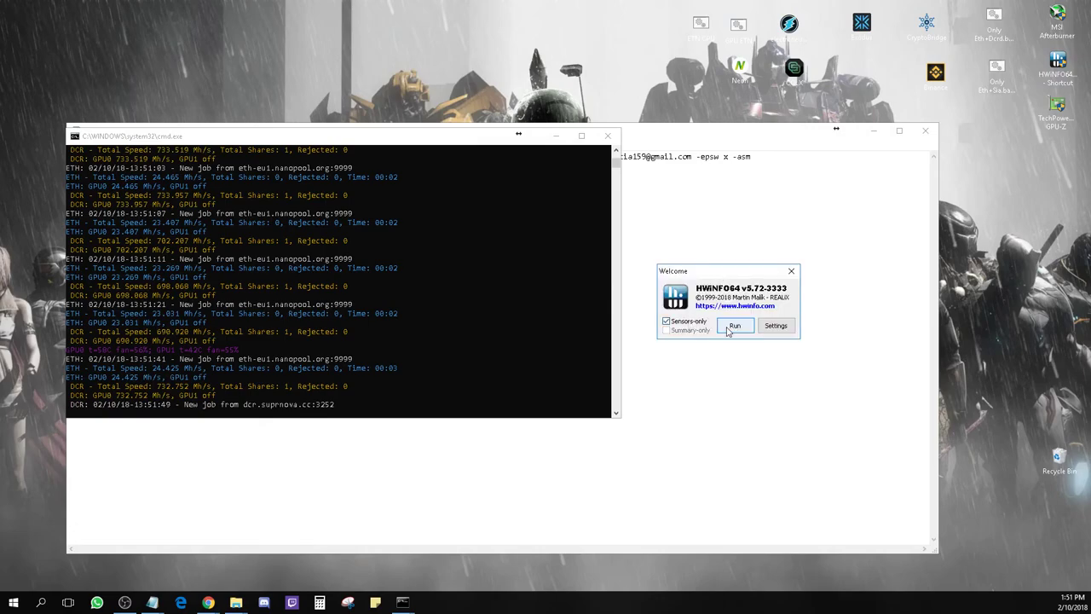
click(731, 327)
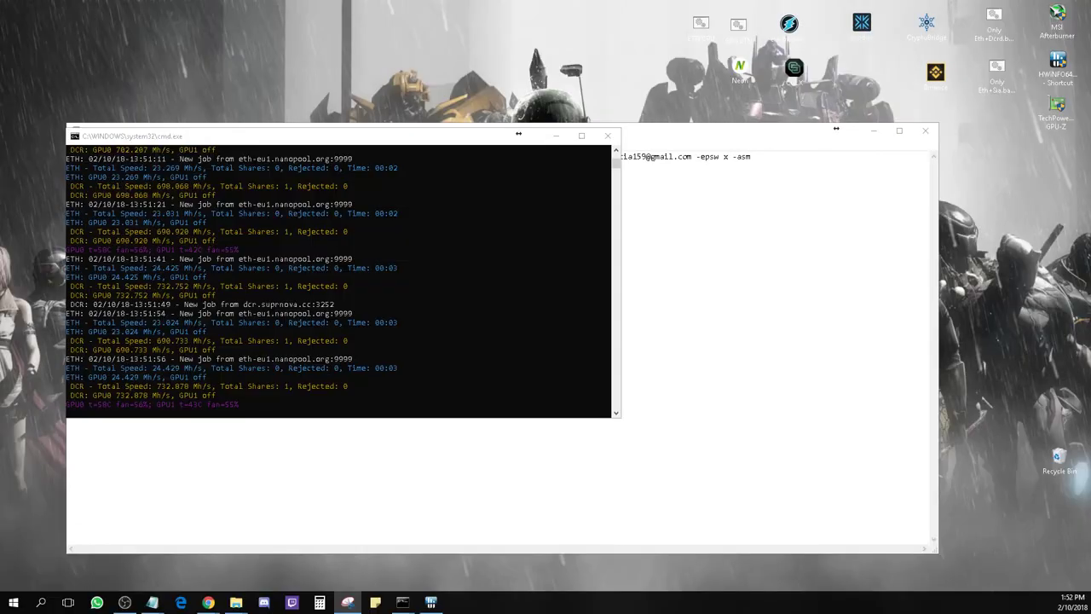
Minimize the Snipping Tool window to clear the view while HWiNFO64 detects the sensors
drag(312, 35, 653, 276)
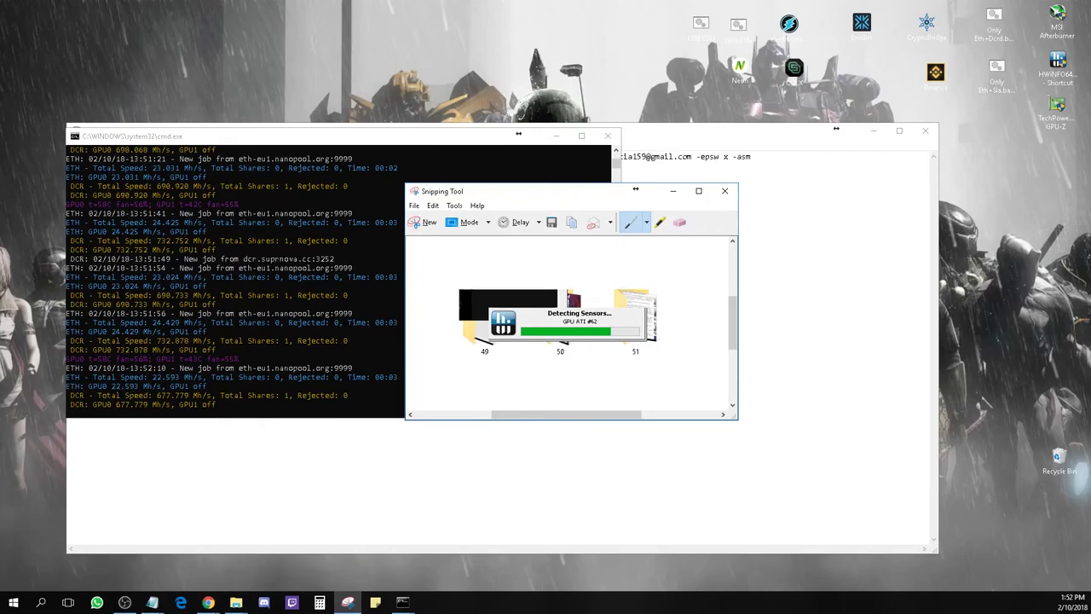
click(348, 602)
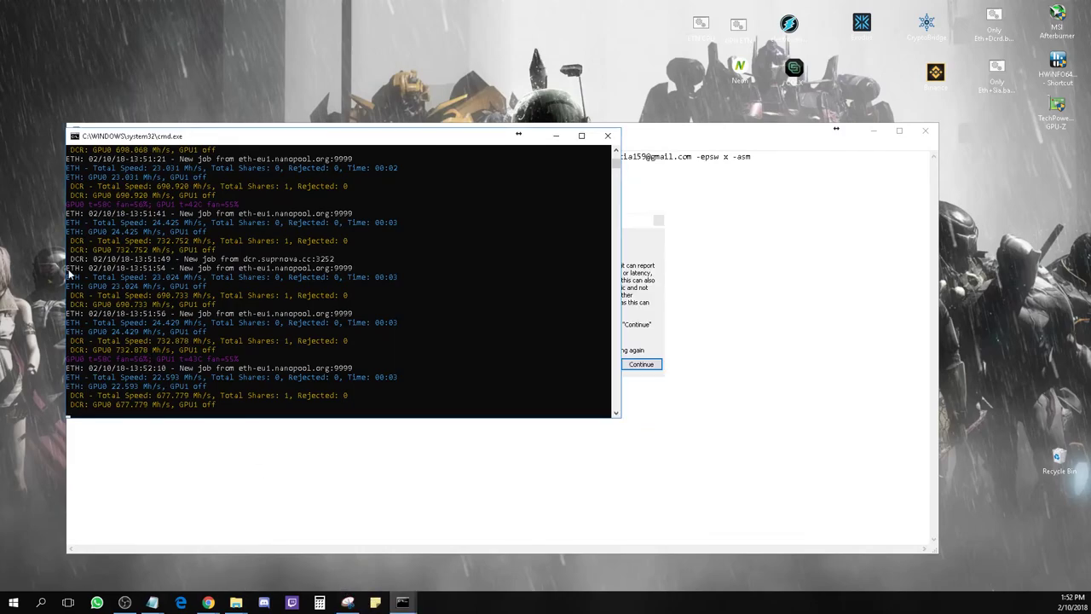